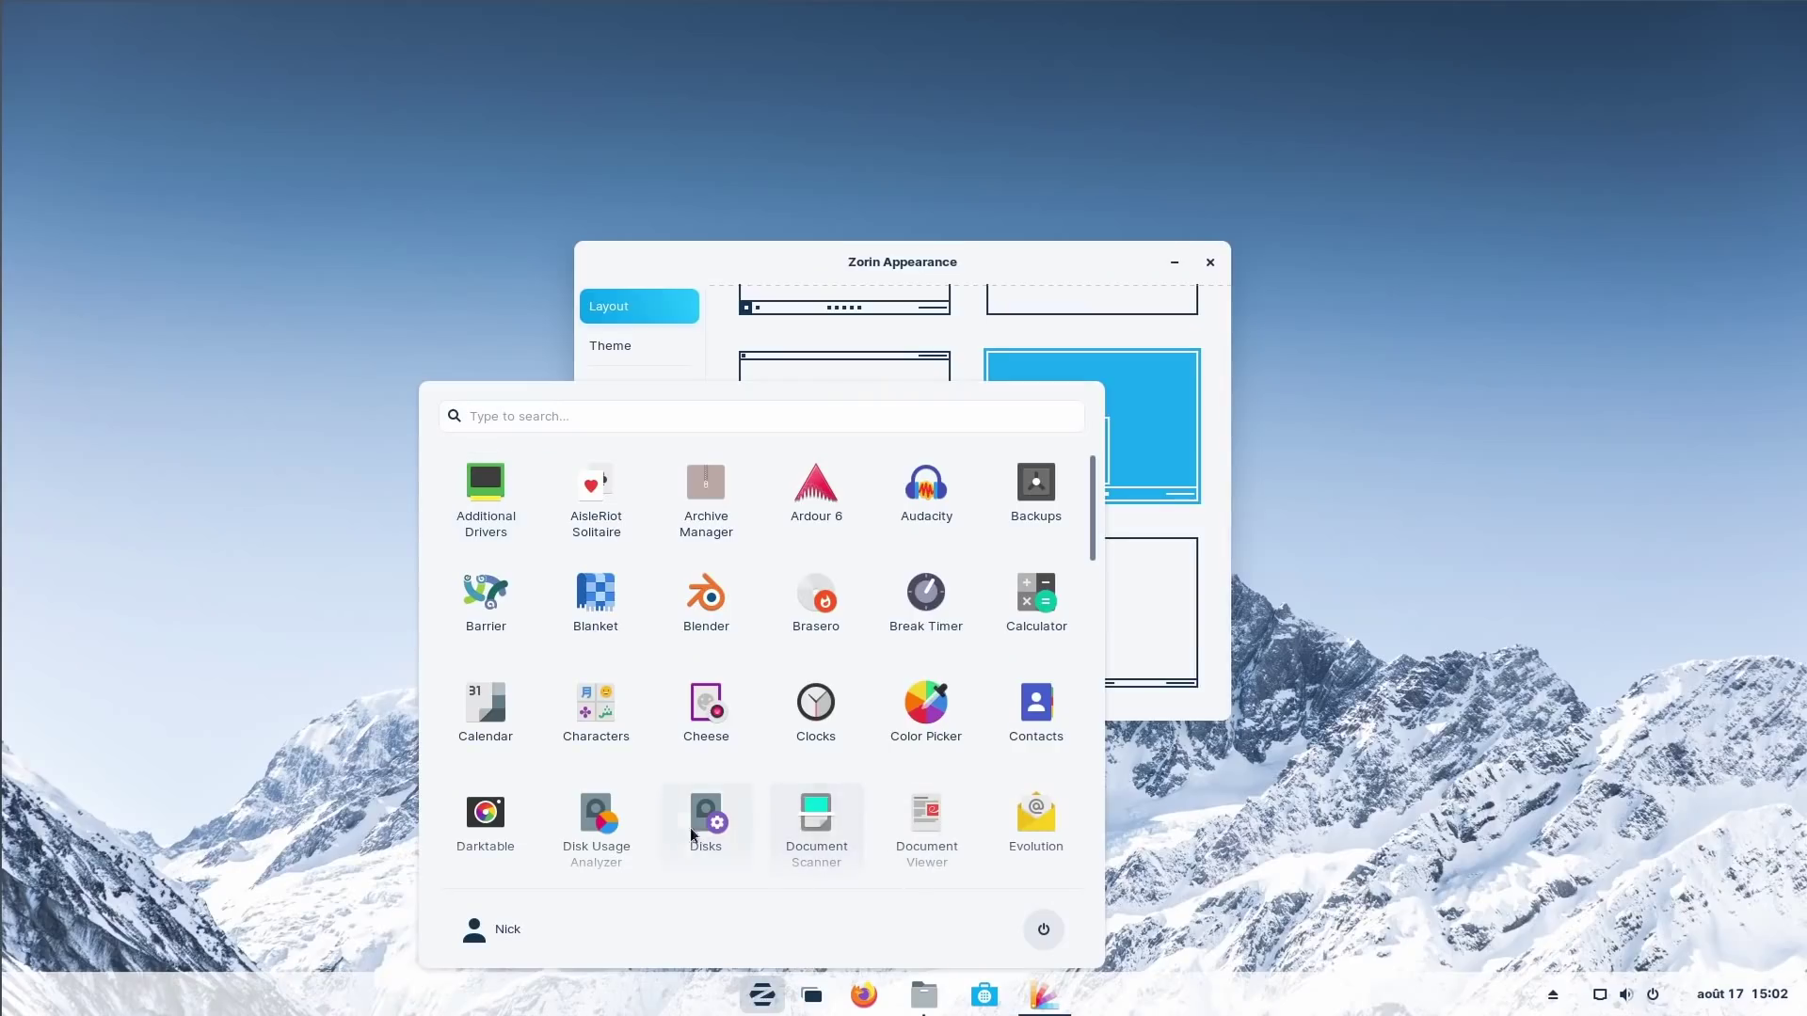
Step: Scroll to the end of the app grid, close the menu, and open the calendar and notifications panel
{"action": "scroll", "coordinate": [585, 770], "scroll_direction": "down", "scroll_amount": 10}
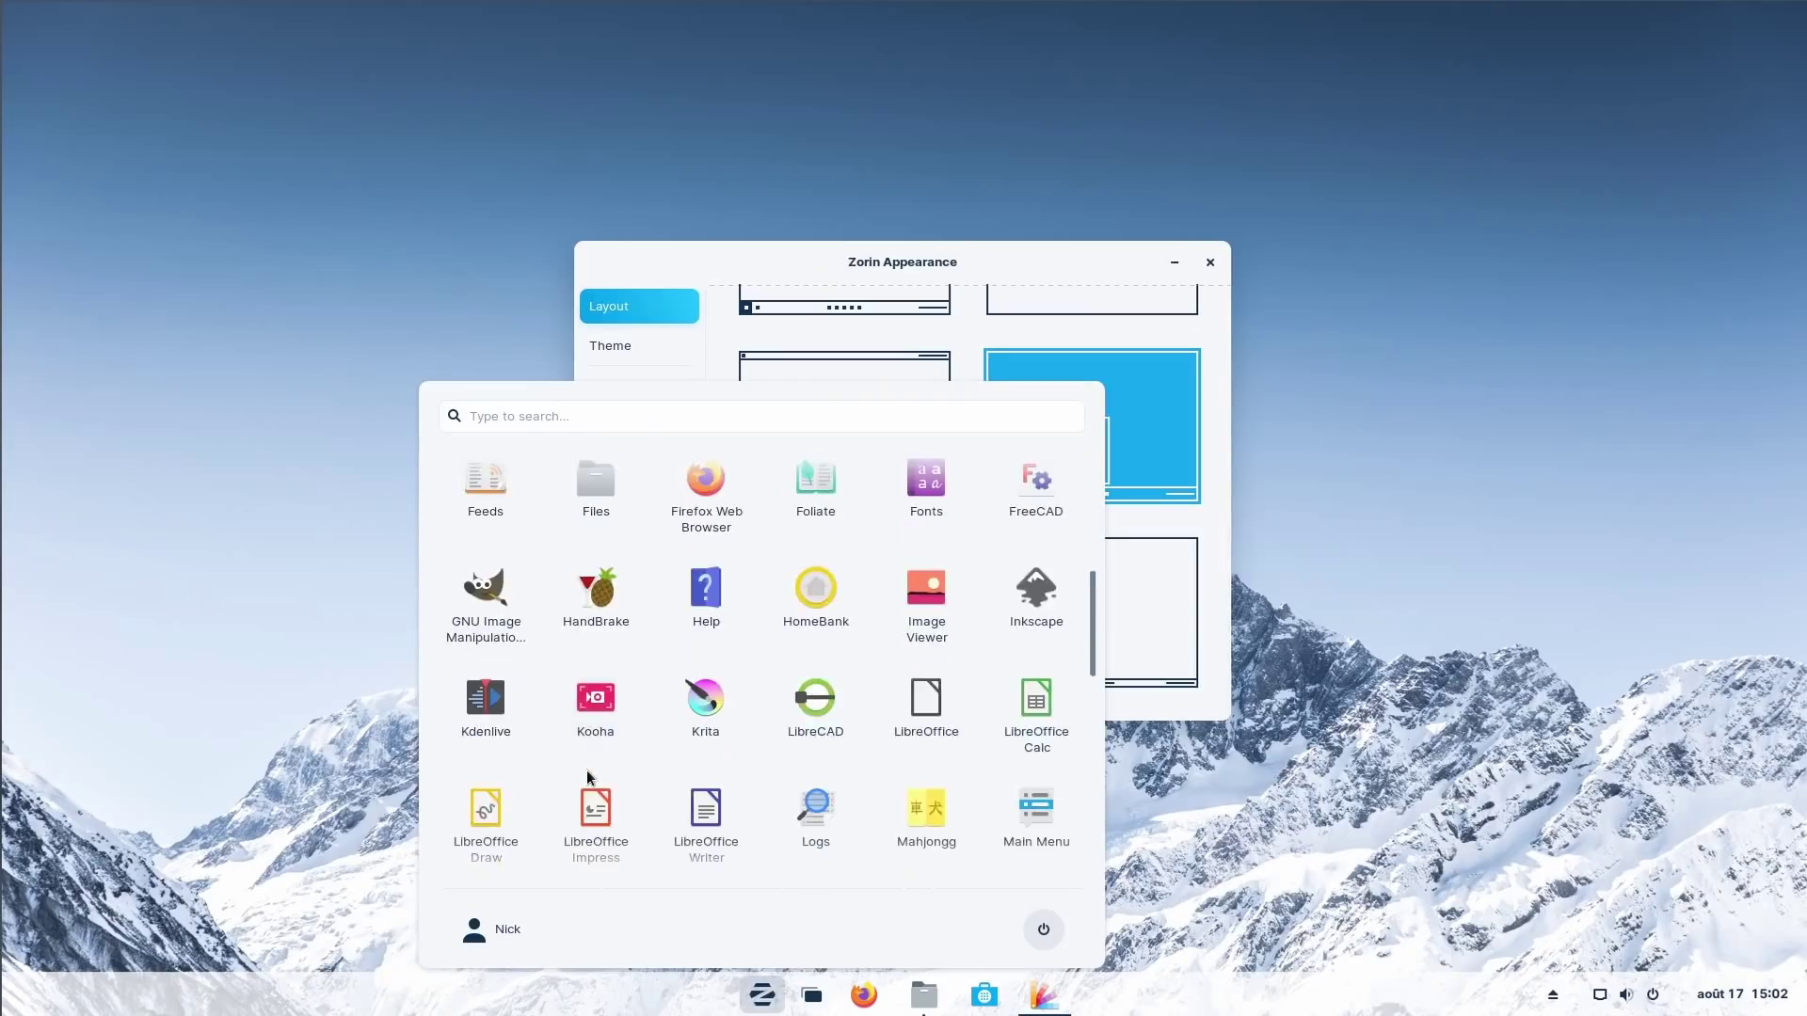
{"action": "scroll", "coordinate": [586, 770], "scroll_direction": "down", "scroll_amount": 5}
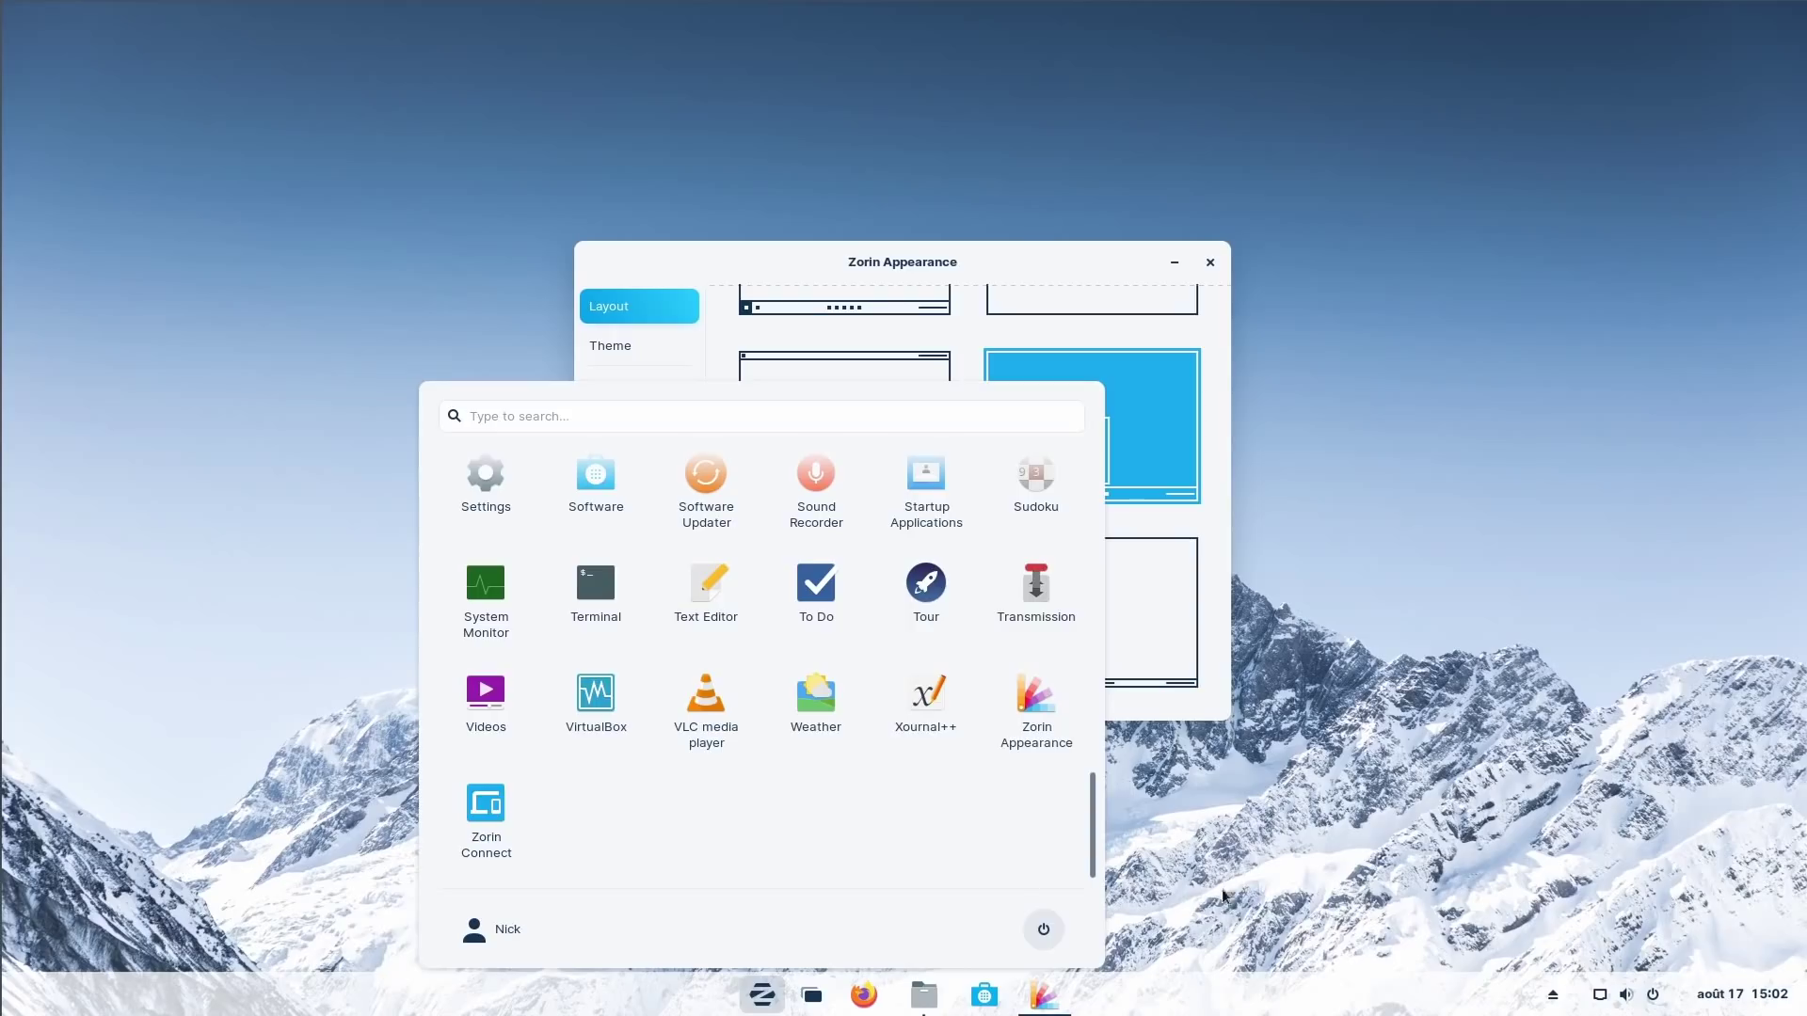
{"action": "left_click", "coordinate": [1479, 935]}
{"action": "left_click", "coordinate": [1746, 996]}
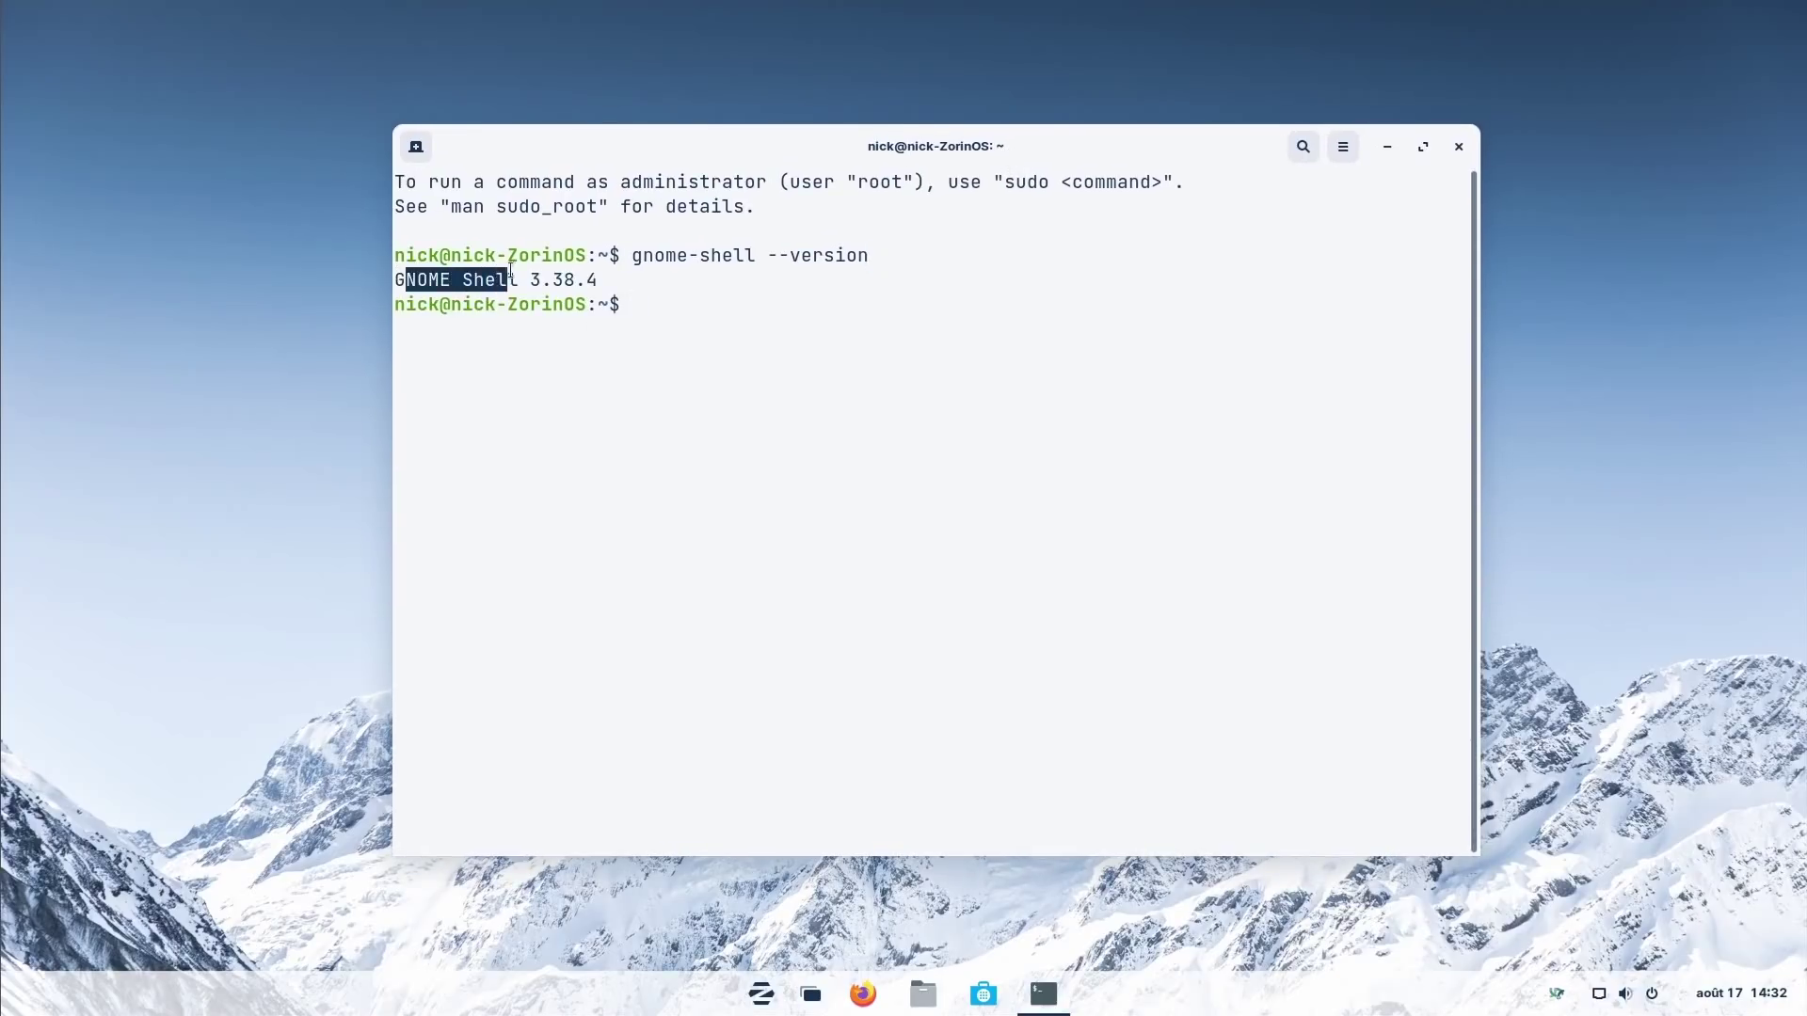
Step: Check the Software store's version in its About dialog
{"action": "left_click_drag", "start_coordinate": [509, 273], "coordinate": [604, 279]}
{"action": "left_click", "coordinate": [603, 279]}
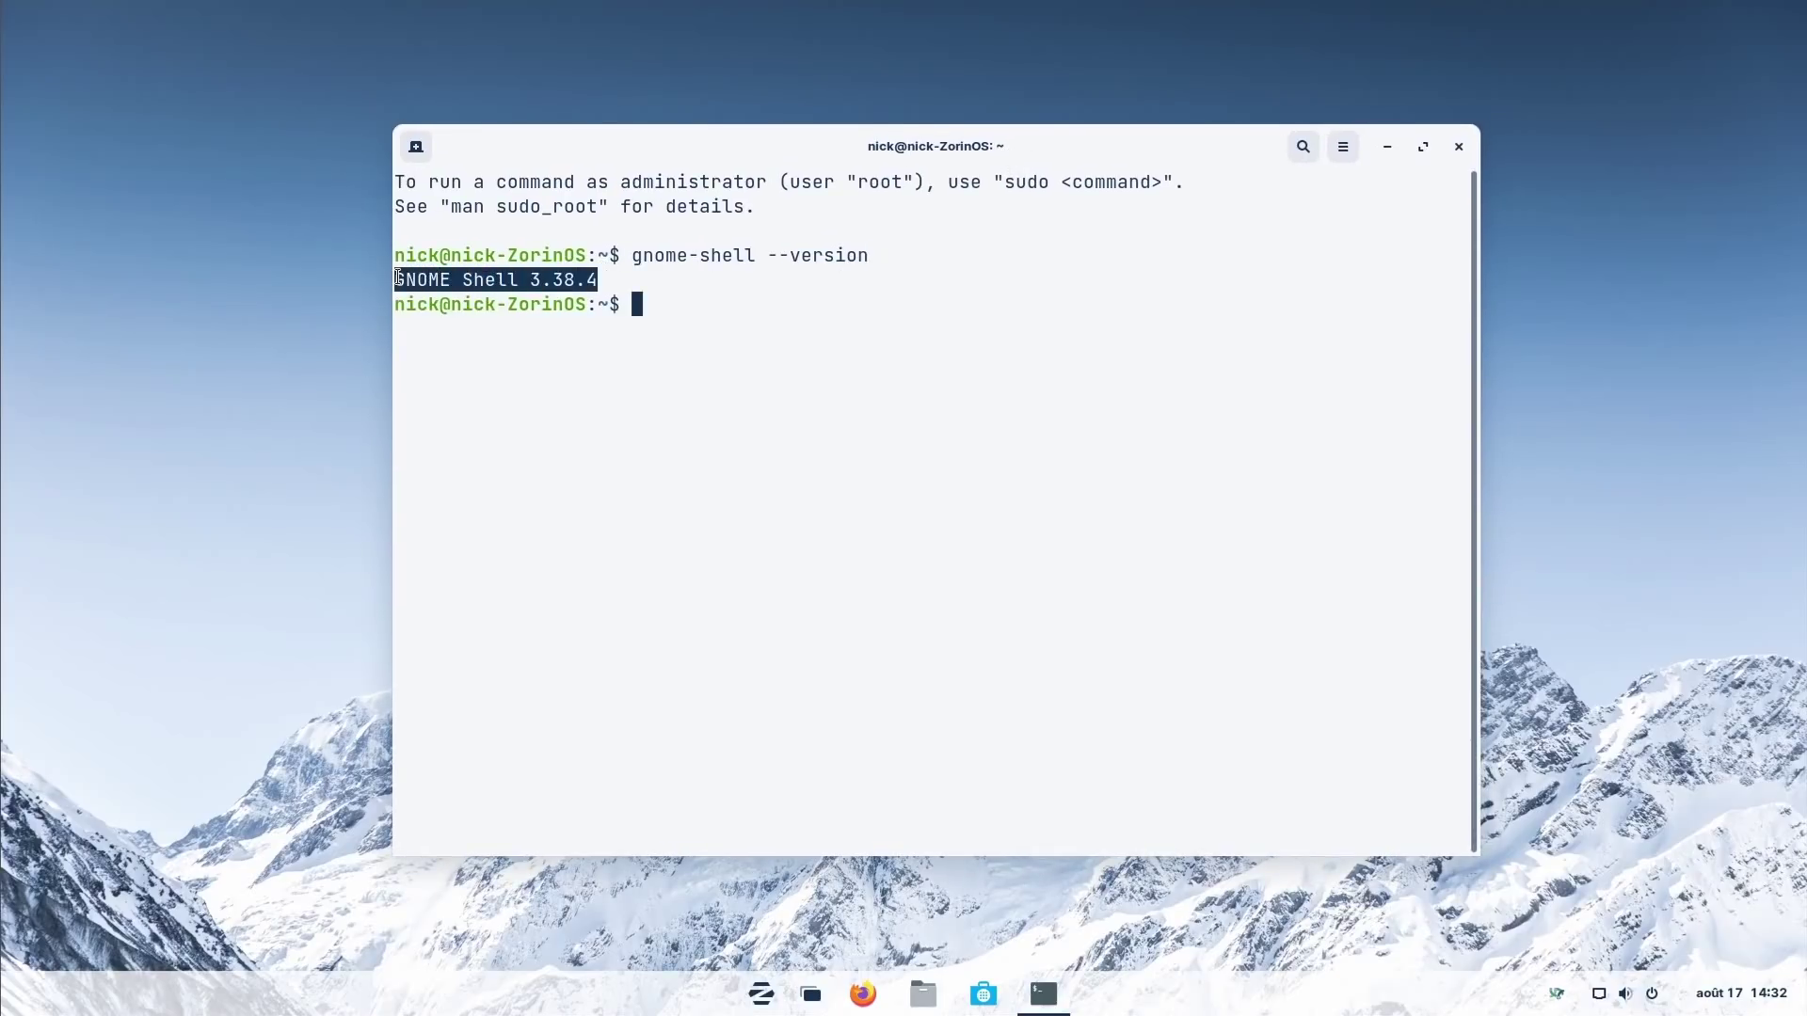
{"action": "left_click", "coordinate": [979, 996]}
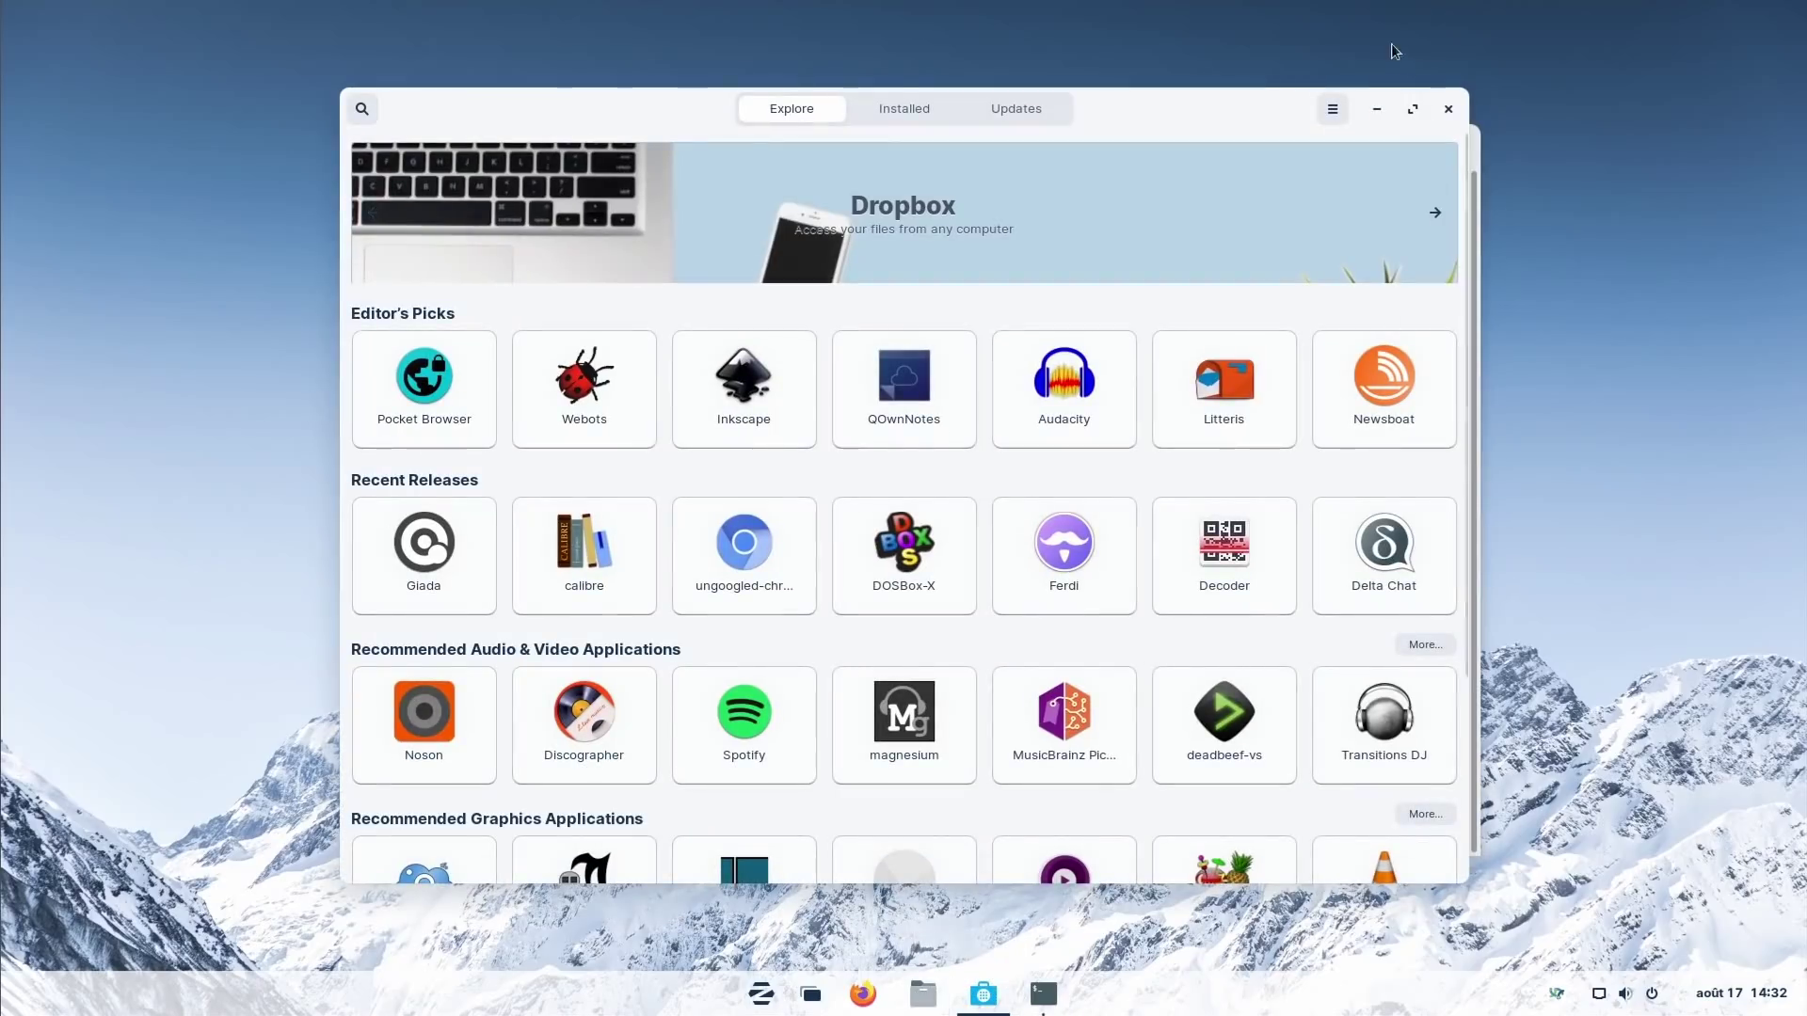
{"action": "left_click", "coordinate": [1295, 218]}
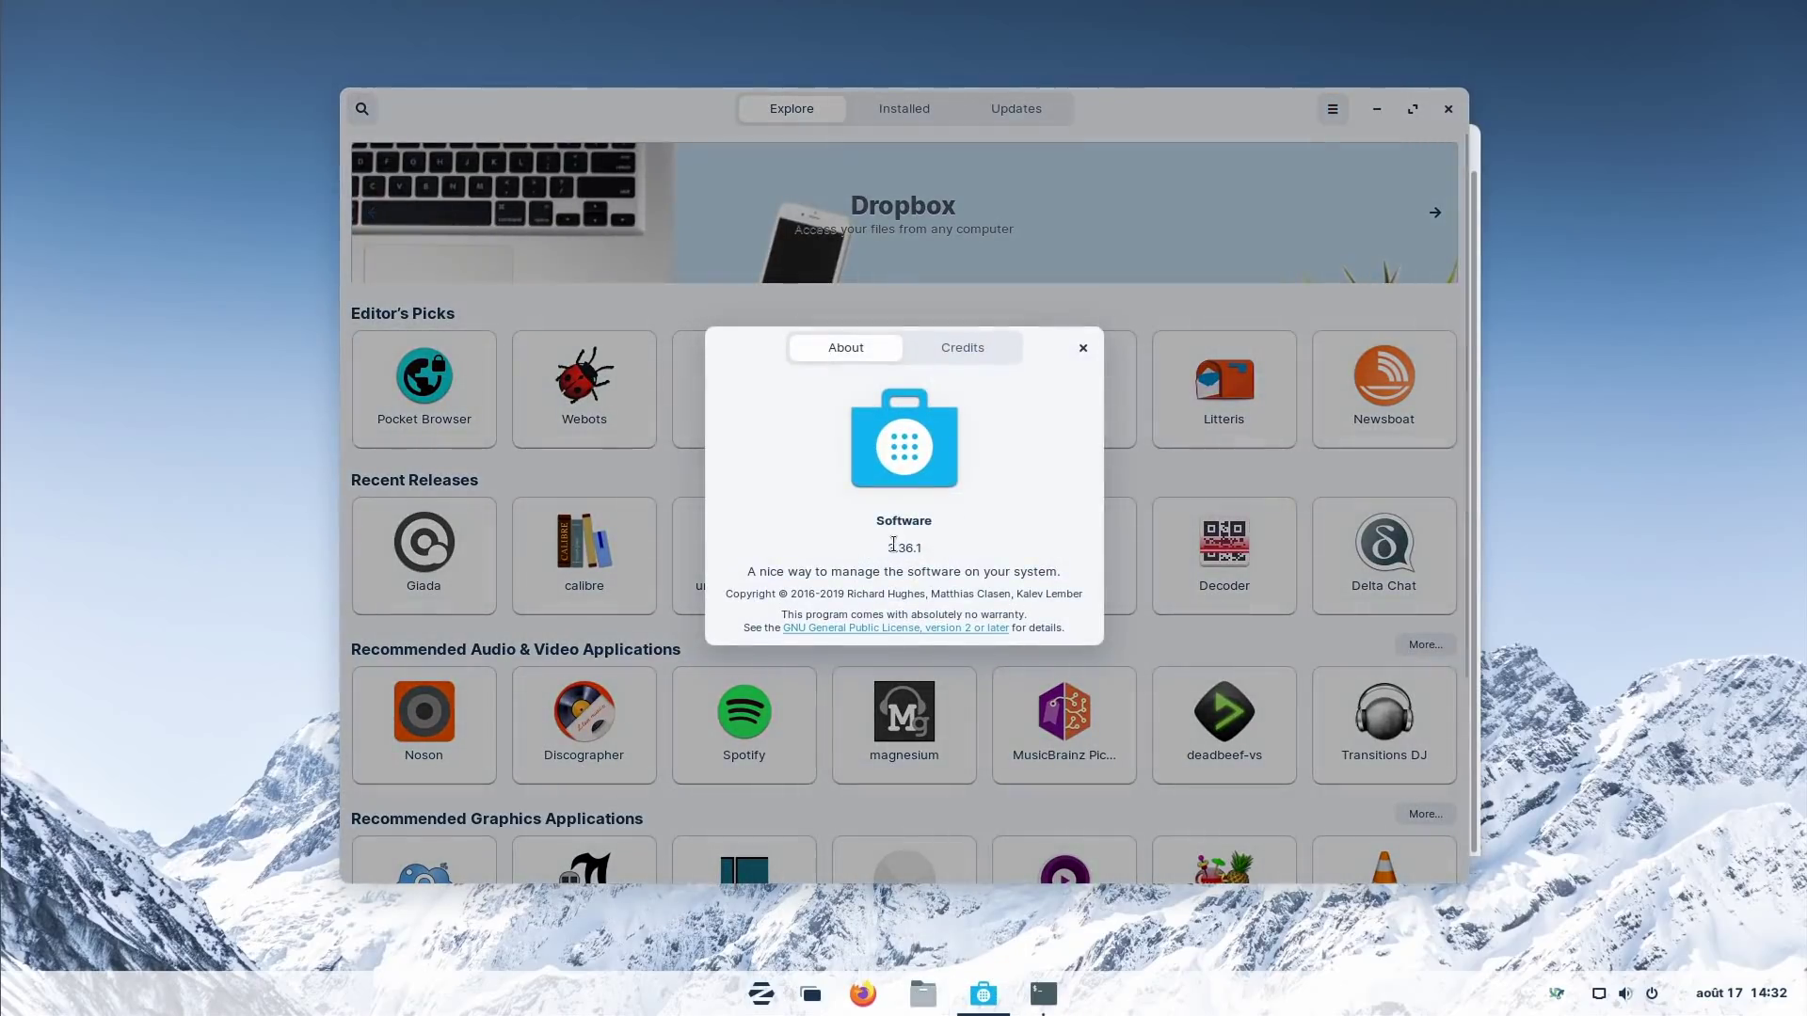
{"action": "left_click", "coordinate": [1083, 350]}
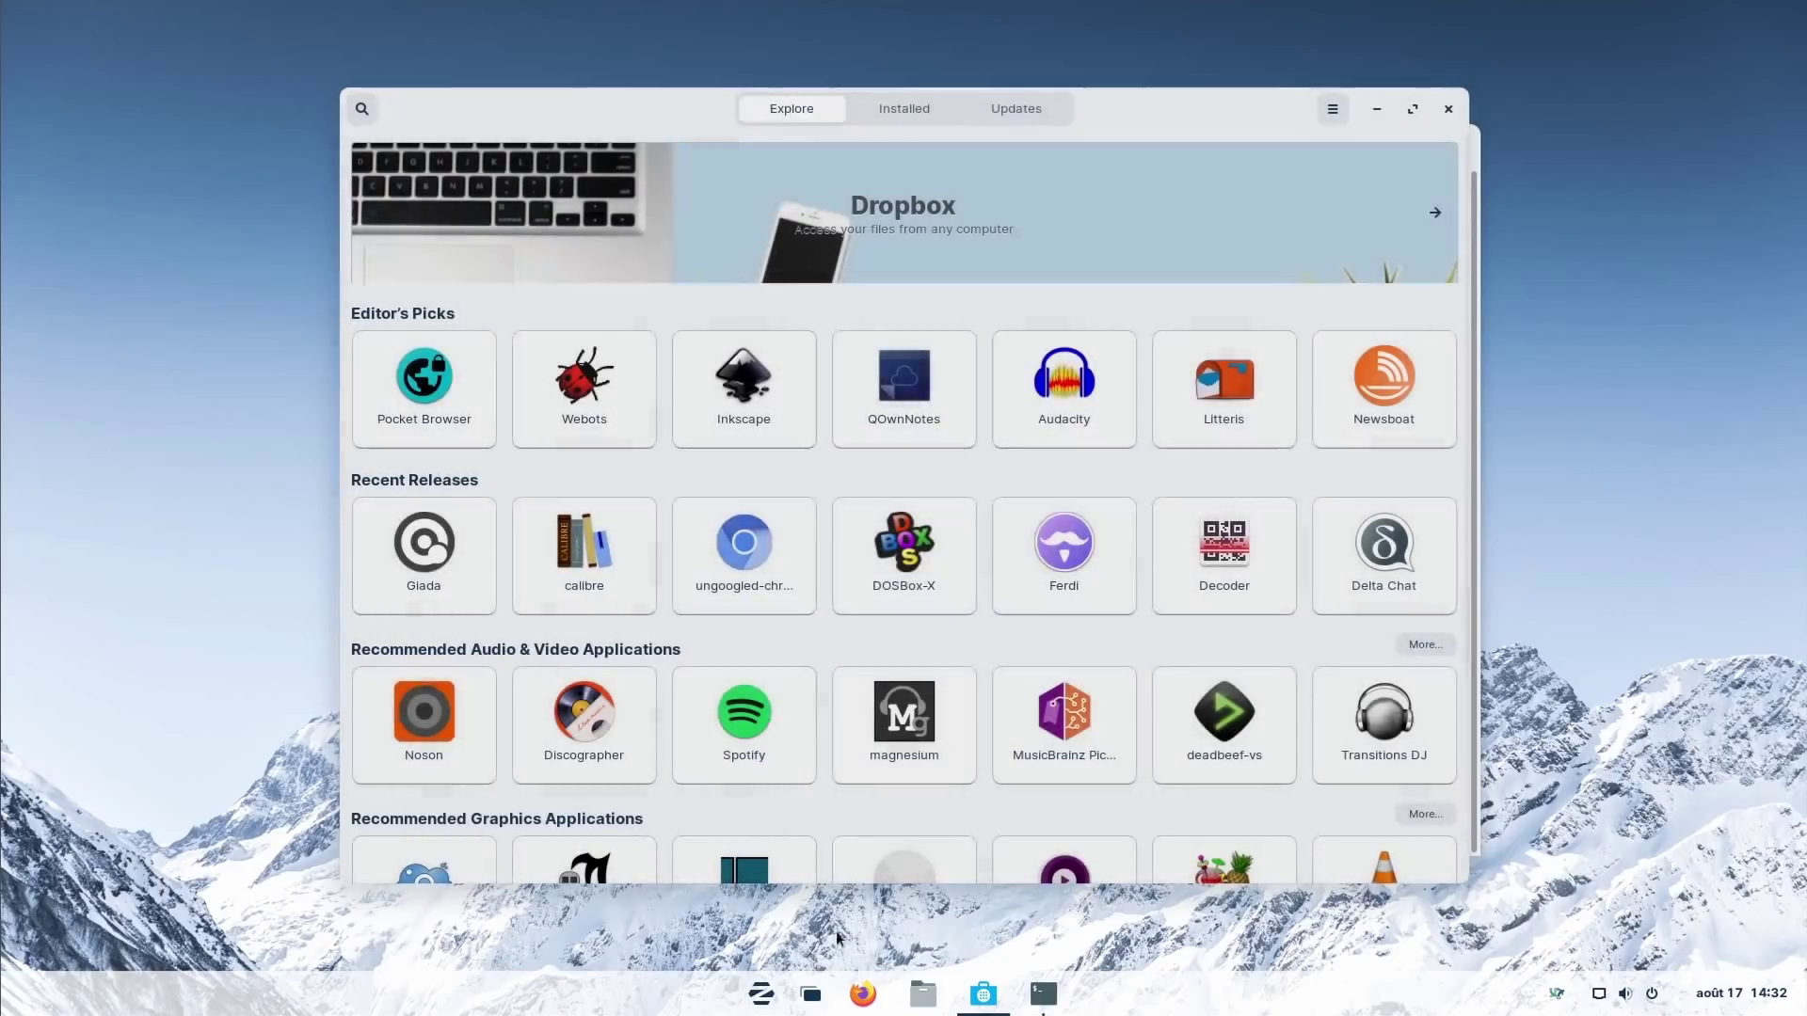
Step: Check the Files app's version, then close both Files and the Software store
{"action": "left_click", "coordinate": [922, 994]}
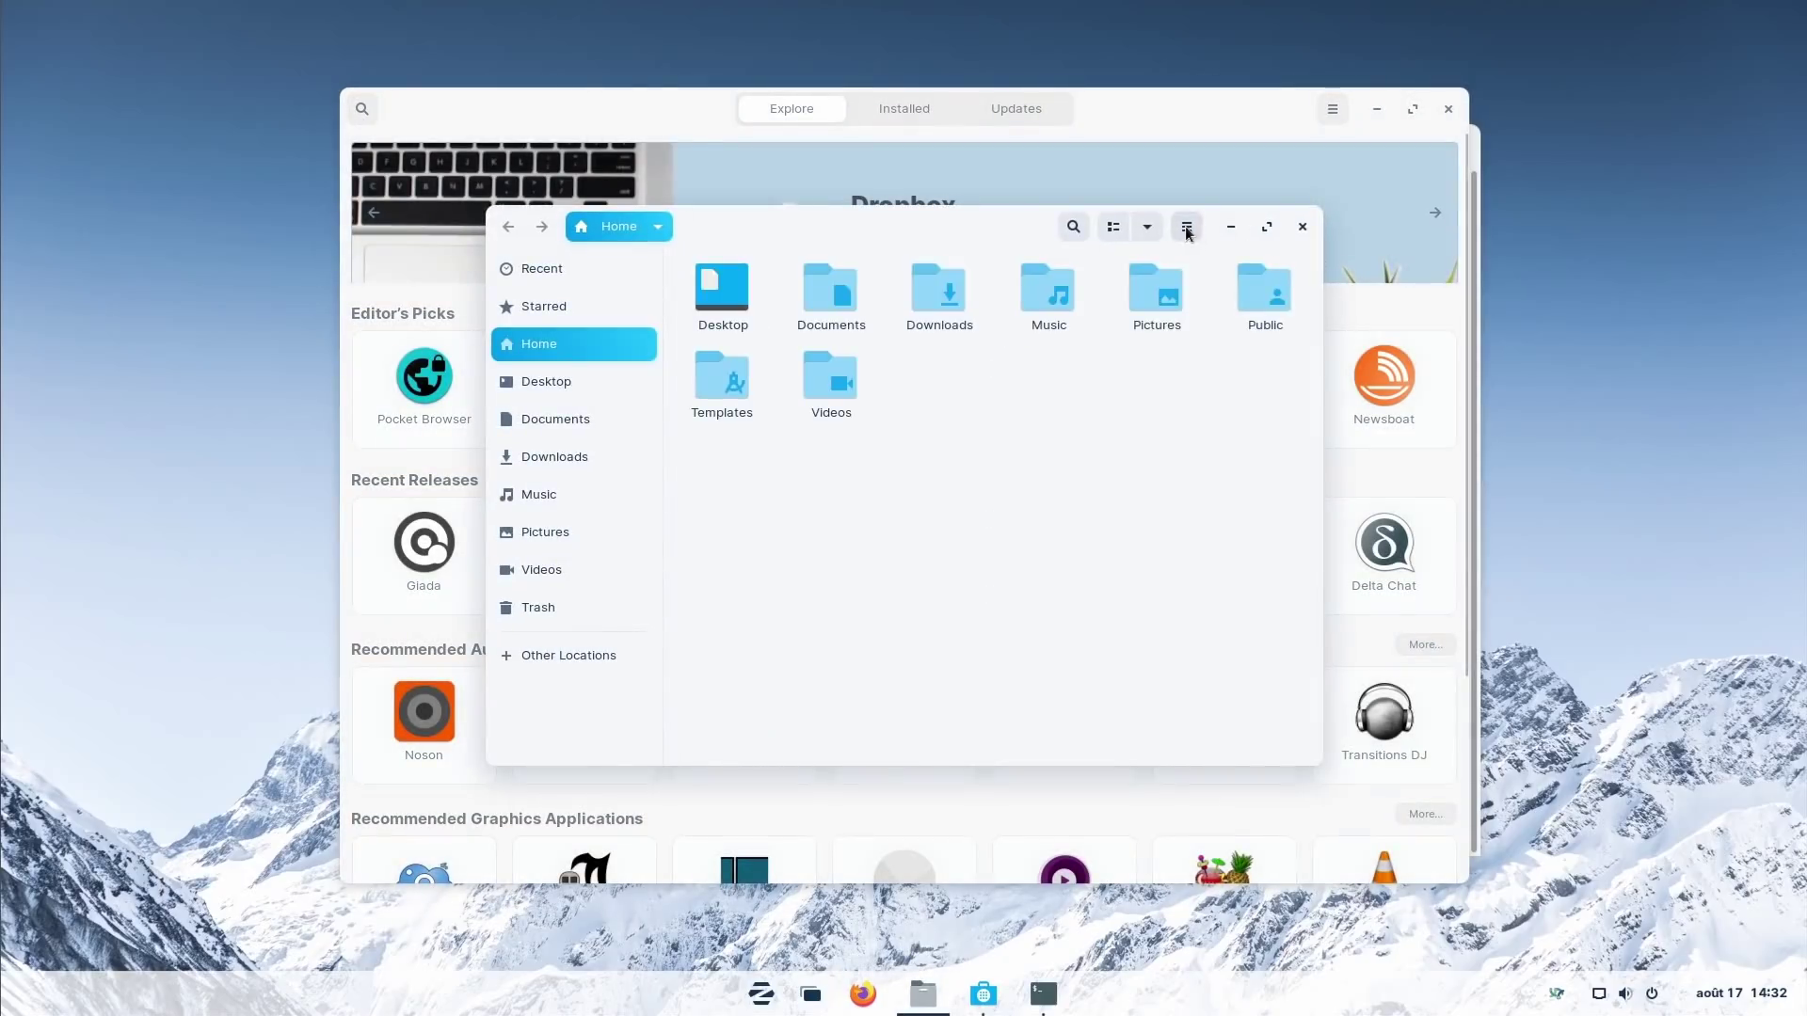
{"action": "left_click", "coordinate": [1169, 565]}
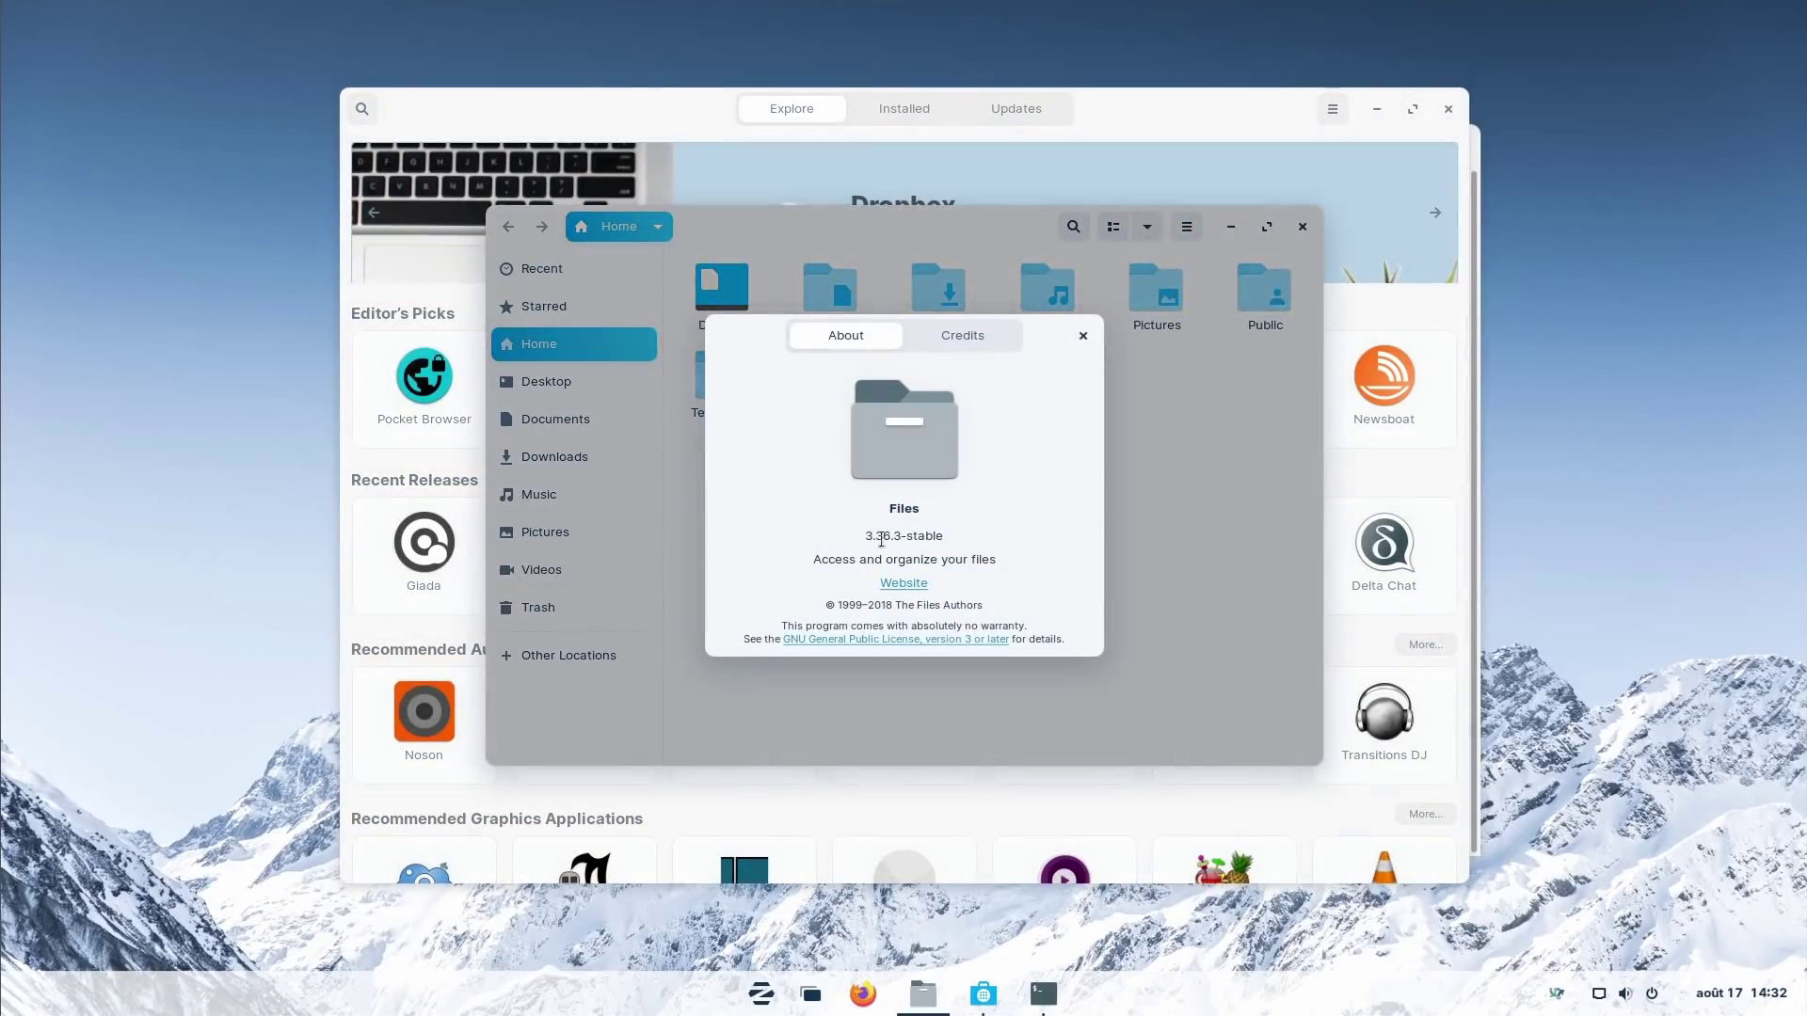
{"action": "left_click", "coordinate": [1083, 337]}
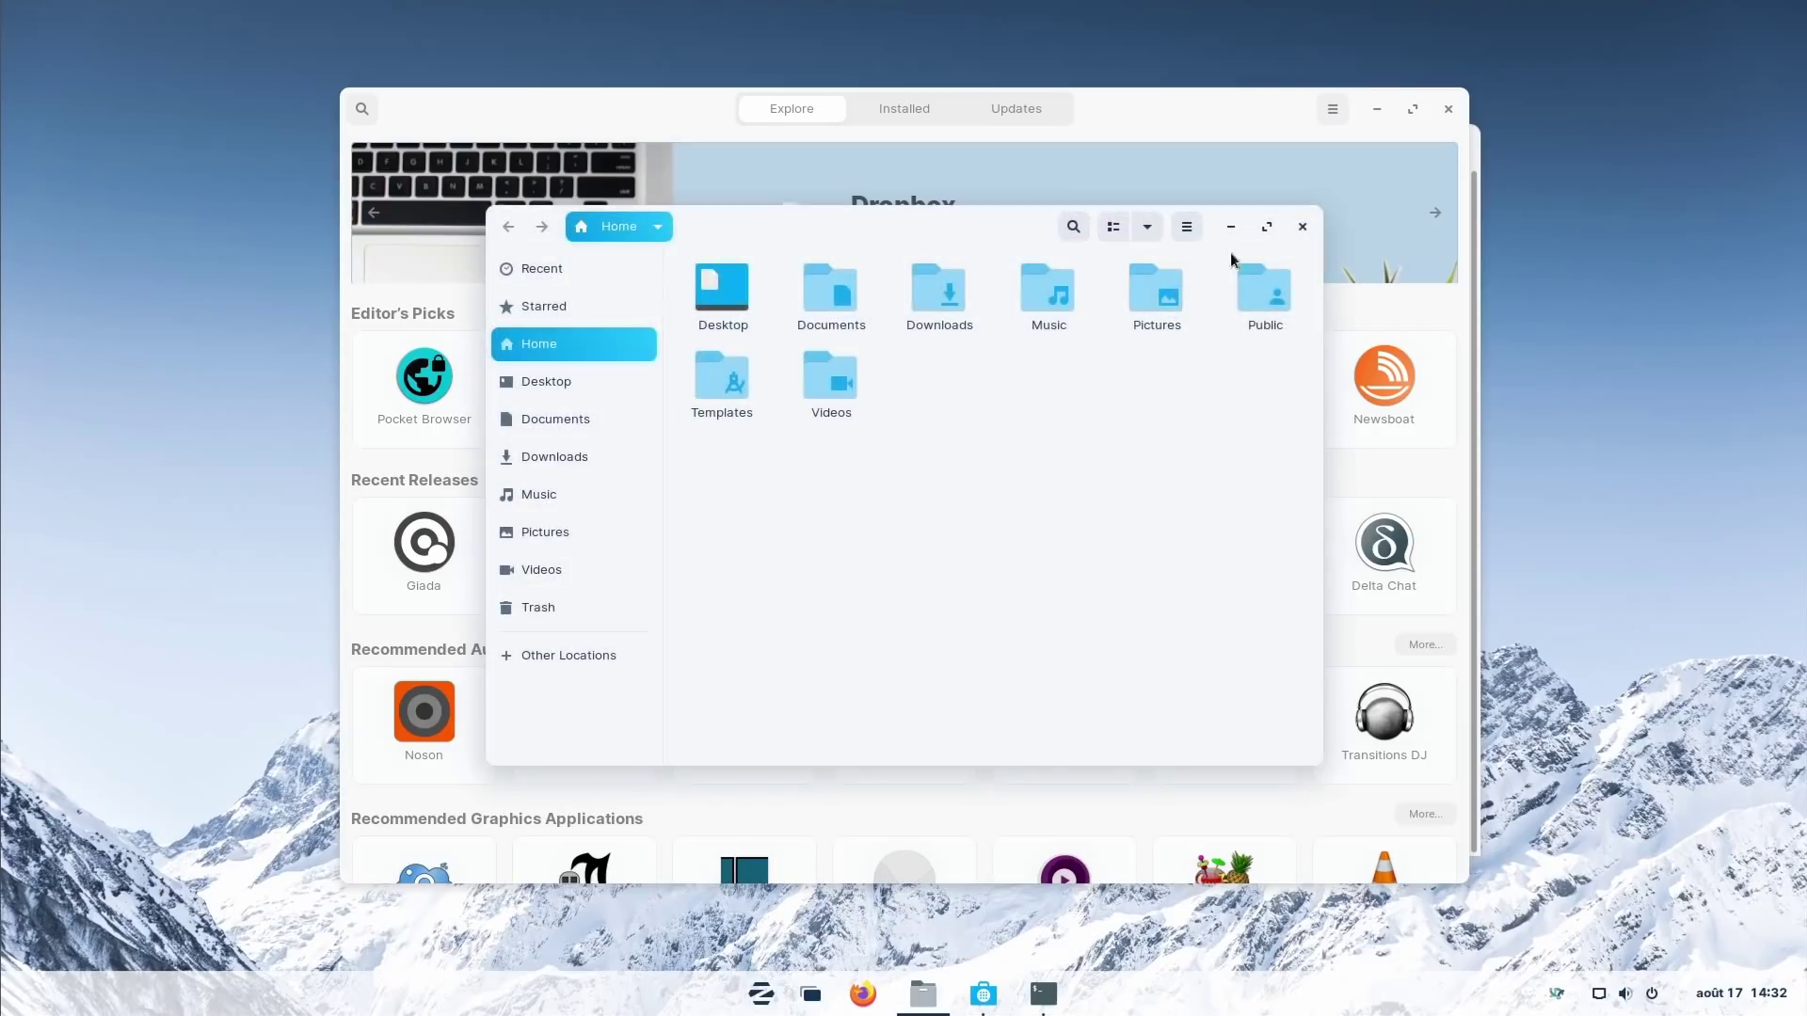
{"action": "left_click", "coordinate": [1301, 227]}
{"action": "left_click", "coordinate": [1448, 110]}
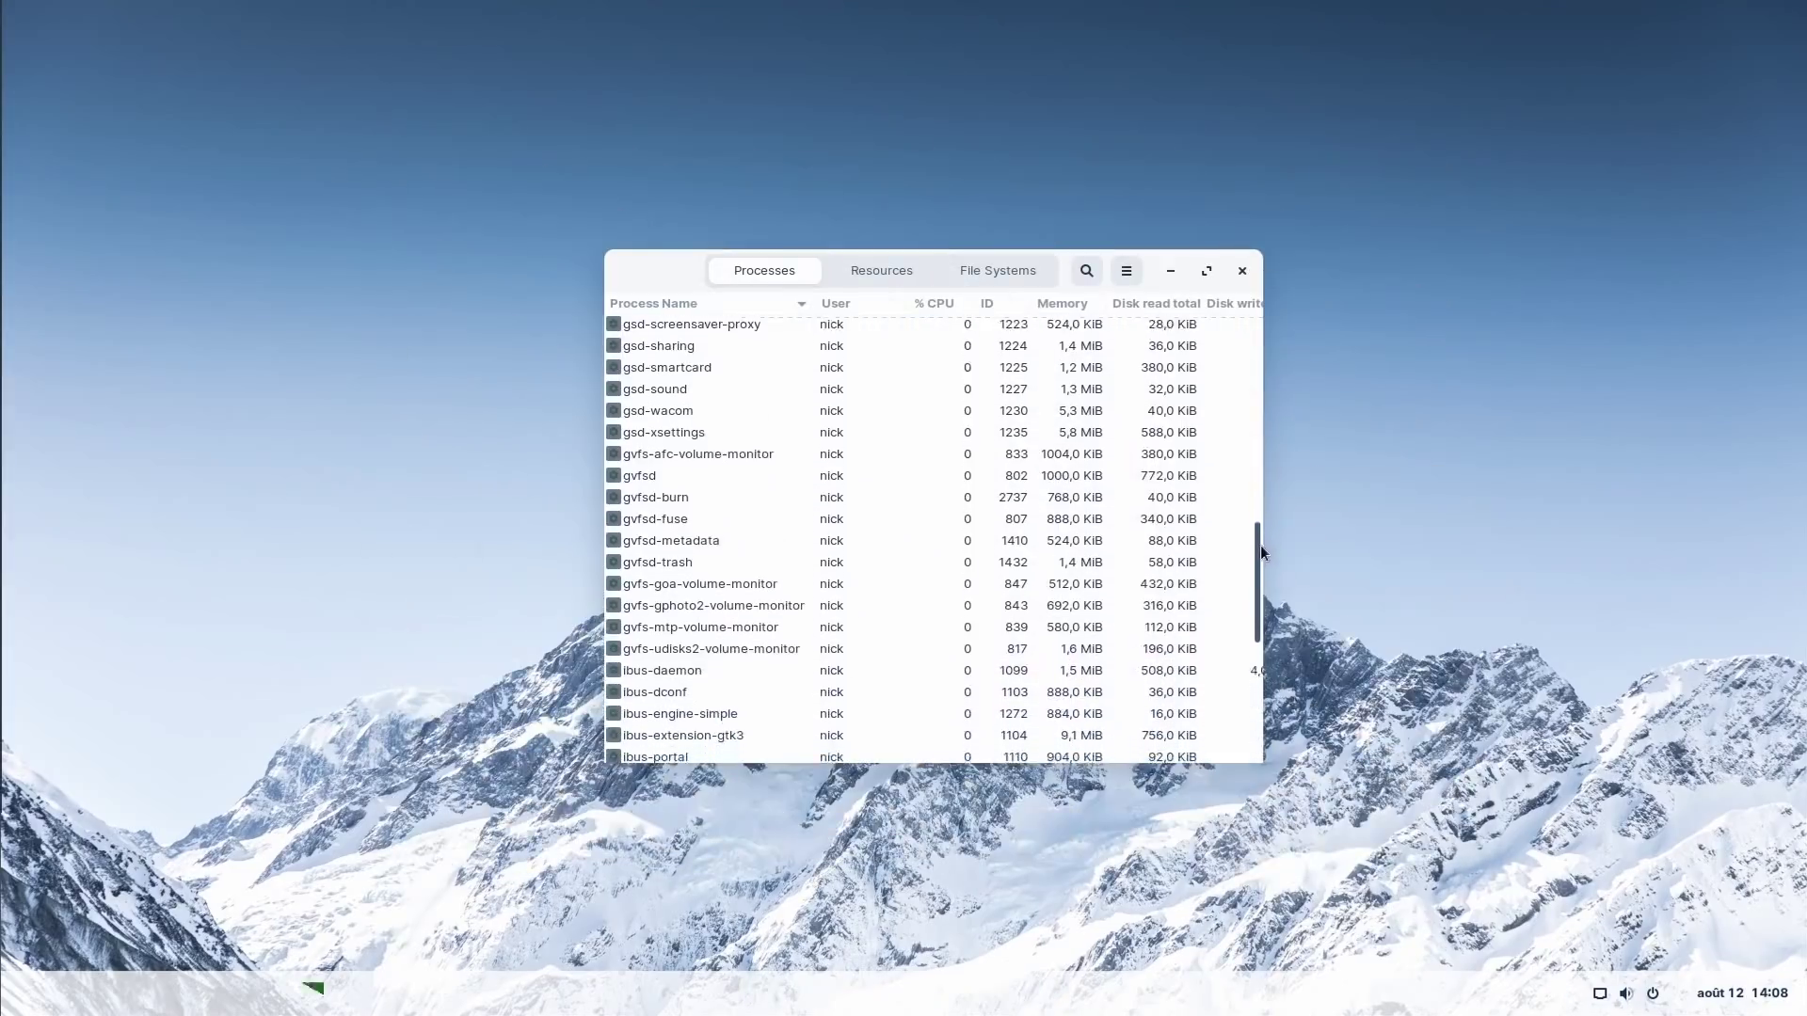
Step: Scroll the process list, then switch to the Resources tab's CPU, memory and network graphs
{"action": "left_click_drag", "start_coordinate": [1261, 545], "coordinate": [1268, 678]}
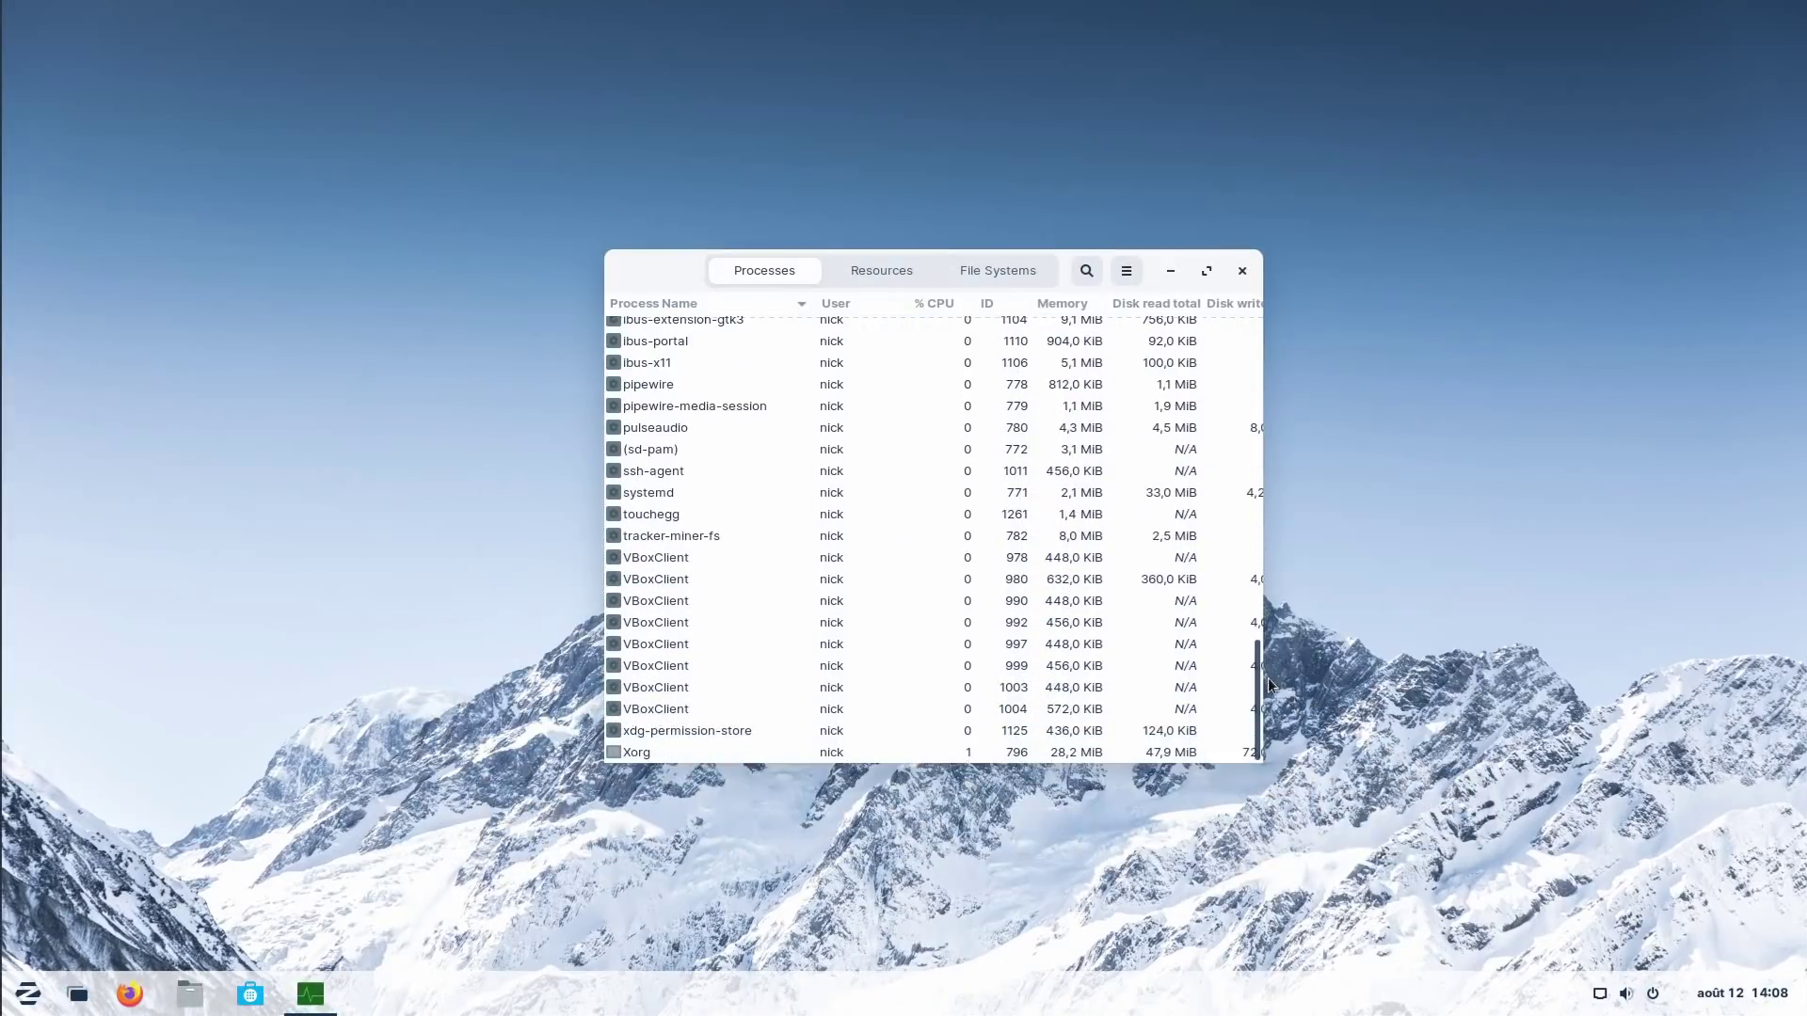
{"action": "left_click", "coordinate": [882, 271]}
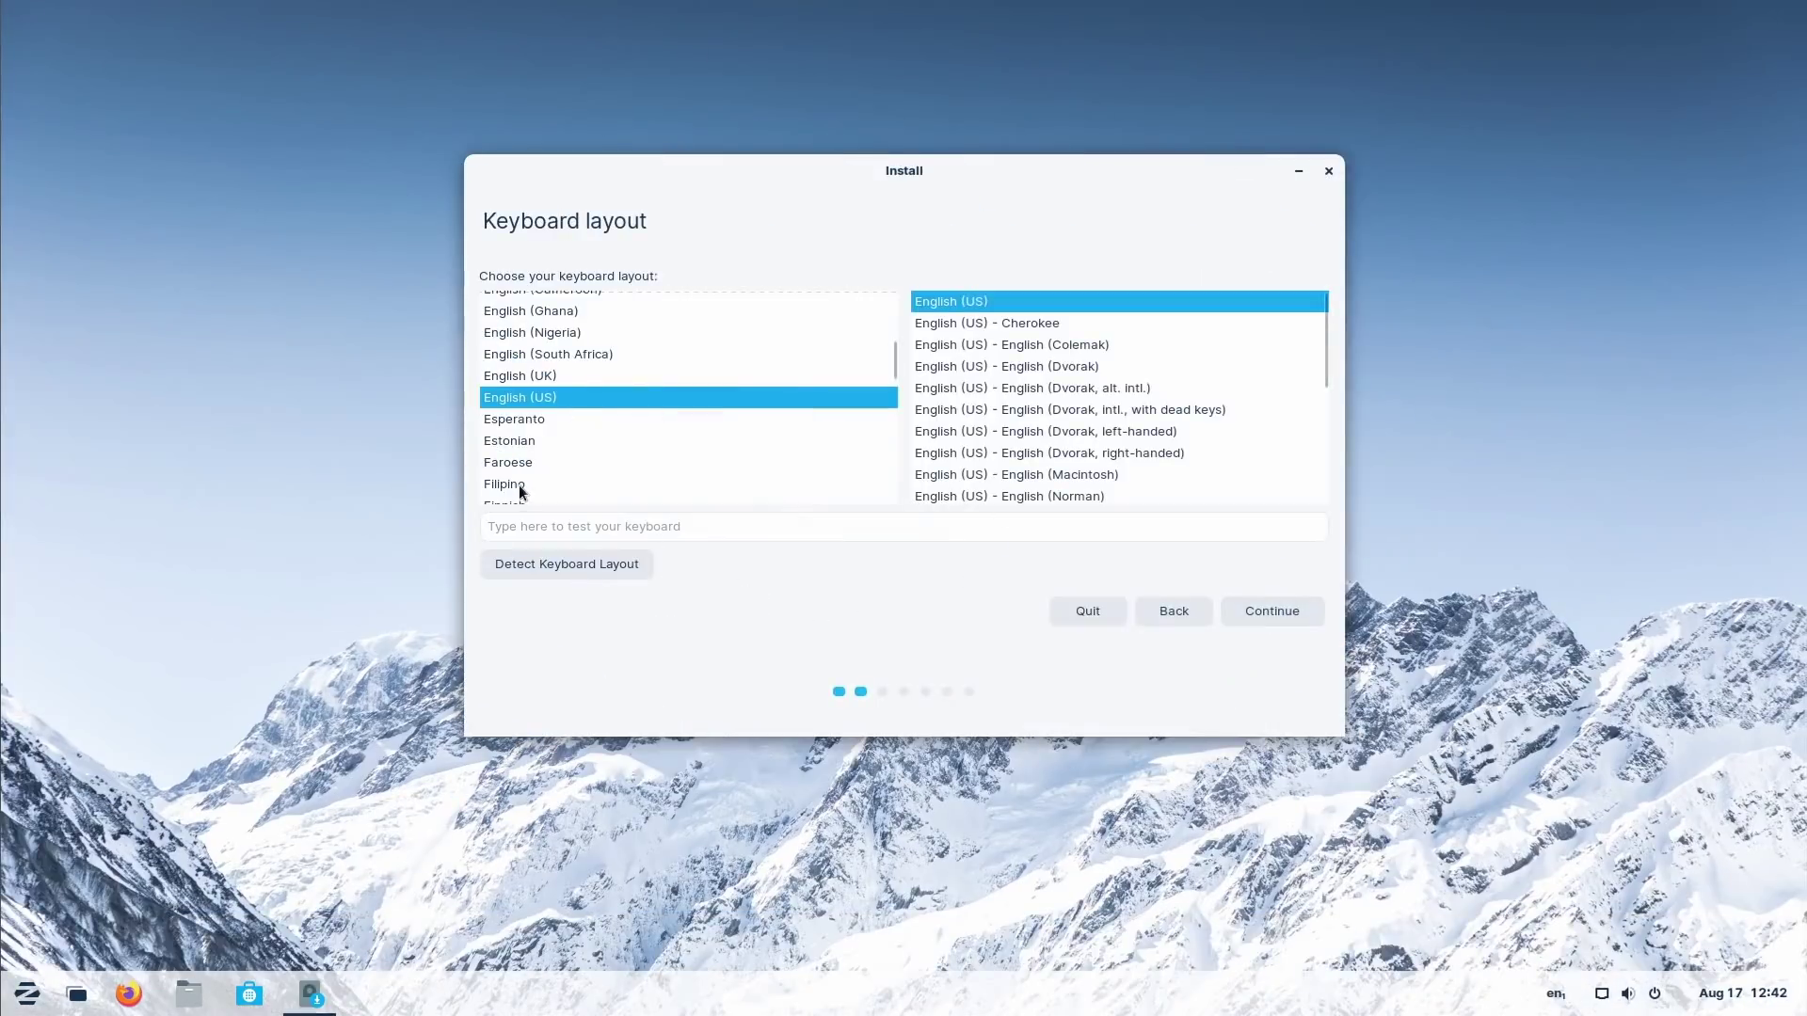
Step: Set the installer keyboard layout to French (AZERTY)
{"action": "left_click", "coordinate": [538, 459]}
{"action": "left_click", "coordinate": [527, 462]}
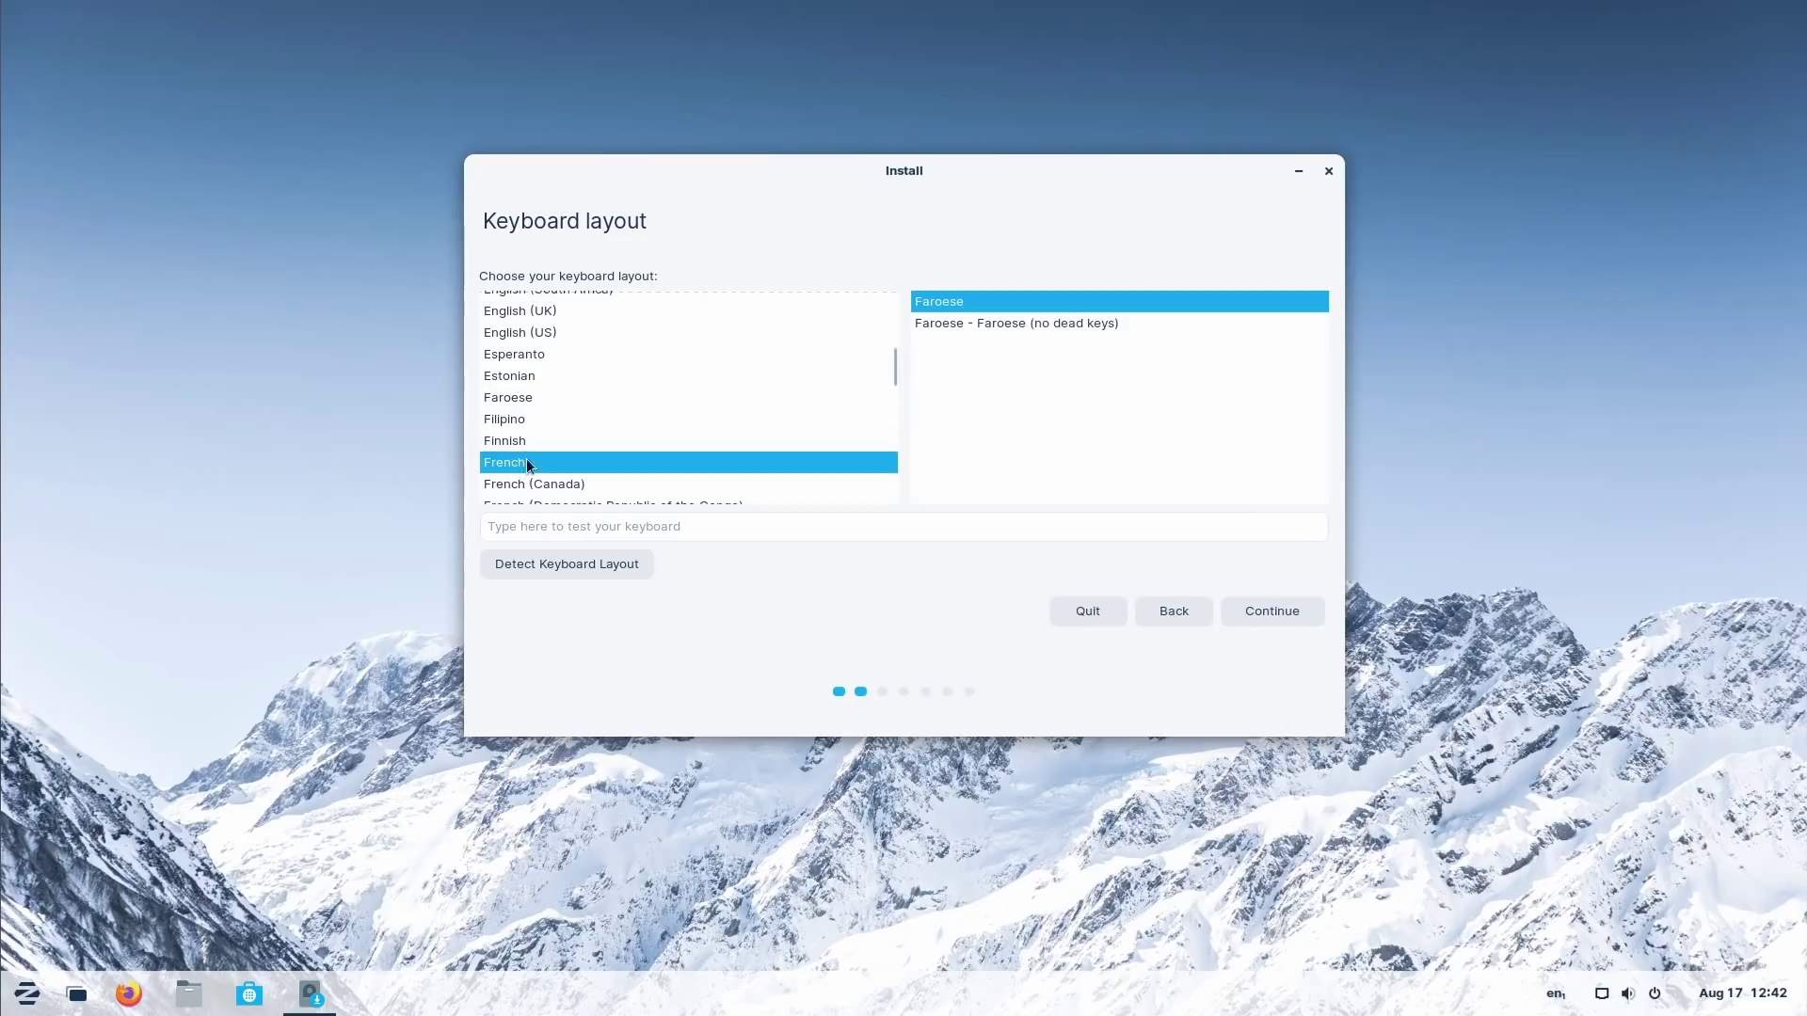
{"action": "left_click", "coordinate": [1018, 343]}
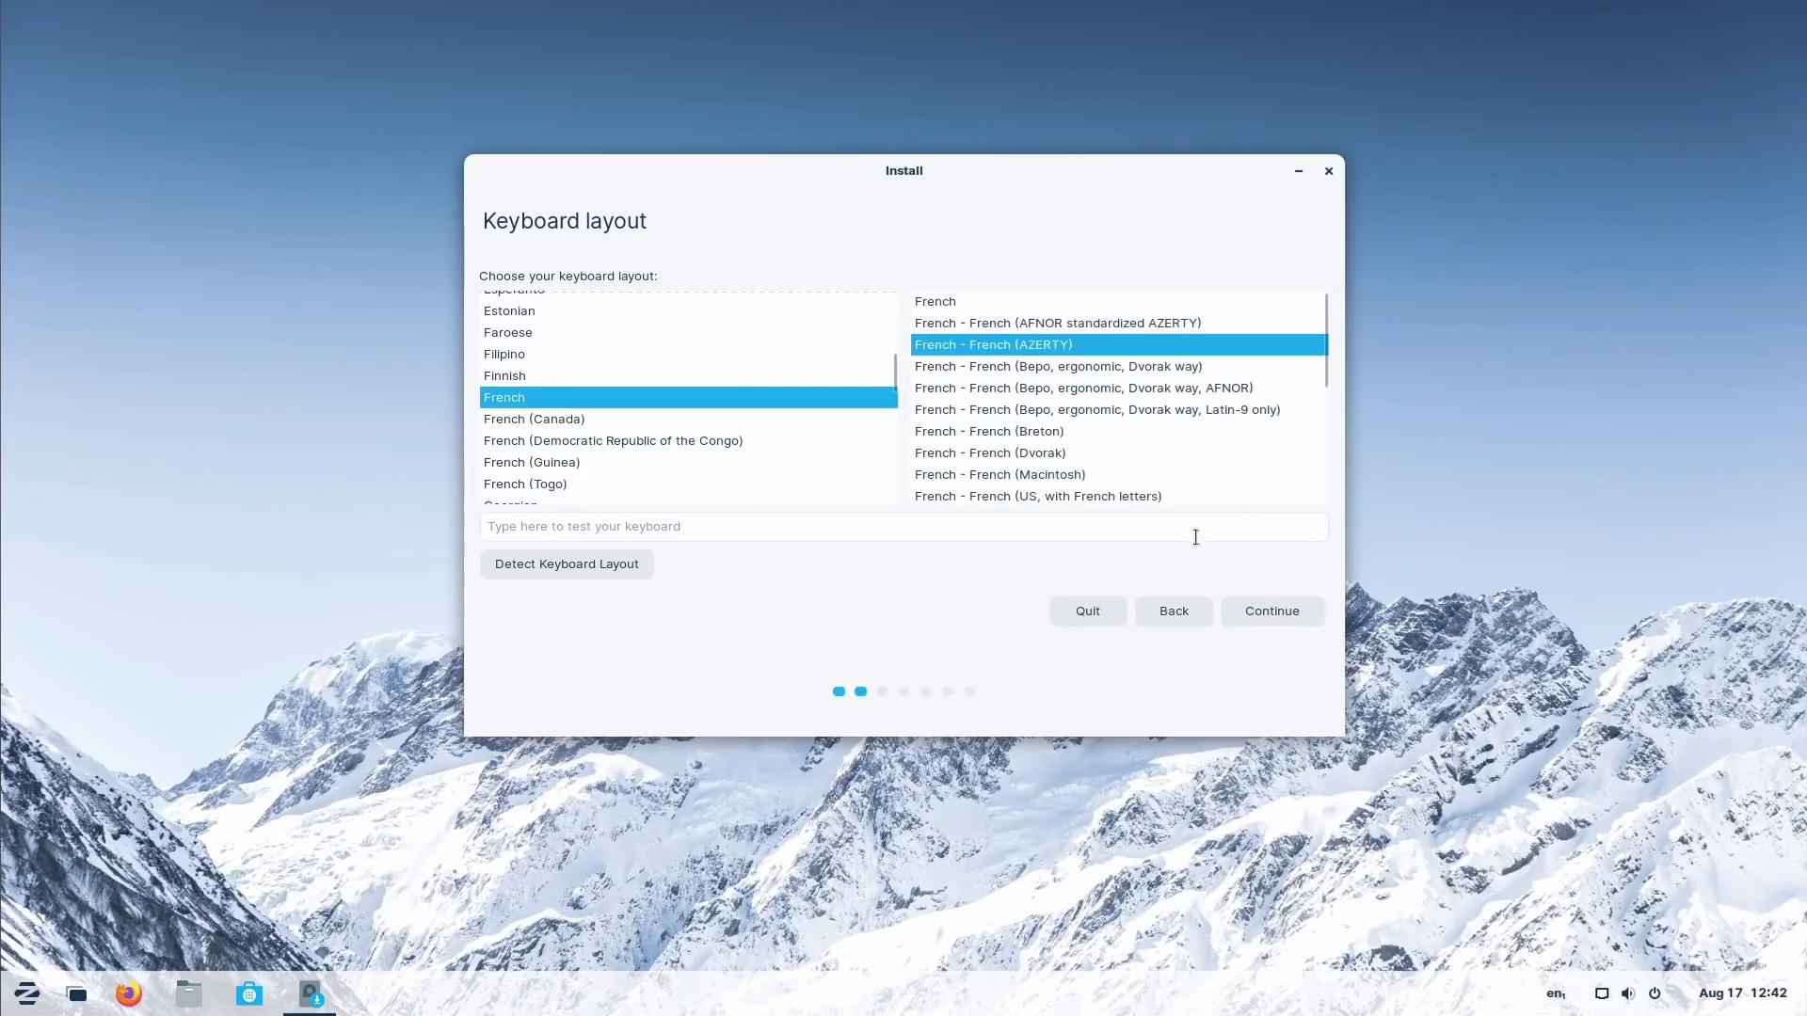
Step: On the updates step, try Minimal installation, then keep Normal installation
{"action": "left_click", "coordinate": [1267, 608]}
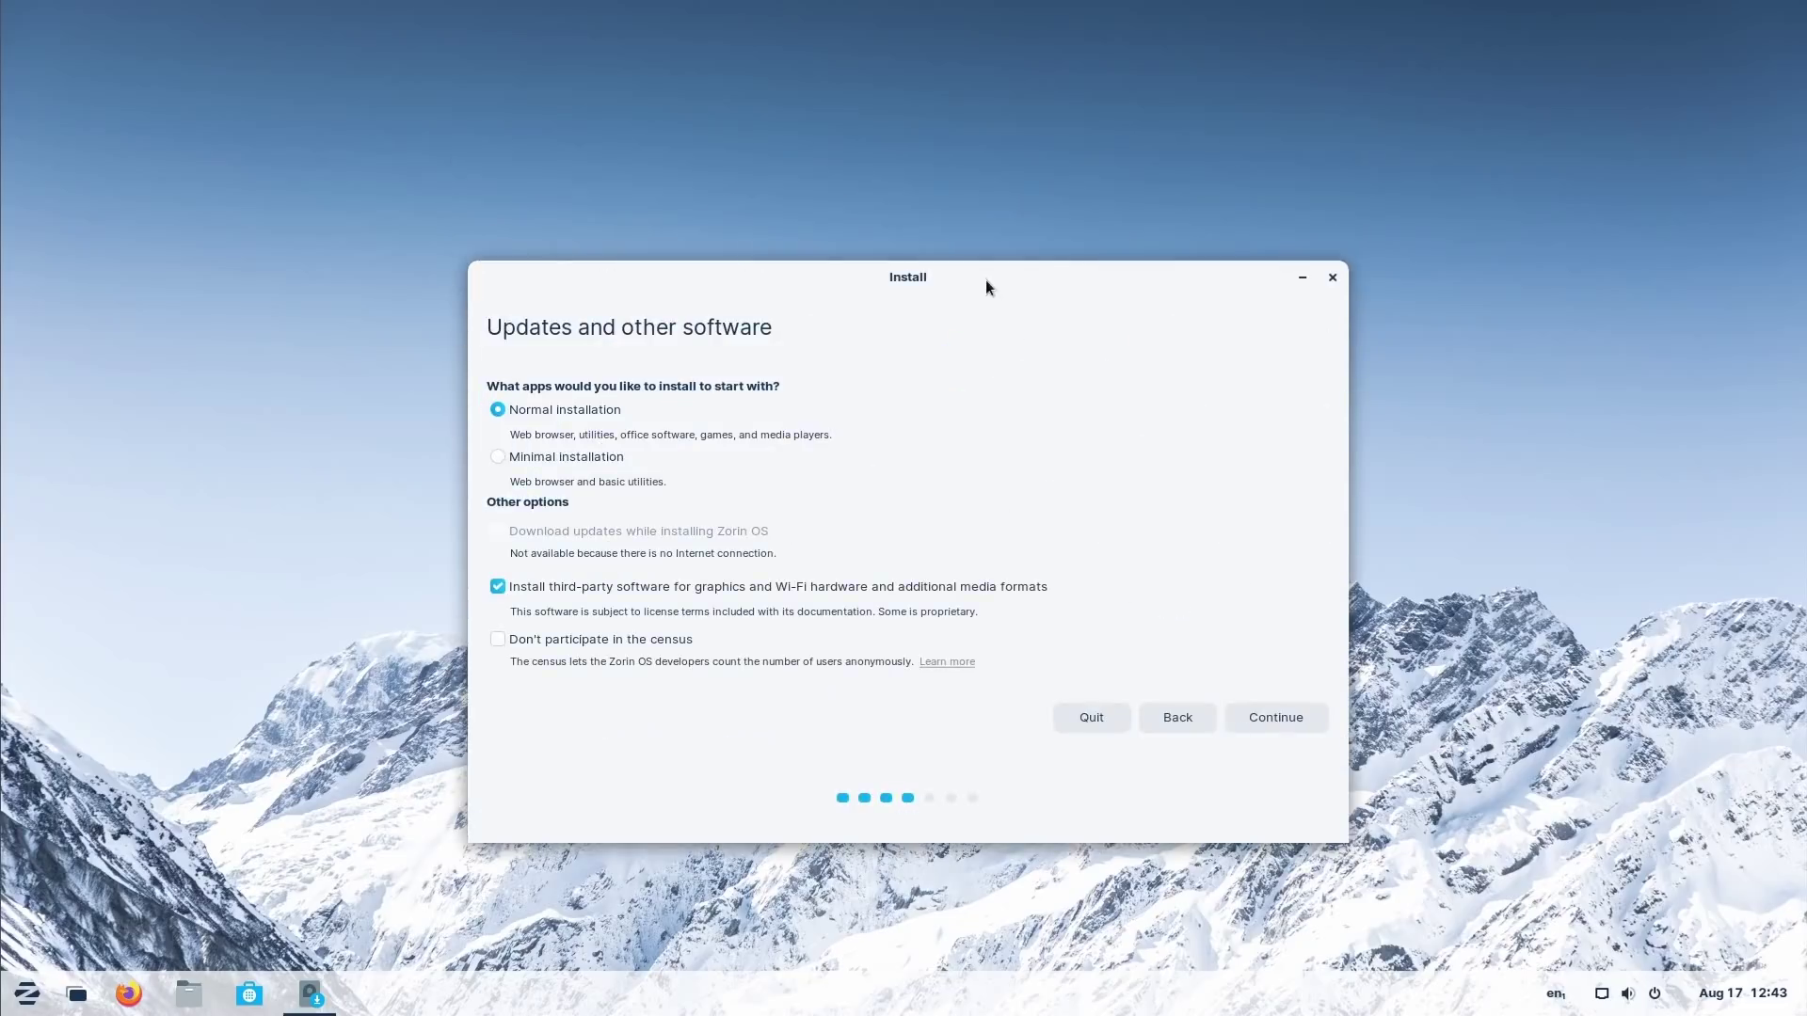
{"action": "left_click", "coordinate": [555, 455]}
{"action": "left_click", "coordinate": [556, 411]}
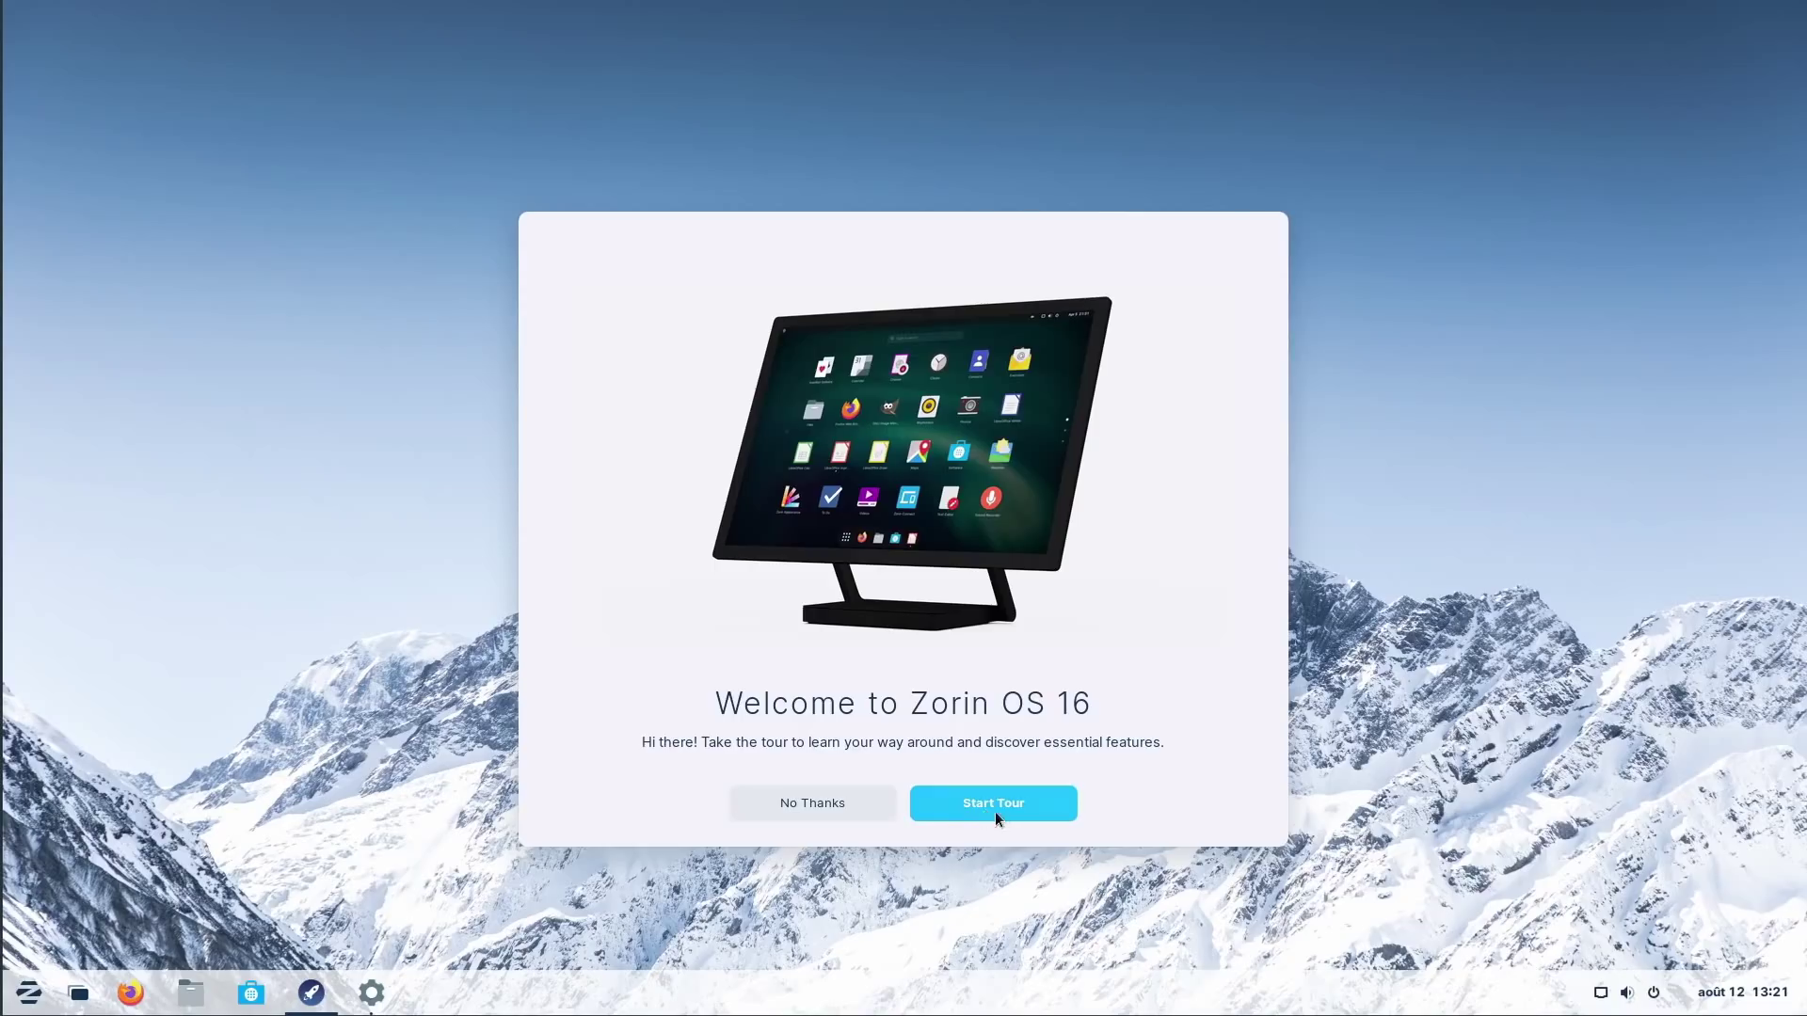
Step: Start the welcome tour and open and close the app menu as it suggests
{"action": "left_click", "coordinate": [1013, 809]}
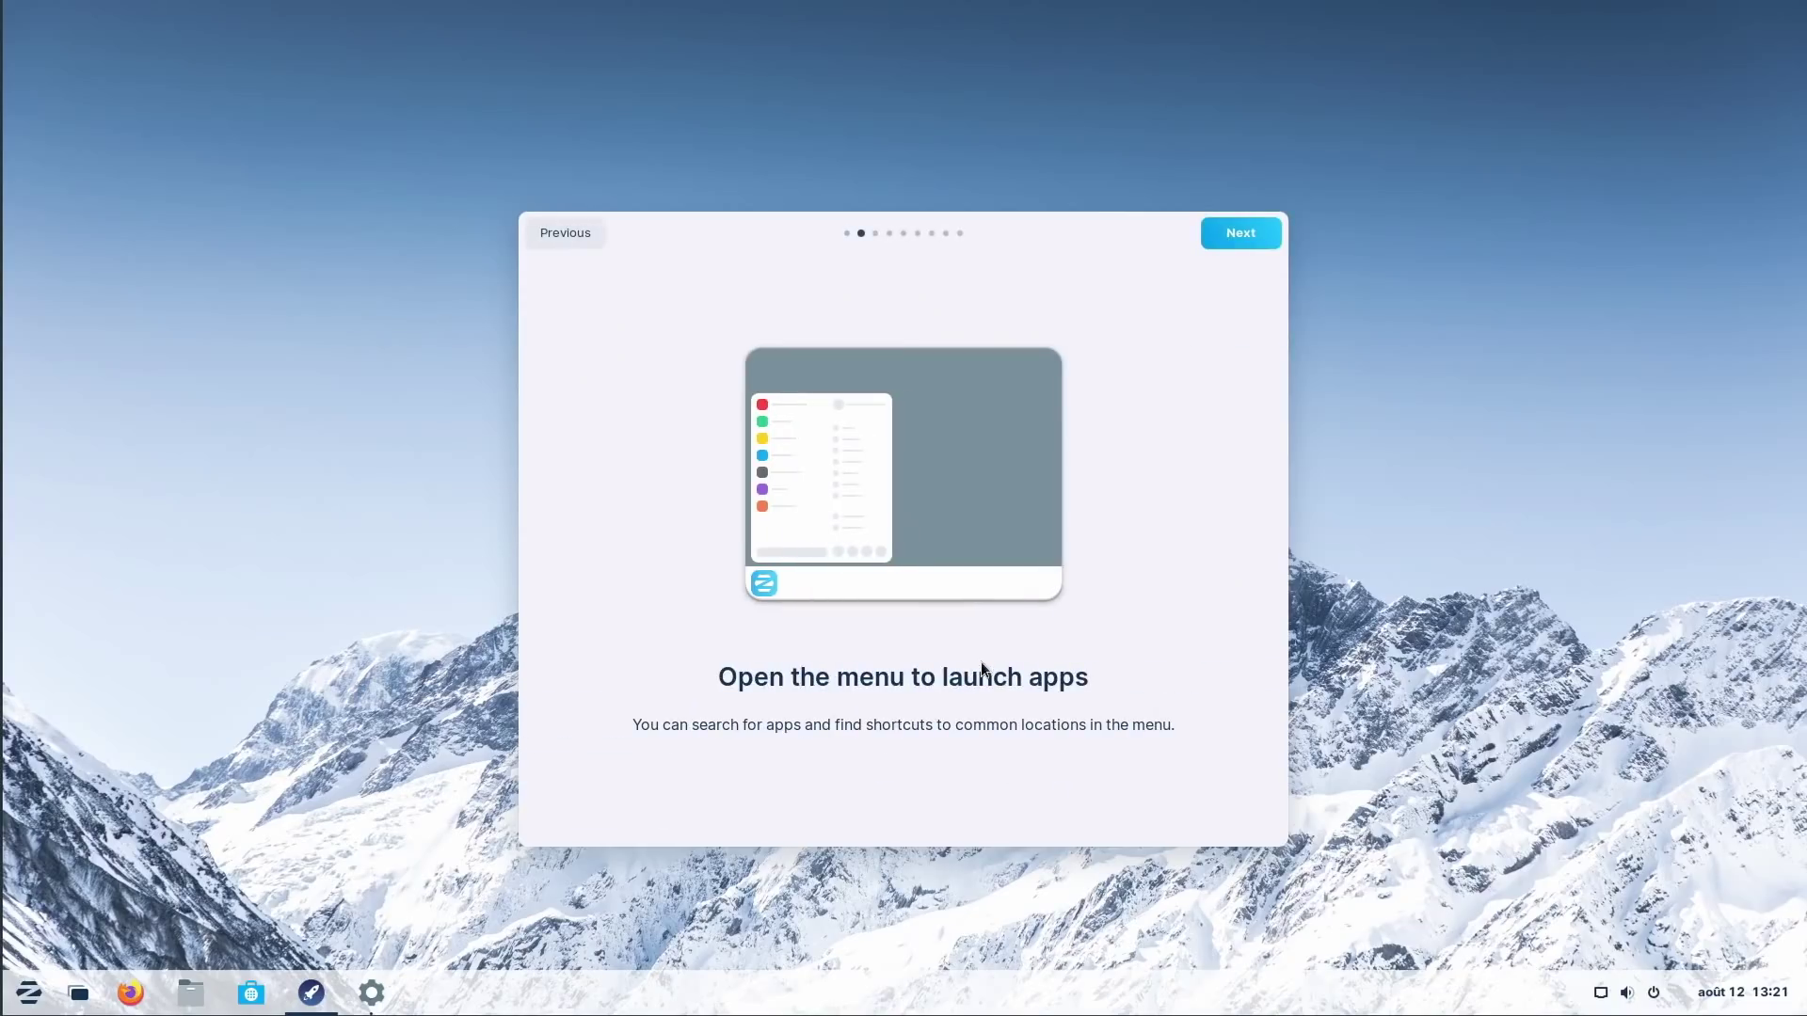
{"action": "left_click", "coordinate": [28, 992]}
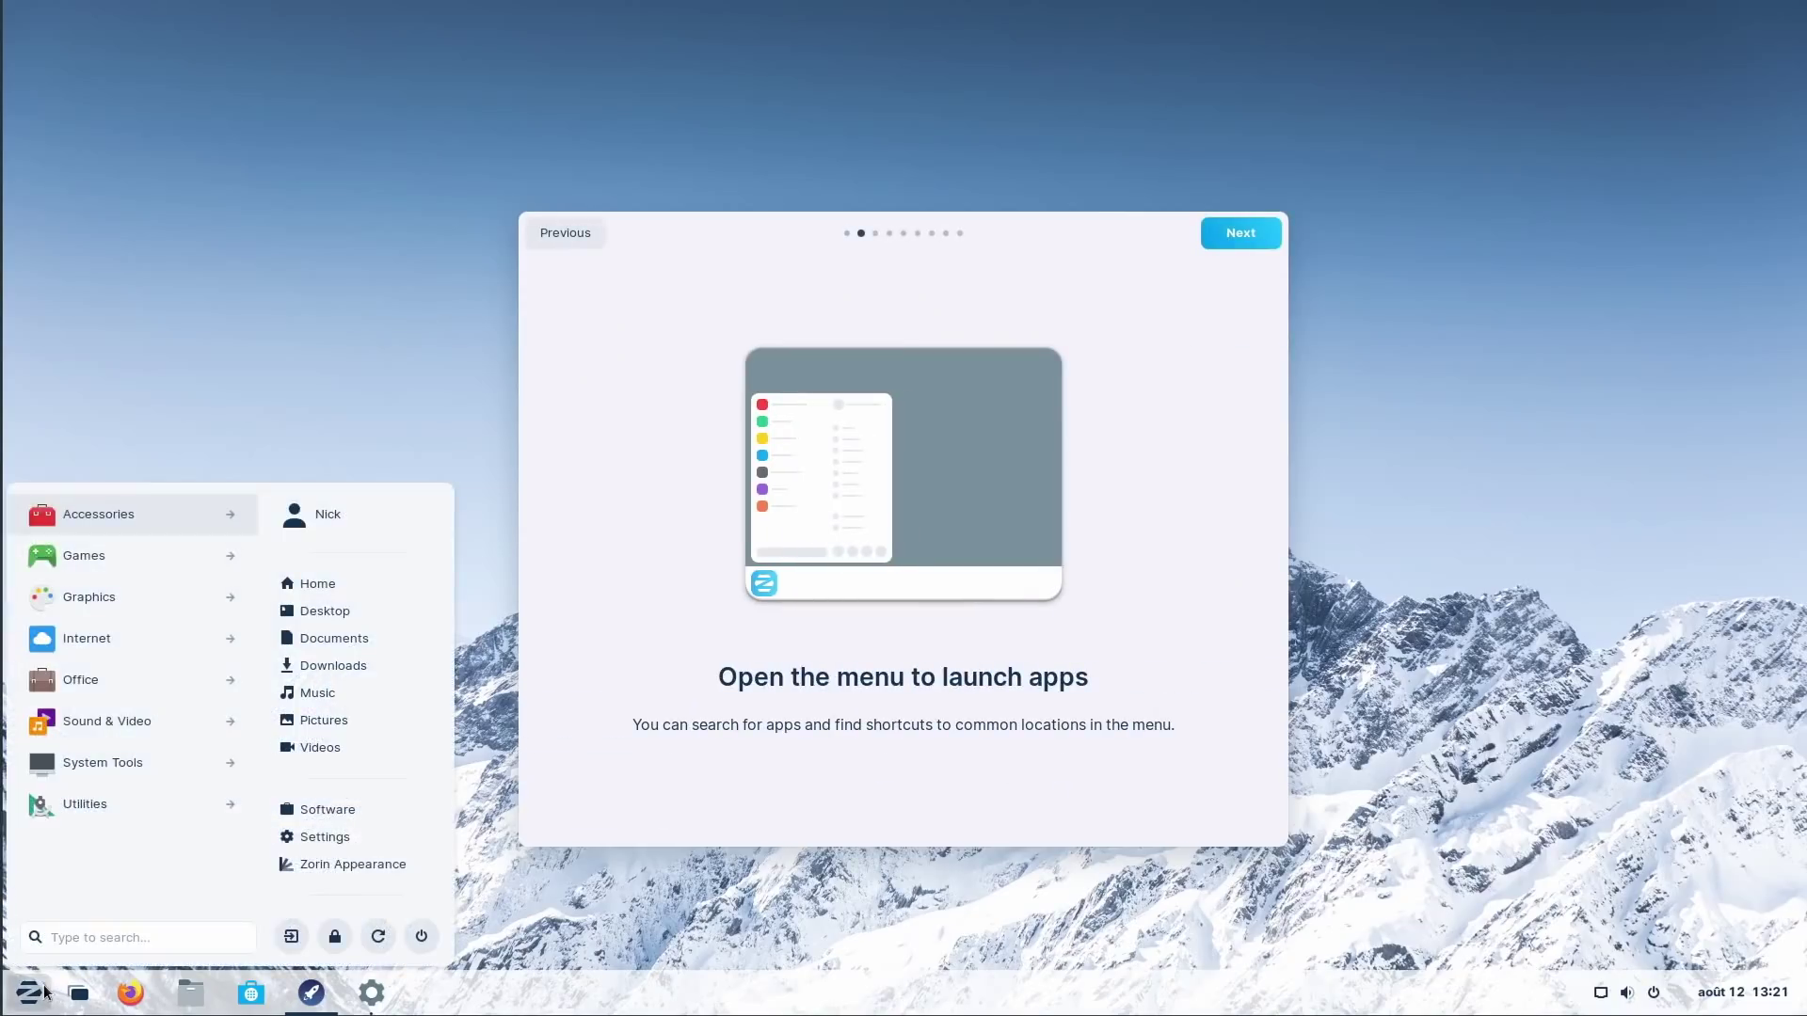
{"action": "left_click", "coordinate": [44, 991]}
Step: Page through the tour past Zorin Connect and Software to the Office suite page
{"action": "left_click", "coordinate": [1266, 231]}
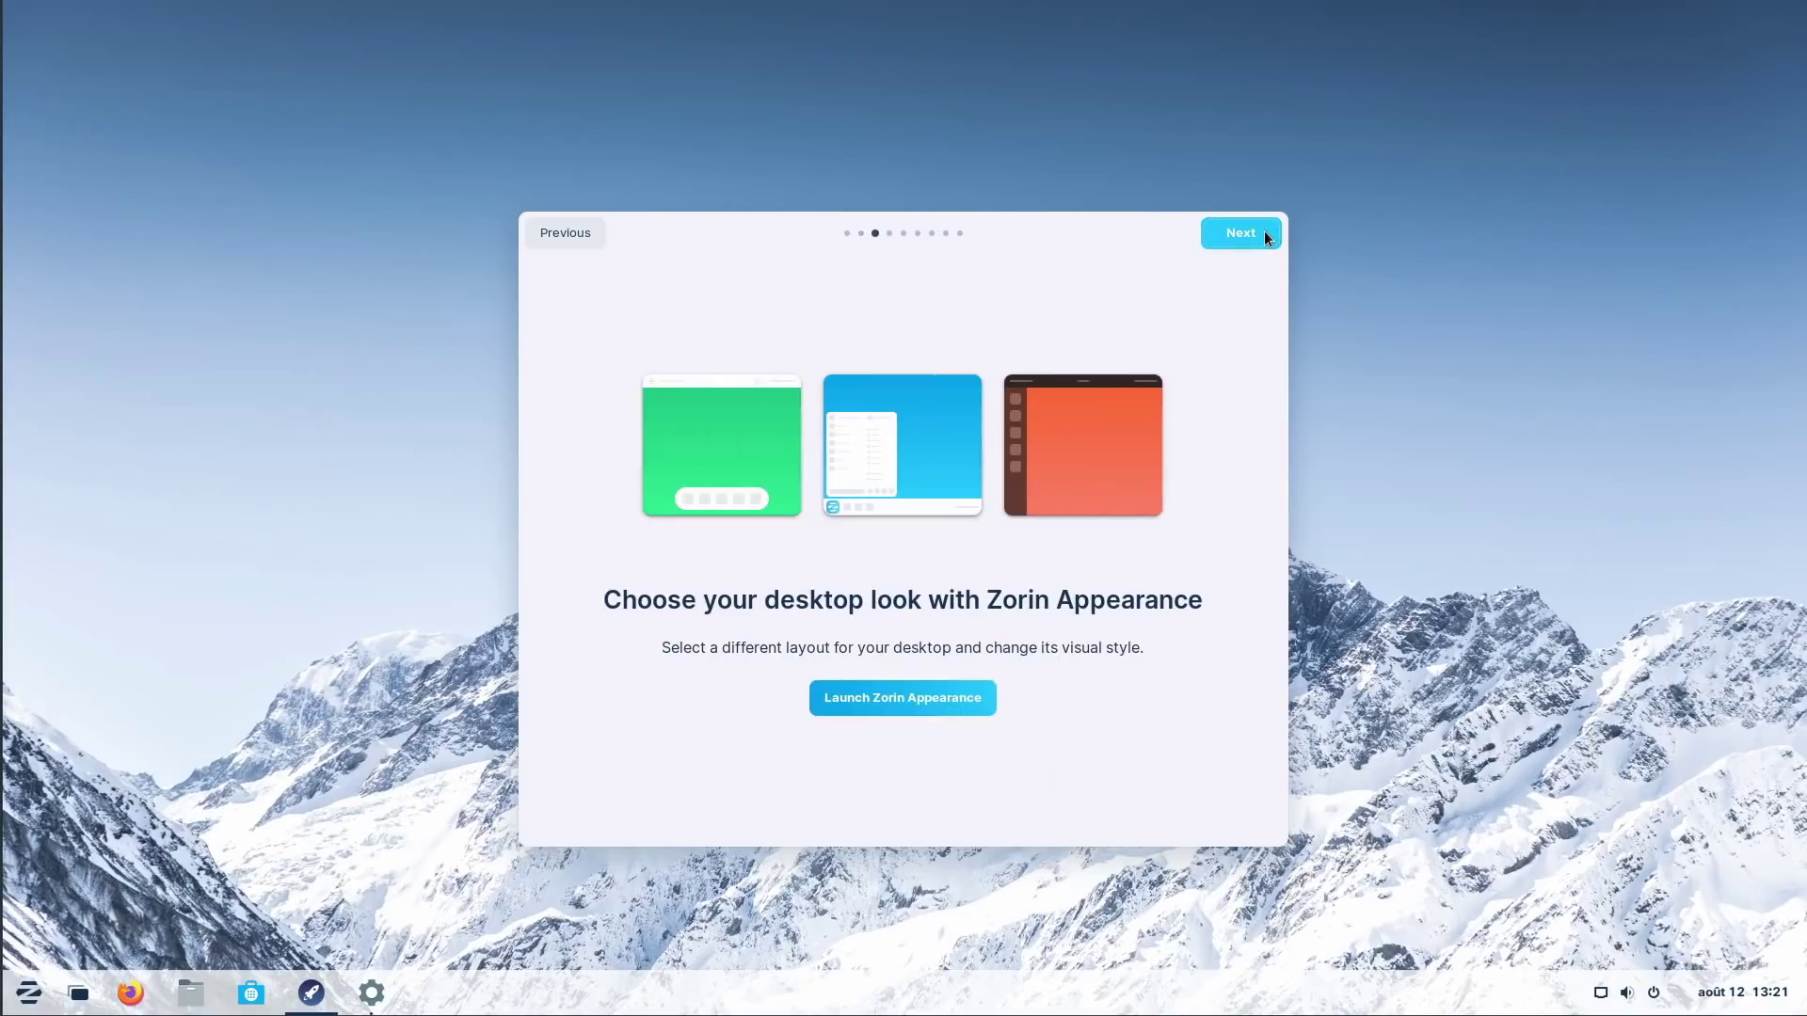
{"action": "left_click", "coordinate": [1263, 232]}
{"action": "left_click", "coordinate": [1255, 231]}
{"action": "left_click", "coordinate": [1248, 231]}
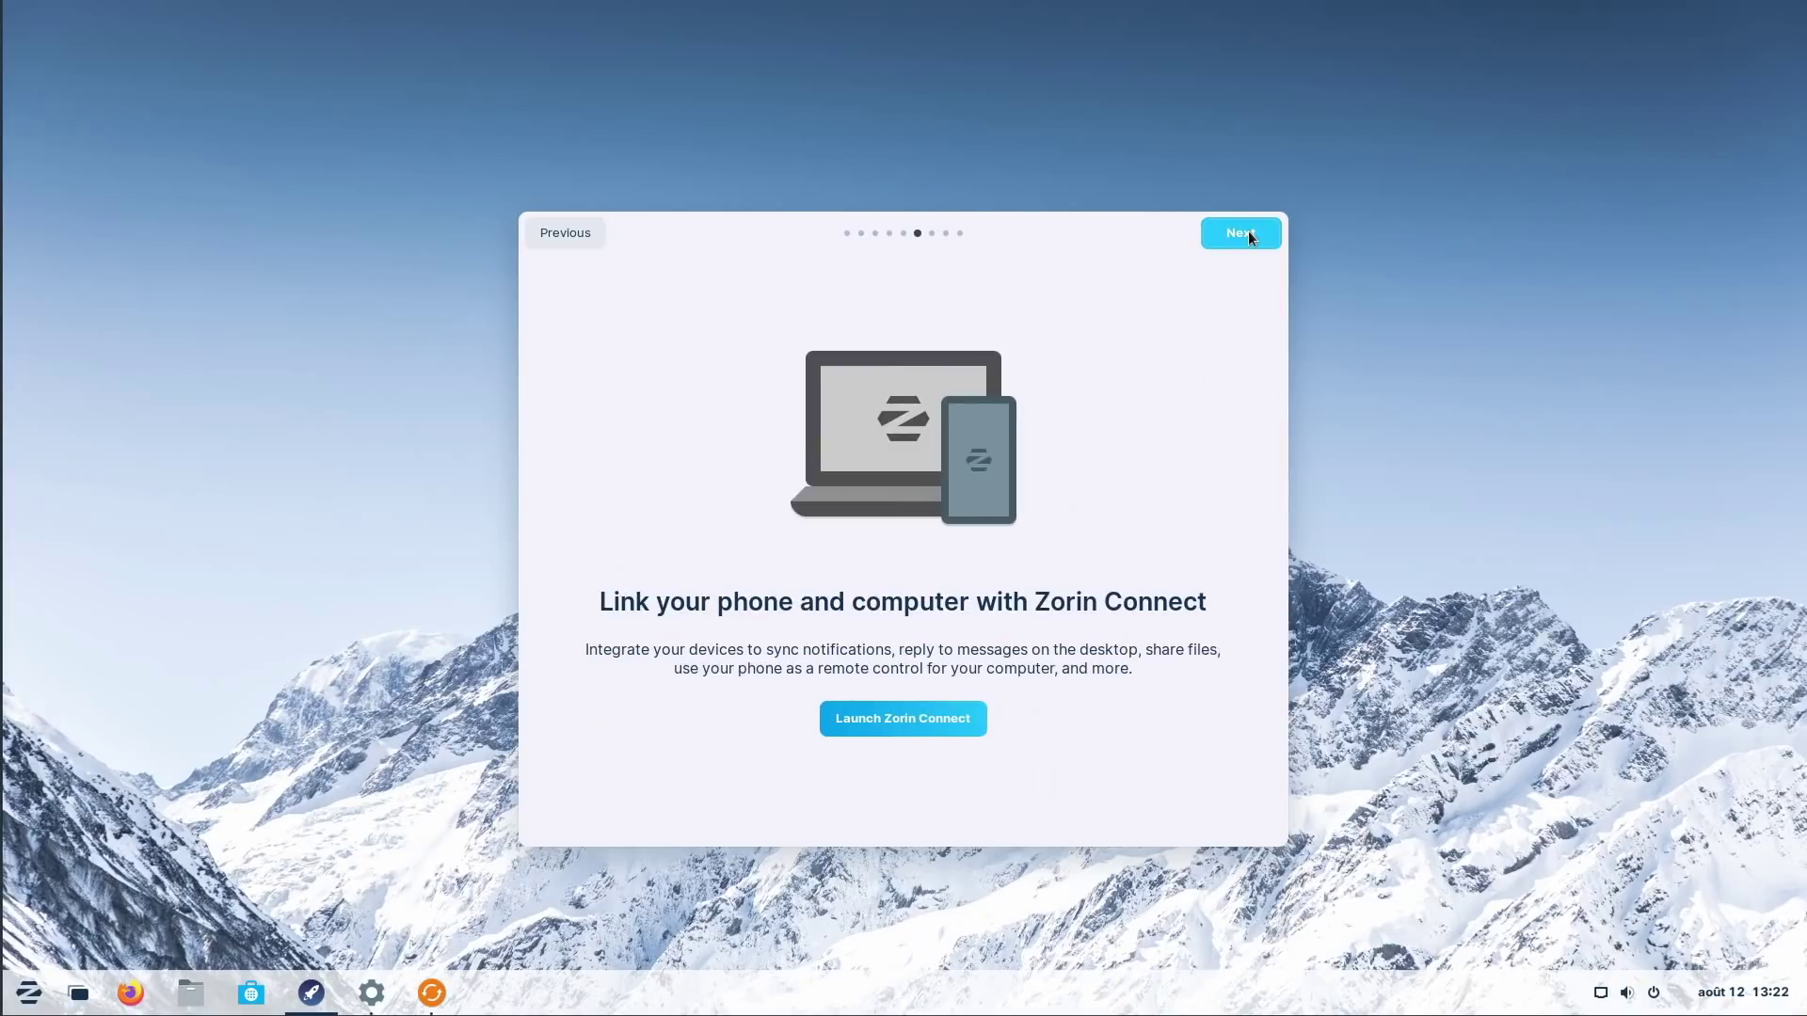
{"action": "left_click", "coordinate": [1248, 234]}
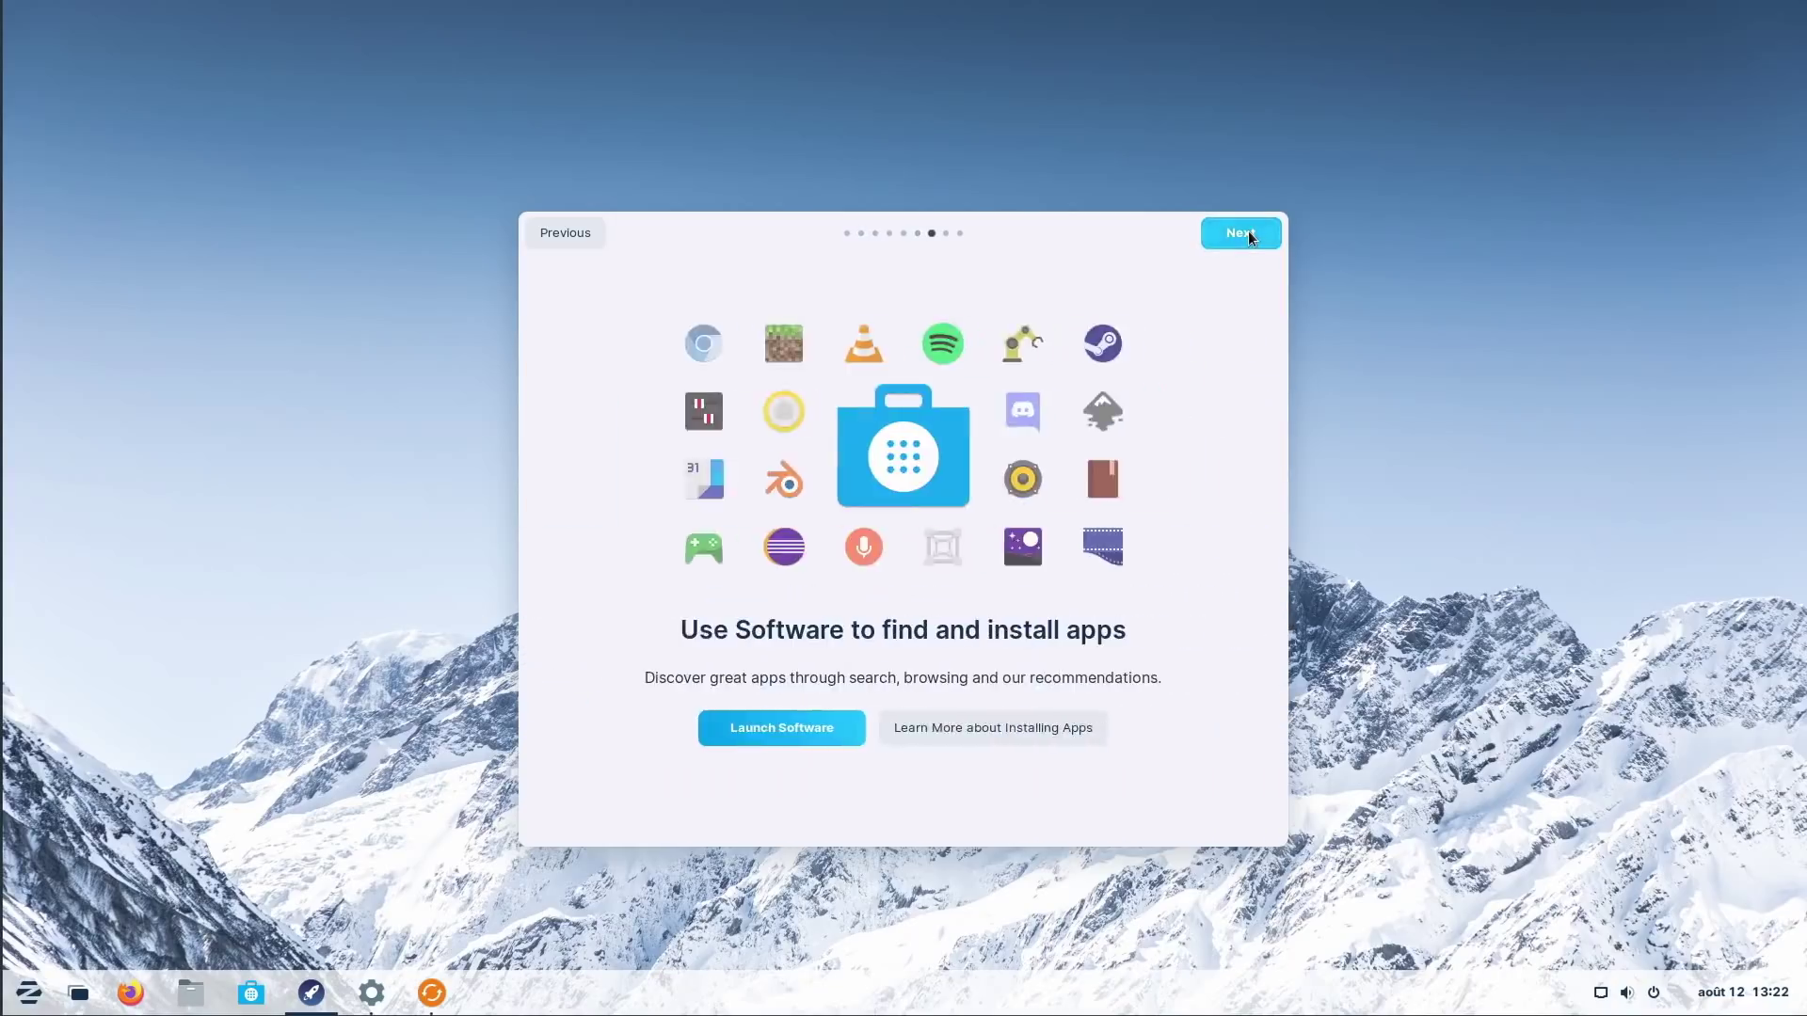
{"action": "left_click", "coordinate": [1248, 231]}
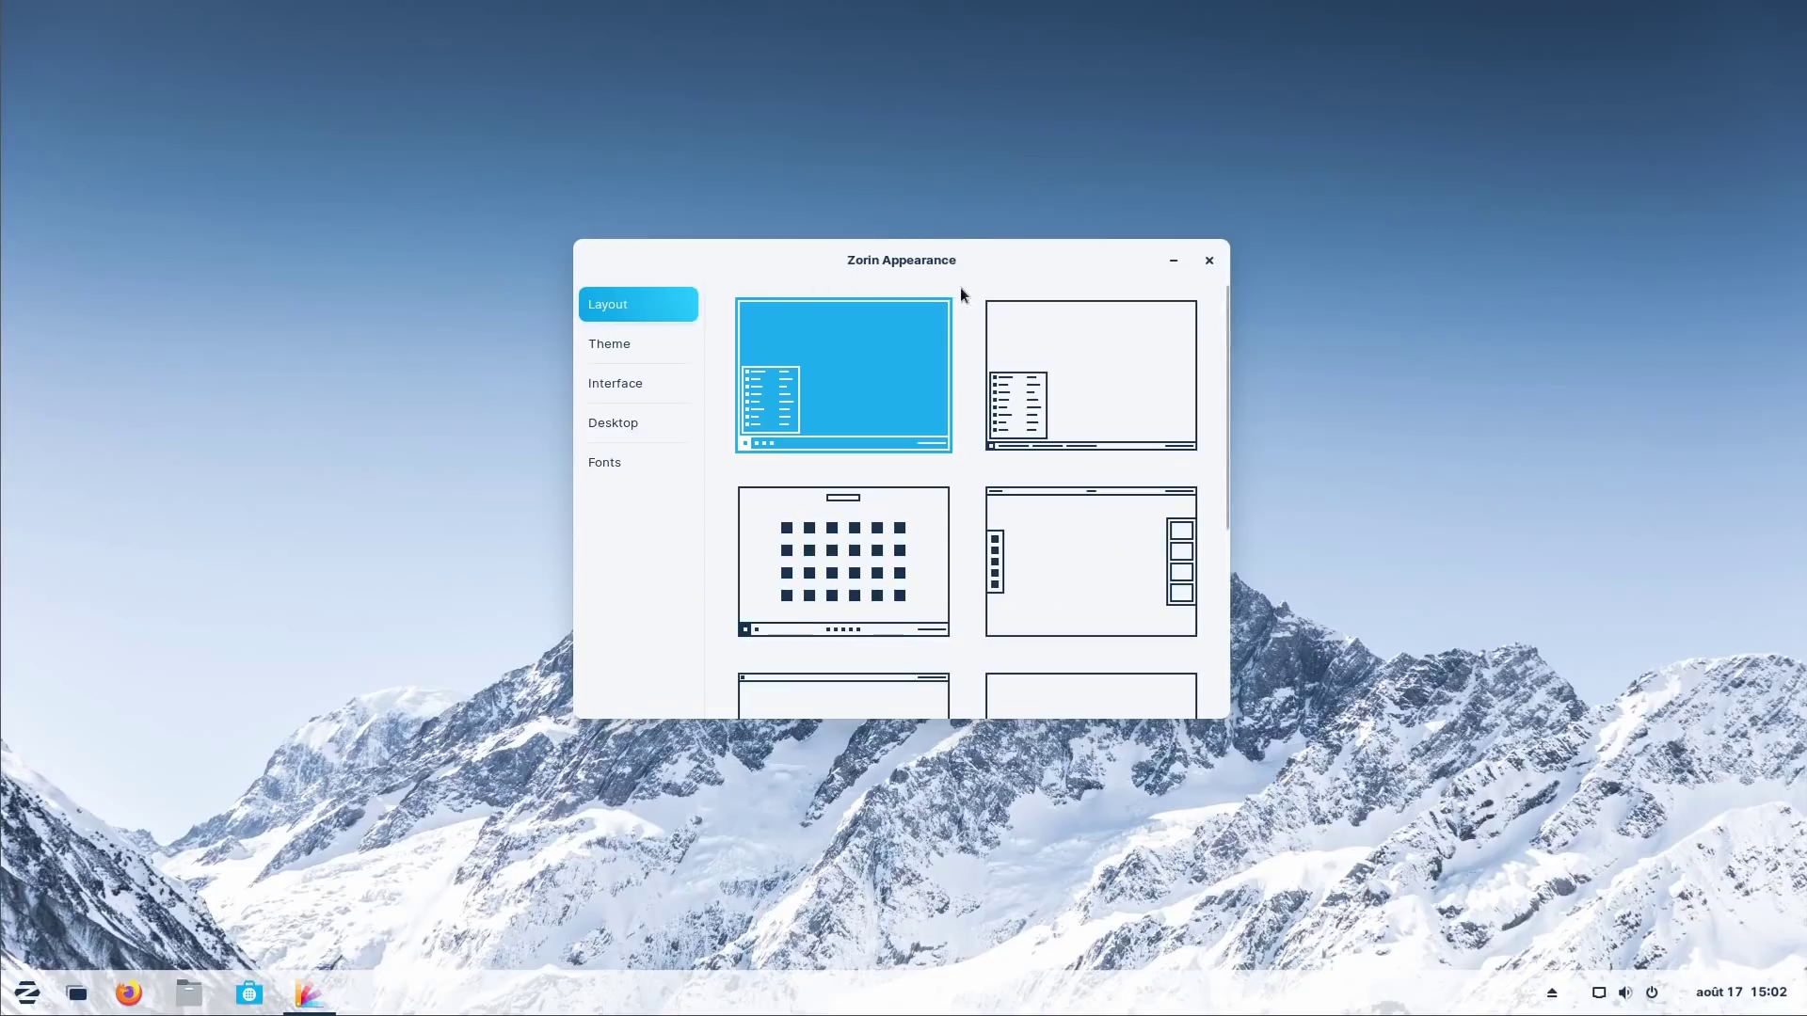
Step: Toggle the app menu with Super, then apply the layout with labelled taskbar buttons
{"action": "key", "text": "super"}
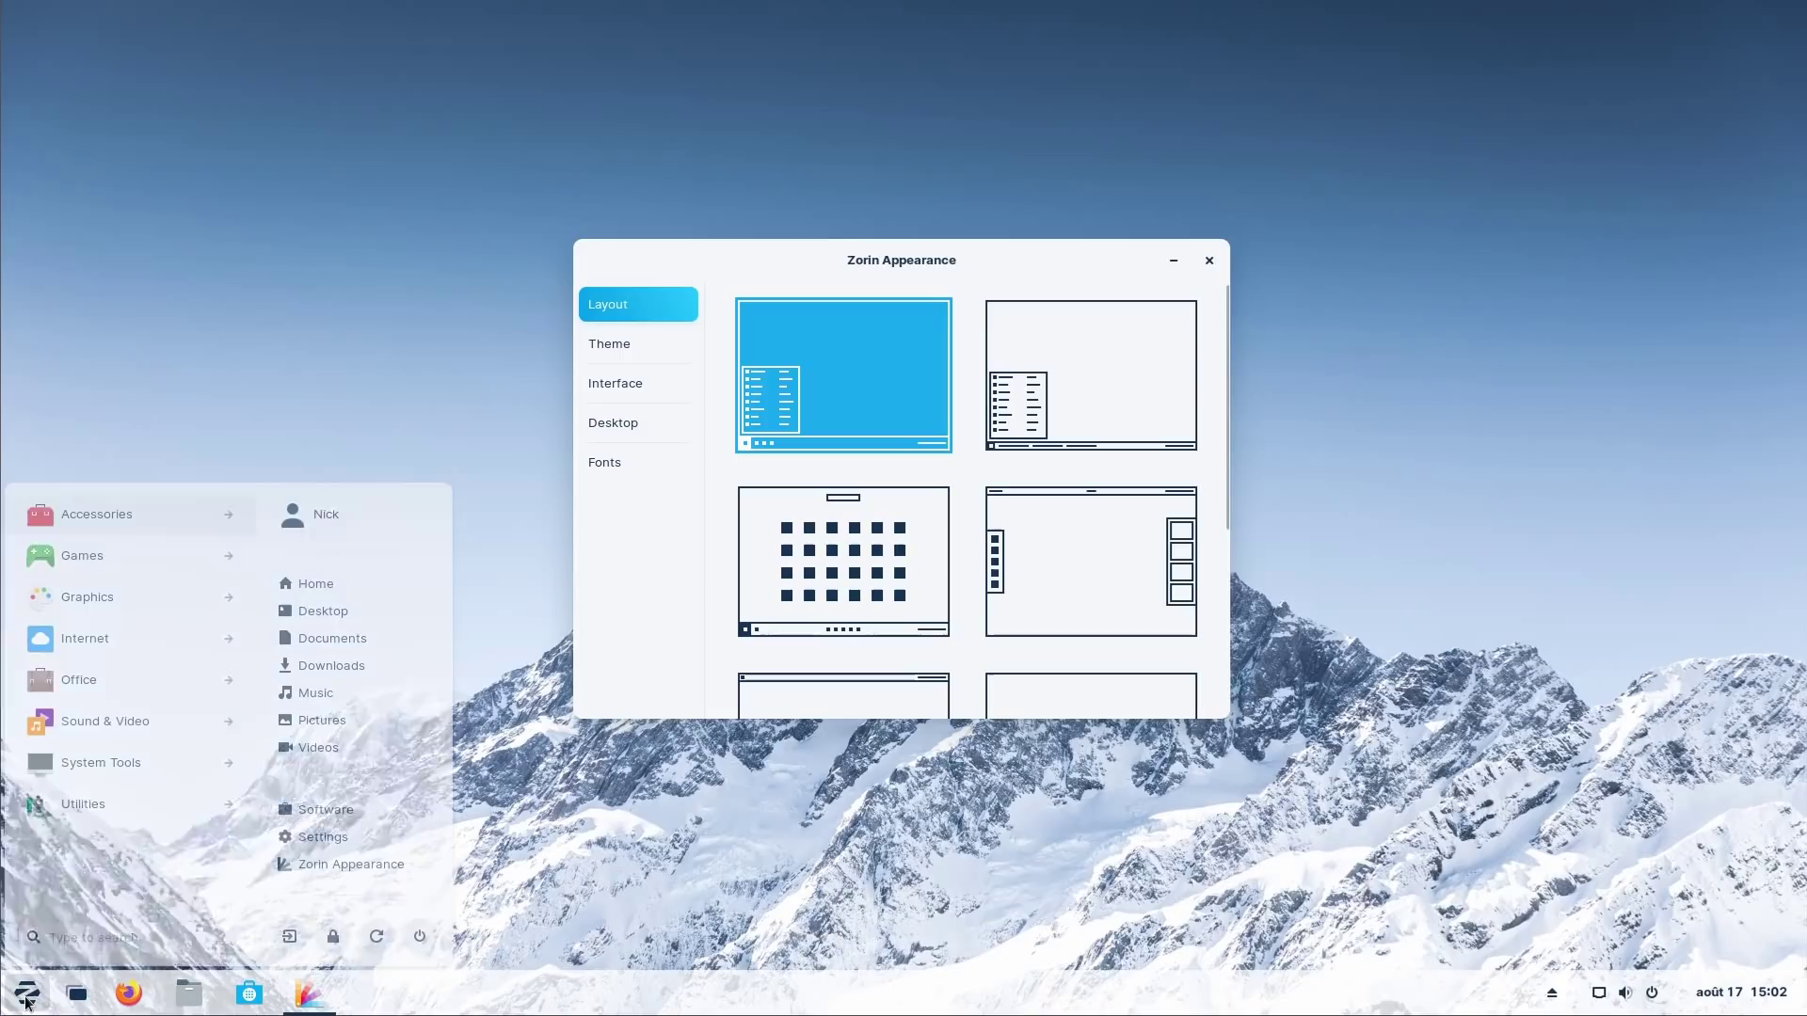
{"action": "key", "text": "super"}
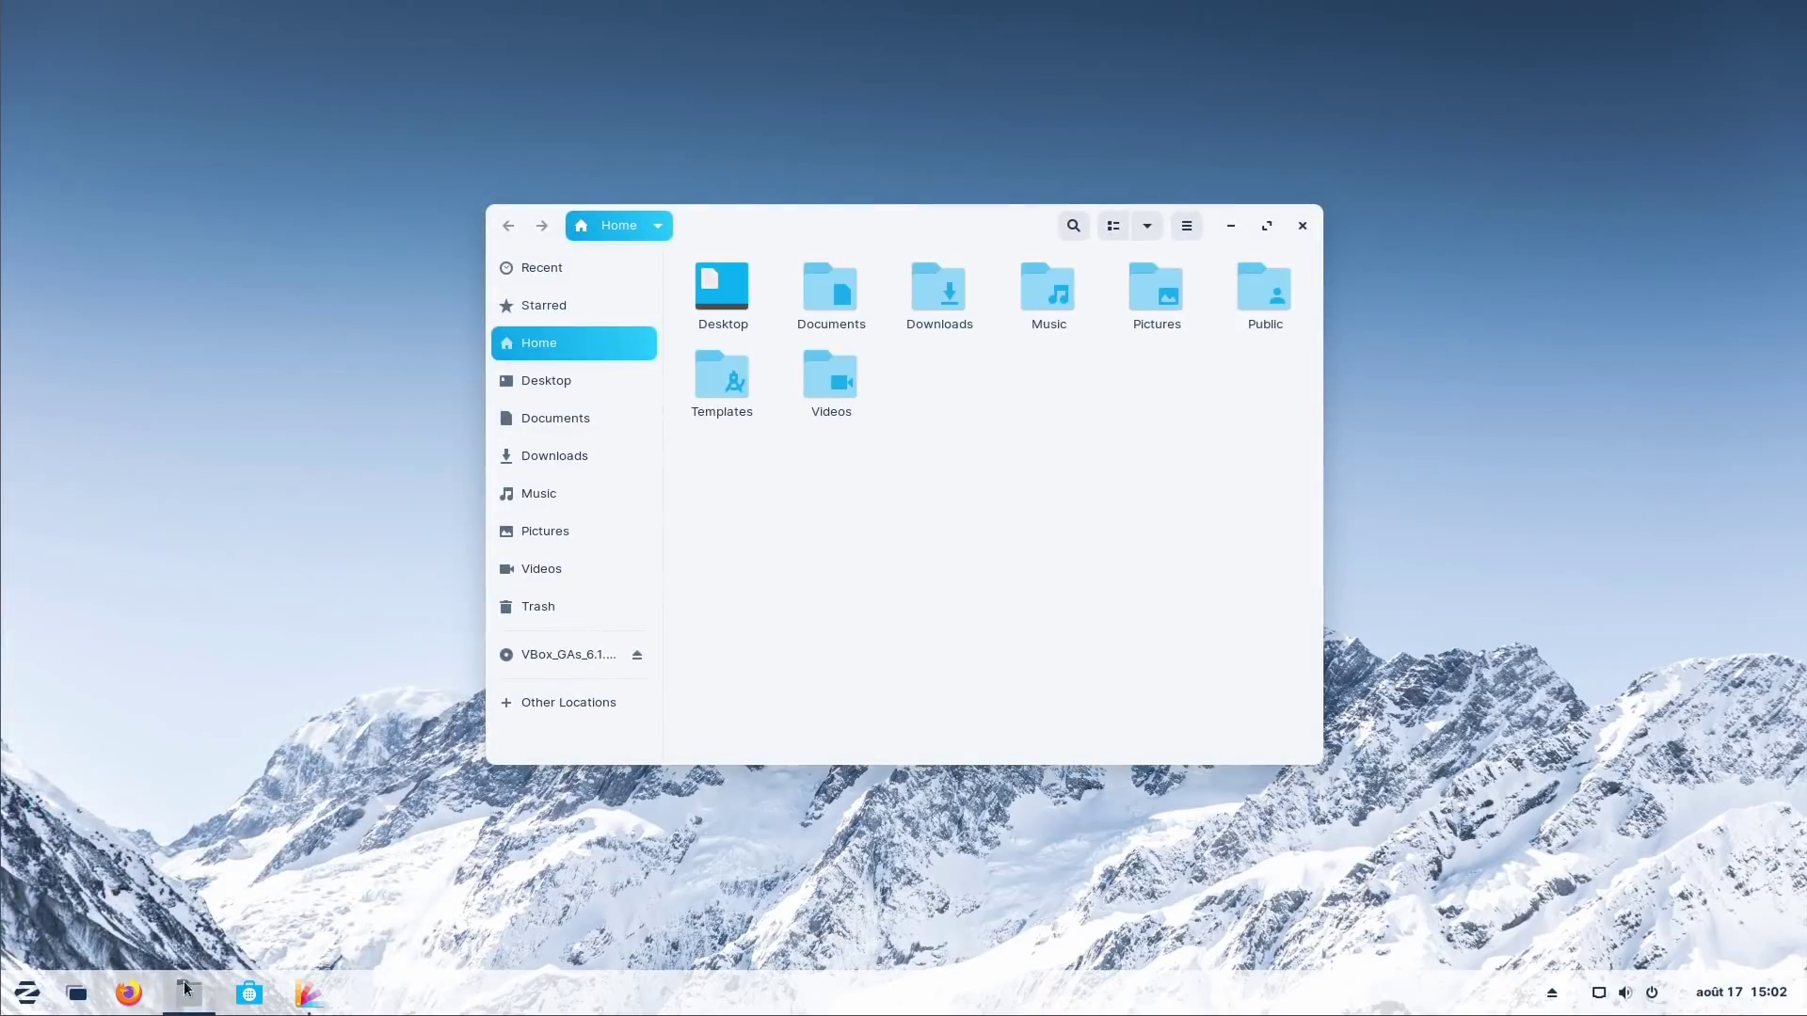
{"action": "left_click", "coordinate": [1232, 225]}
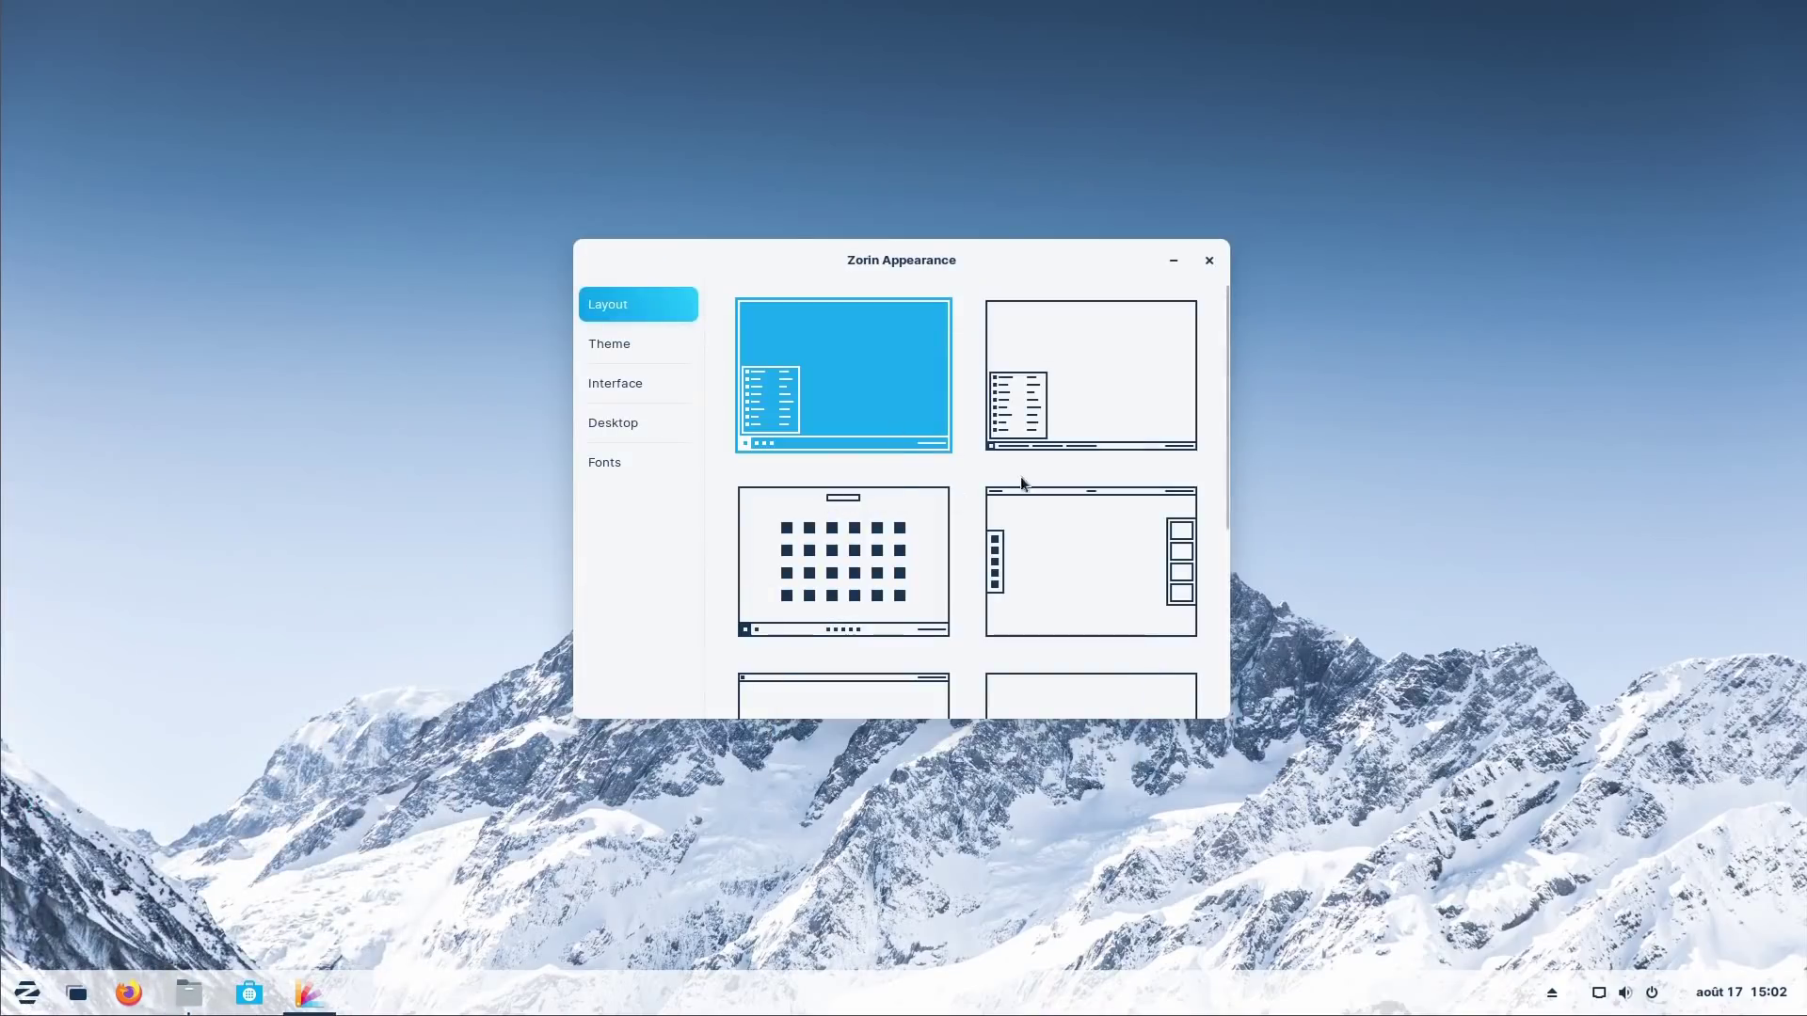
{"action": "left_click", "coordinate": [1083, 401]}
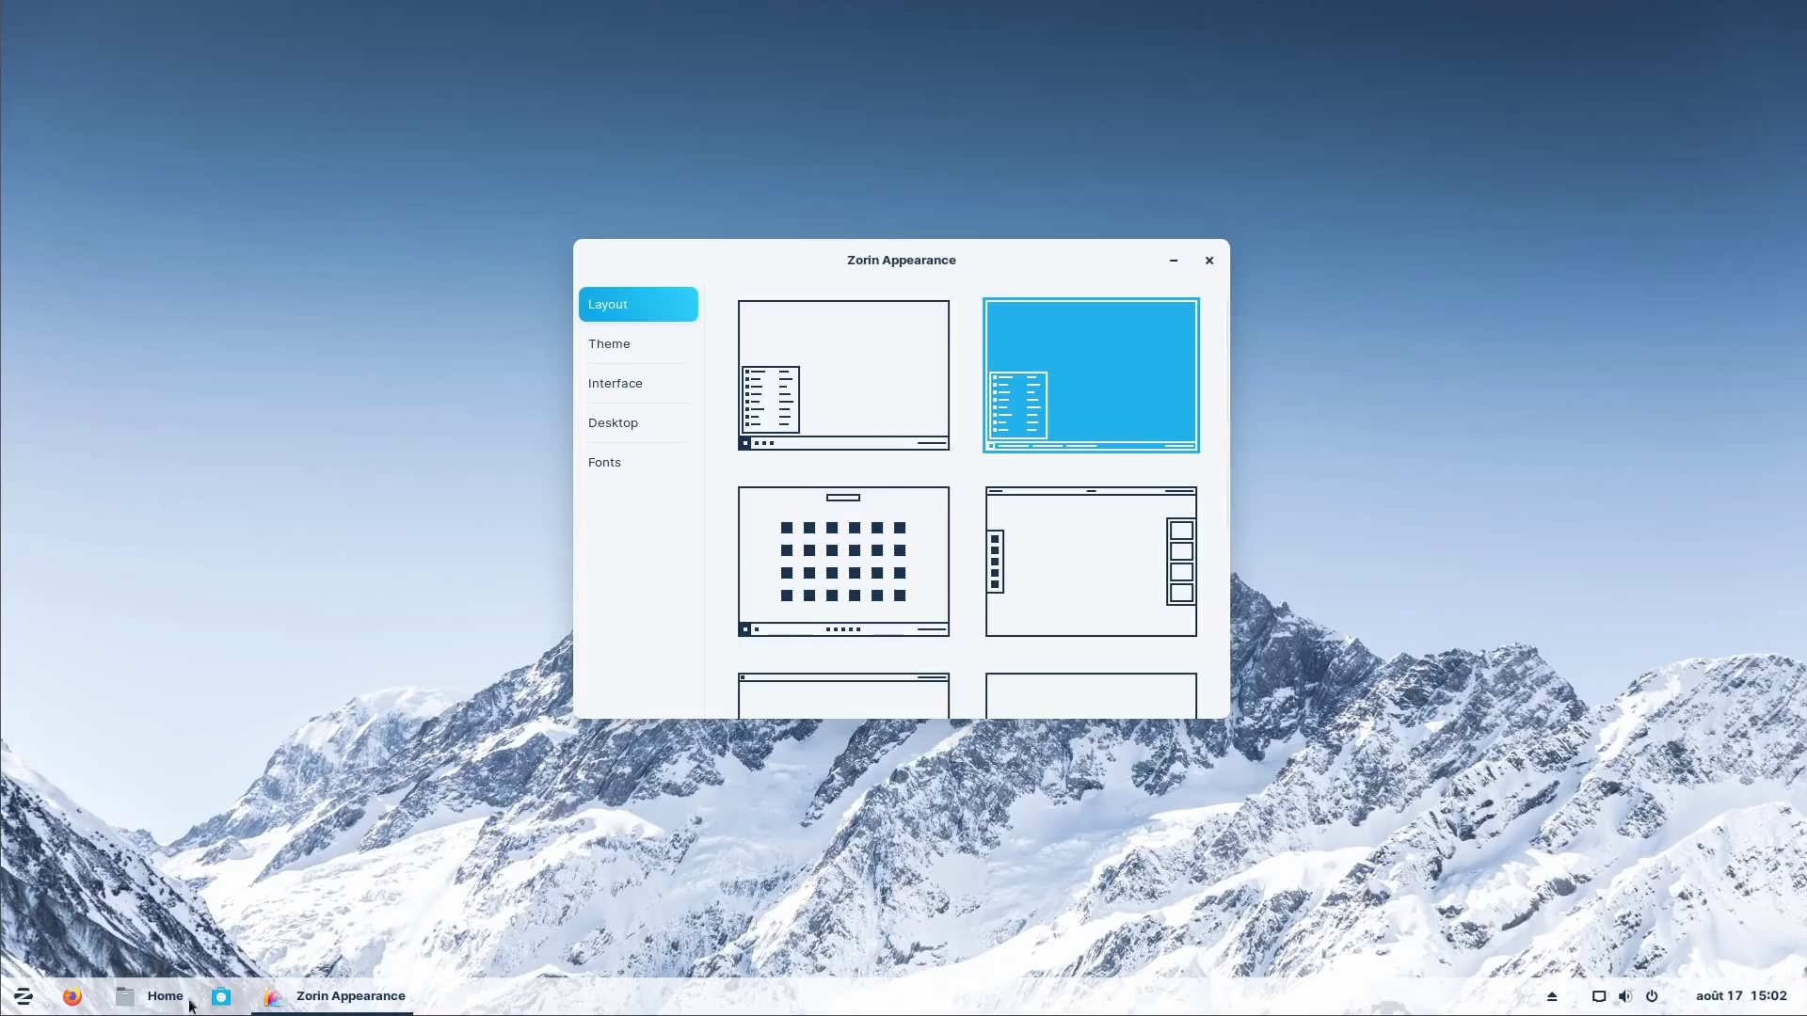
{"action": "left_click", "coordinate": [129, 1006]}
{"action": "left_click", "coordinate": [142, 998]}
Step: Apply the last layout in the list, preview its app menu, then pick the centred bottom-taskbar layout
{"action": "scroll", "coordinate": [1047, 398], "scroll_direction": "down", "scroll_amount": 5}
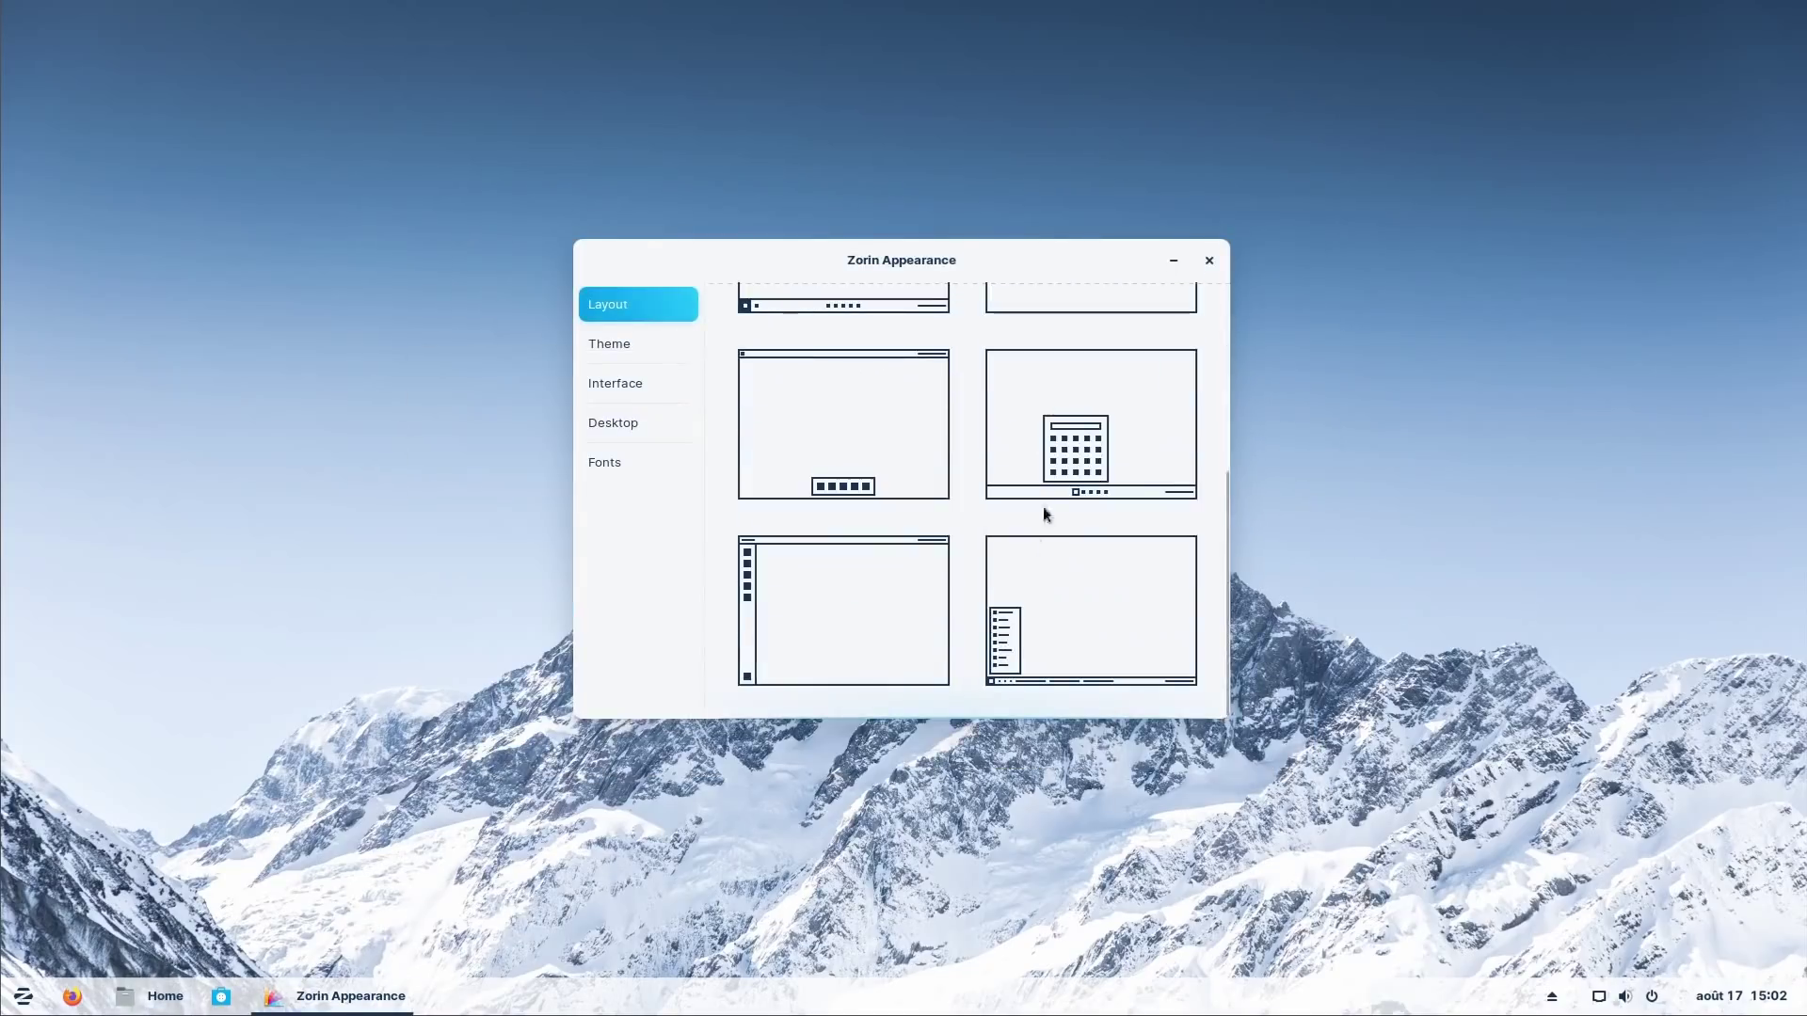
{"action": "left_click", "coordinate": [1021, 622]}
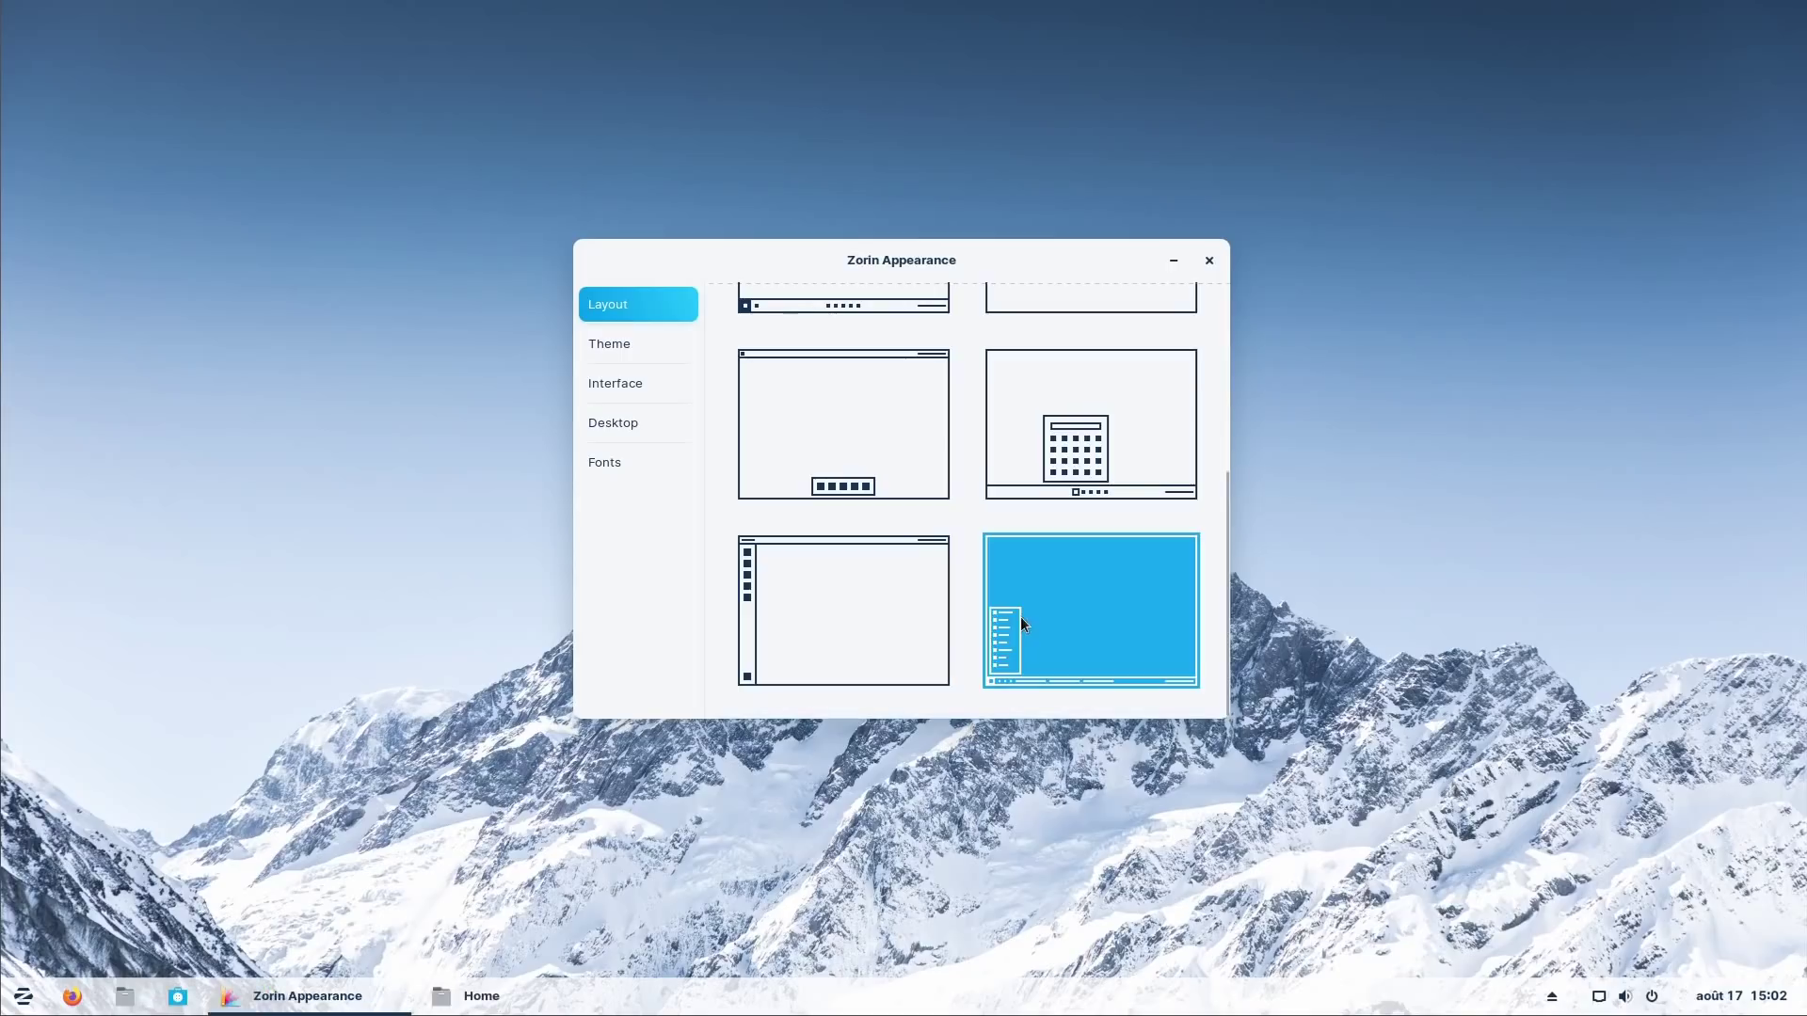
{"action": "left_click", "coordinate": [23, 1000]}
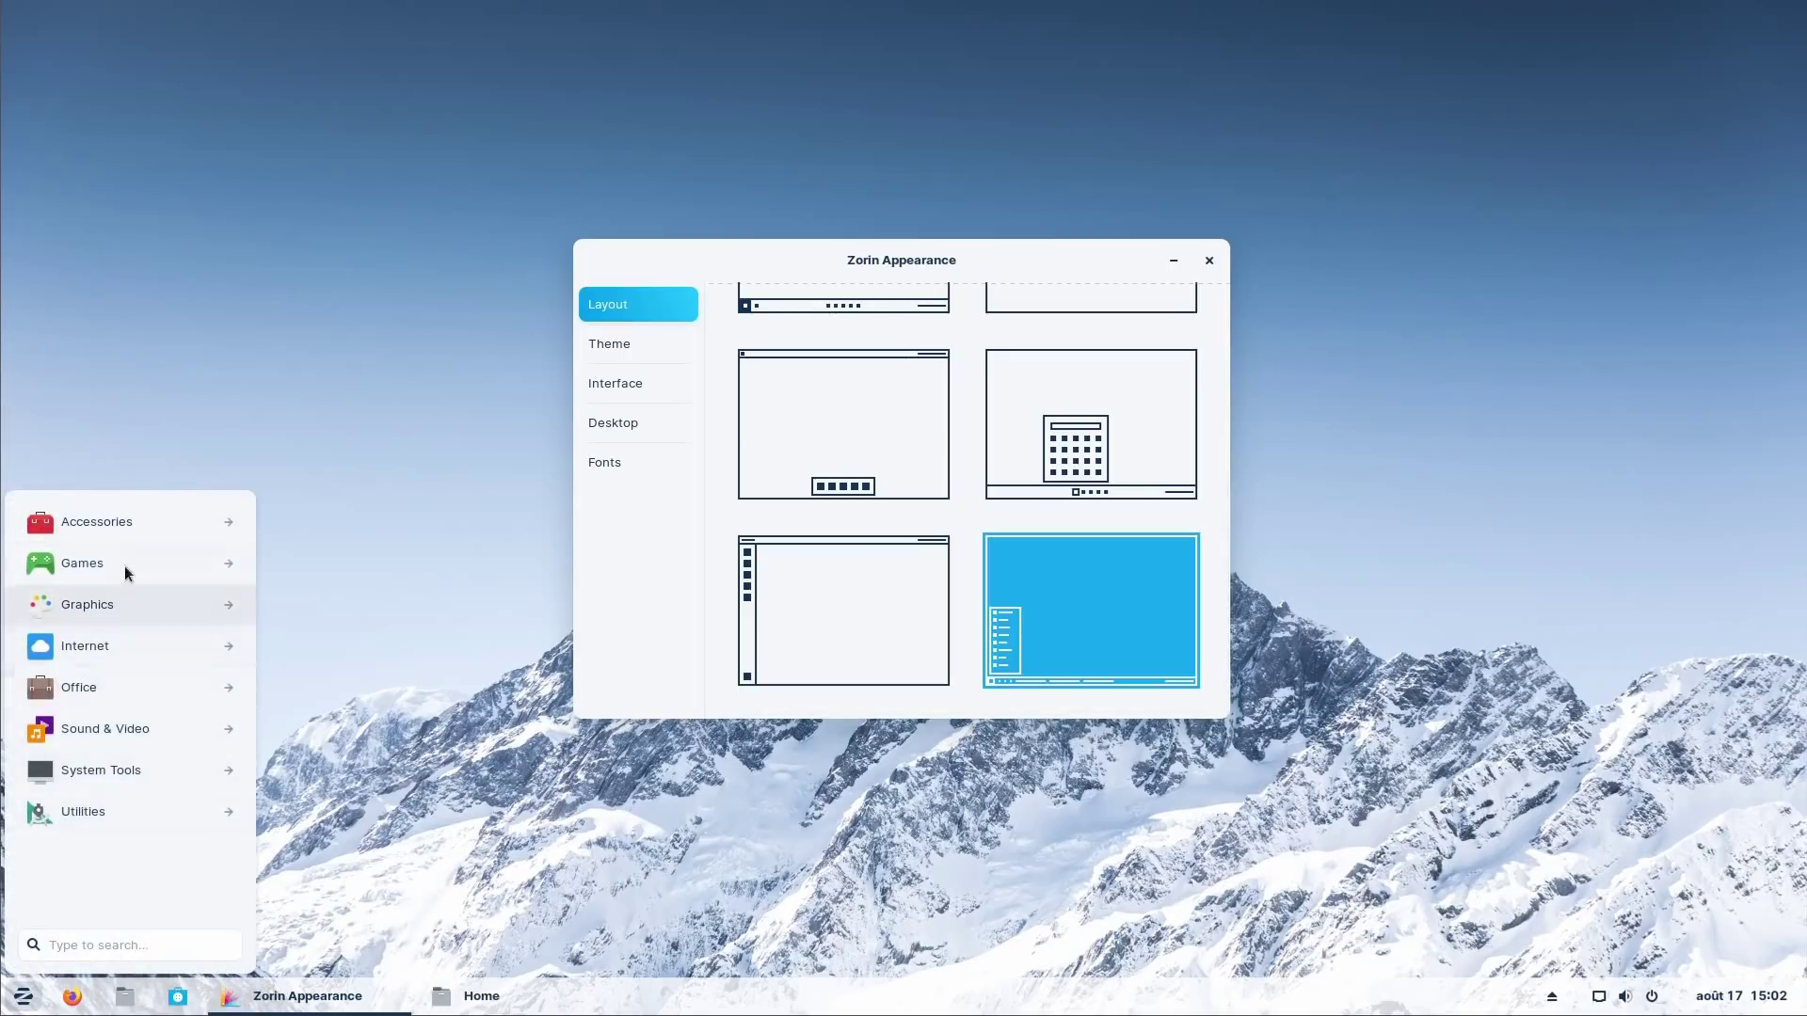
{"action": "left_click", "coordinate": [1091, 424]}
Step: Scroll through the grid-style app menu of the centred-taskbar layout, then close it
{"action": "left_click", "coordinate": [760, 996]}
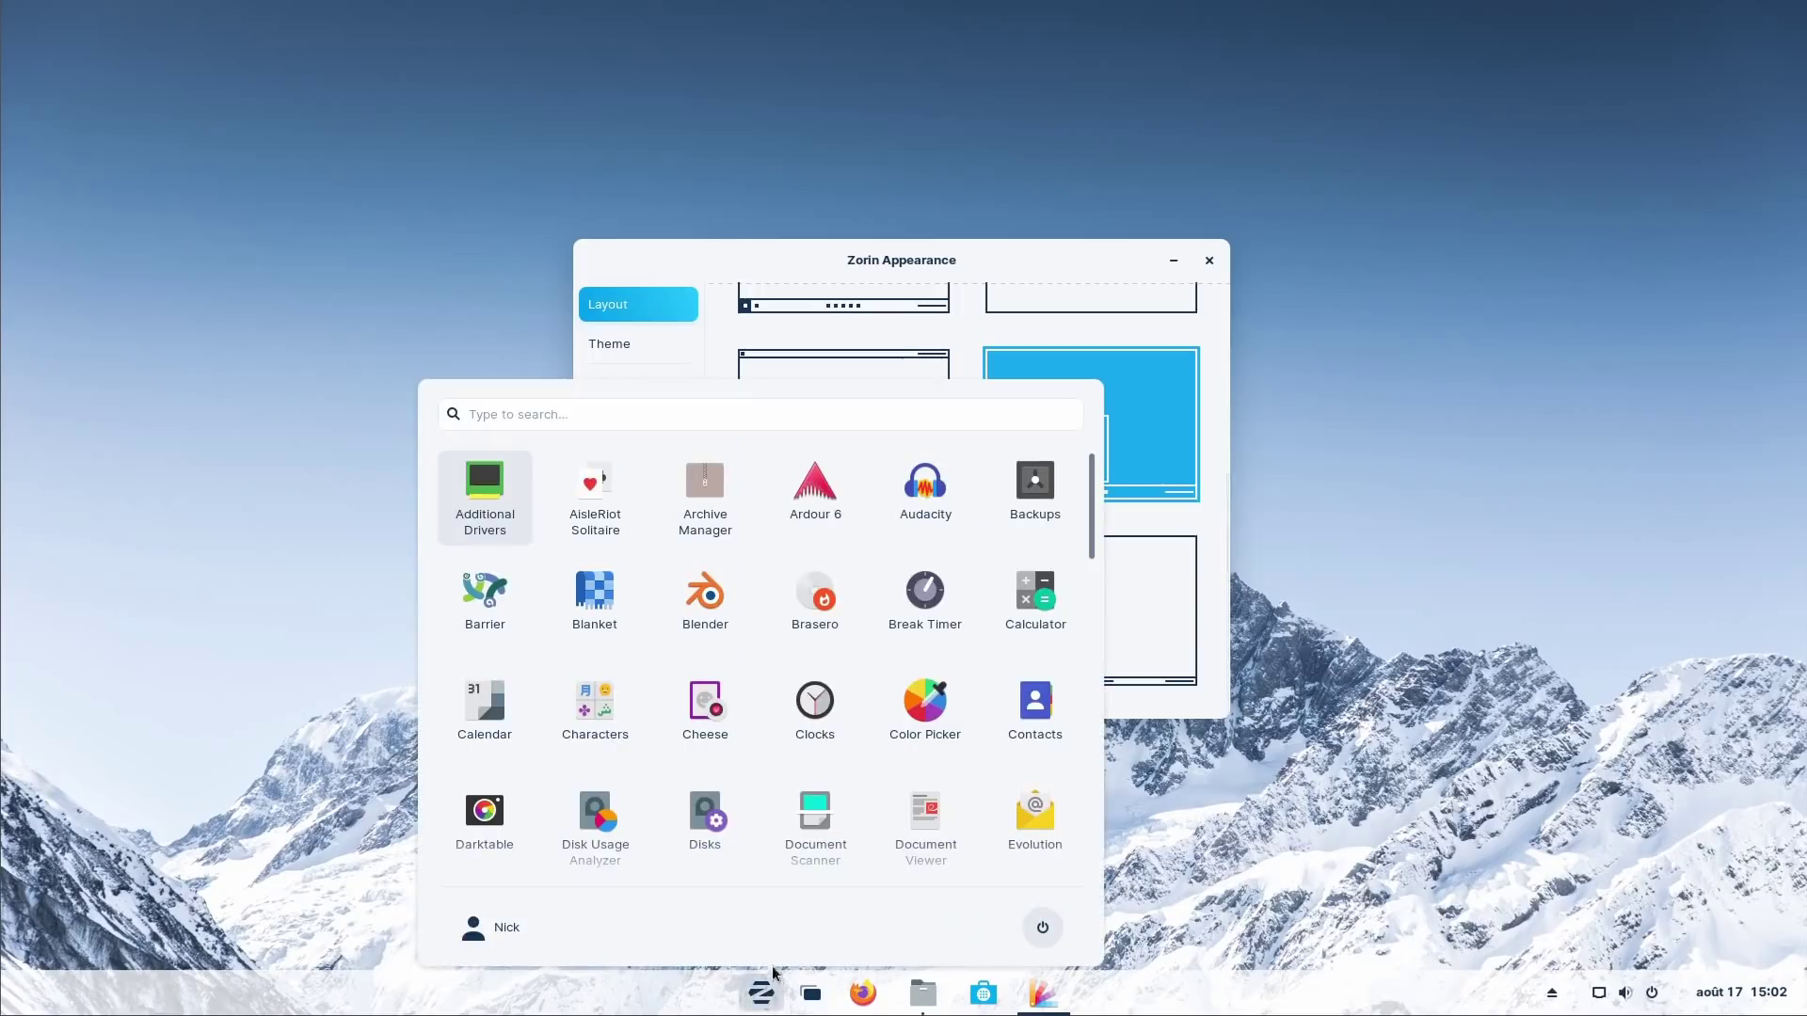
{"action": "scroll", "coordinate": [517, 830], "scroll_direction": "down", "scroll_amount": 7}
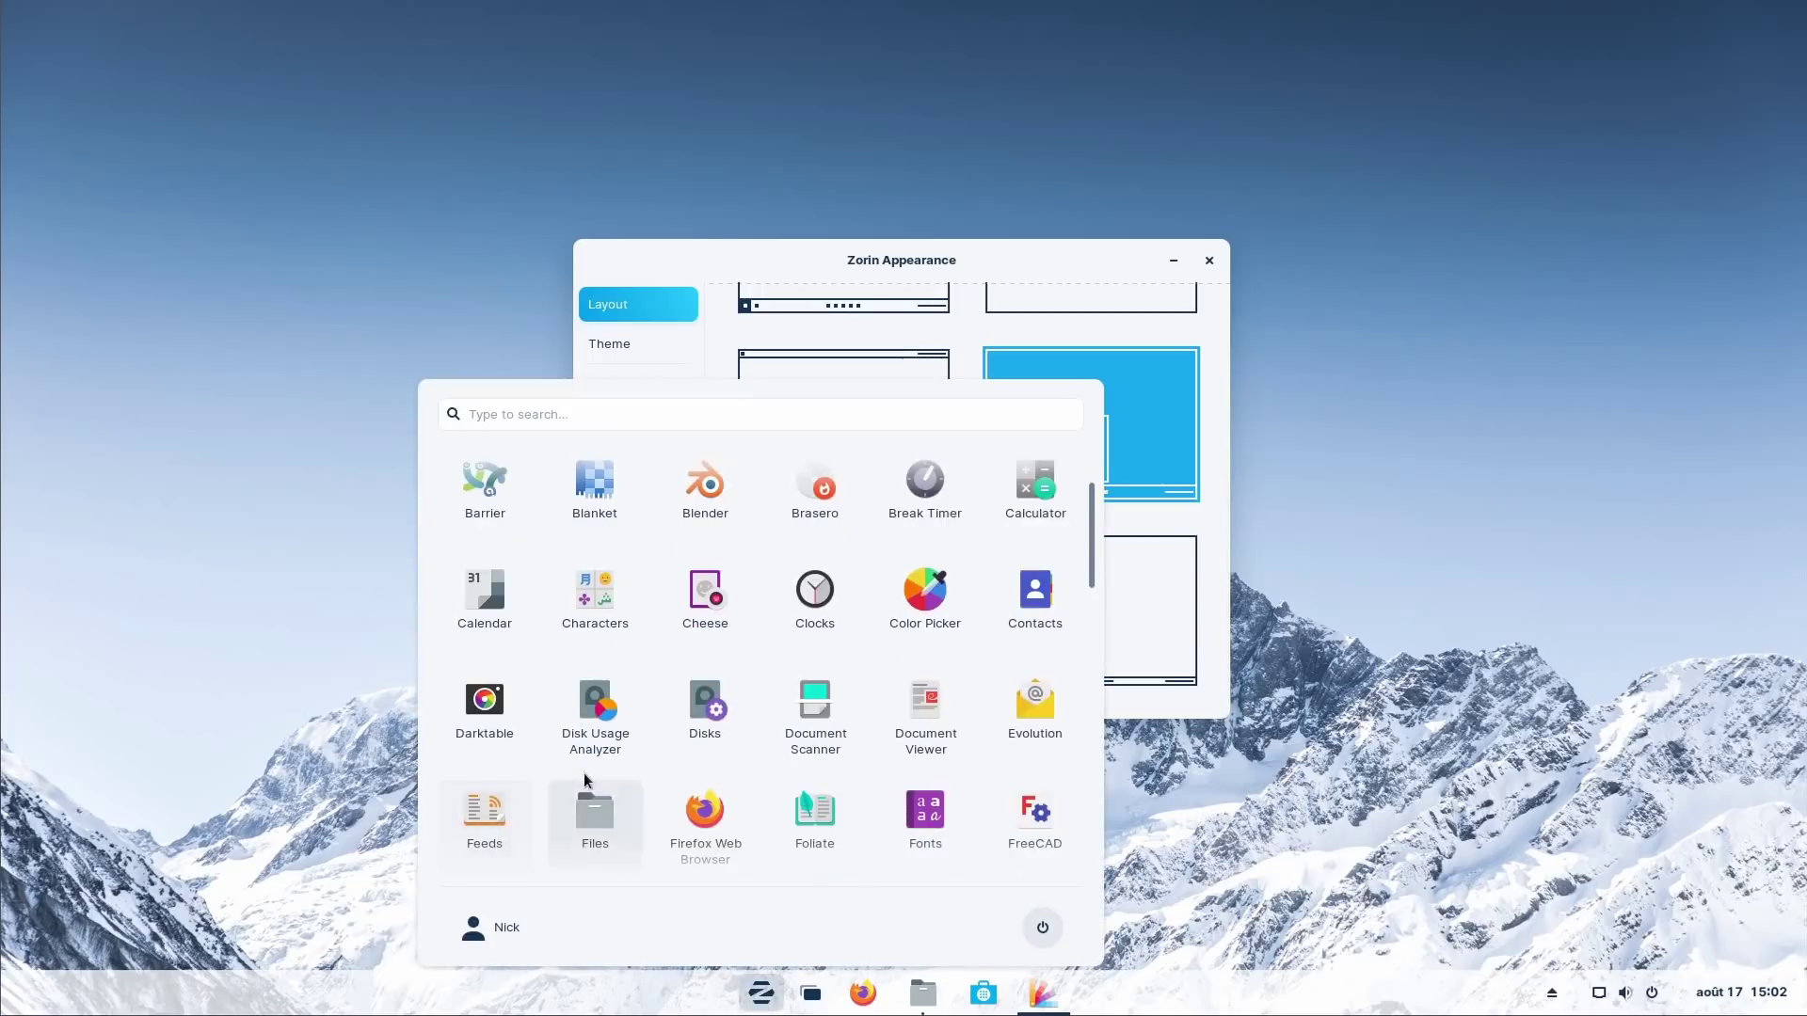
{"action": "scroll", "coordinate": [586, 774], "scroll_direction": "down", "scroll_amount": 4}
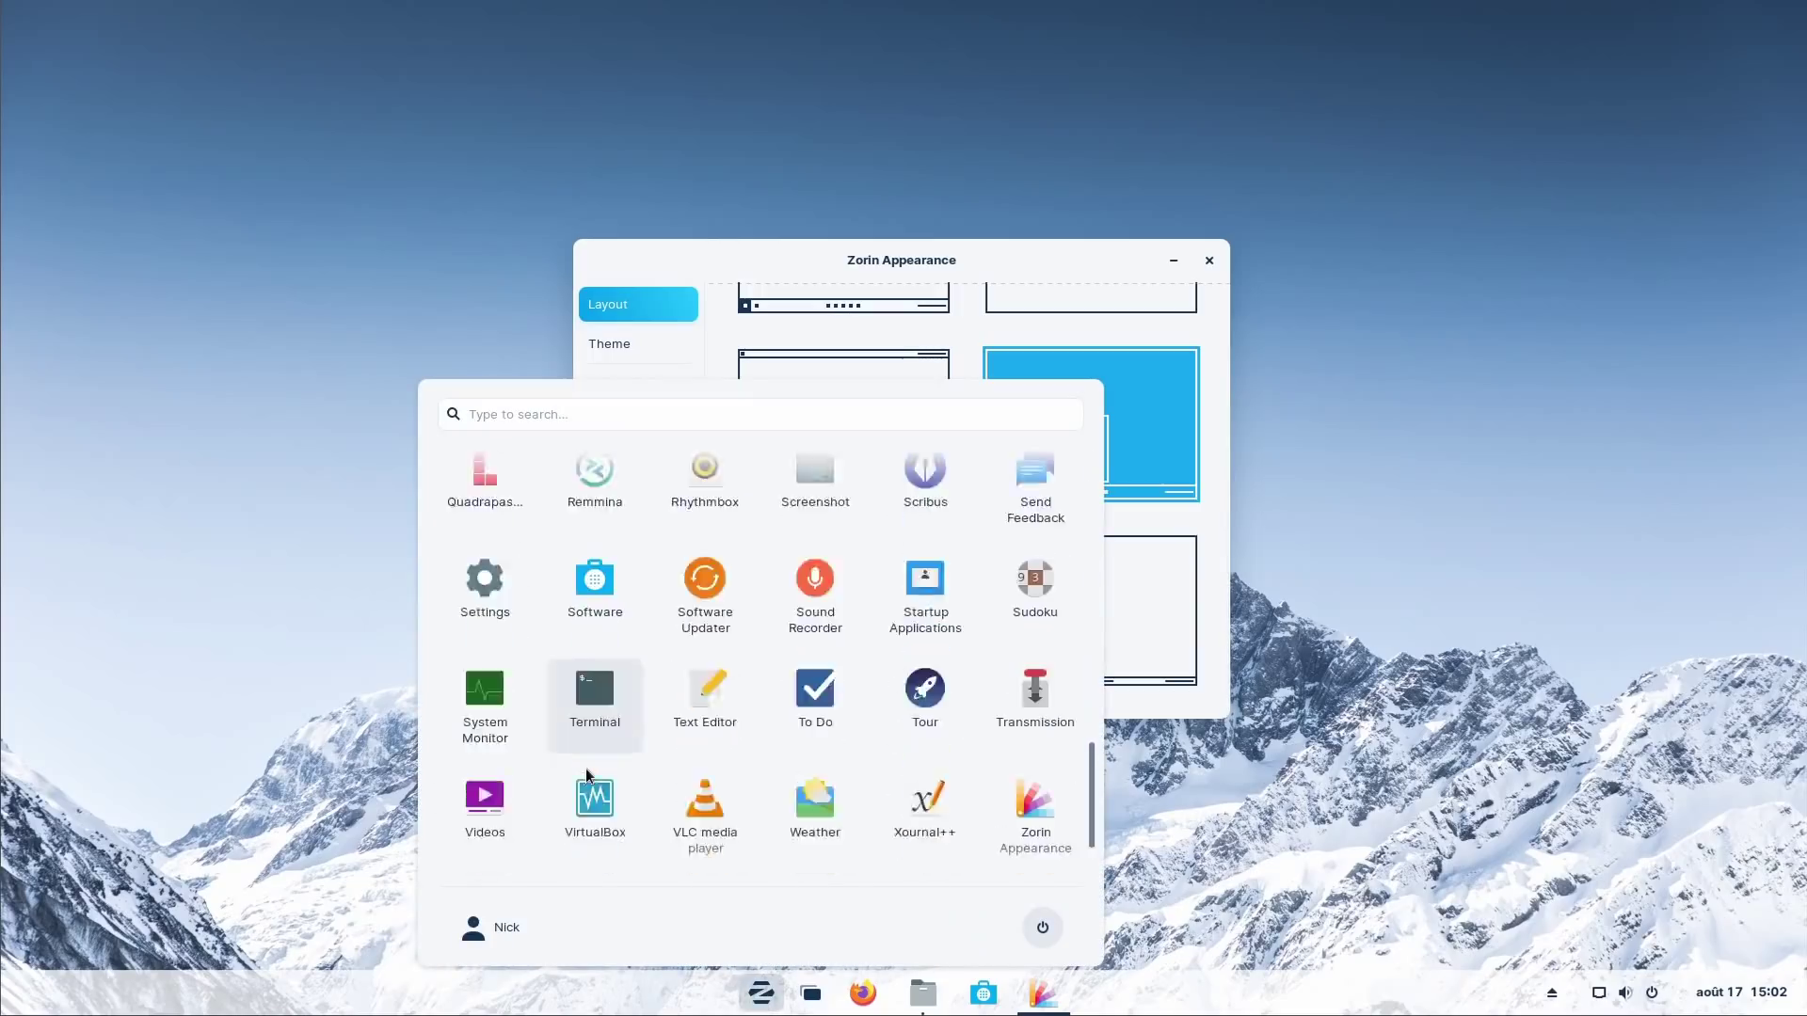
{"action": "left_click", "coordinate": [1249, 895]}
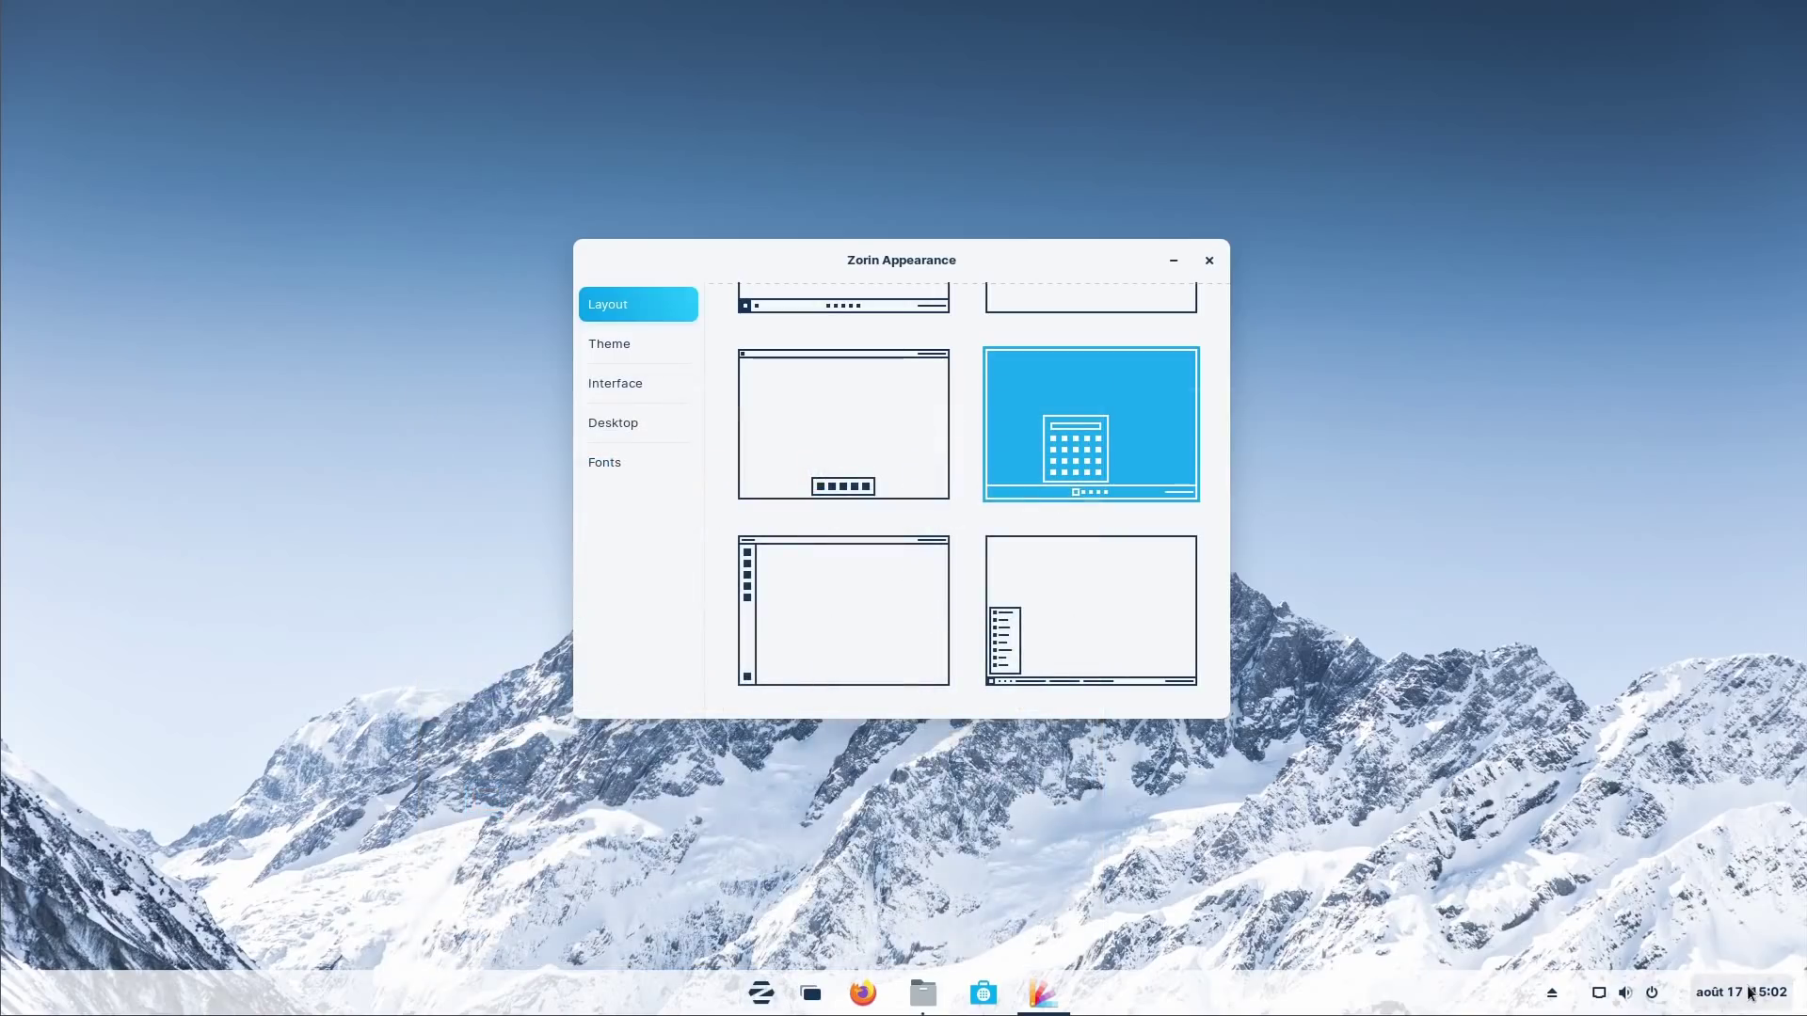
Step: Check the calendar and system menus, then eject the VBox guest additions disc
{"action": "left_click", "coordinate": [1751, 994]}
{"action": "left_click", "coordinate": [1750, 994]}
{"action": "left_click", "coordinate": [1631, 994]}
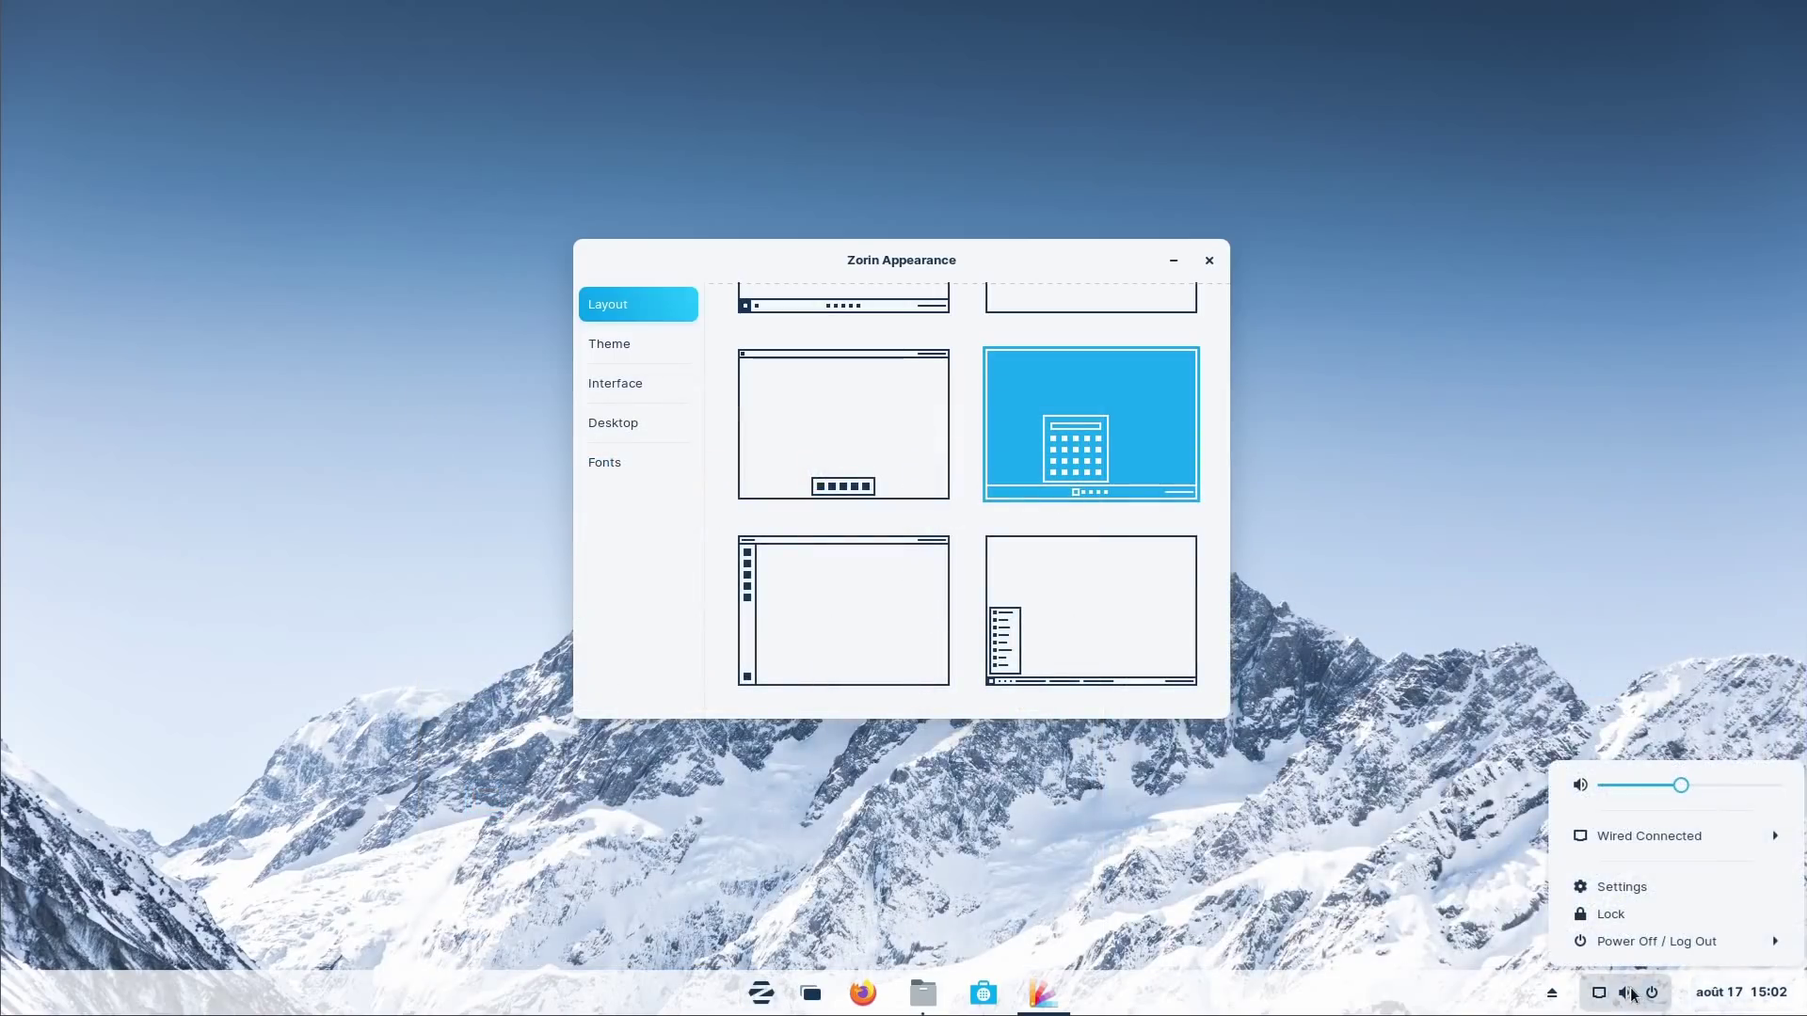
{"action": "left_click", "coordinate": [1631, 994]}
{"action": "left_click", "coordinate": [1555, 995]}
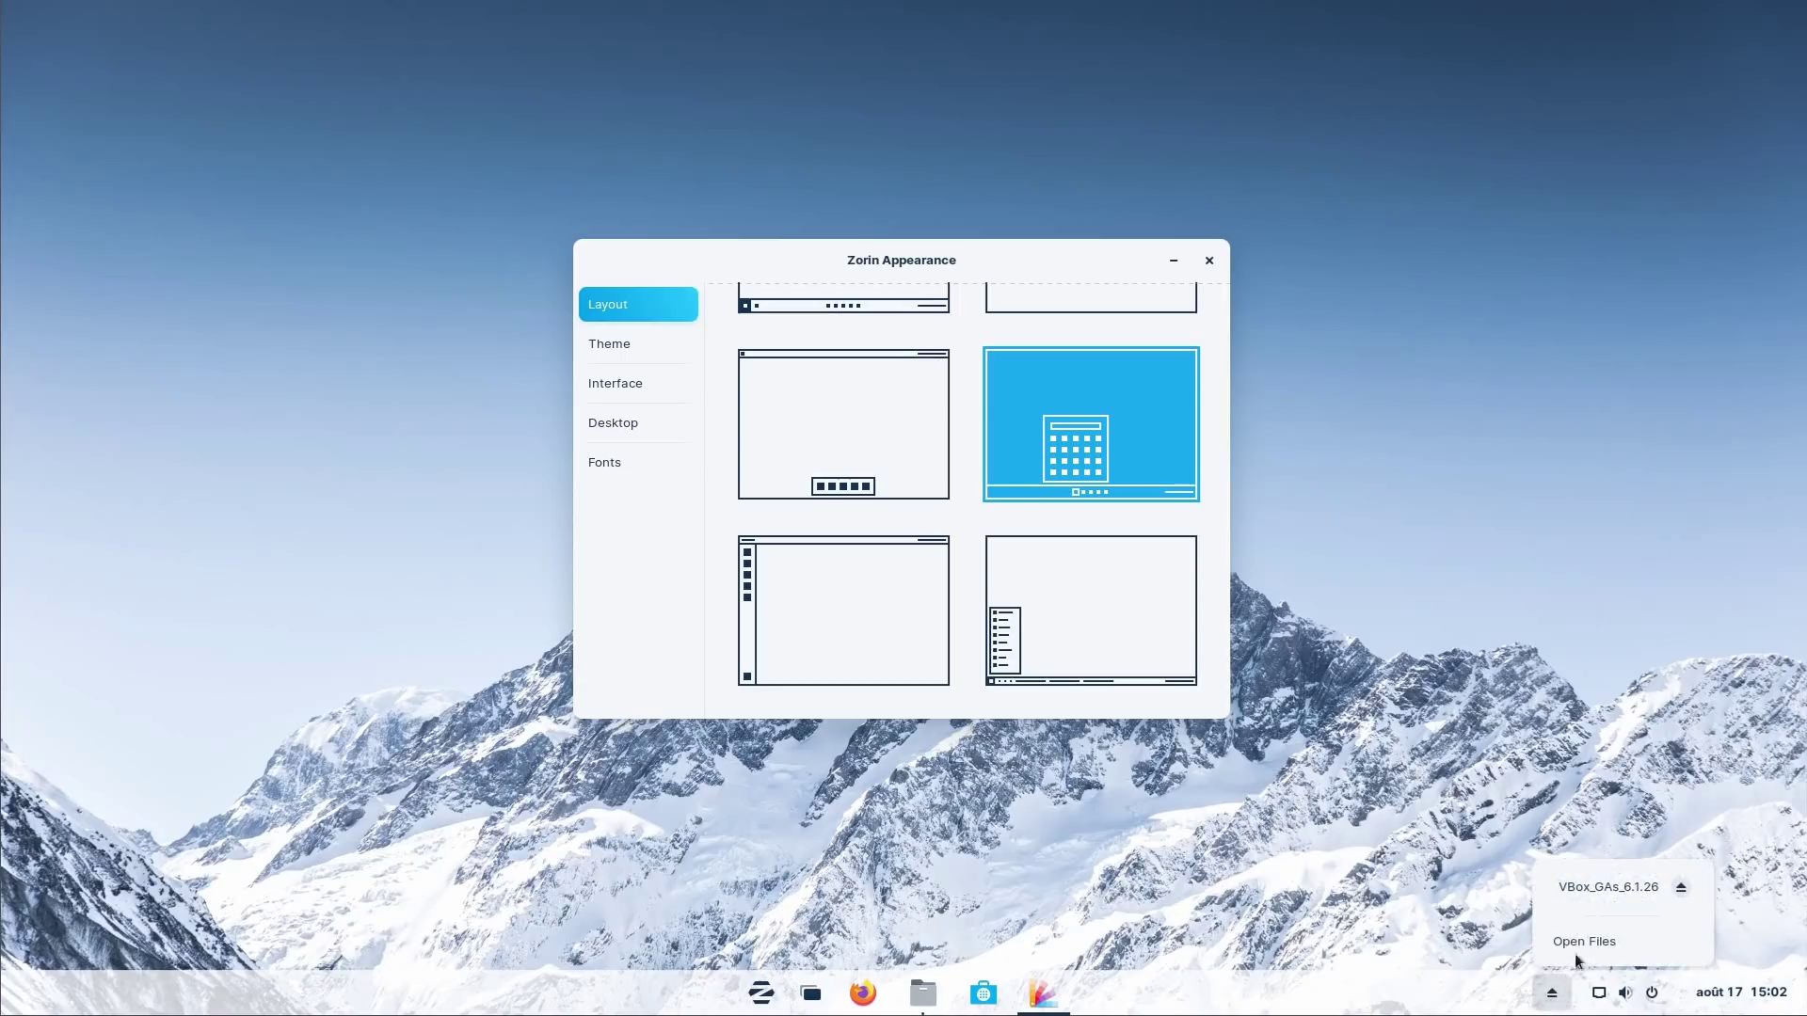
{"action": "left_click", "coordinate": [1681, 888]}
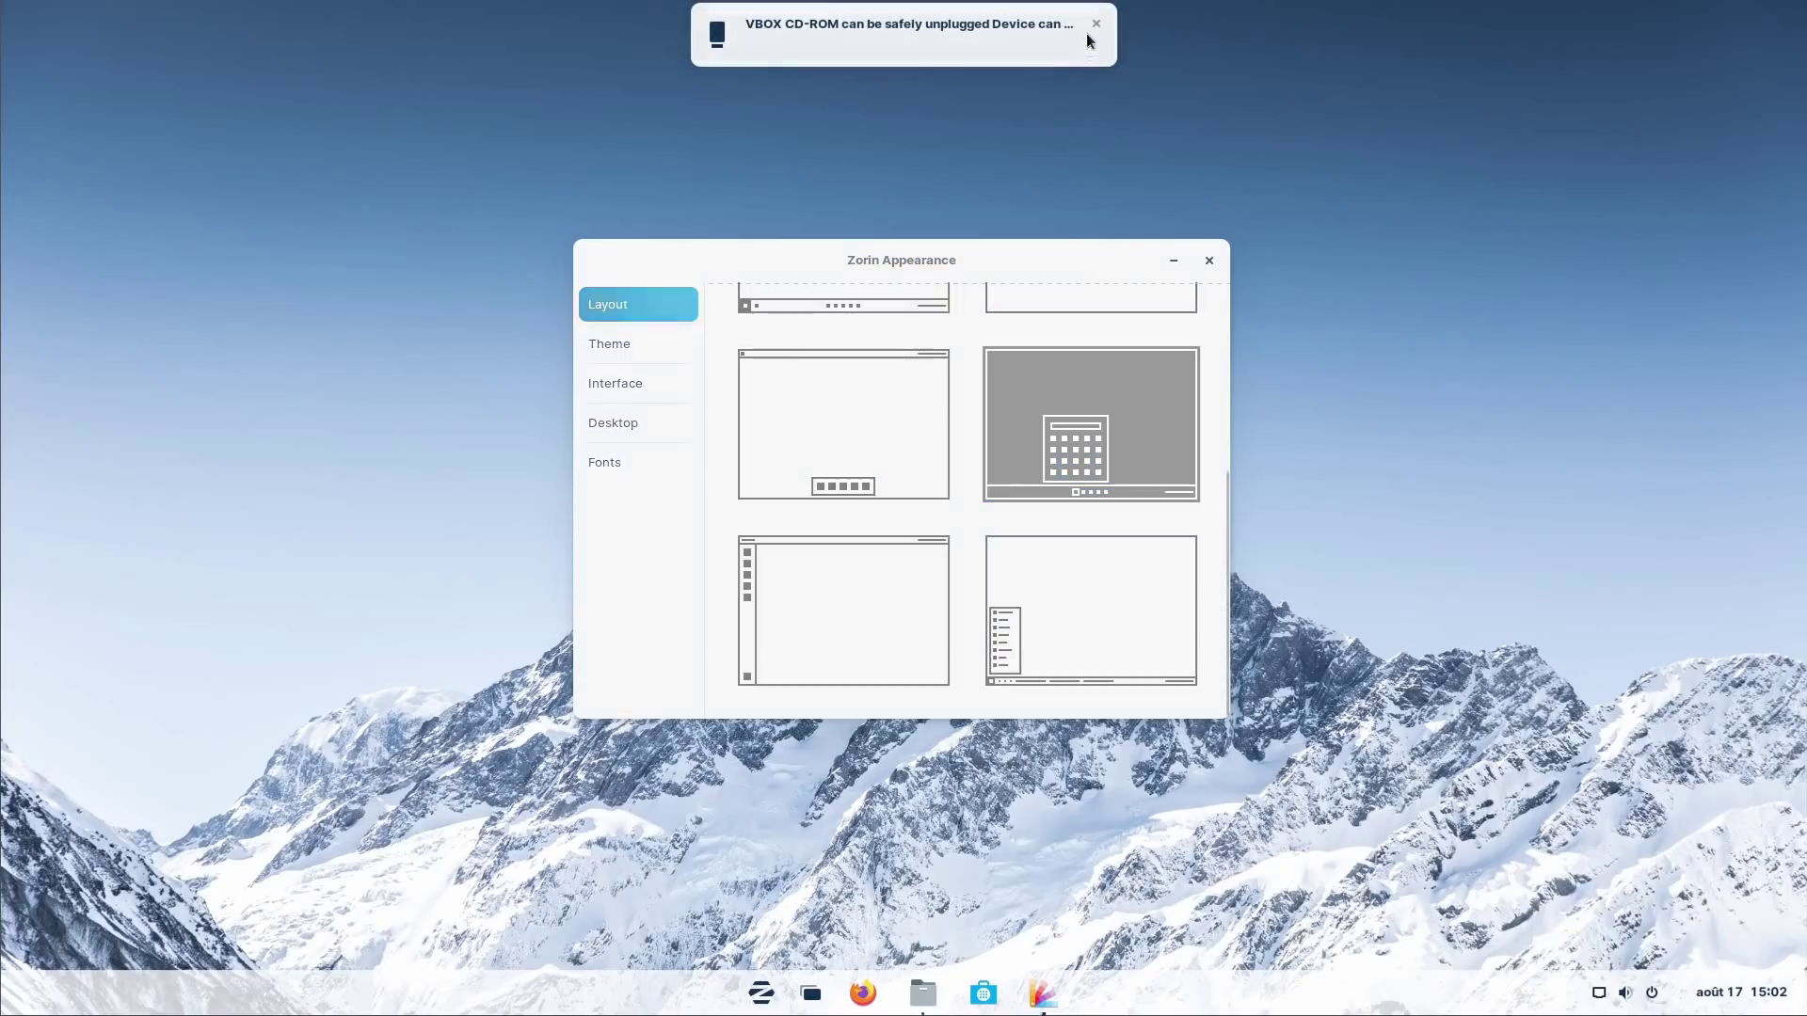
Step: Apply the top-panel-with-bottom-dock layout and try its places menu and workspaces overview
{"action": "left_click", "coordinate": [851, 438]}
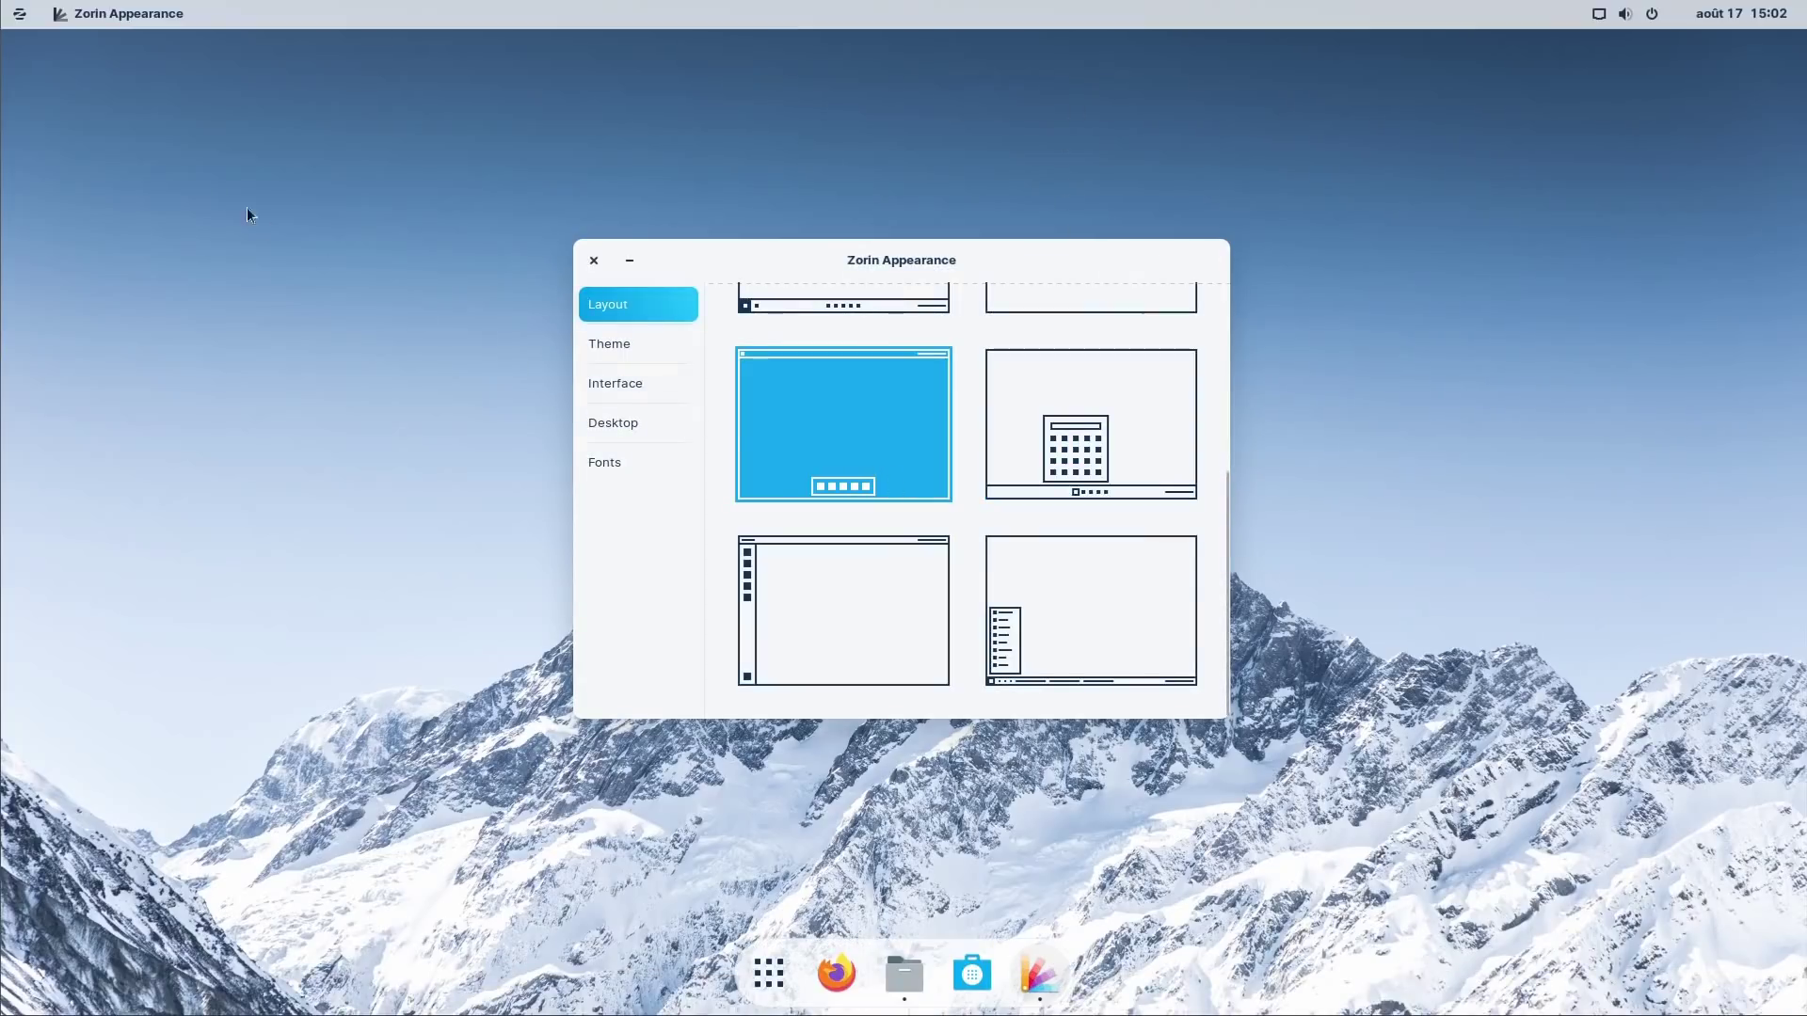
{"action": "left_click", "coordinate": [21, 17]}
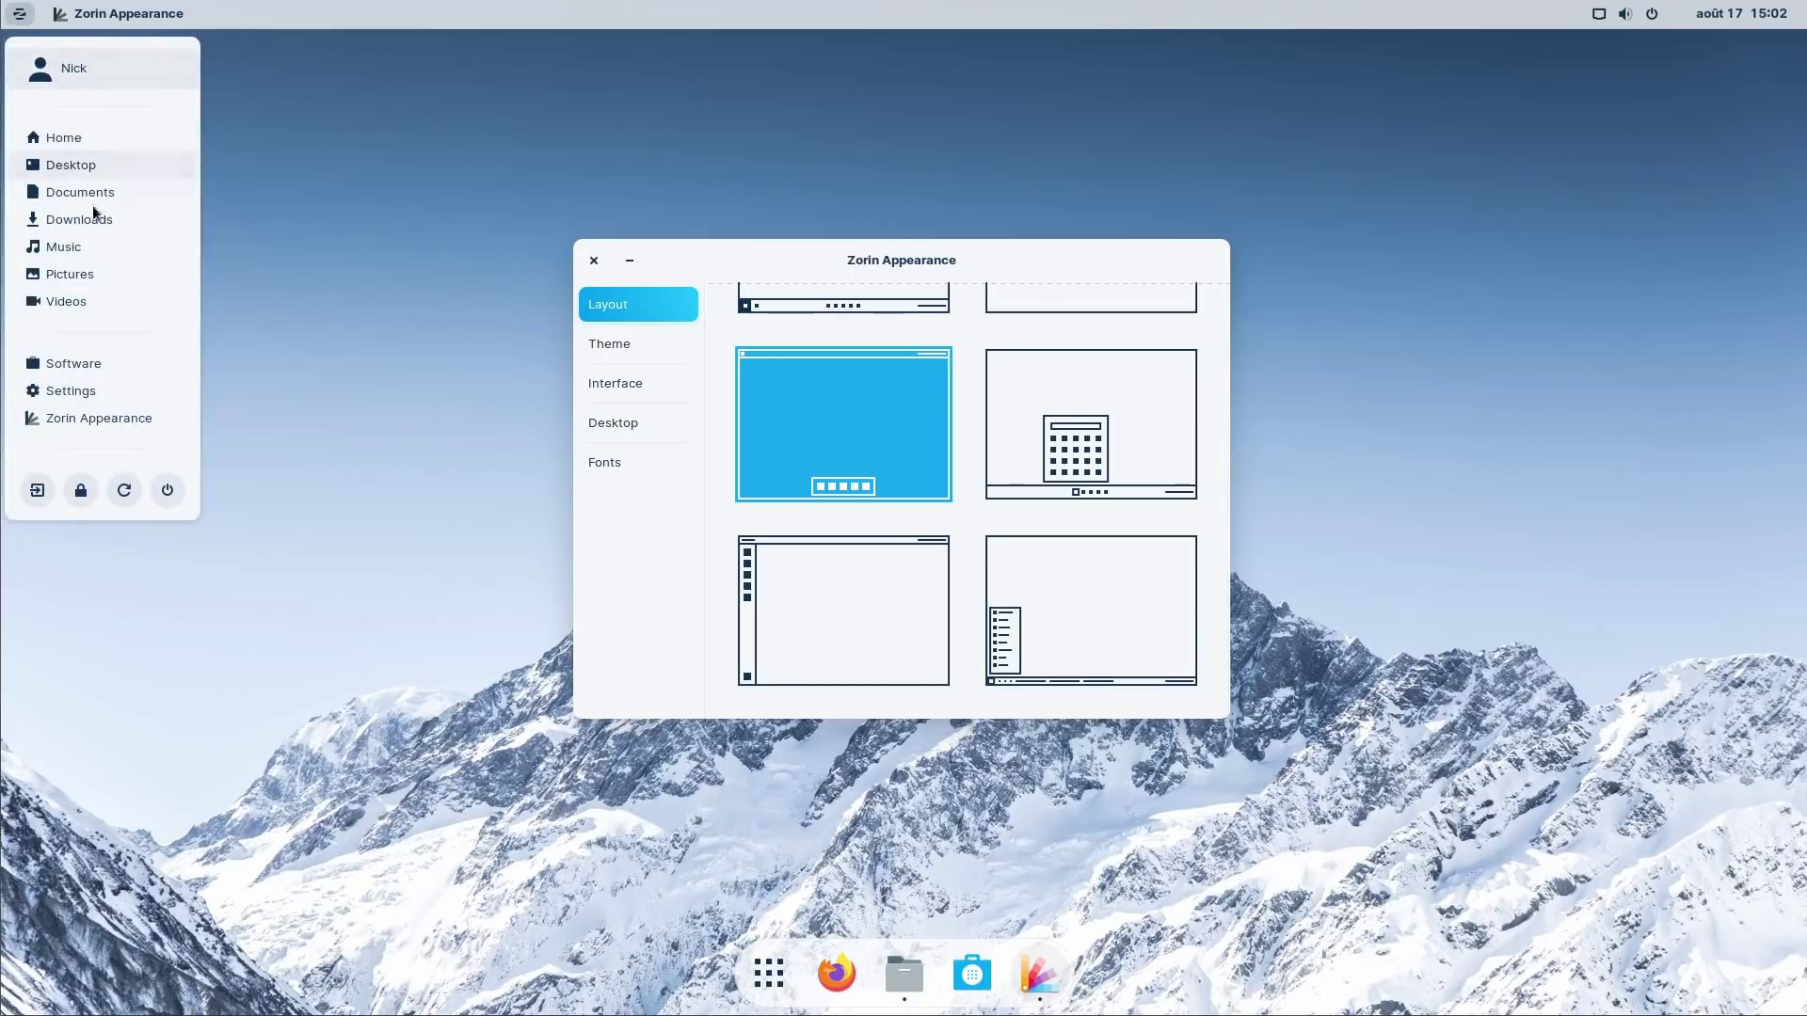
{"action": "left_click", "coordinate": [17, 21]}
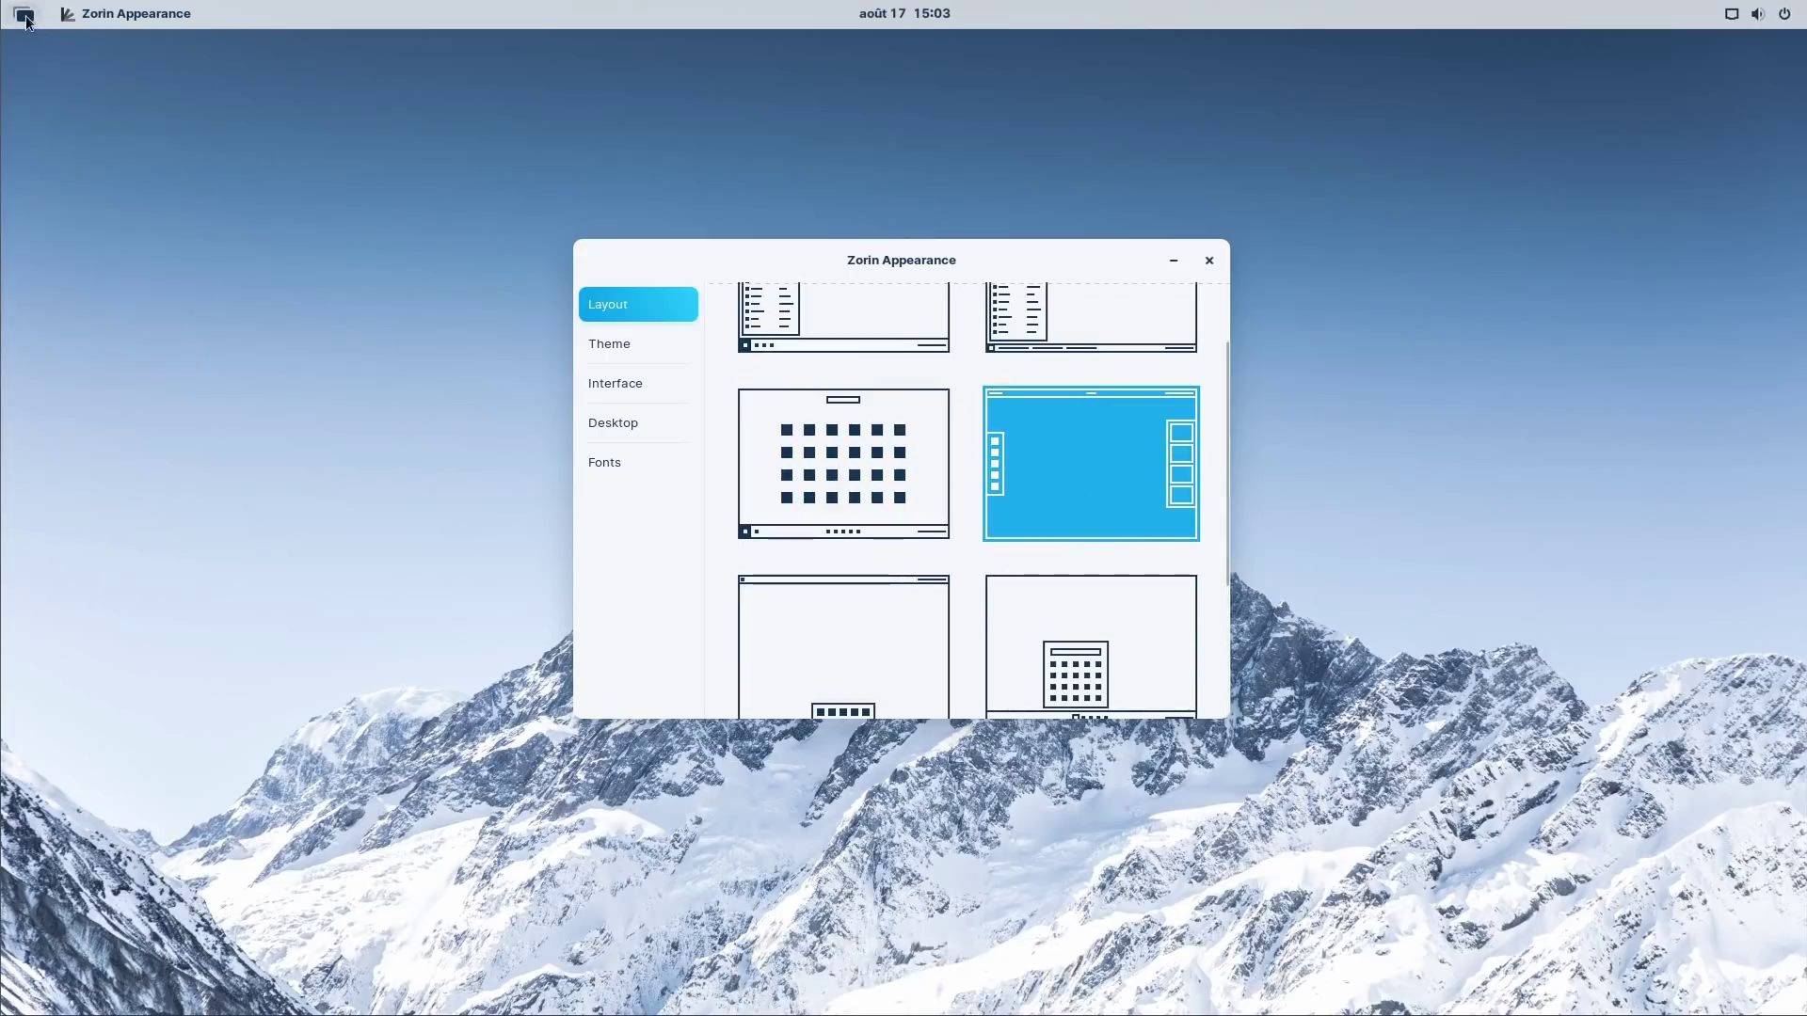
{"action": "left_click", "coordinate": [26, 21]}
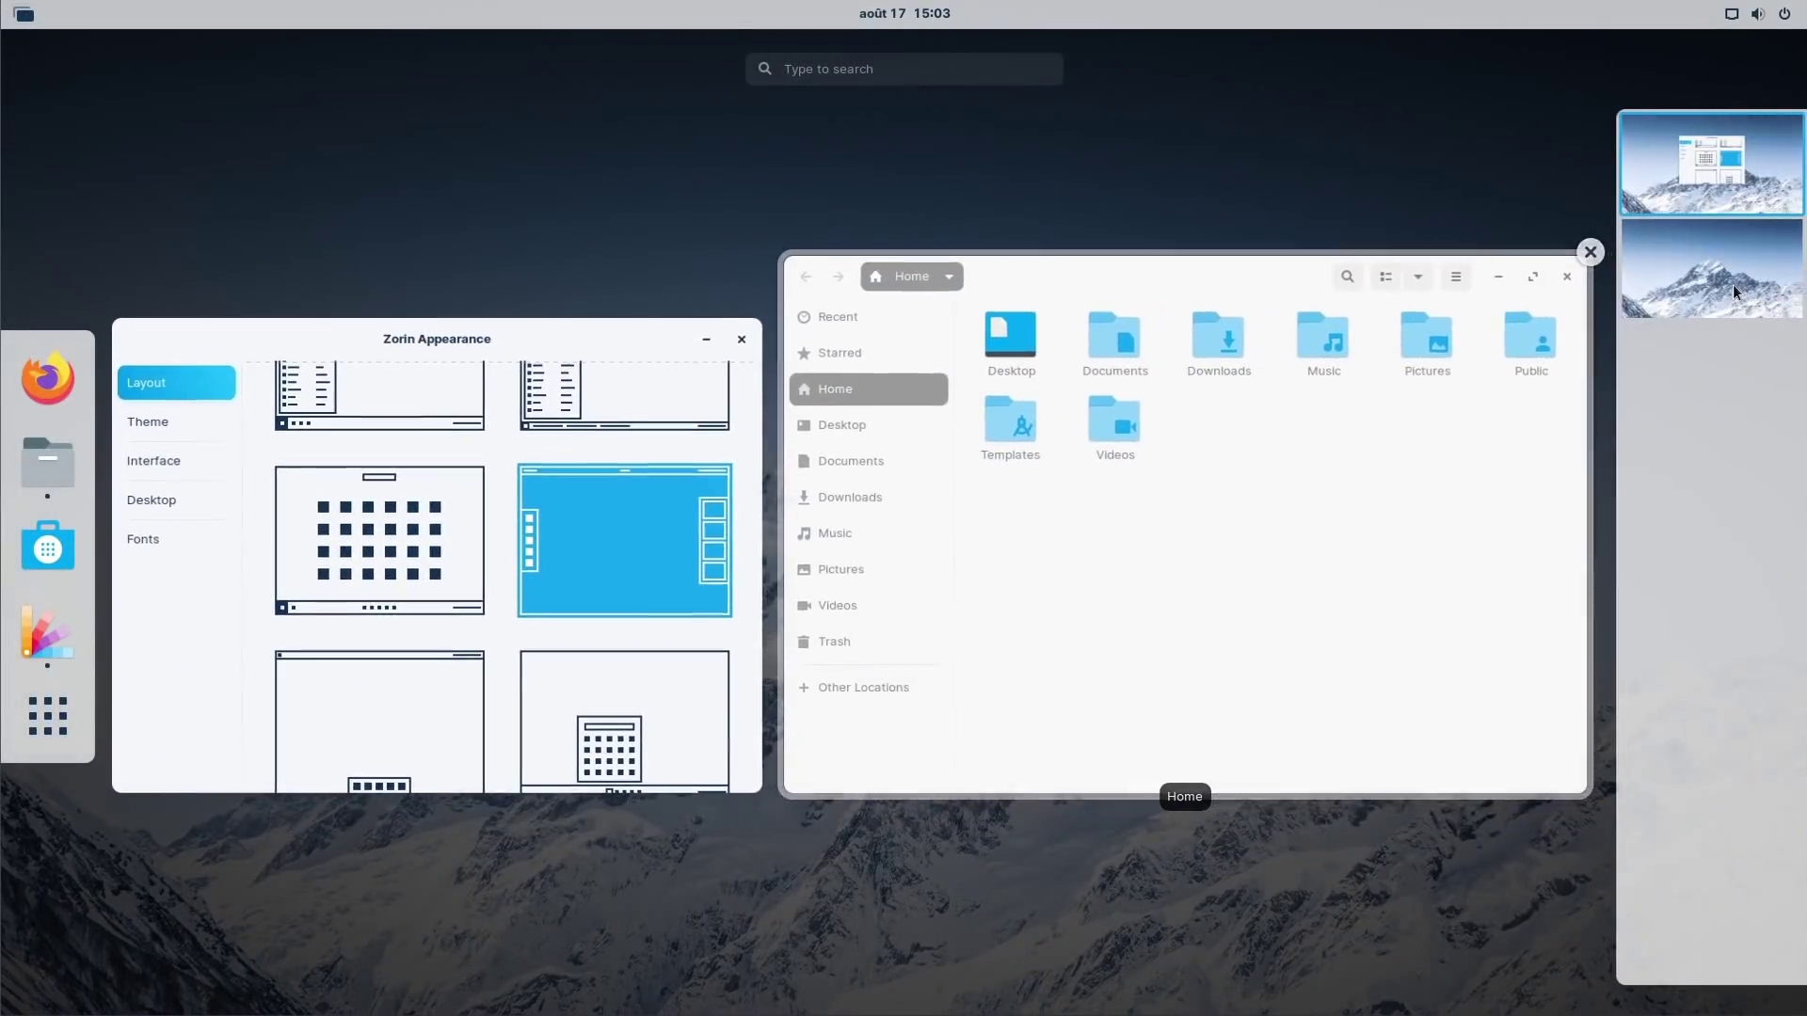
{"action": "left_click", "coordinate": [1732, 284]}
{"action": "left_click", "coordinate": [1713, 190]}
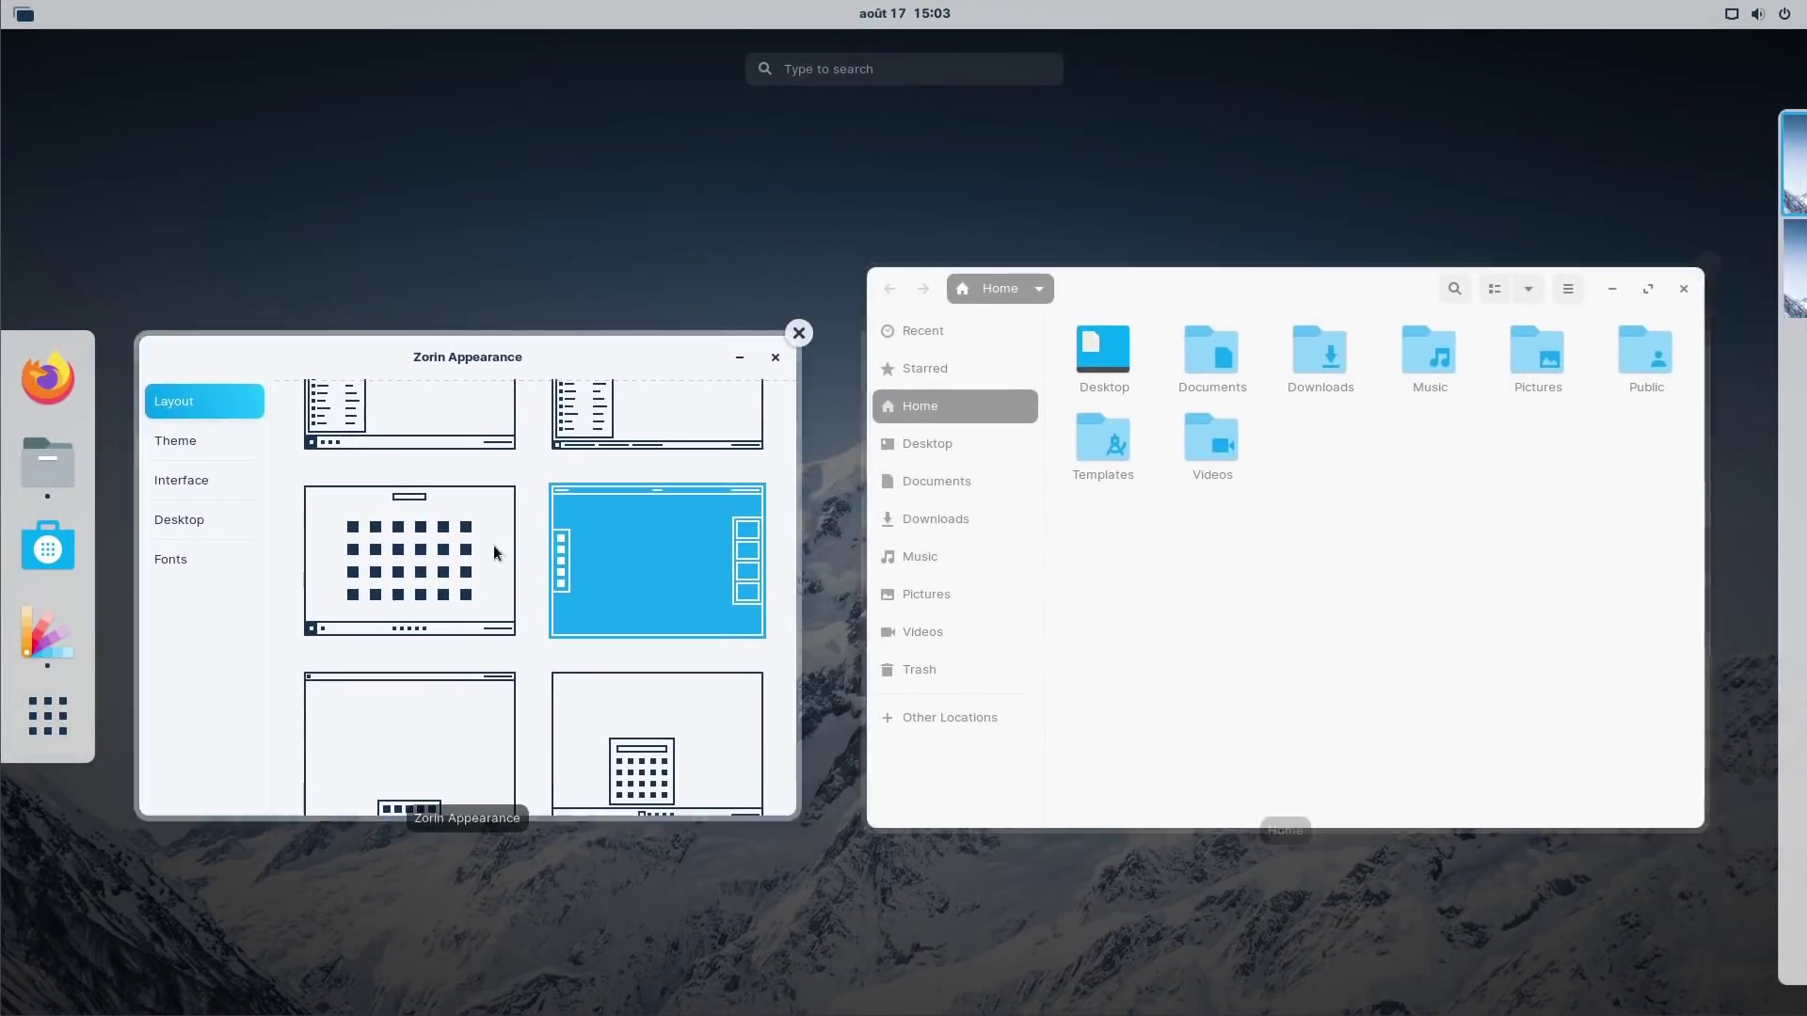
{"action": "left_click", "coordinate": [494, 545]}
Step: Raise and minimize the Files and Zorin Appearance windows from the panel
{"action": "left_click", "coordinate": [38, 138]}
{"action": "left_click", "coordinate": [37, 139]}
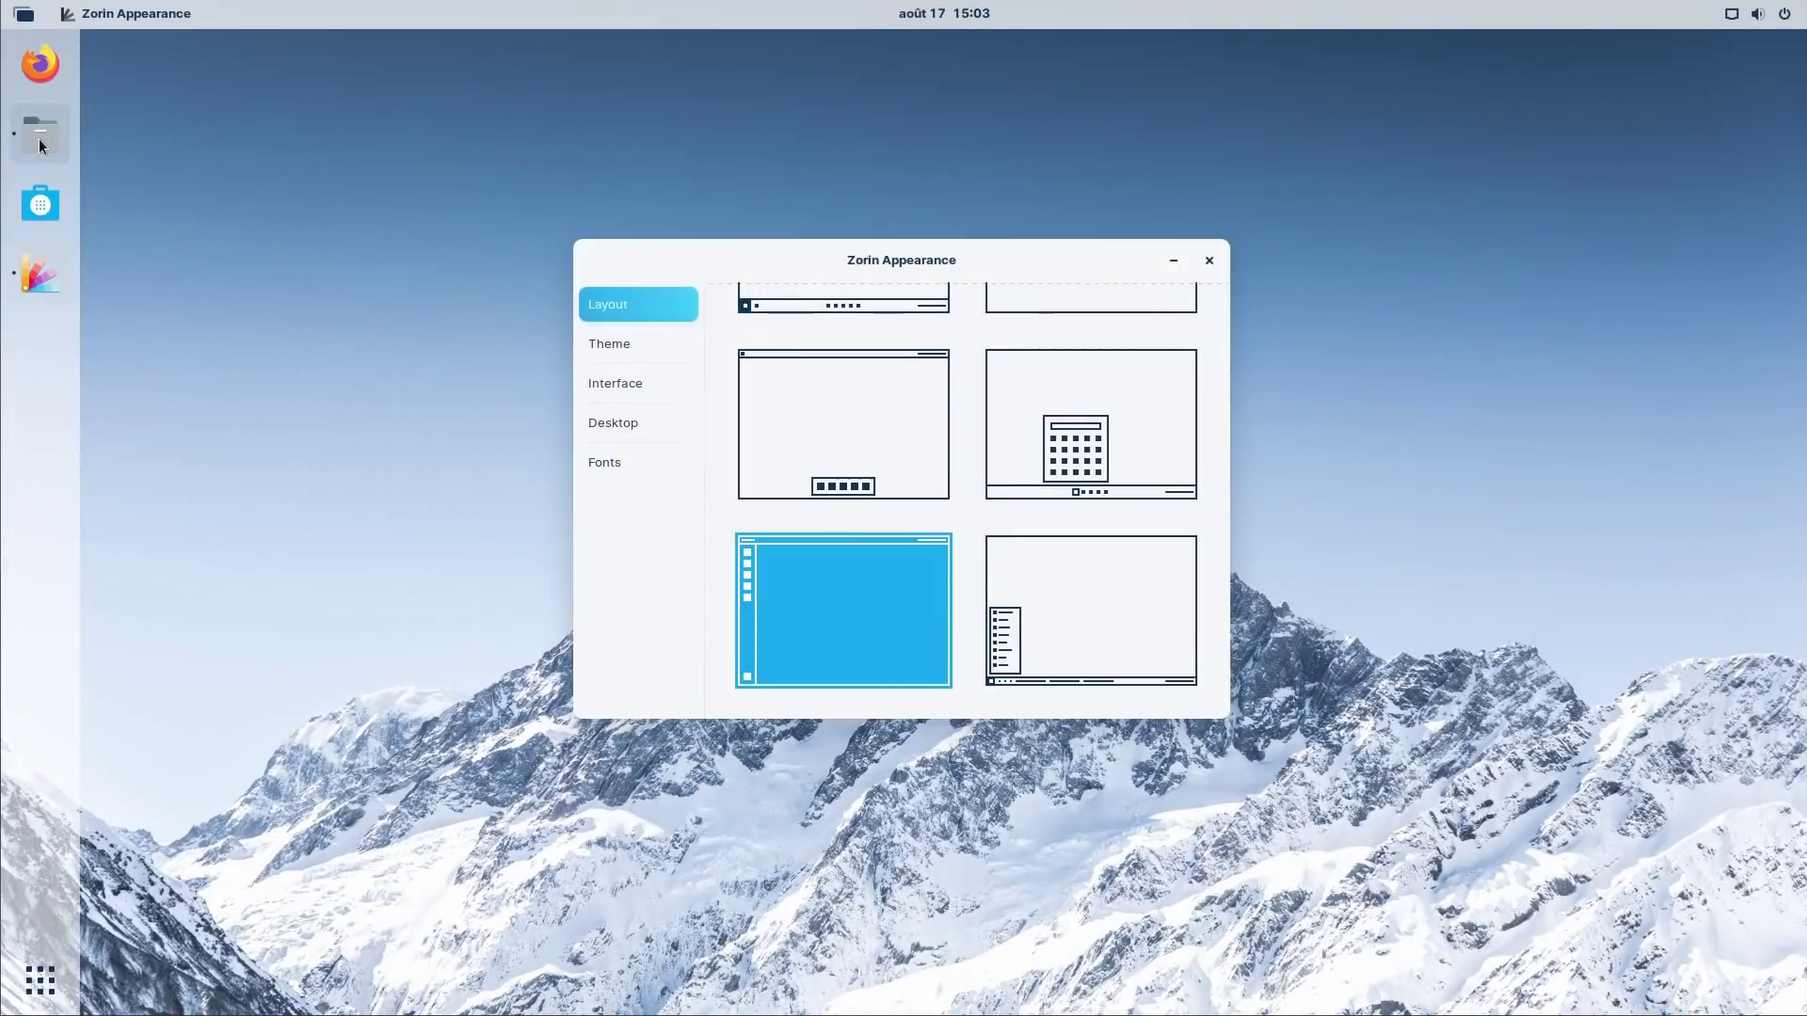
{"action": "left_click", "coordinate": [33, 280]}
{"action": "left_click", "coordinate": [33, 281]}
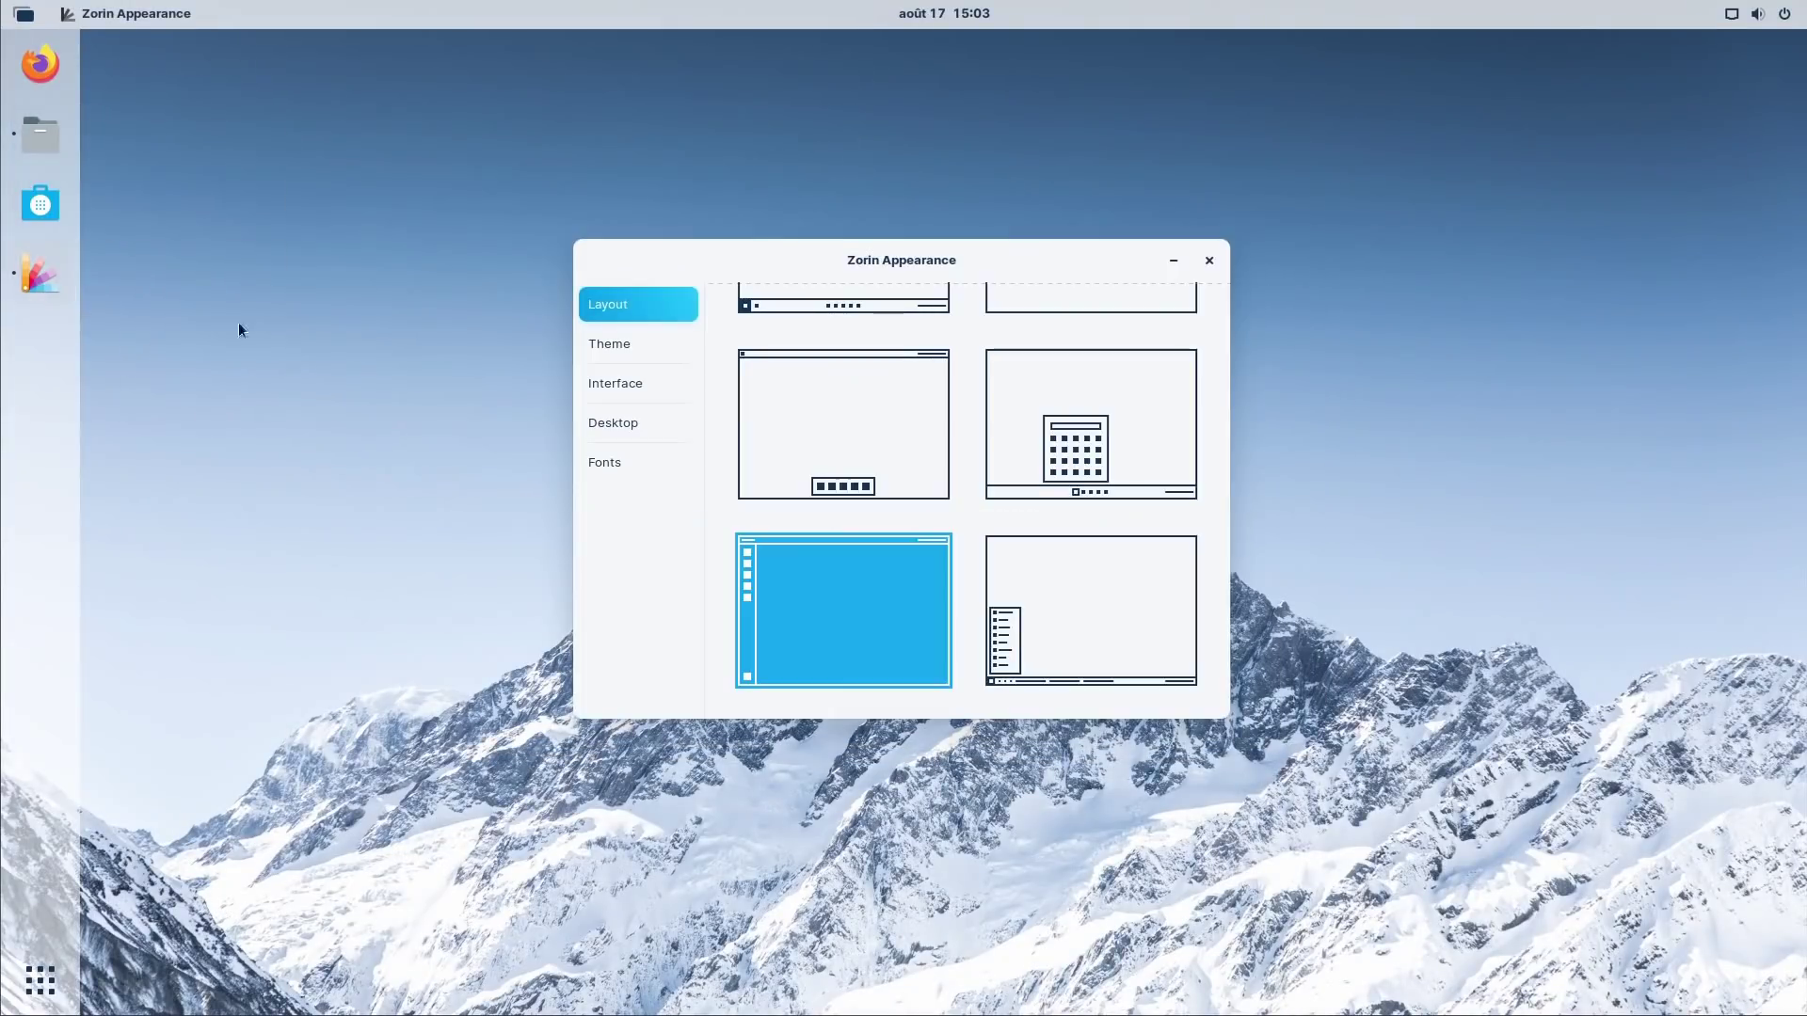
Step: Apply the full-screen app grid layout, test its taskbar window buttons, and scroll its app menu
{"action": "left_click", "coordinate": [64, 998]}
{"action": "left_click", "coordinate": [64, 998]}
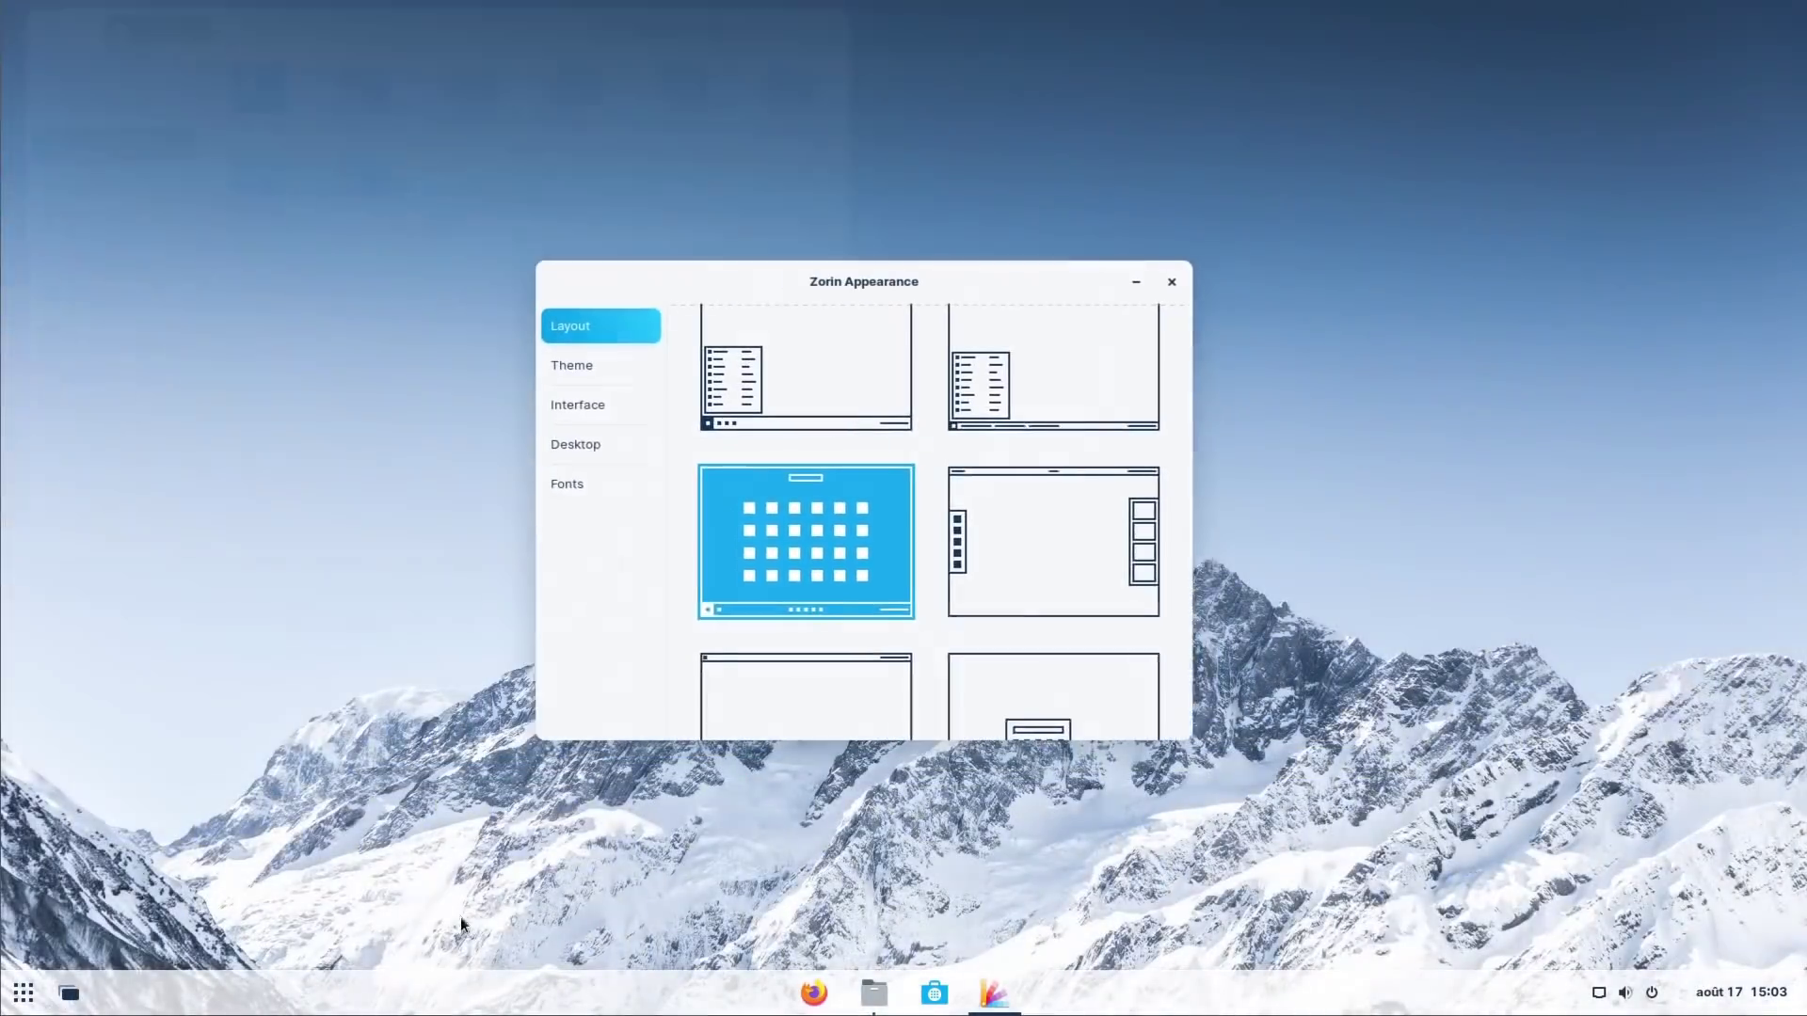
{"action": "left_click", "coordinate": [874, 996]}
{"action": "left_click", "coordinate": [875, 999]}
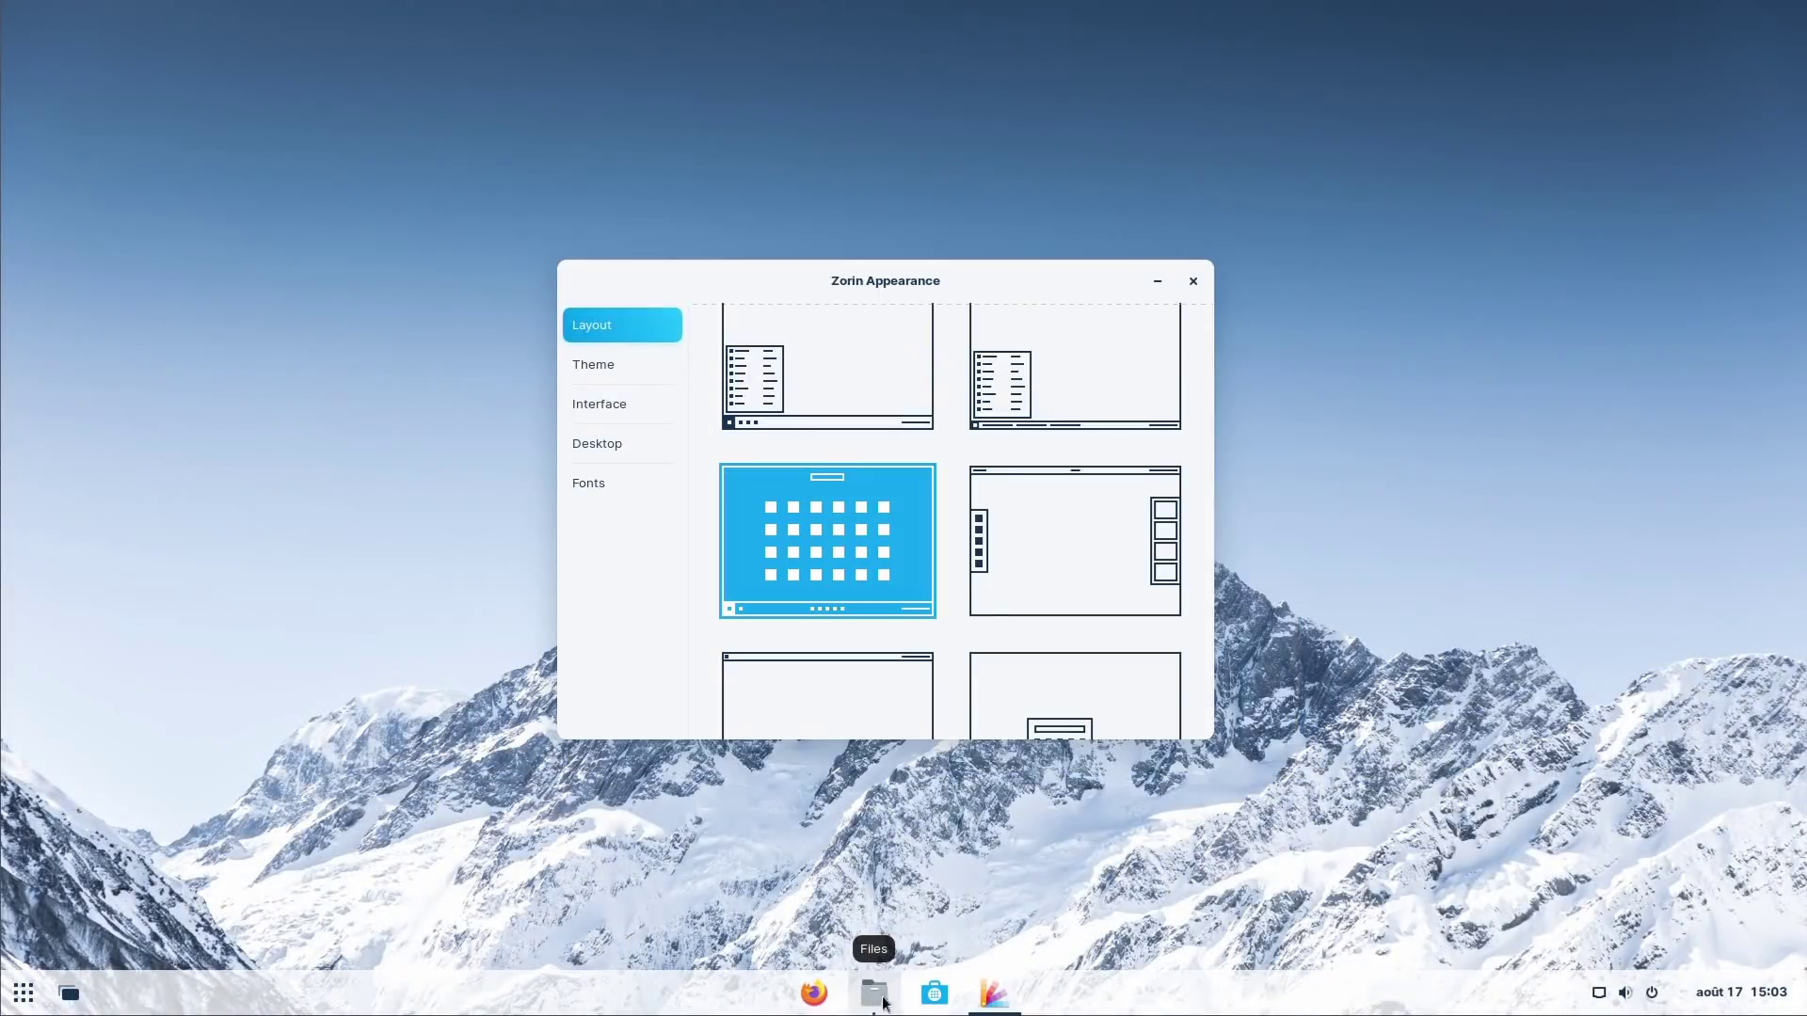
{"action": "left_click", "coordinate": [983, 995]}
{"action": "left_click", "coordinate": [984, 996]}
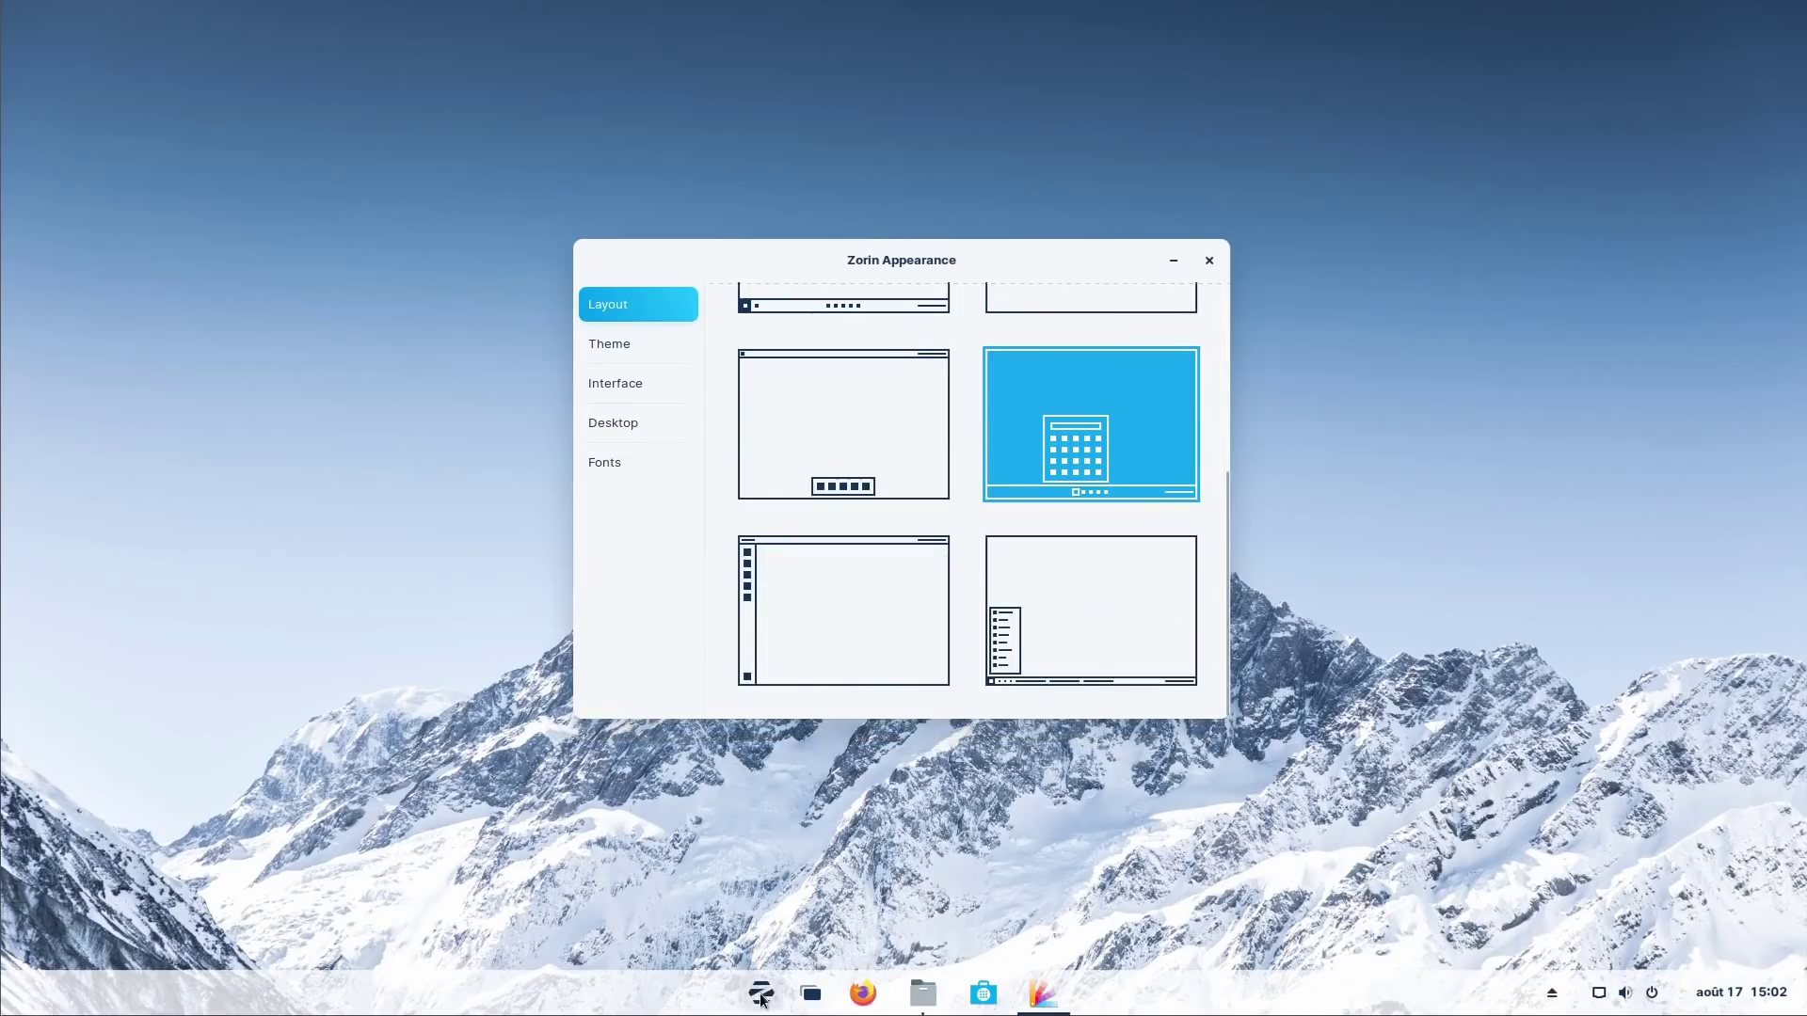
{"action": "left_click", "coordinate": [761, 996]}
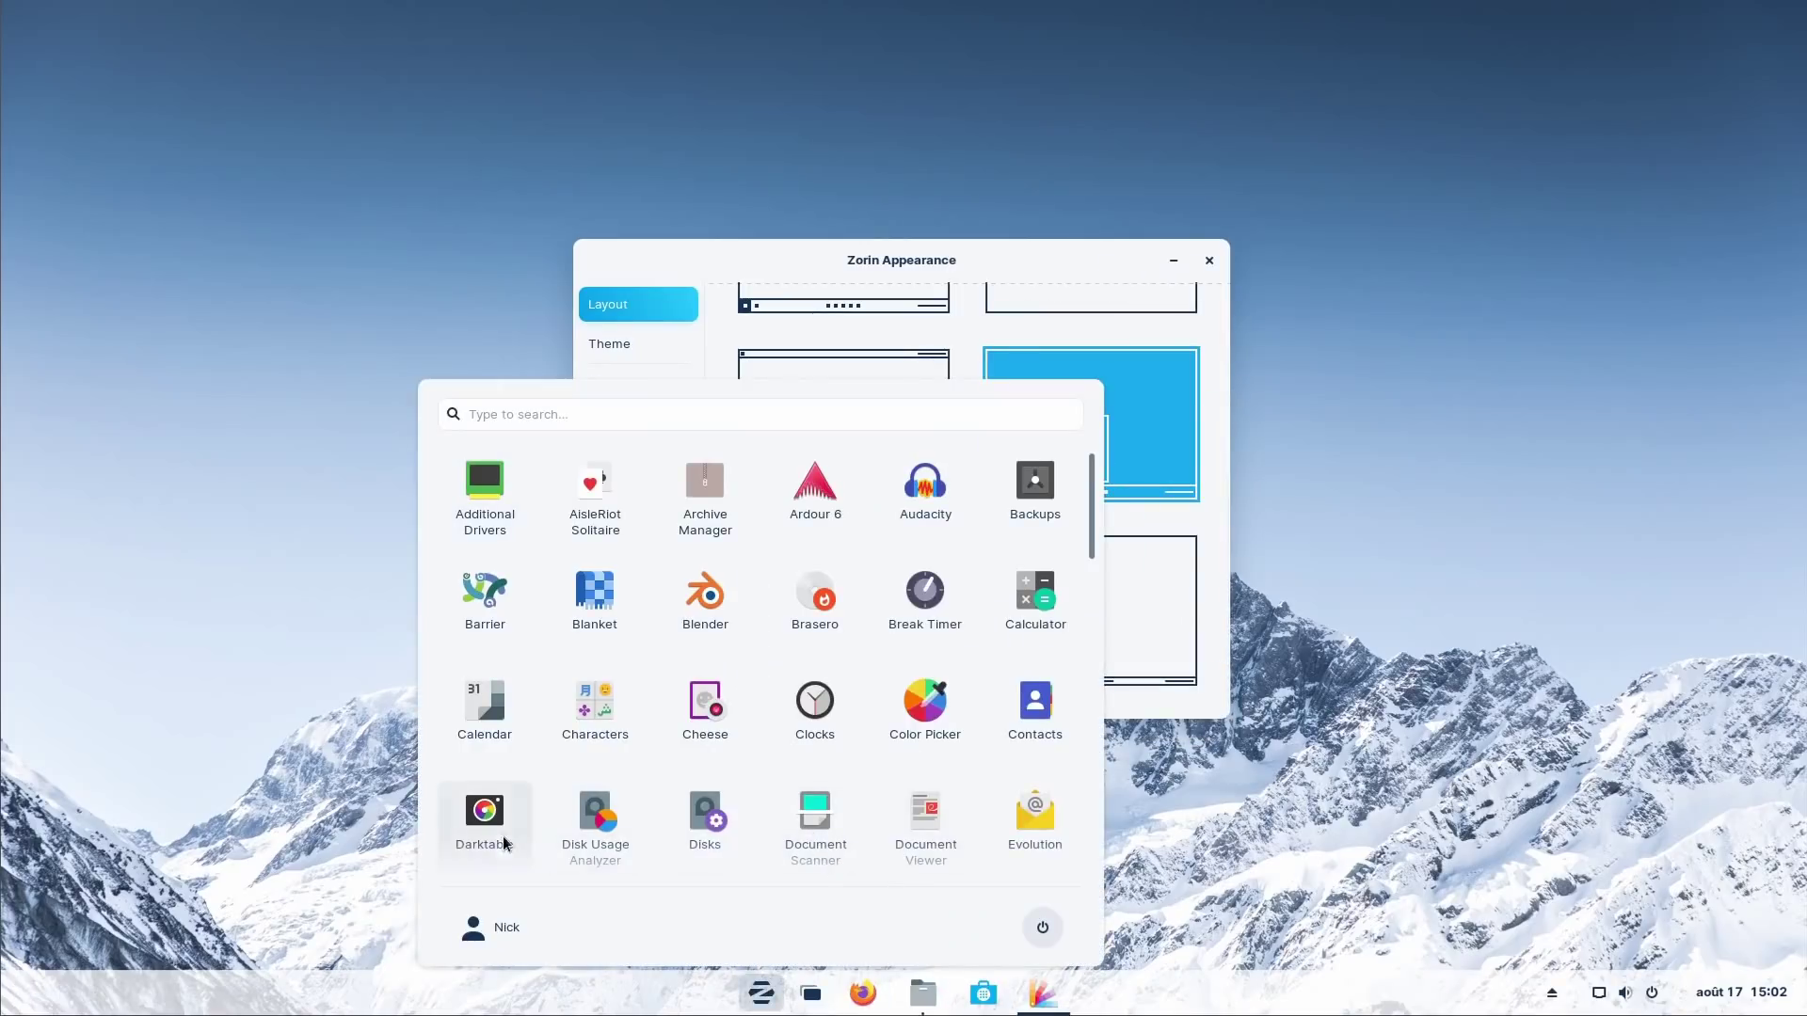
{"action": "scroll", "coordinate": [503, 842], "scroll_direction": "down", "scroll_amount": 8}
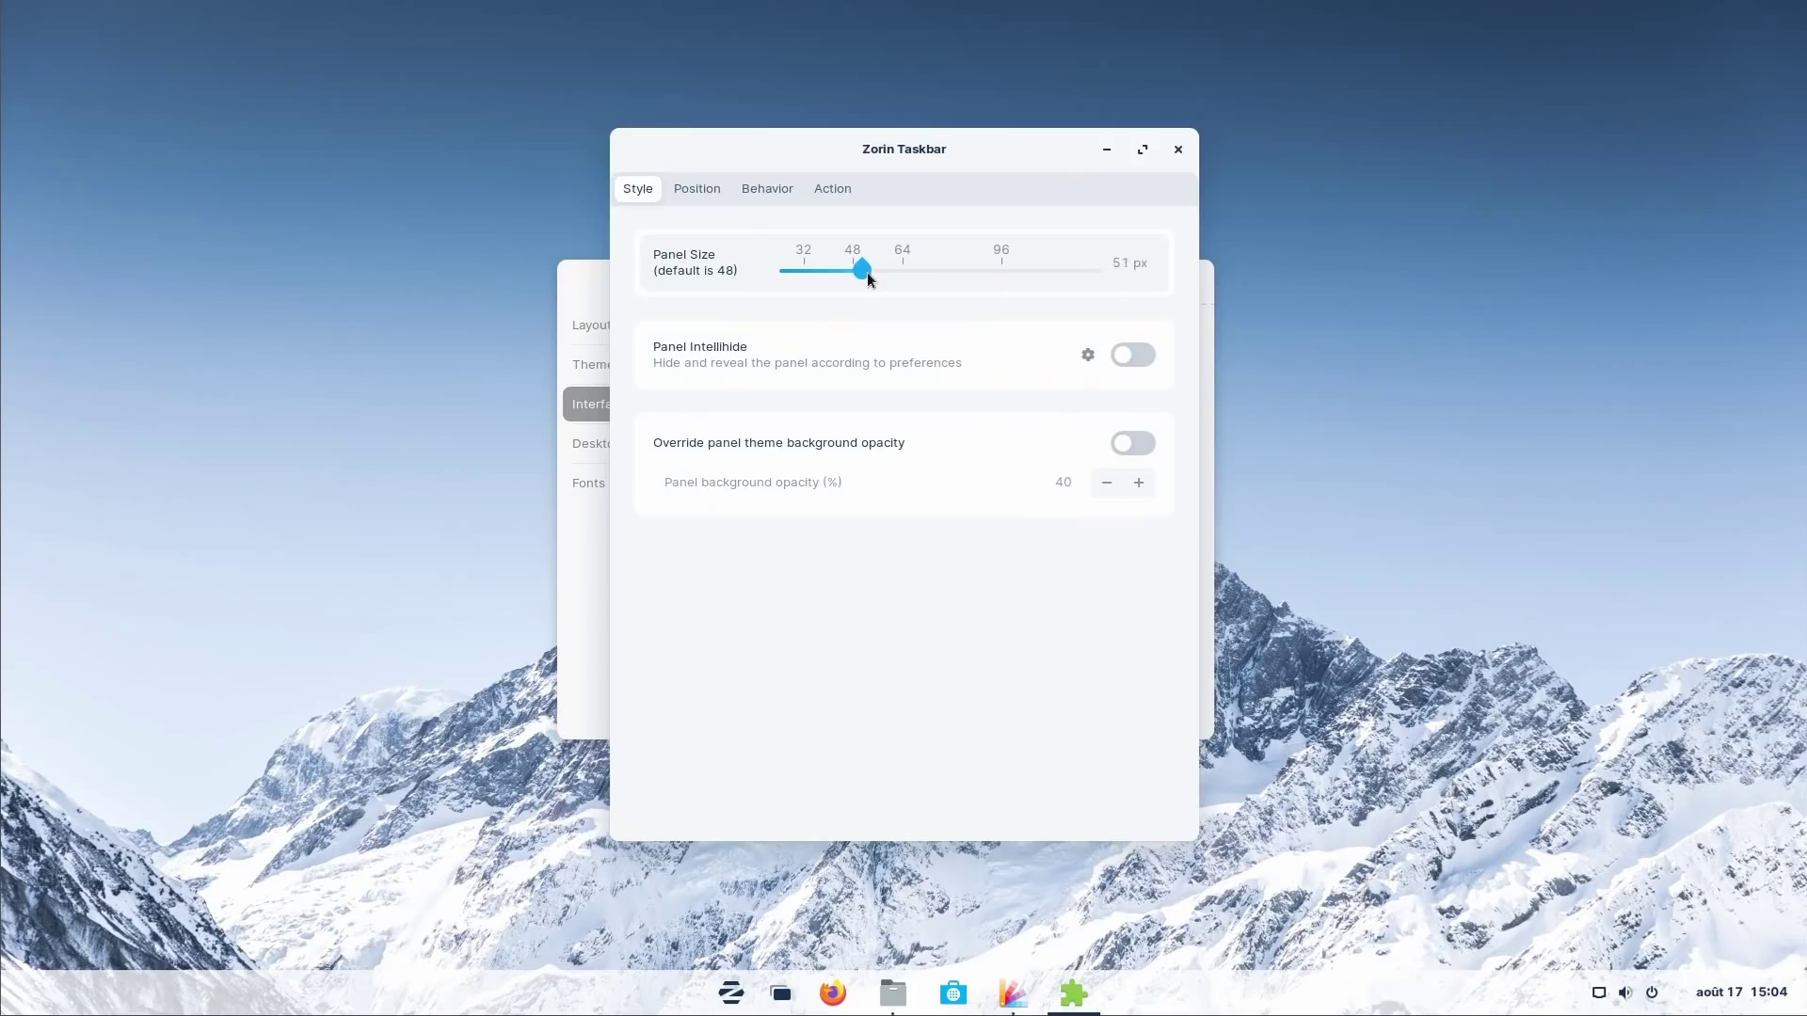
Step: Turn on Intellihide, try top, left and right panel positions, return to bottom, and view window-preview options
{"action": "left_click", "coordinate": [1135, 354]}
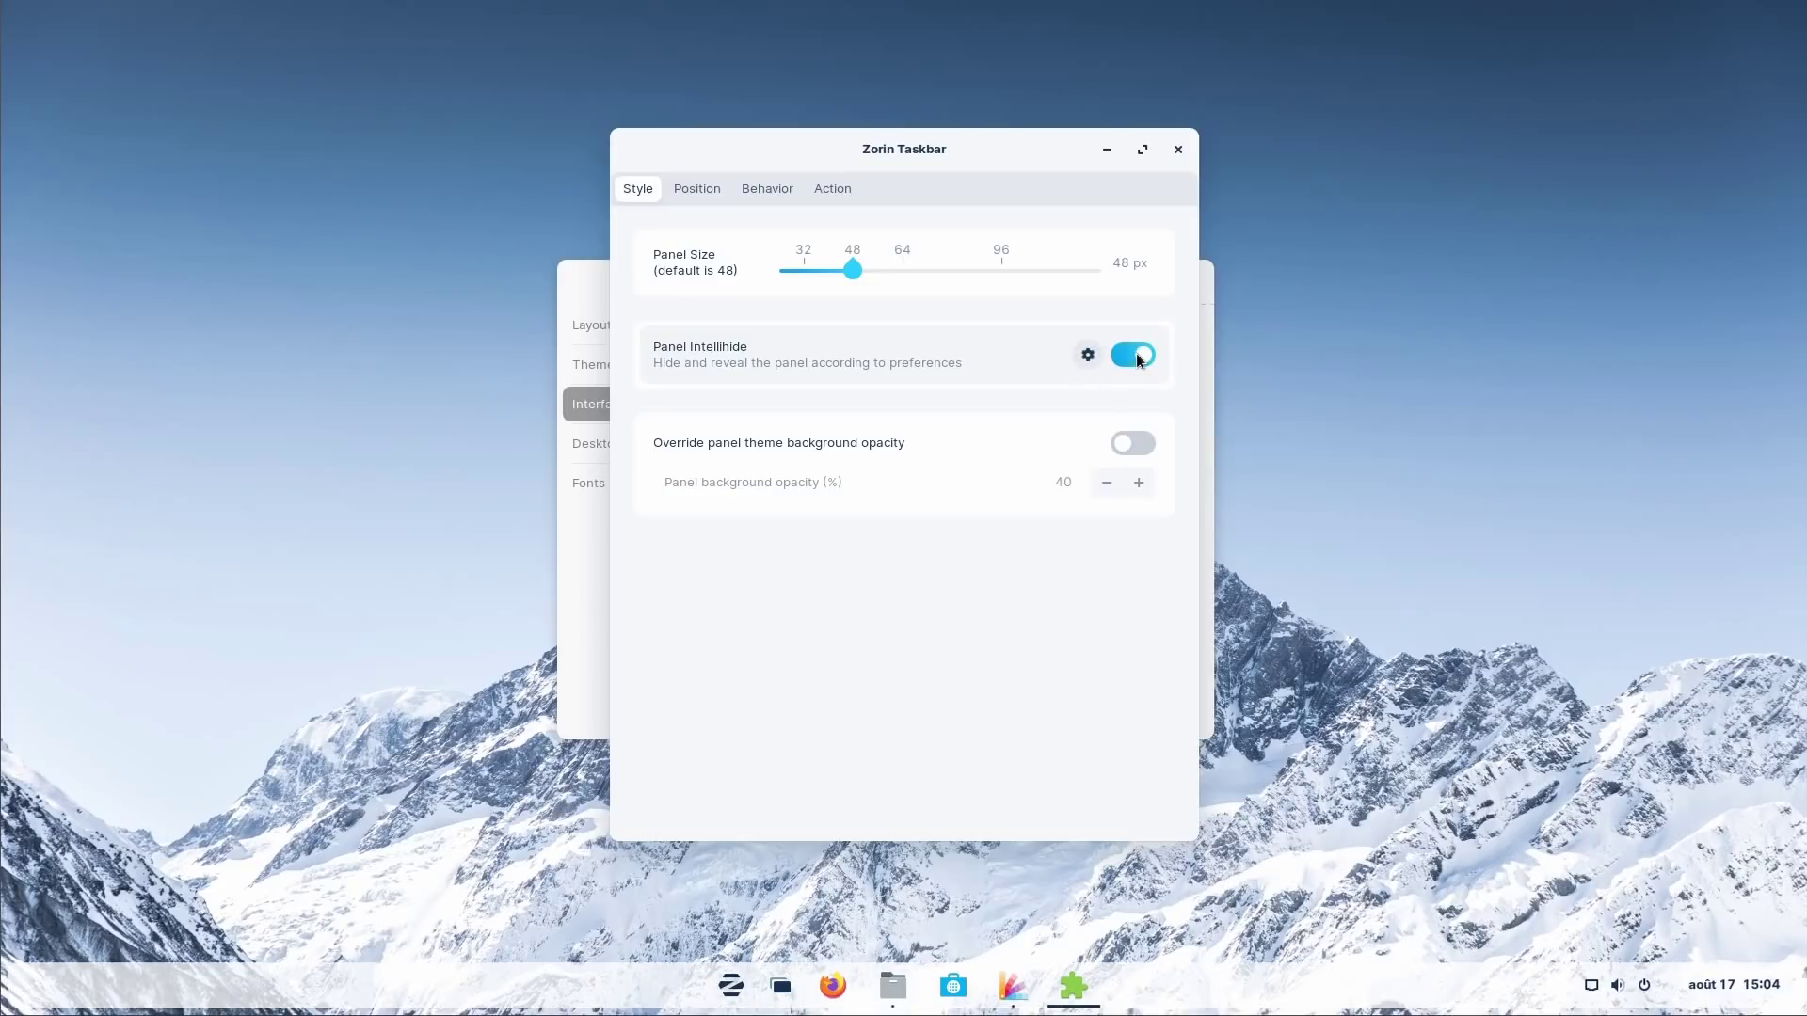
{"action": "left_click", "coordinate": [702, 189]}
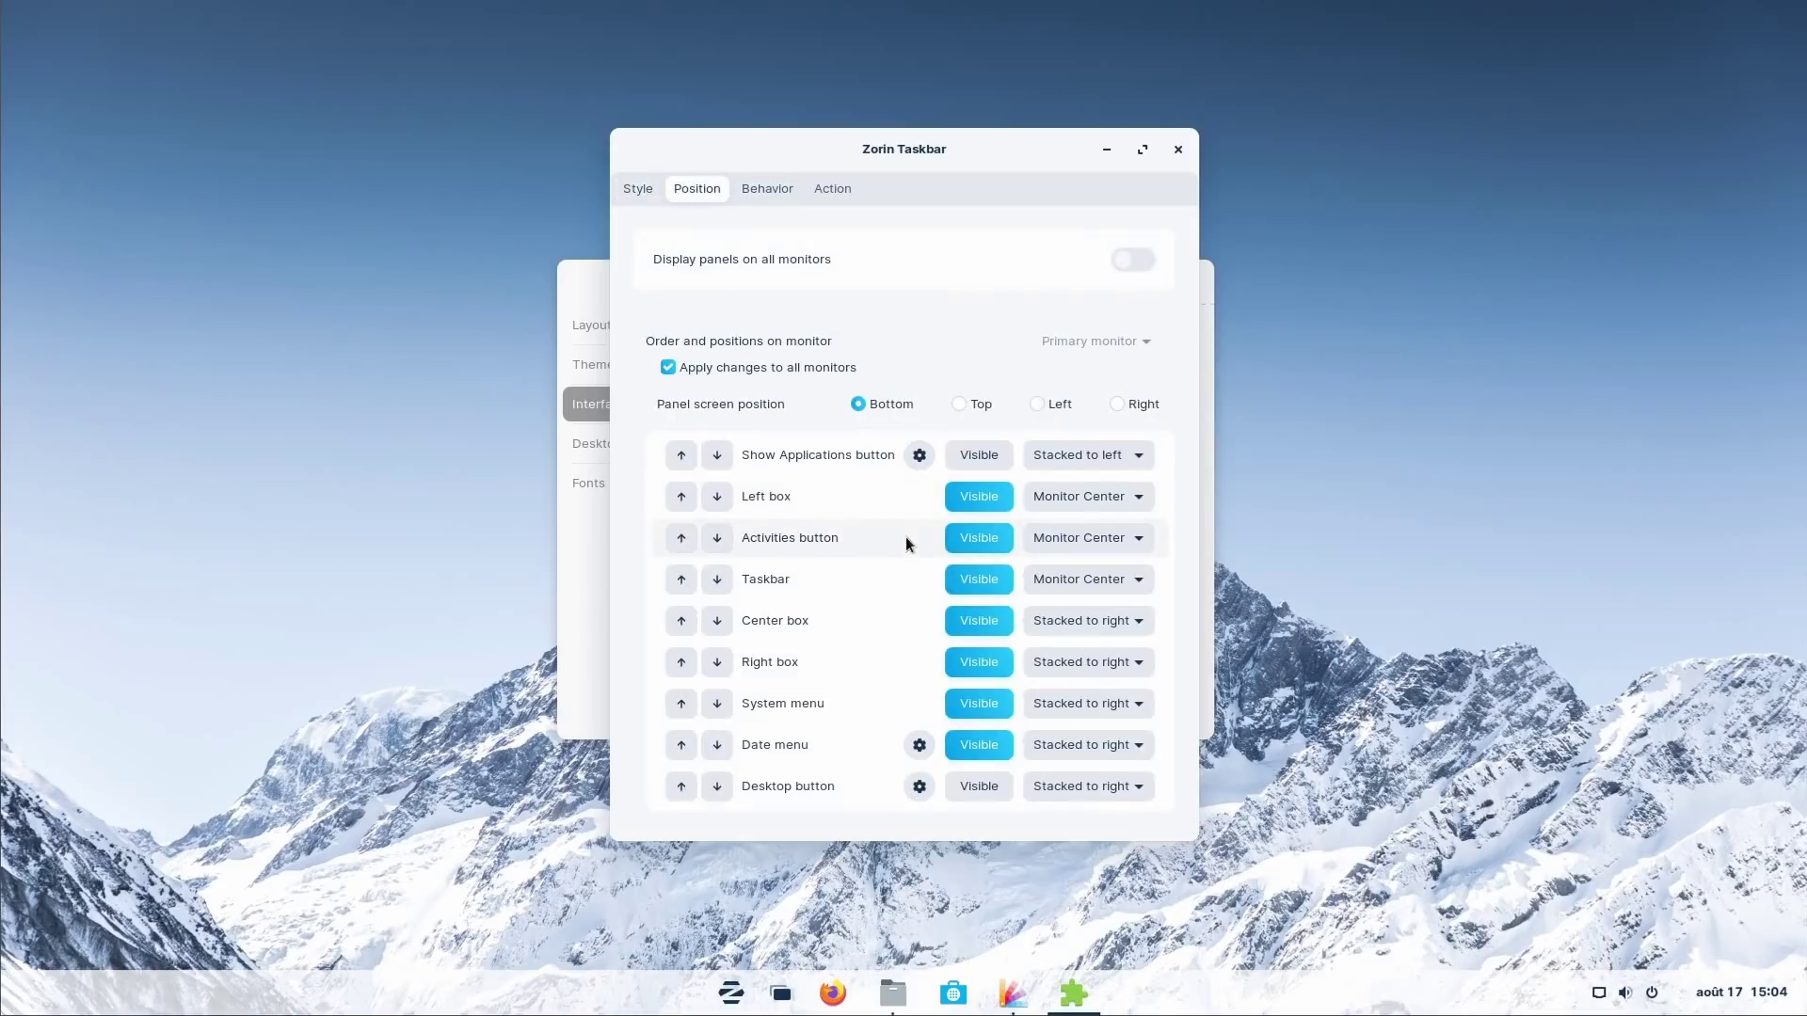
{"action": "left_click", "coordinate": [975, 409]}
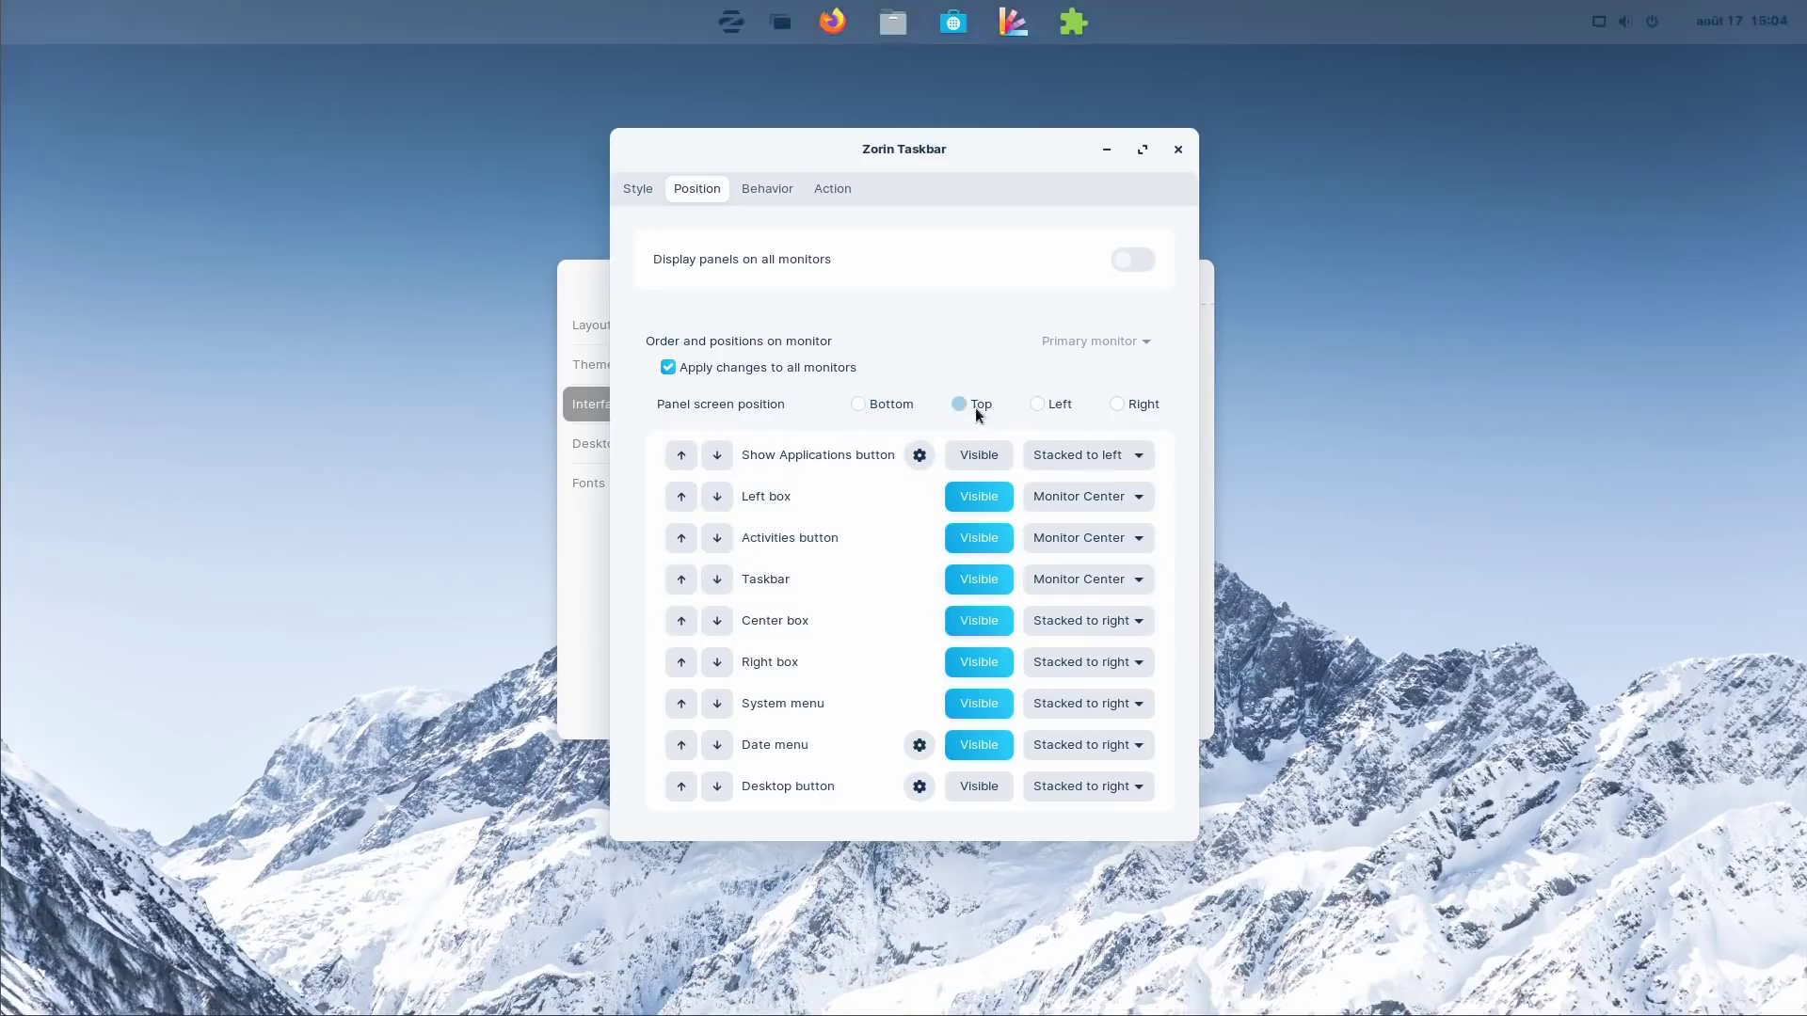
{"action": "left_click", "coordinate": [1060, 405]}
{"action": "left_click", "coordinate": [1161, 404]}
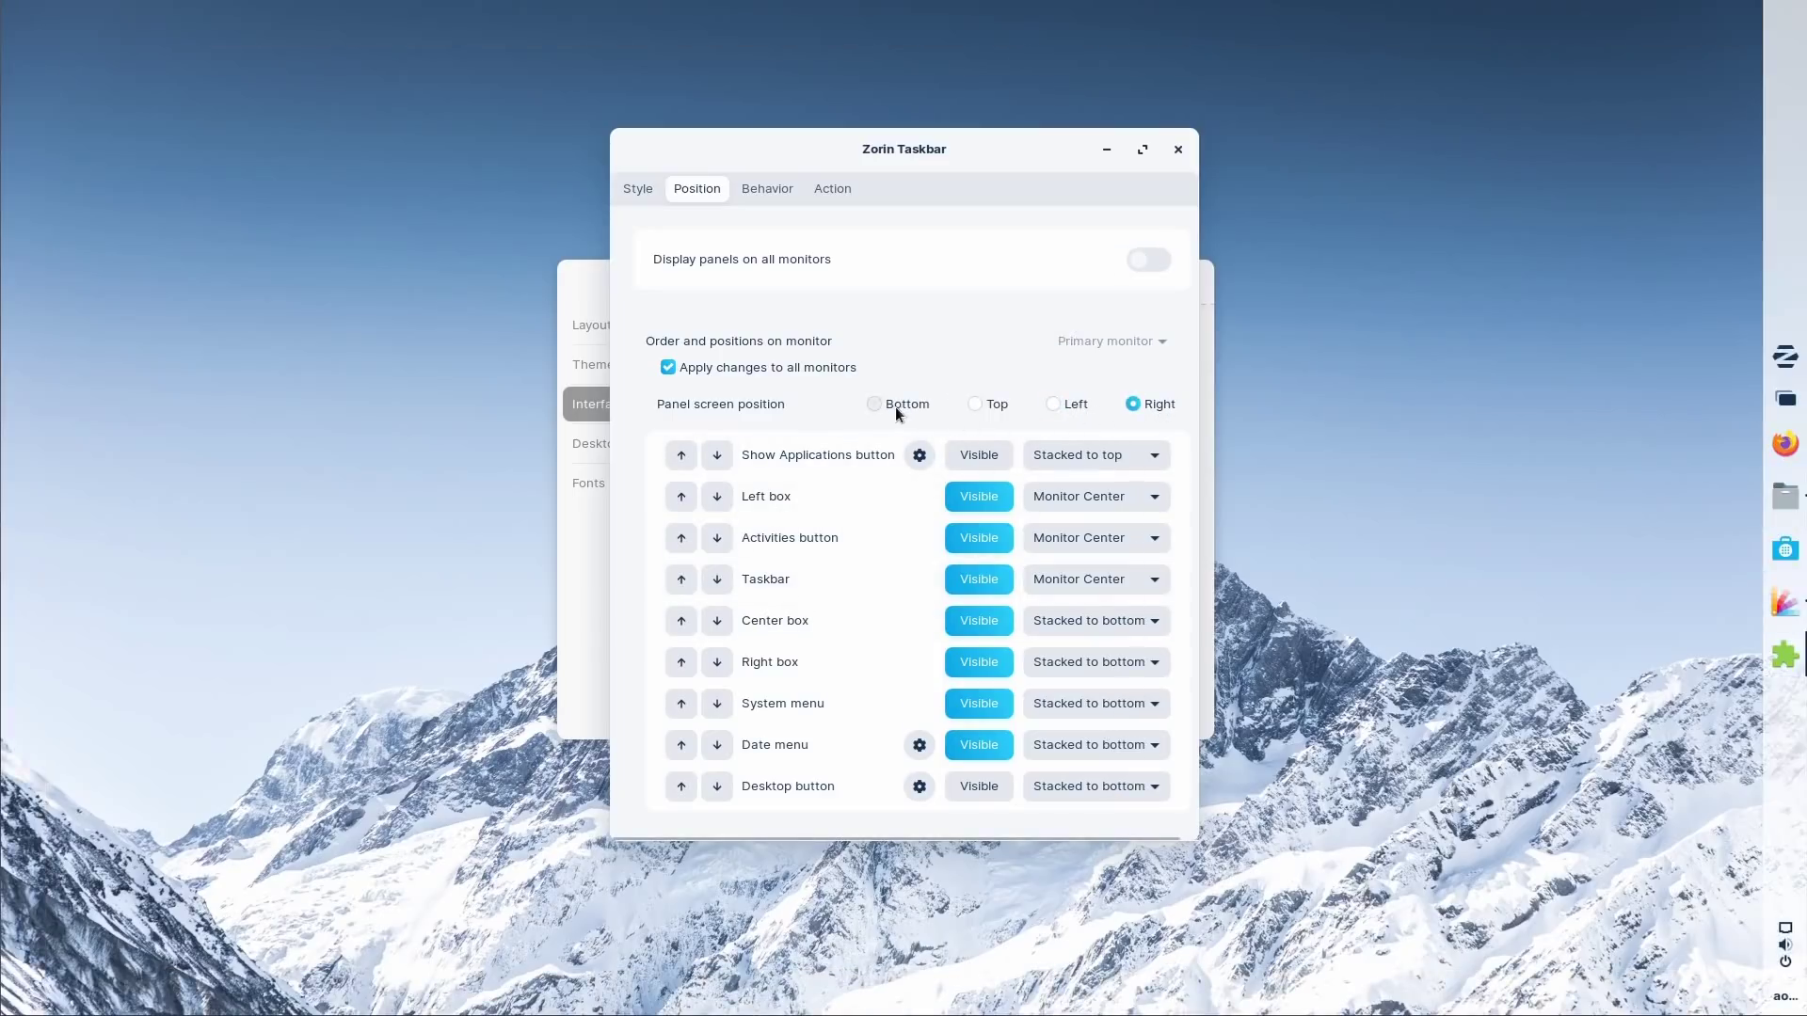
{"action": "left_click", "coordinate": [895, 407]}
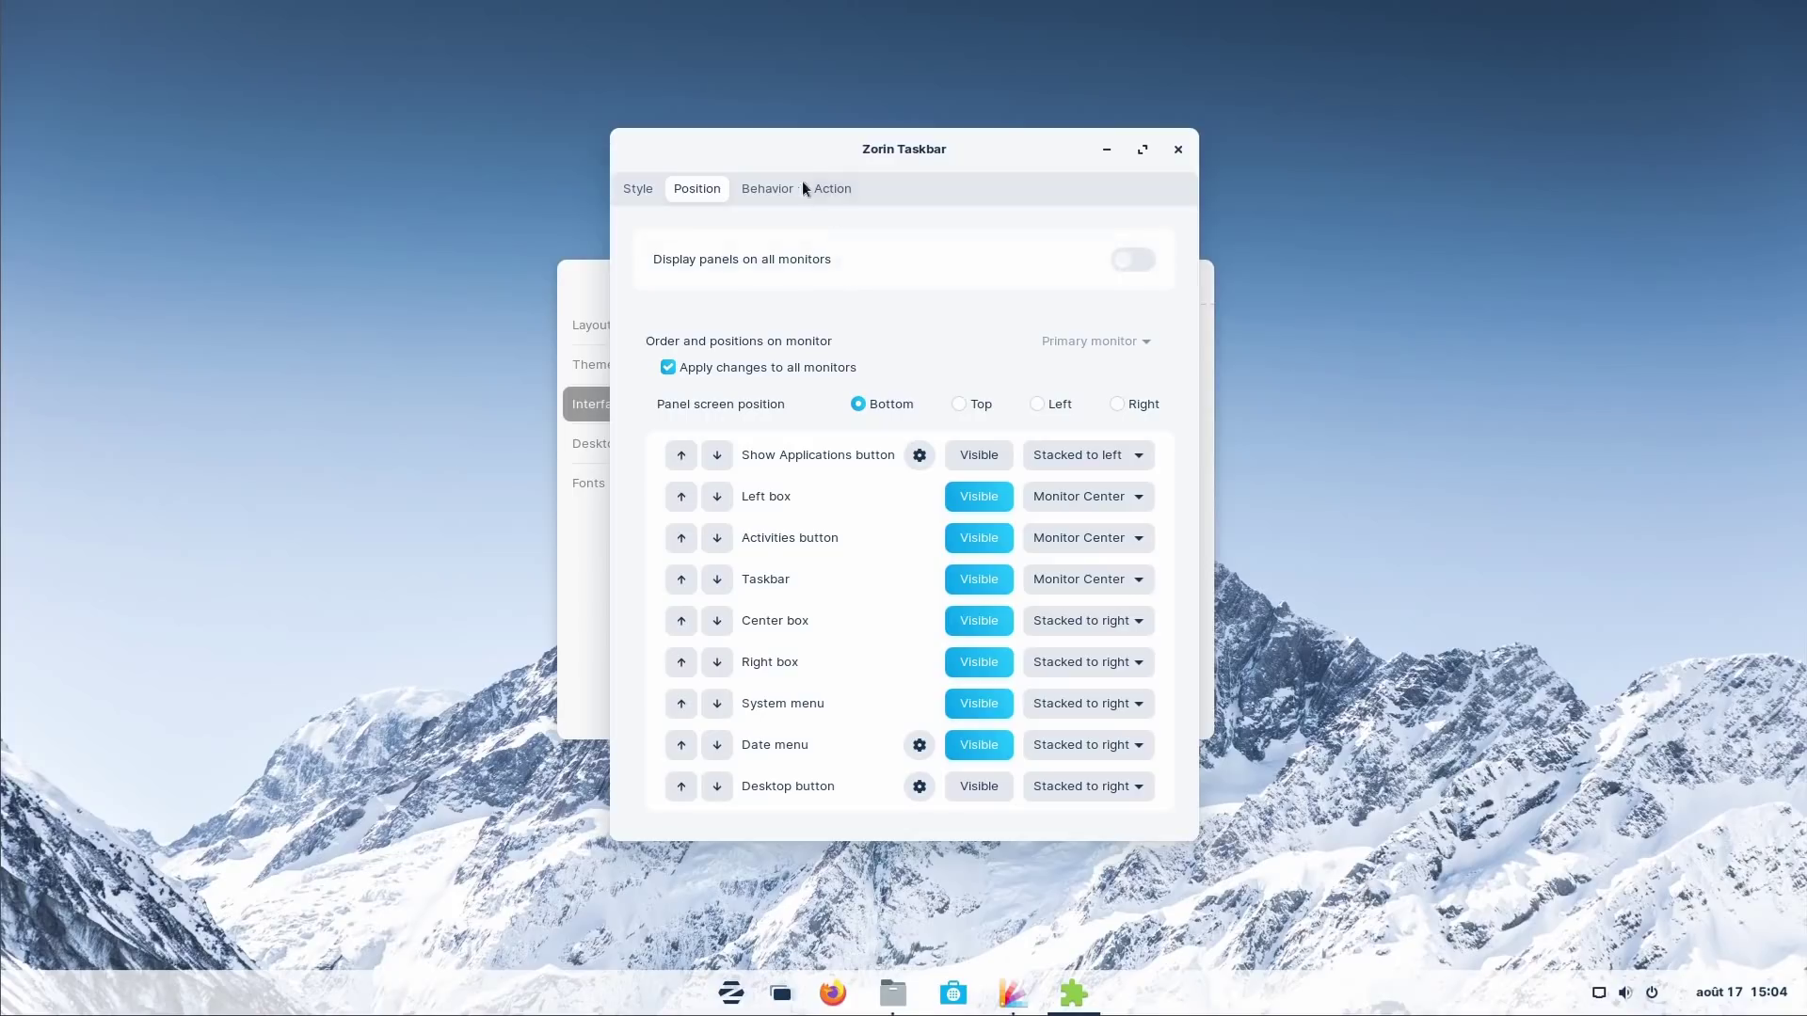
{"action": "left_click", "coordinate": [769, 186]}
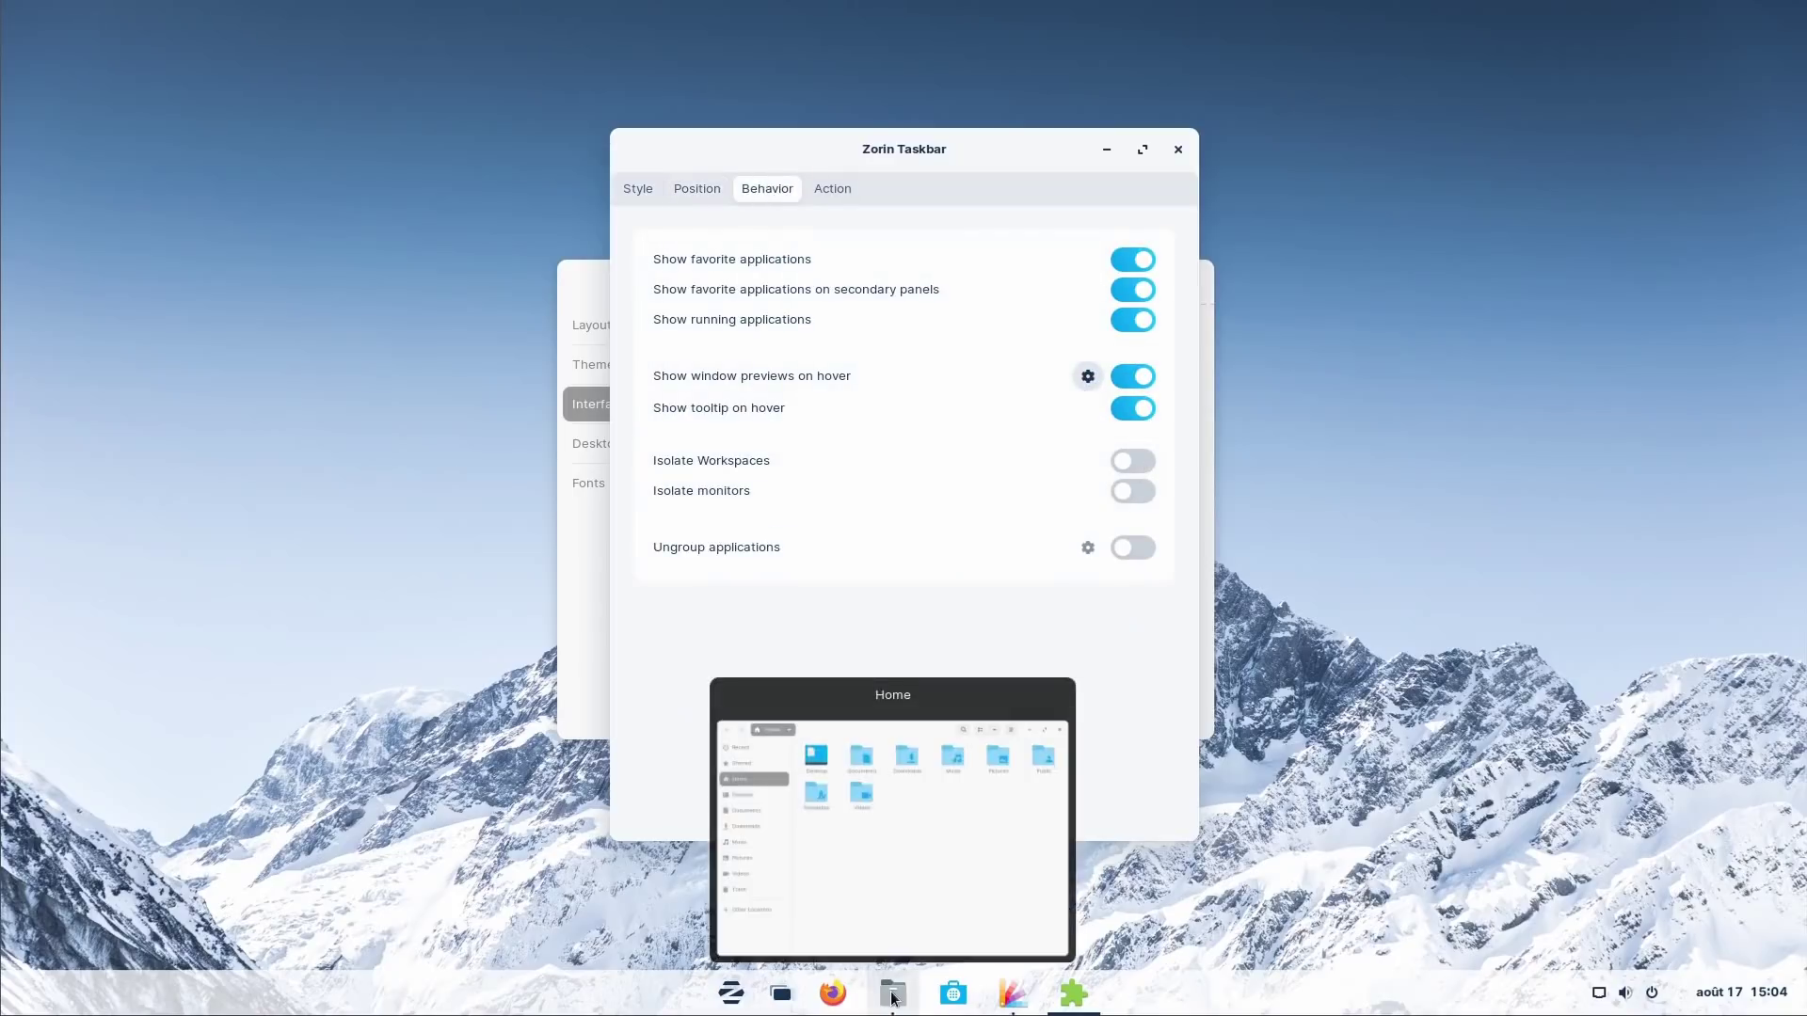
{"action": "left_click", "coordinate": [1087, 377]}
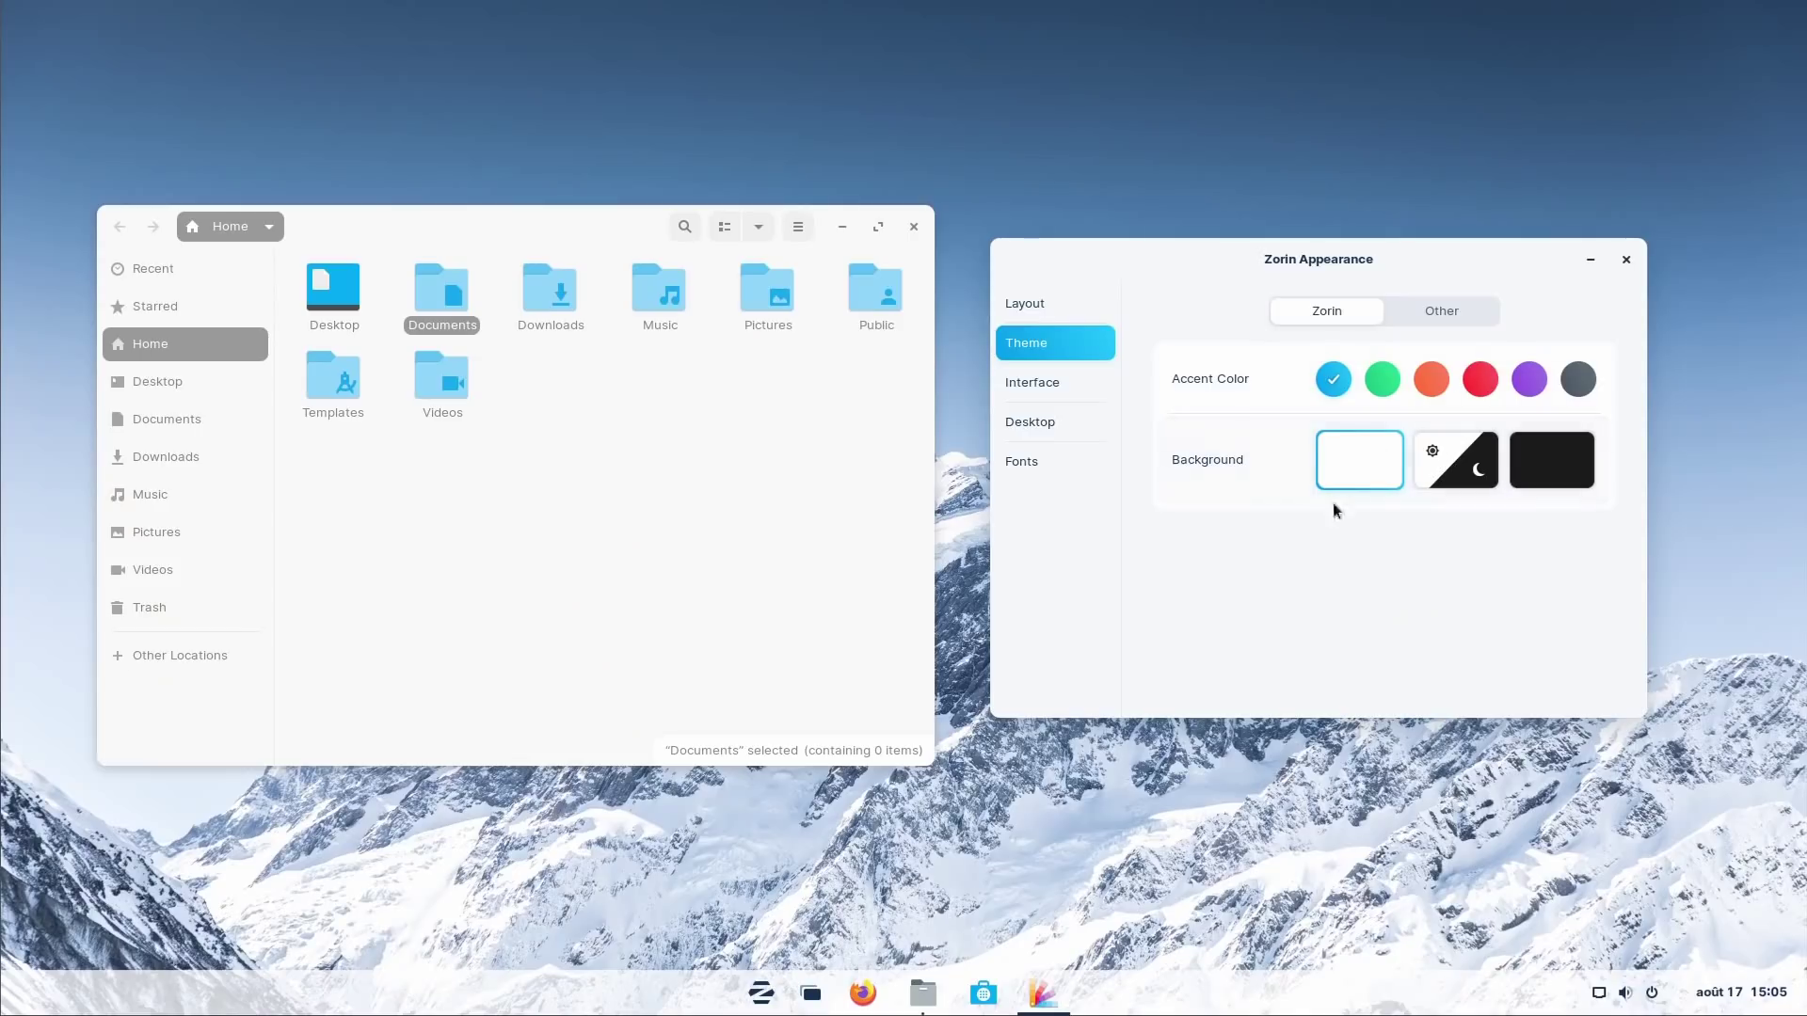
Step: Switch to the dark background, try the red accent colour, and preview it in the Home folder menu
{"action": "left_click", "coordinate": [1541, 472]}
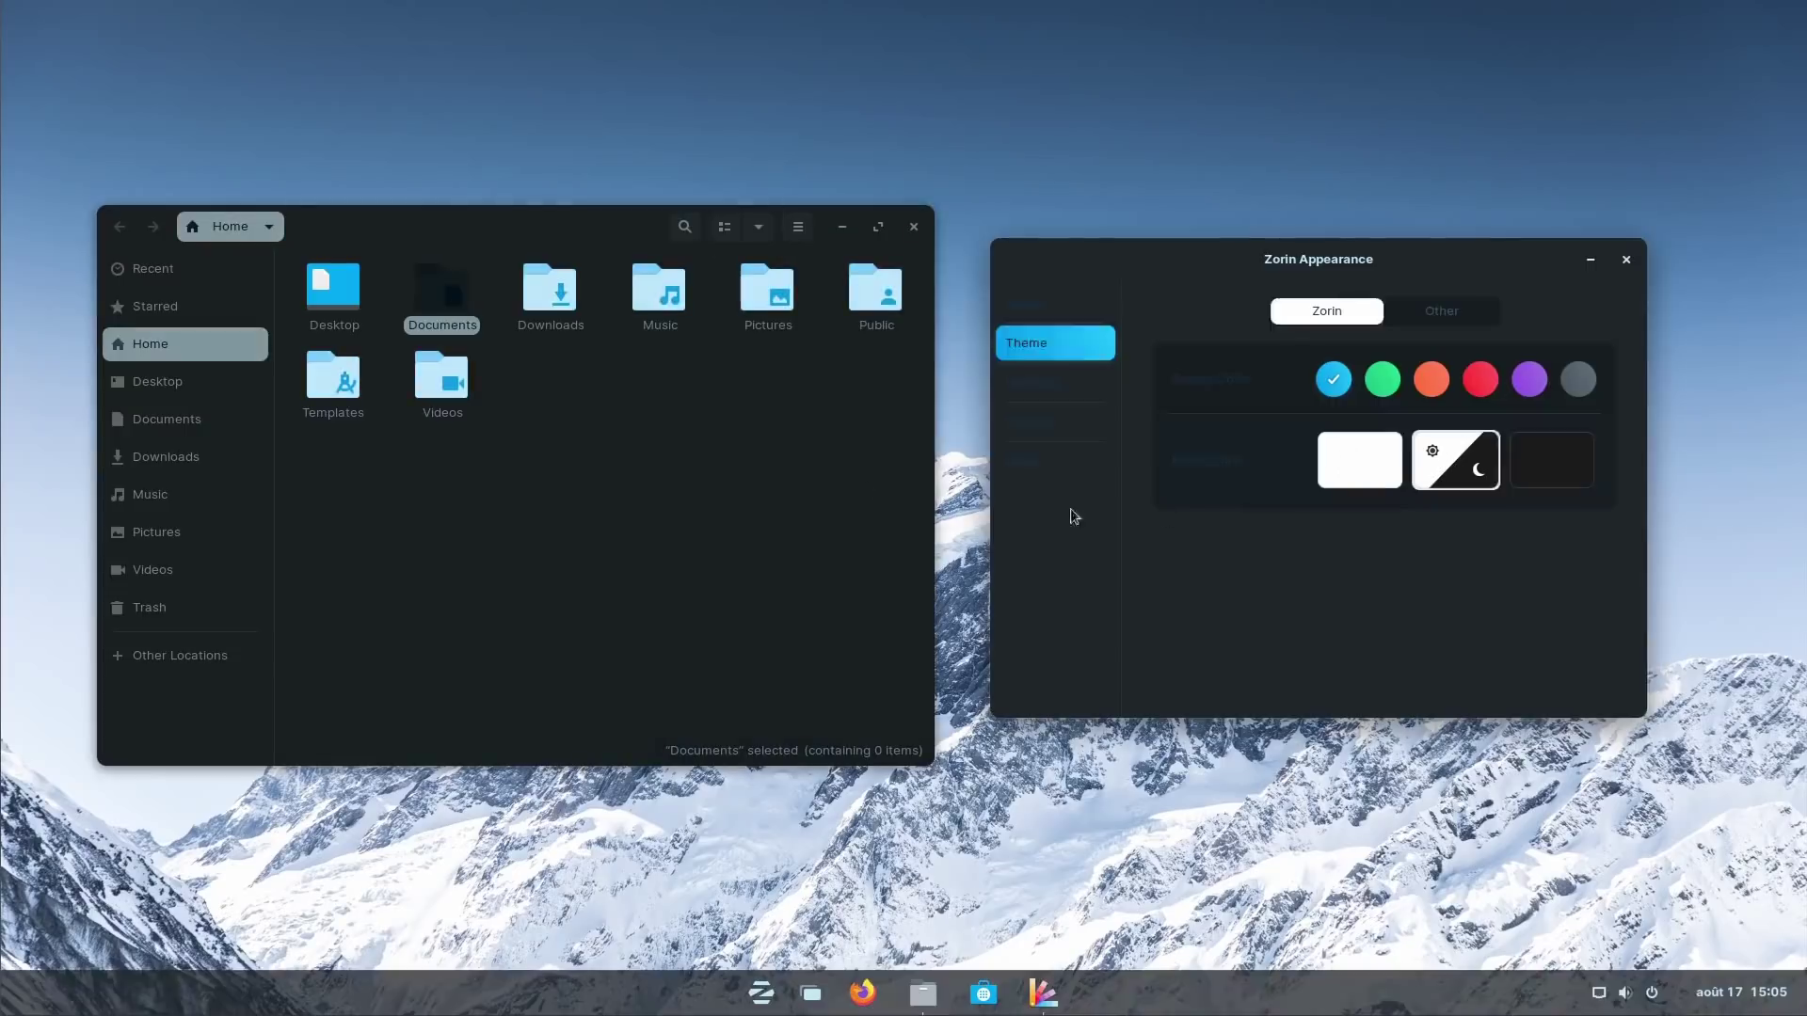
{"action": "left_click", "coordinate": [755, 226]}
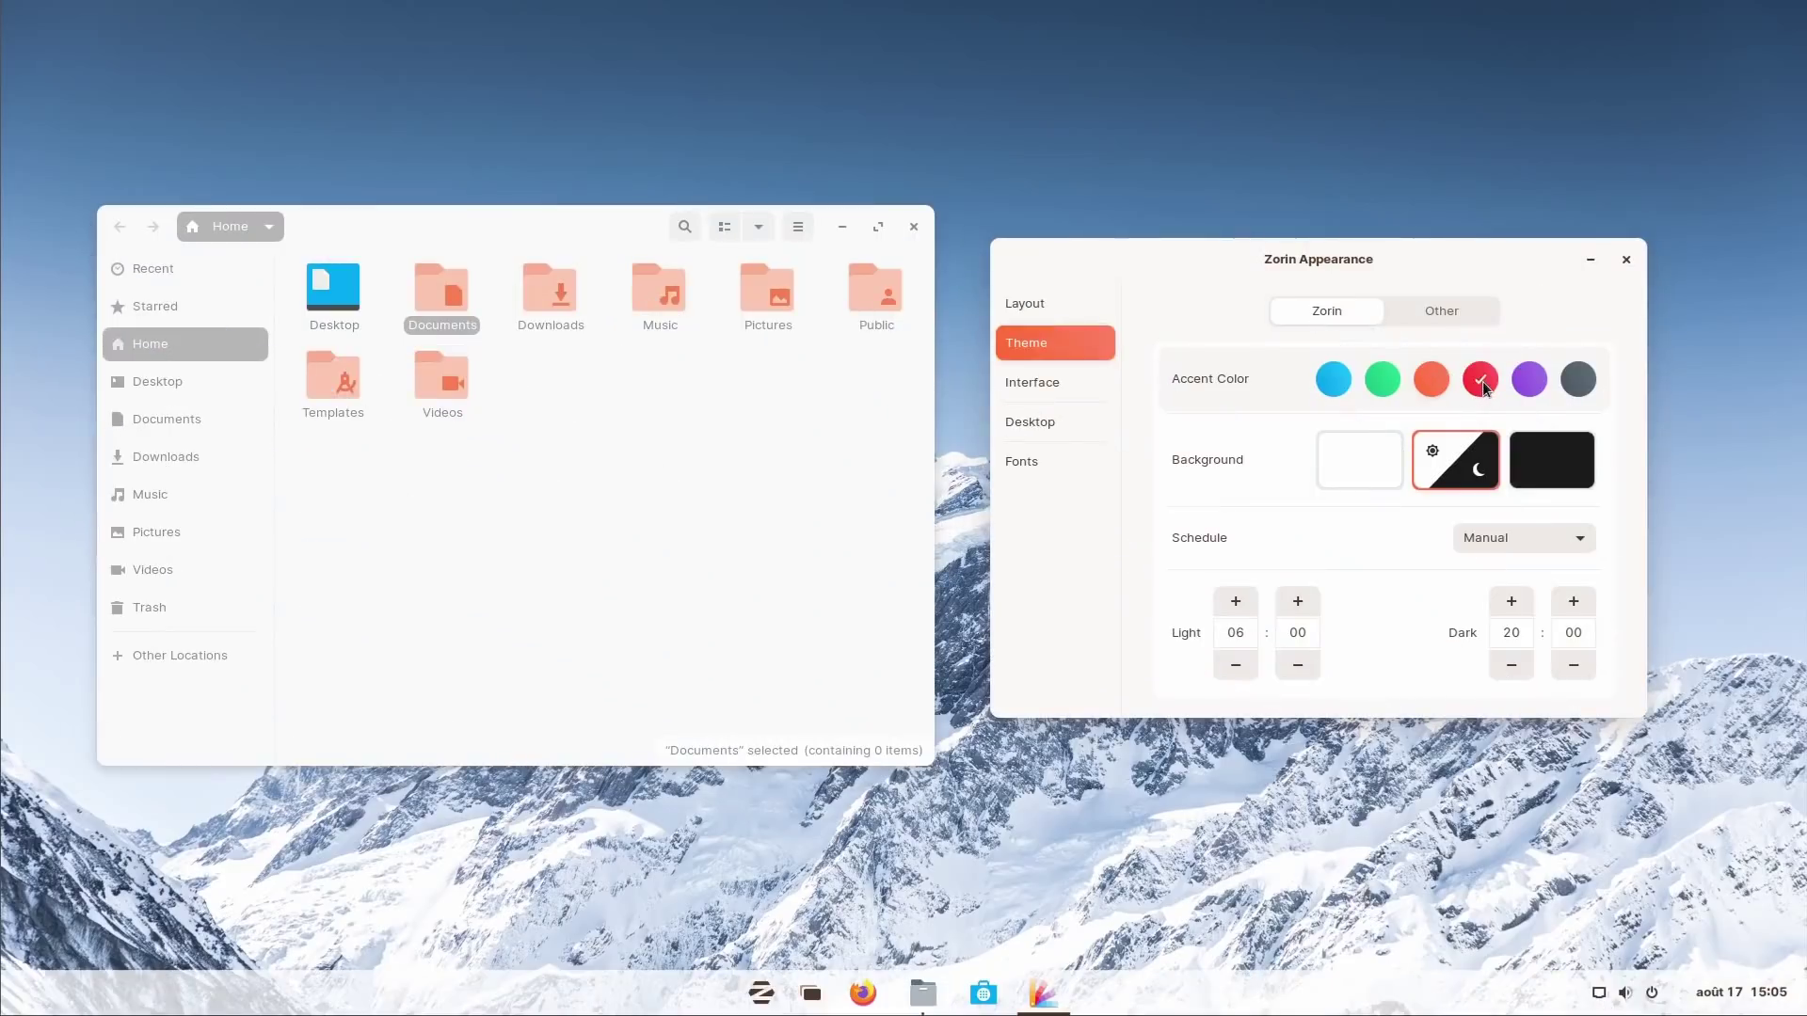
{"action": "left_click", "coordinate": [1481, 379]}
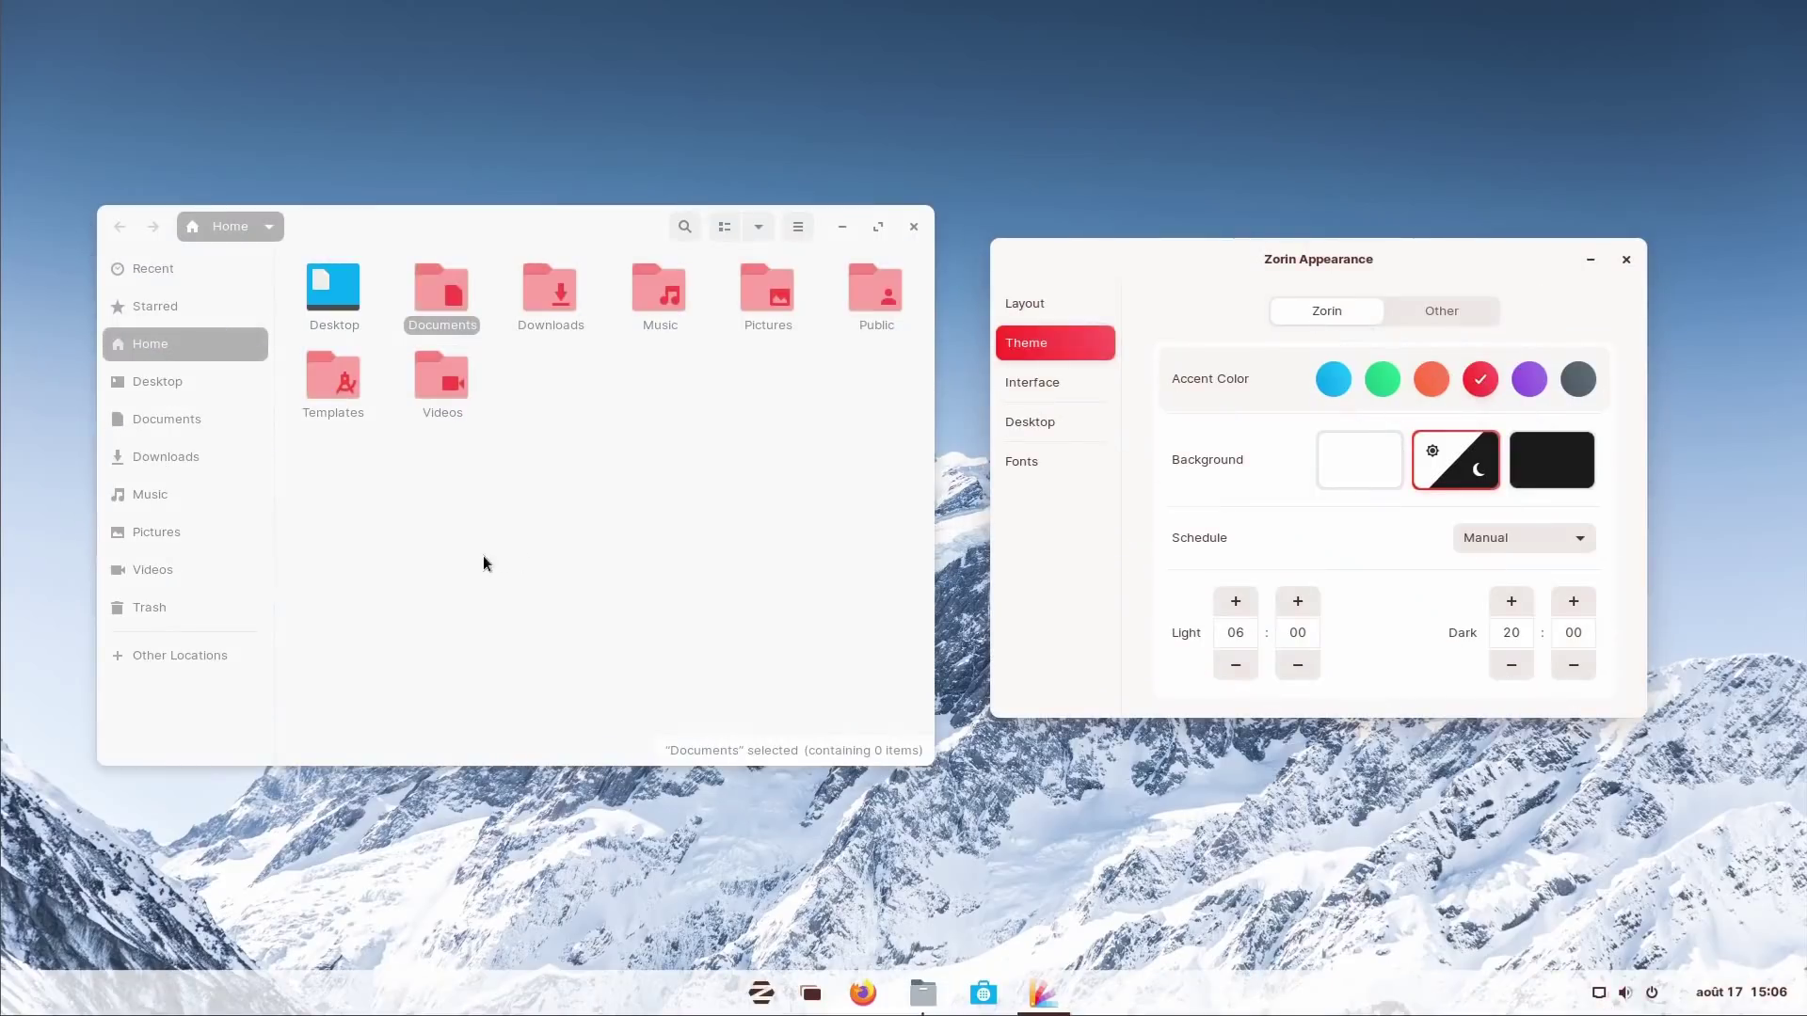
{"action": "left_click", "coordinate": [269, 226]}
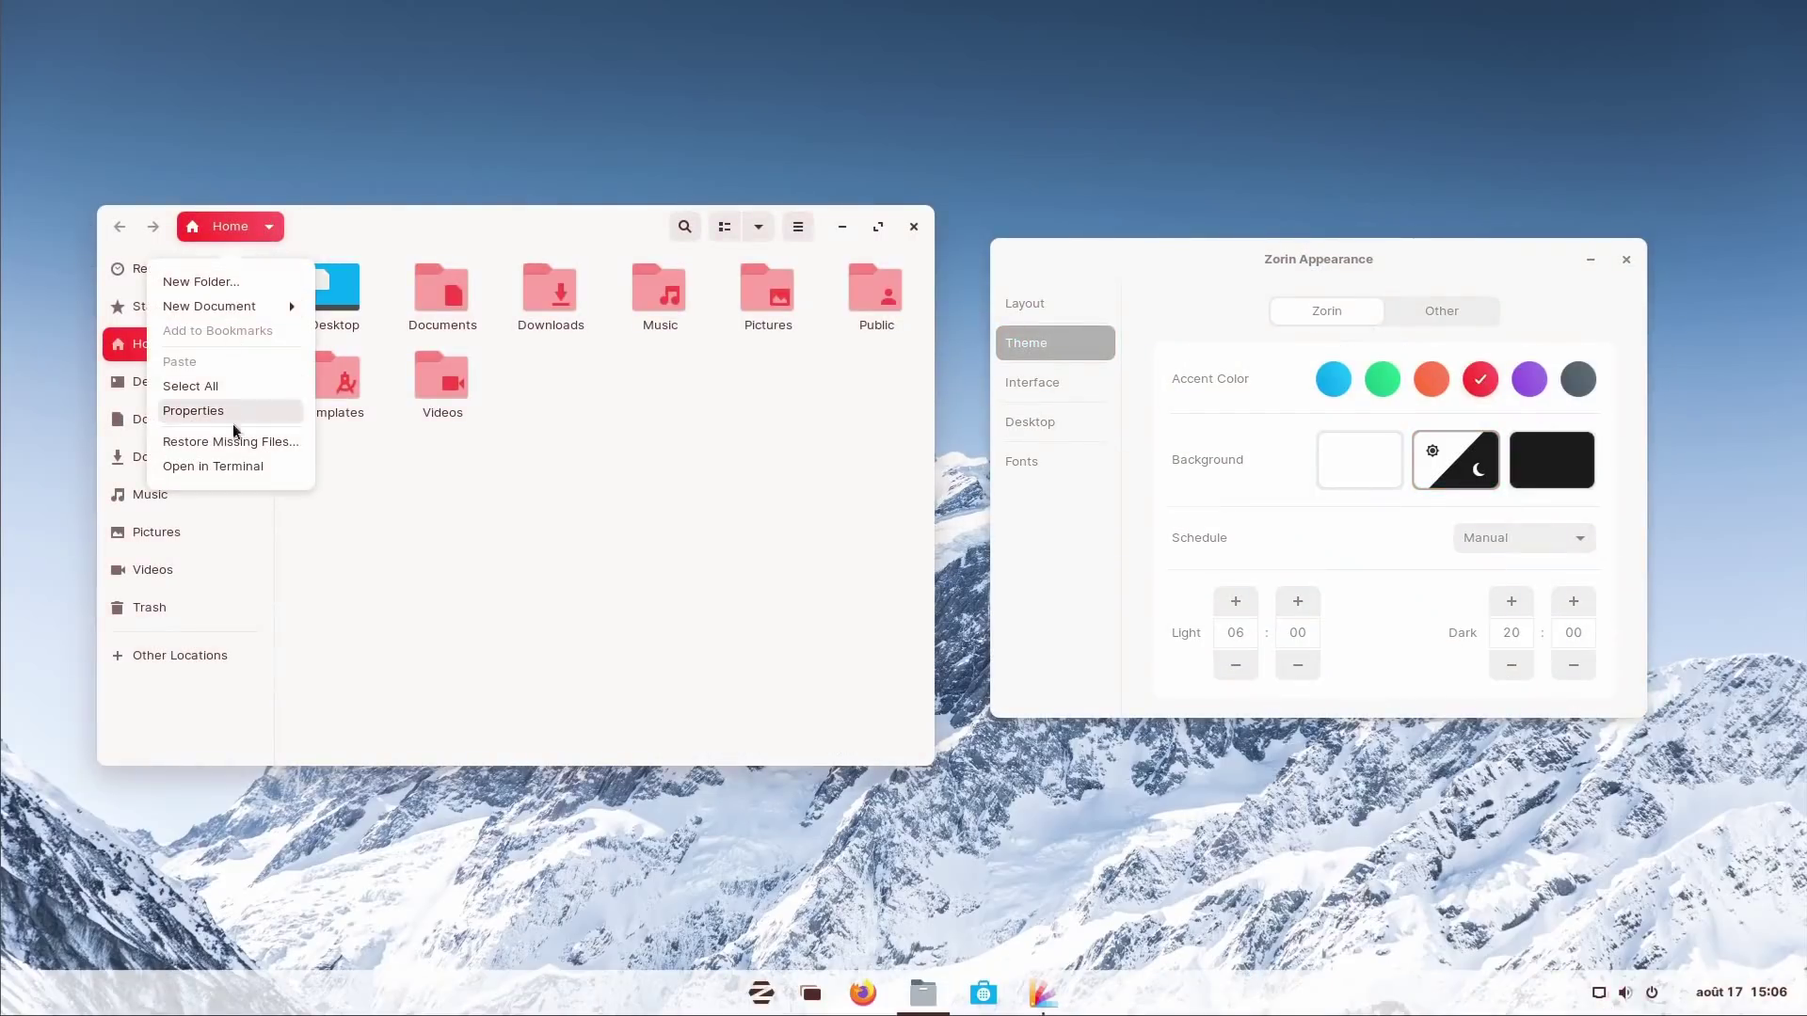
{"action": "left_click", "coordinate": [1447, 409]}
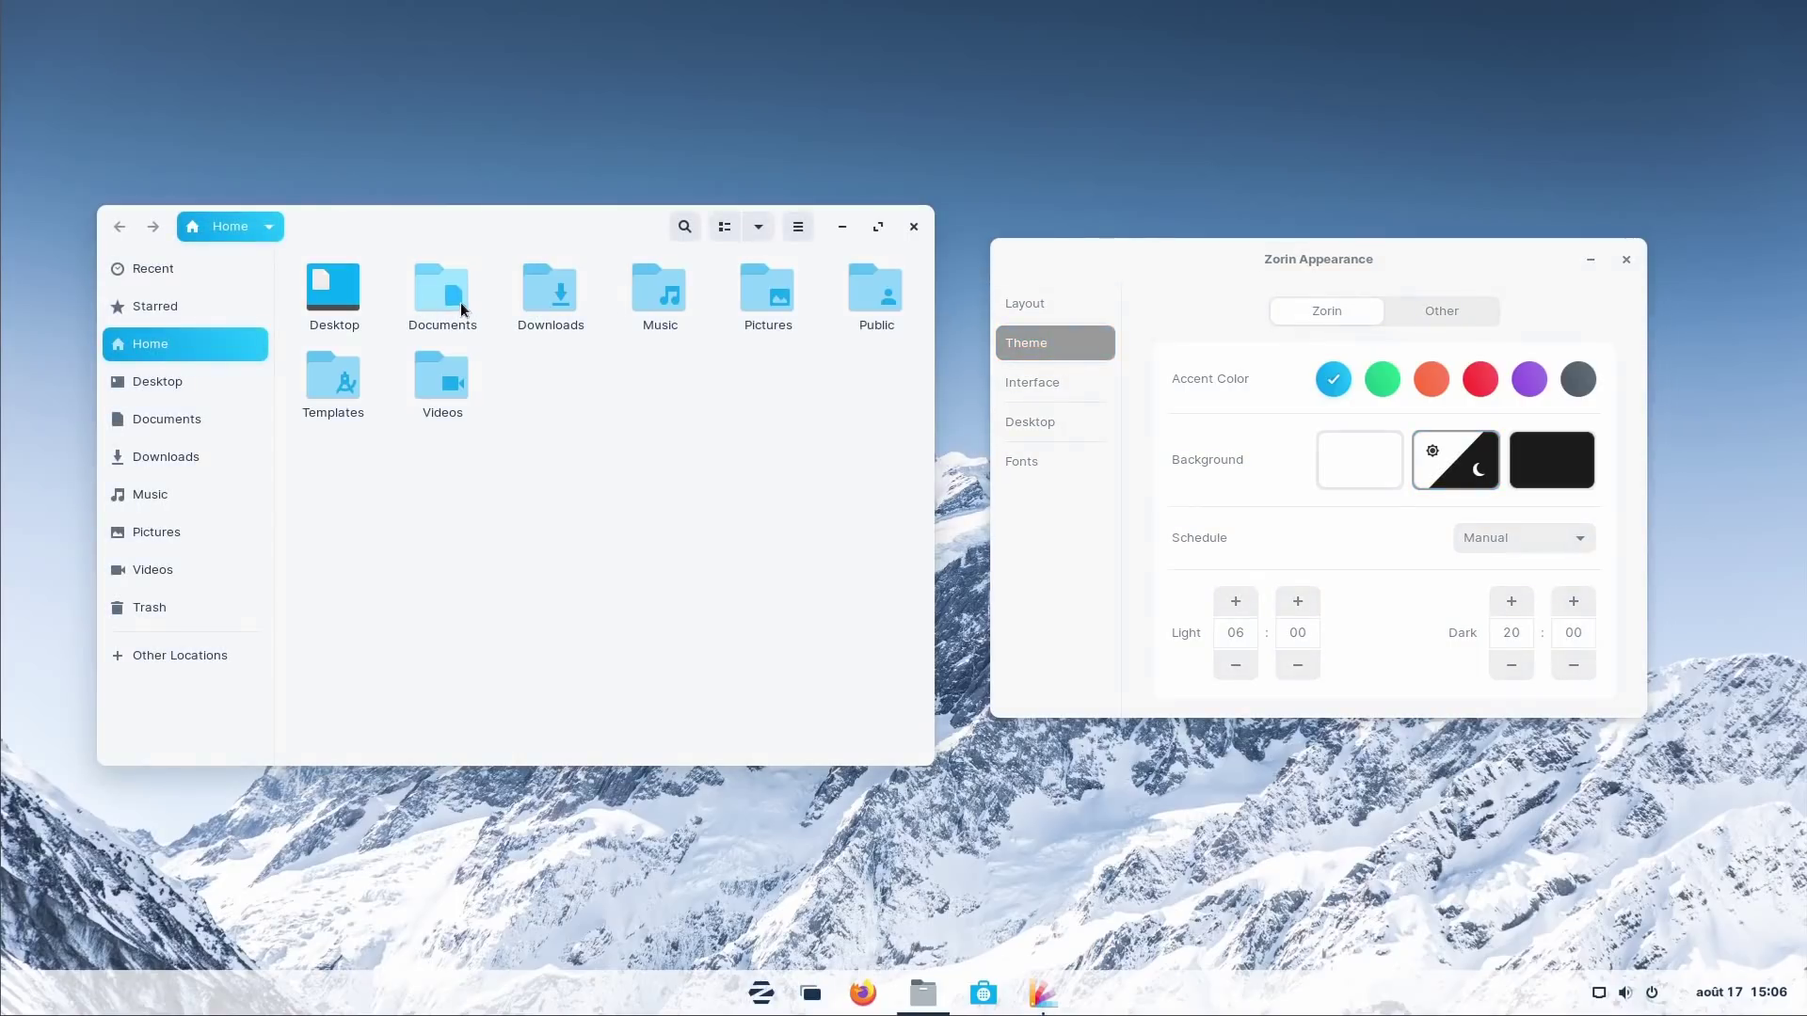
{"action": "right_click", "coordinate": [461, 301]}
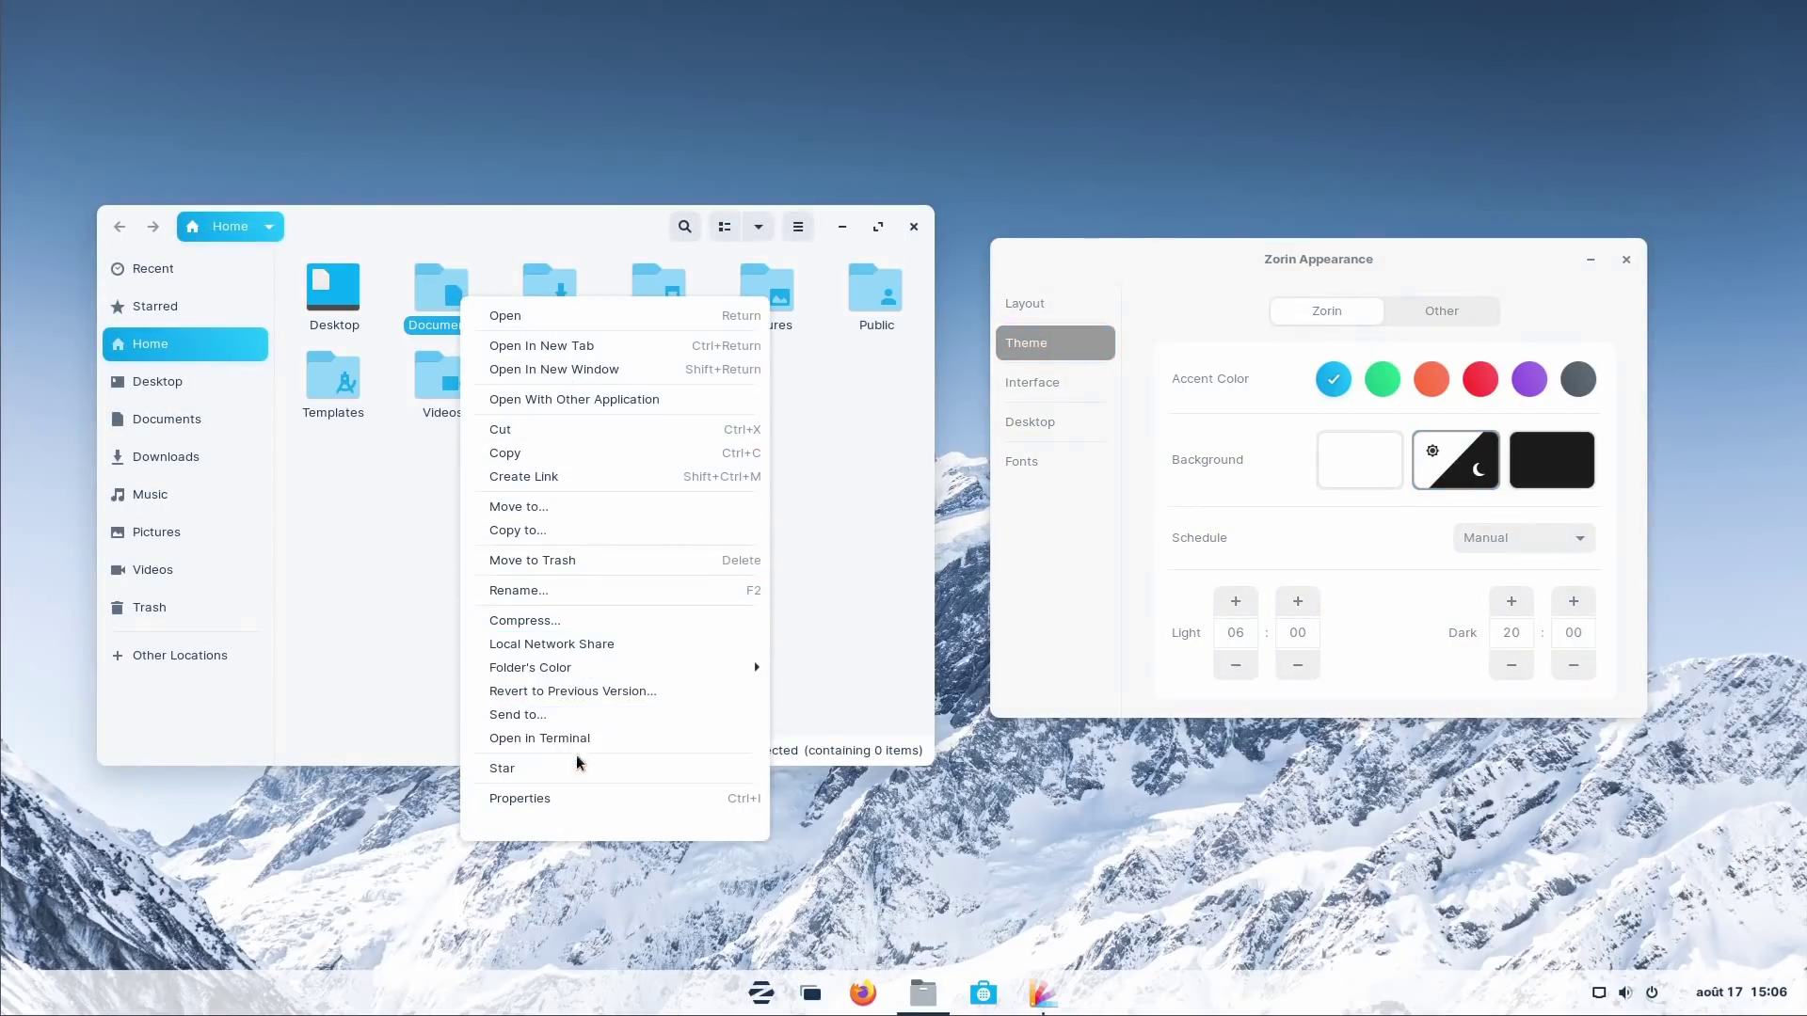
{"action": "left_click", "coordinate": [574, 800]}
{"action": "left_click", "coordinate": [472, 341]}
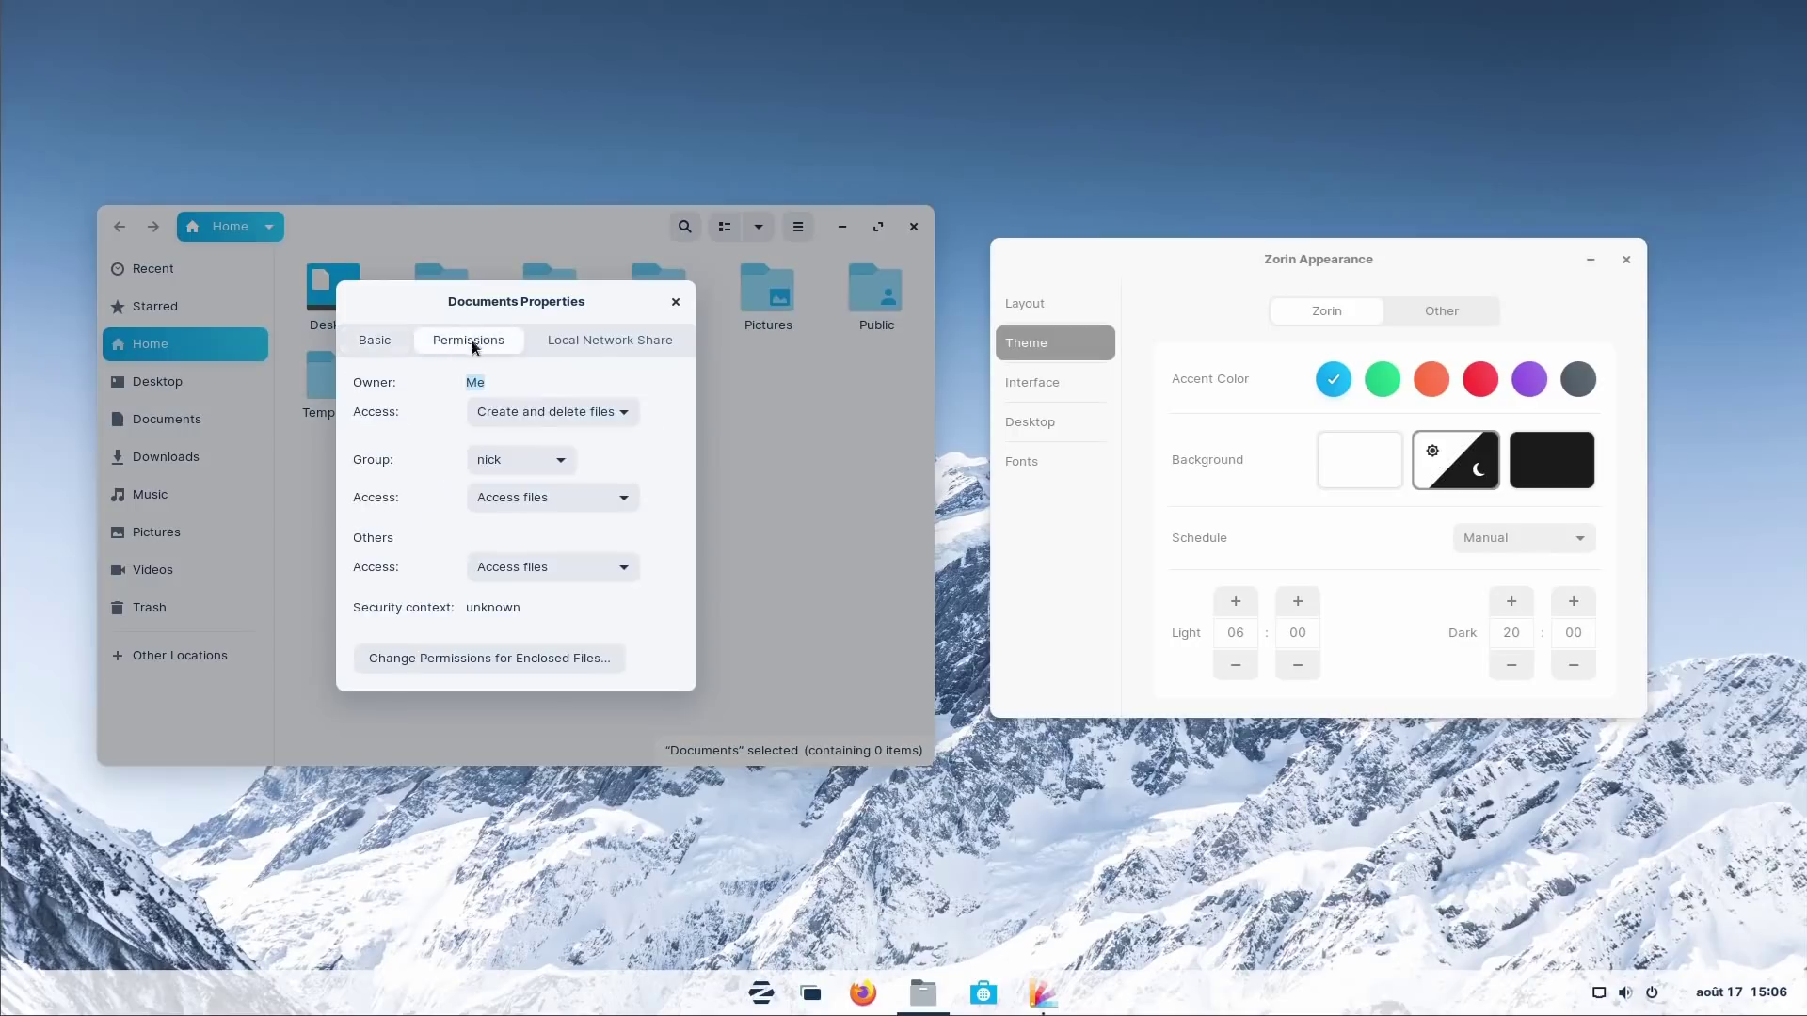
{"action": "left_click", "coordinate": [658, 393]}
{"action": "left_click", "coordinate": [557, 463]}
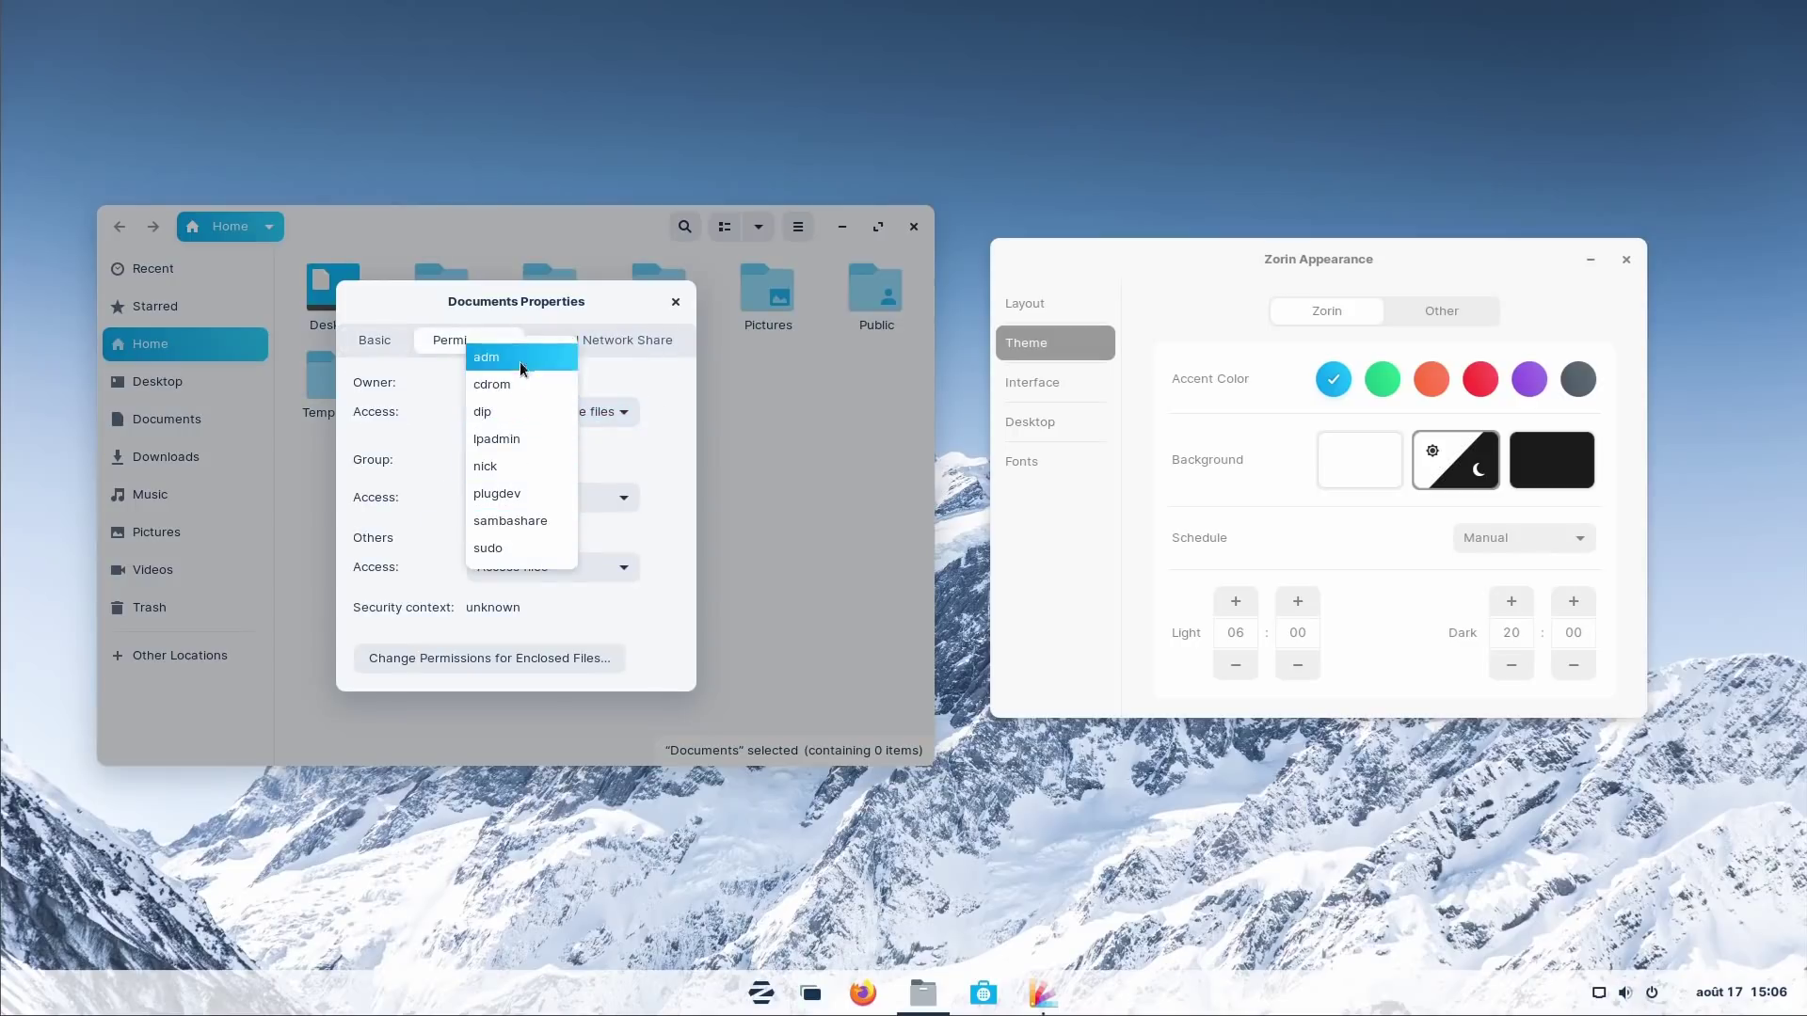
{"action": "left_click", "coordinate": [619, 350]}
{"action": "left_click", "coordinate": [615, 342]}
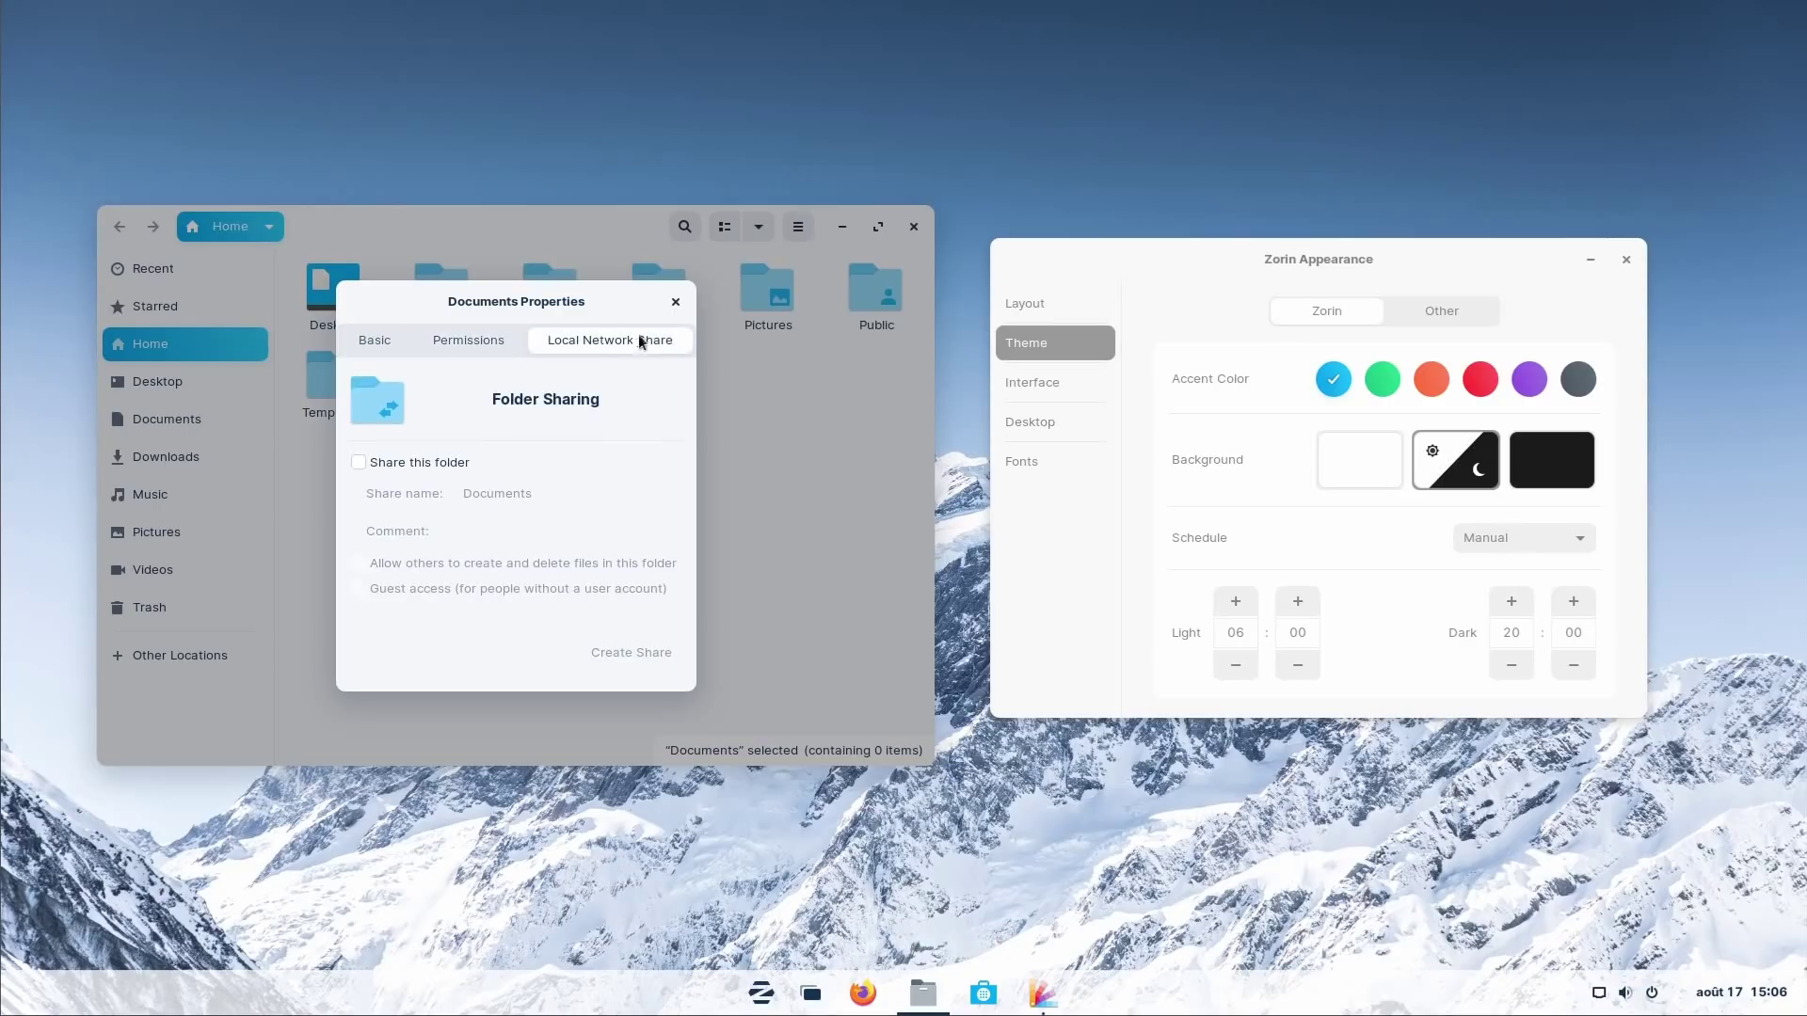
{"action": "left_click", "coordinate": [675, 302]}
{"action": "left_click", "coordinate": [799, 228]}
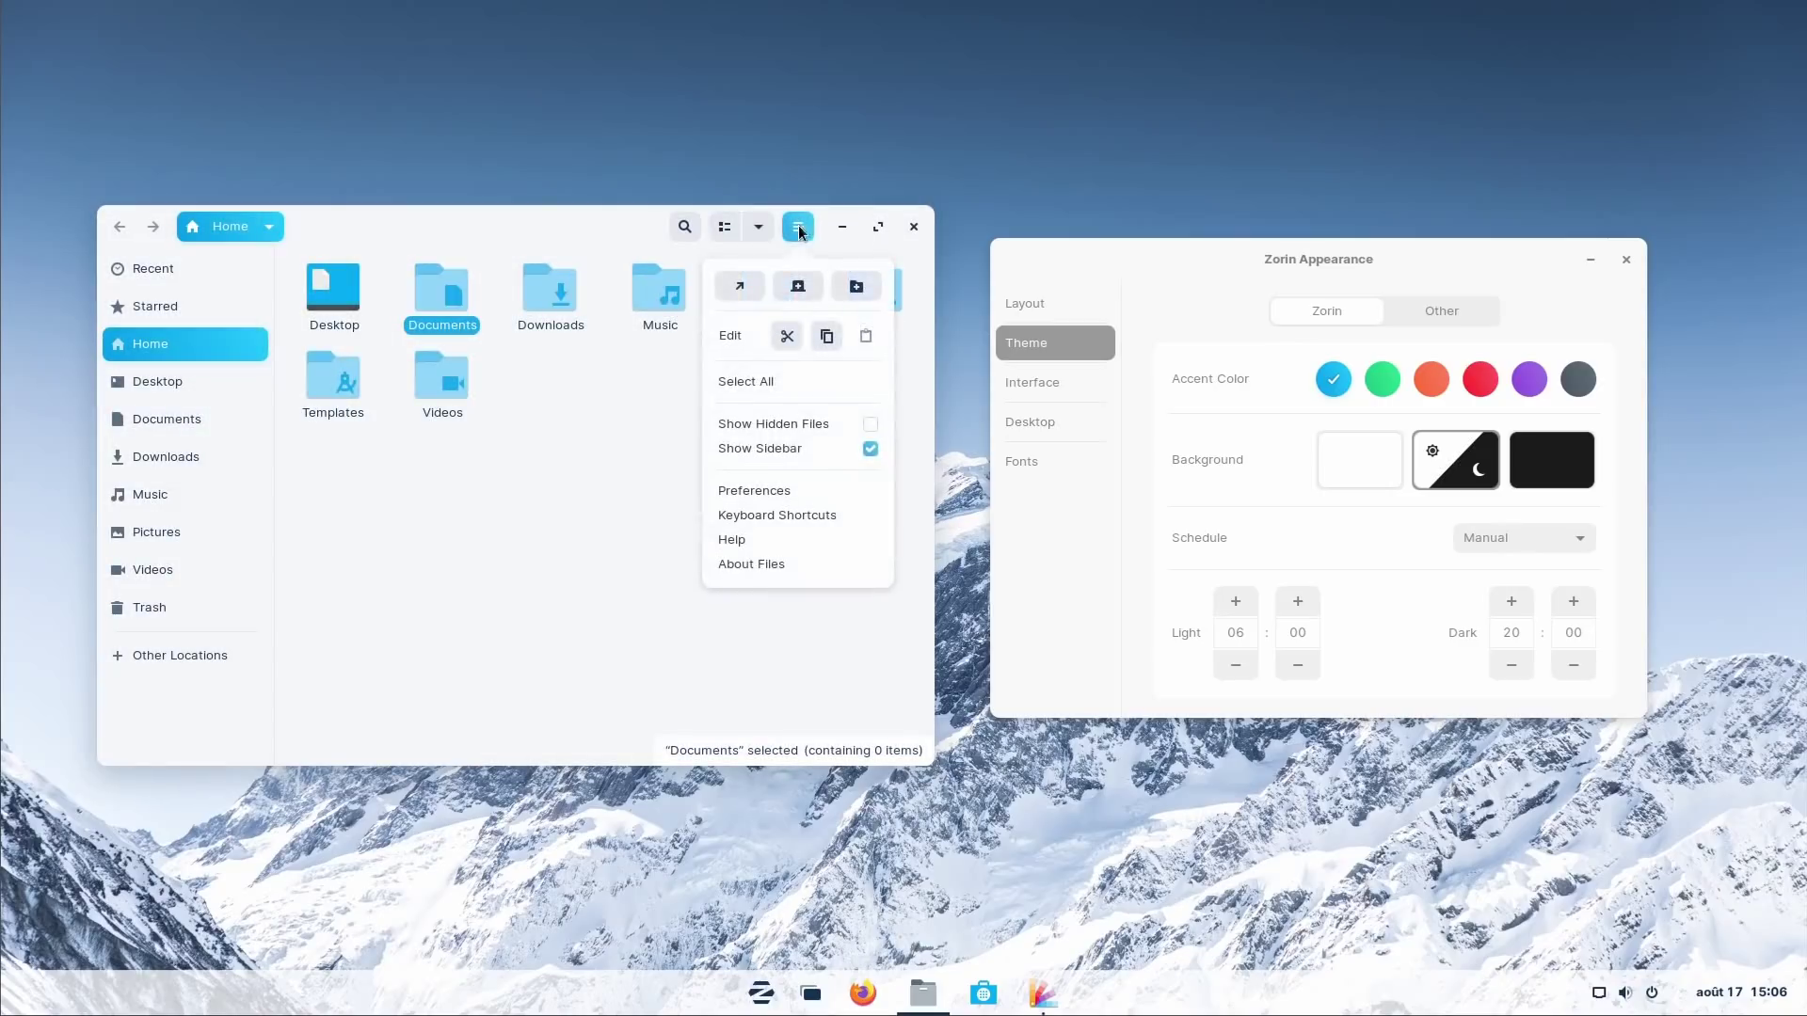
{"action": "left_click", "coordinate": [776, 491]}
{"action": "left_click", "coordinate": [441, 588]}
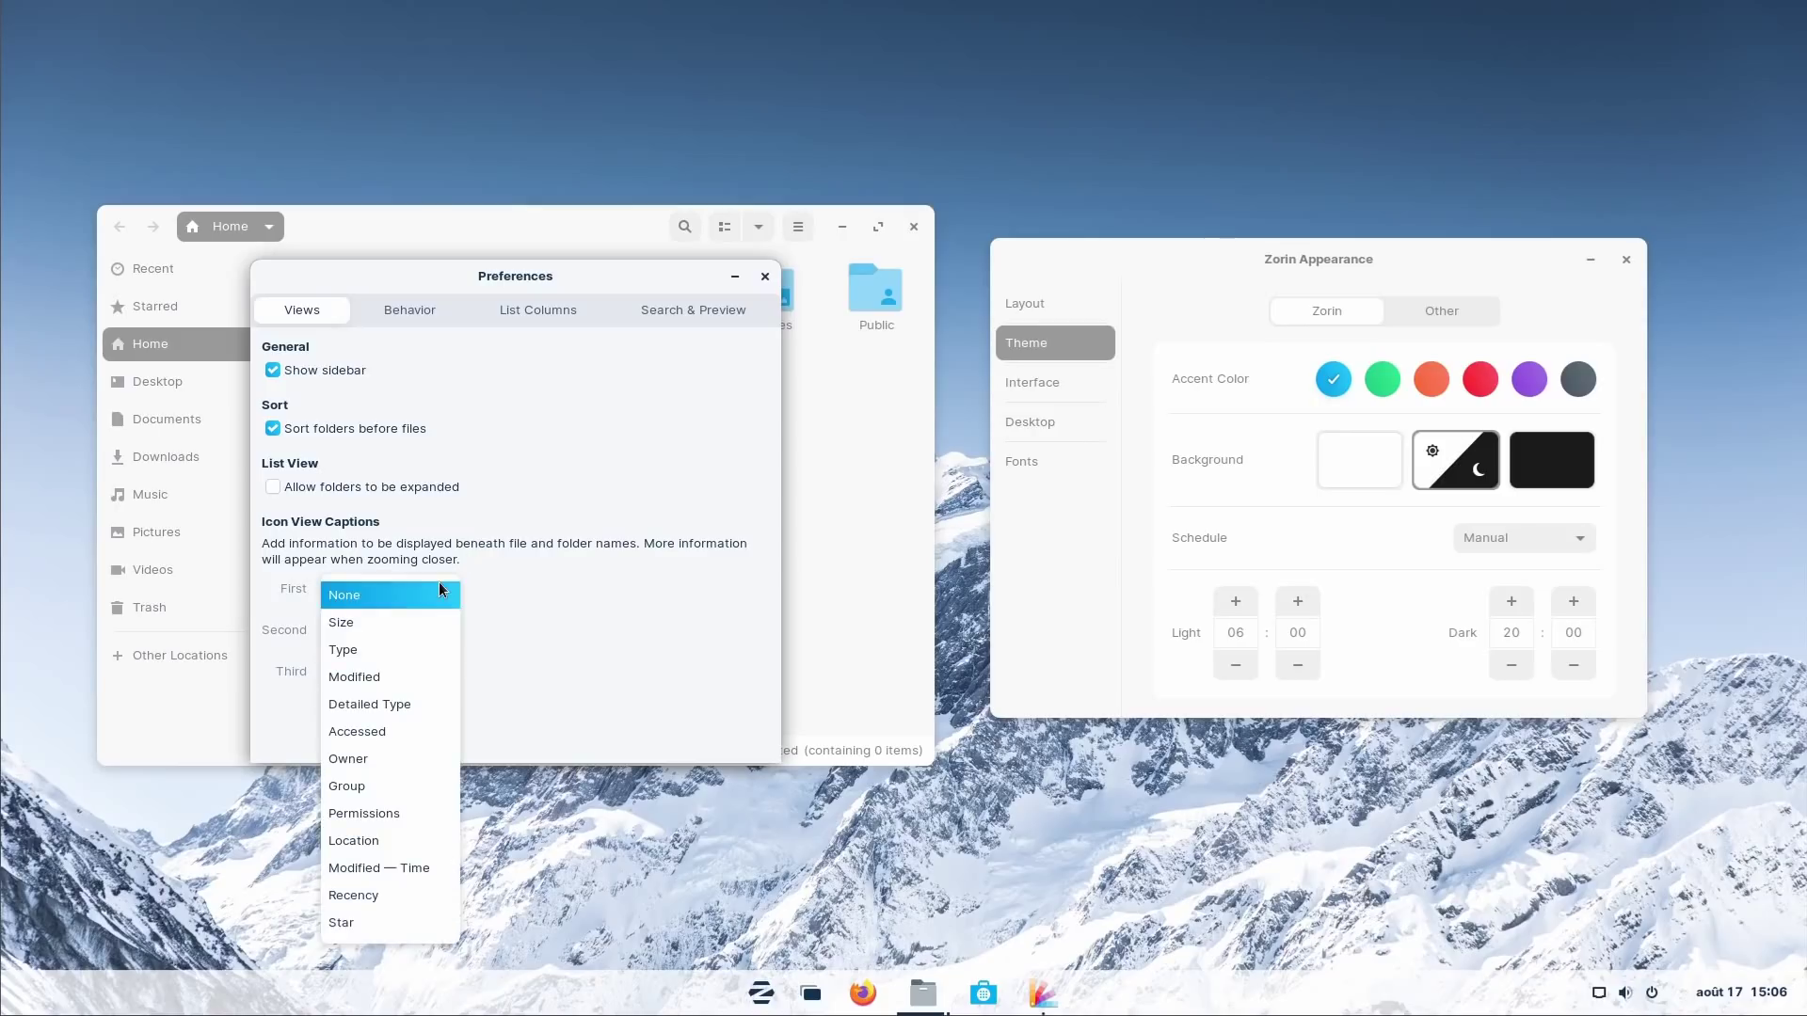
{"action": "left_click", "coordinate": [538, 610]}
{"action": "left_click", "coordinate": [426, 313]}
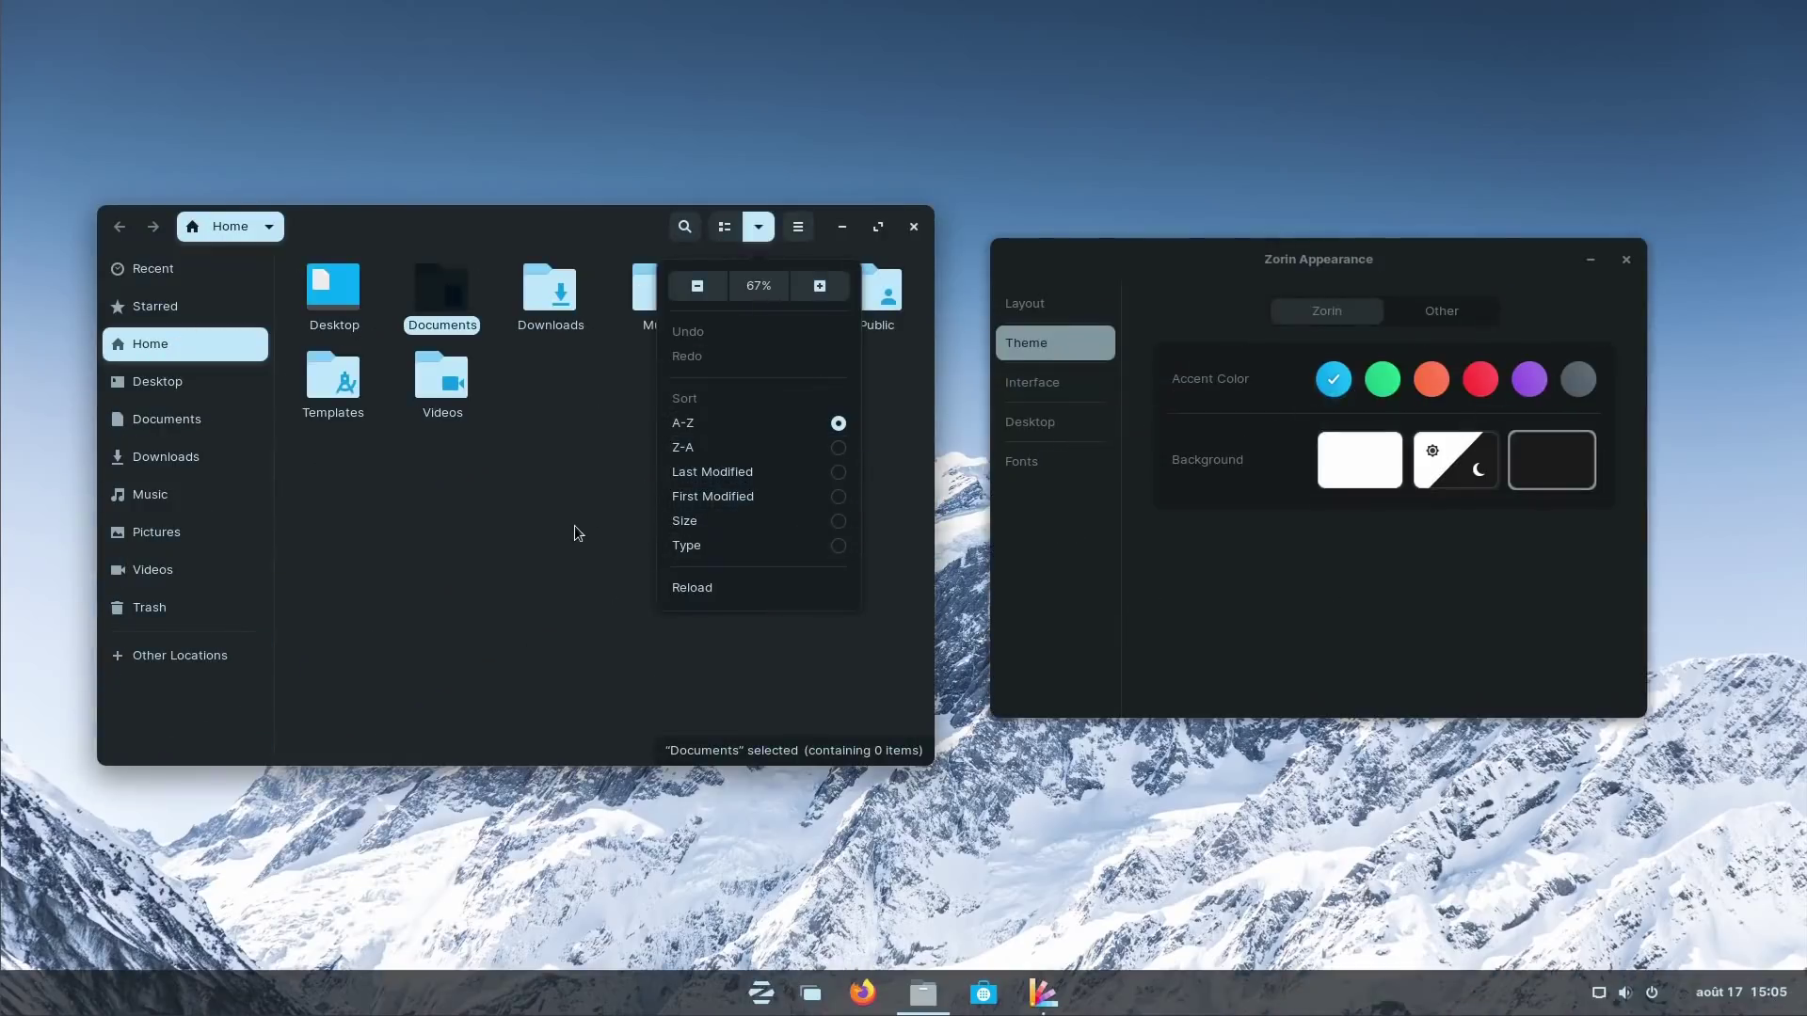
{"action": "left_click", "coordinate": [806, 252]}
{"action": "left_click", "coordinate": [798, 227]}
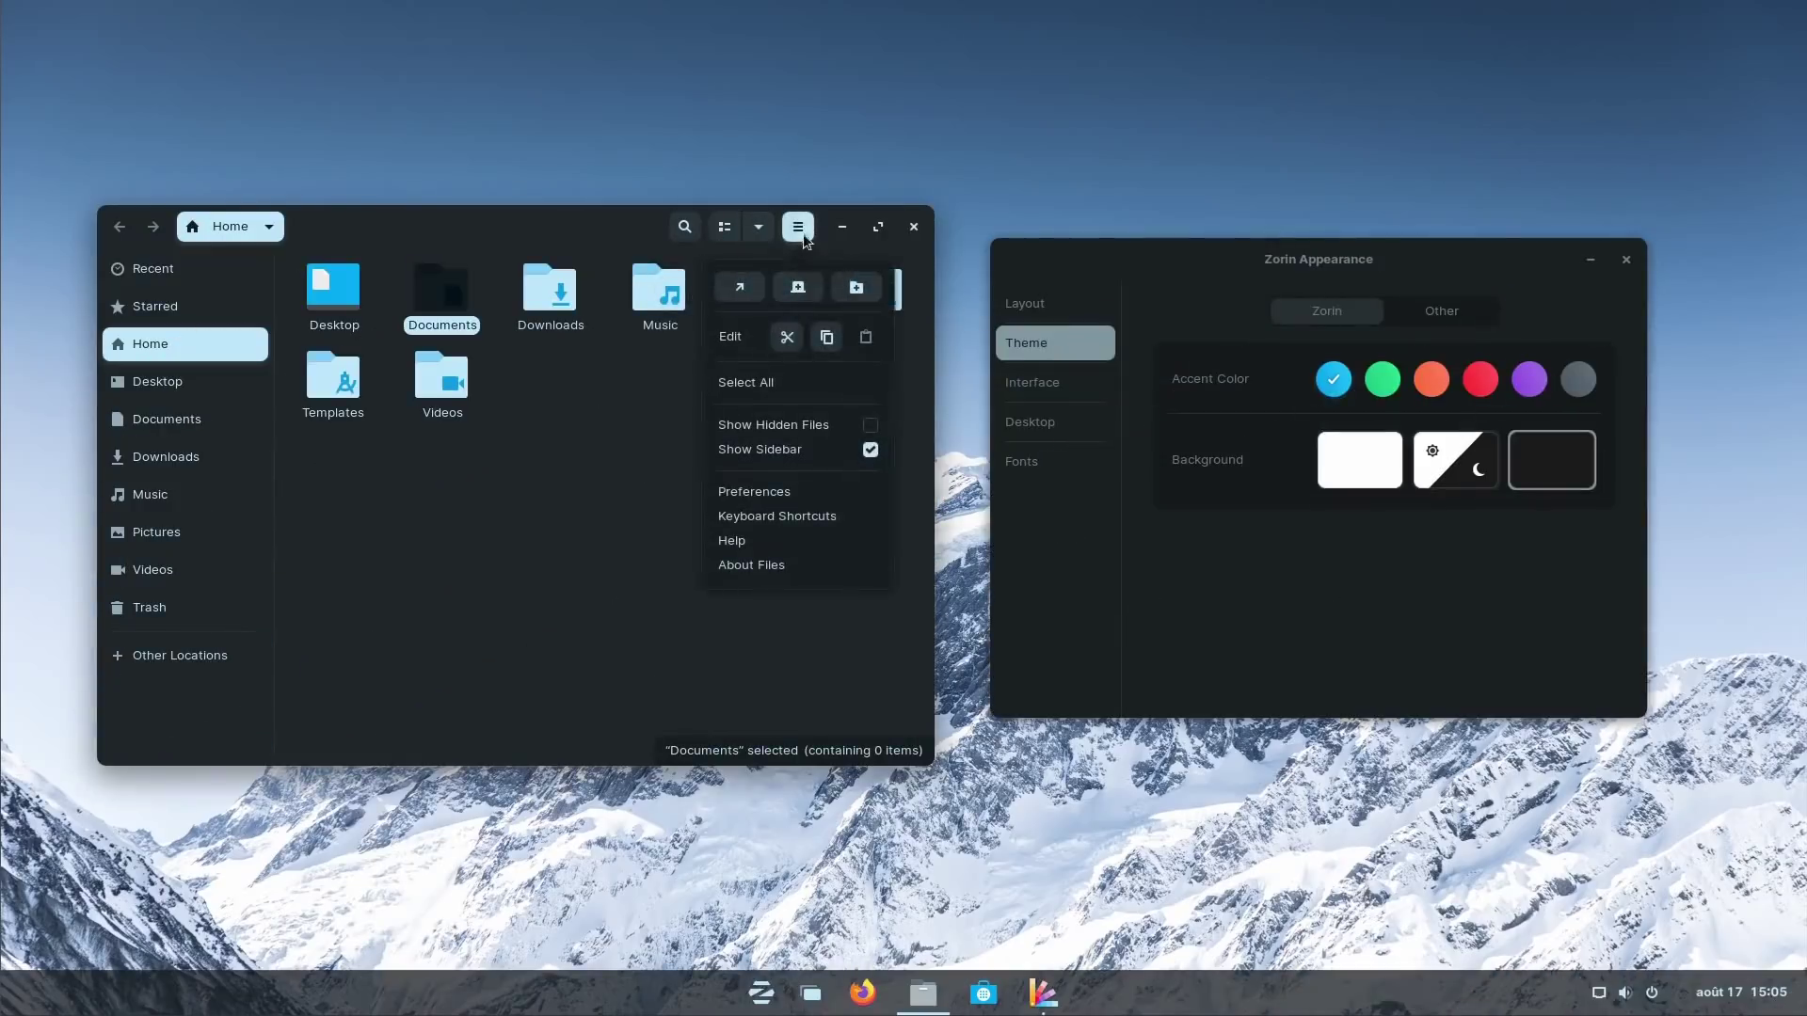
{"action": "left_click", "coordinate": [770, 499]}
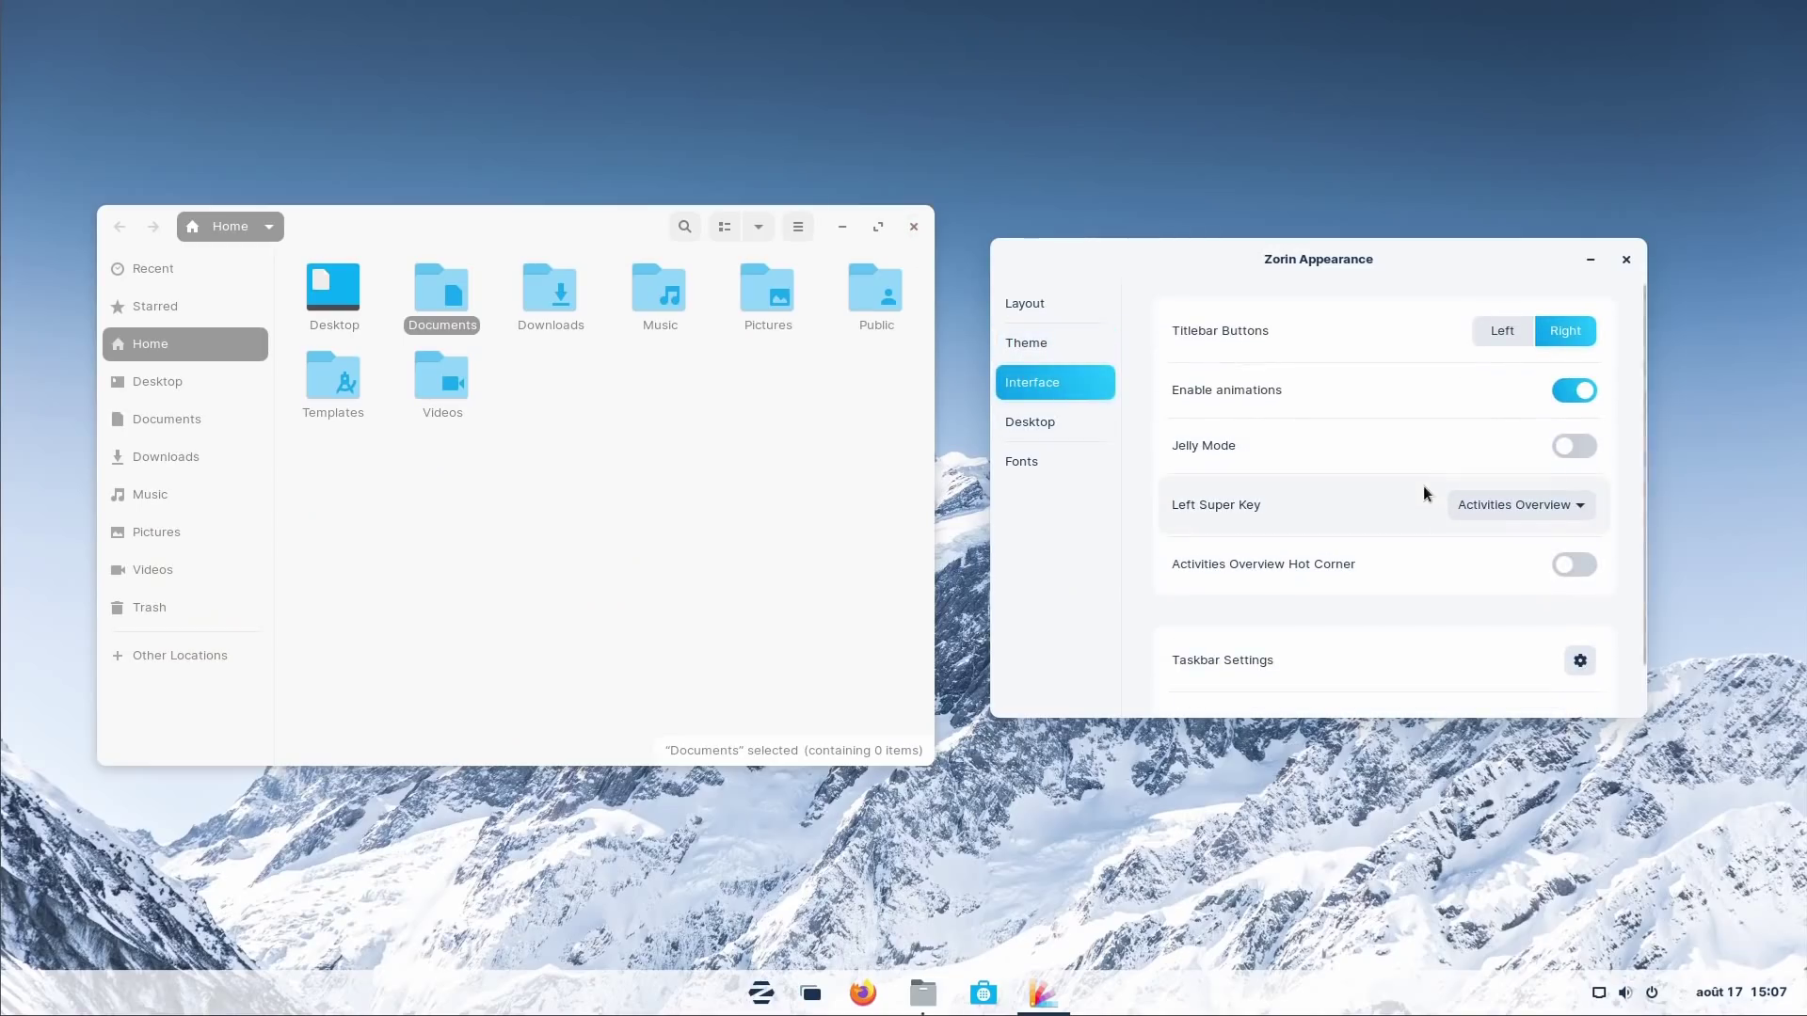
Step: Toggle Jelly Mode and watch the Files window wobble when dragged, minimized and restored
{"action": "left_click", "coordinate": [1578, 448]}
{"action": "mouse_move", "coordinate": [544, 224]}
{"action": "left_mouse_down"}
{"action": "mouse_move", "coordinate": [1154, 214]}
{"action": "mouse_move", "coordinate": [524, 182]}
{"action": "mouse_move", "coordinate": [1045, 177]}
{"action": "mouse_move", "coordinate": [826, 324]}
{"action": "mouse_move", "coordinate": [646, 109]}
{"action": "mouse_move", "coordinate": [556, 101]}
{"action": "mouse_move", "coordinate": [565, 295]}
{"action": "mouse_move", "coordinate": [565, 229]}
{"action": "left_mouse_up"}
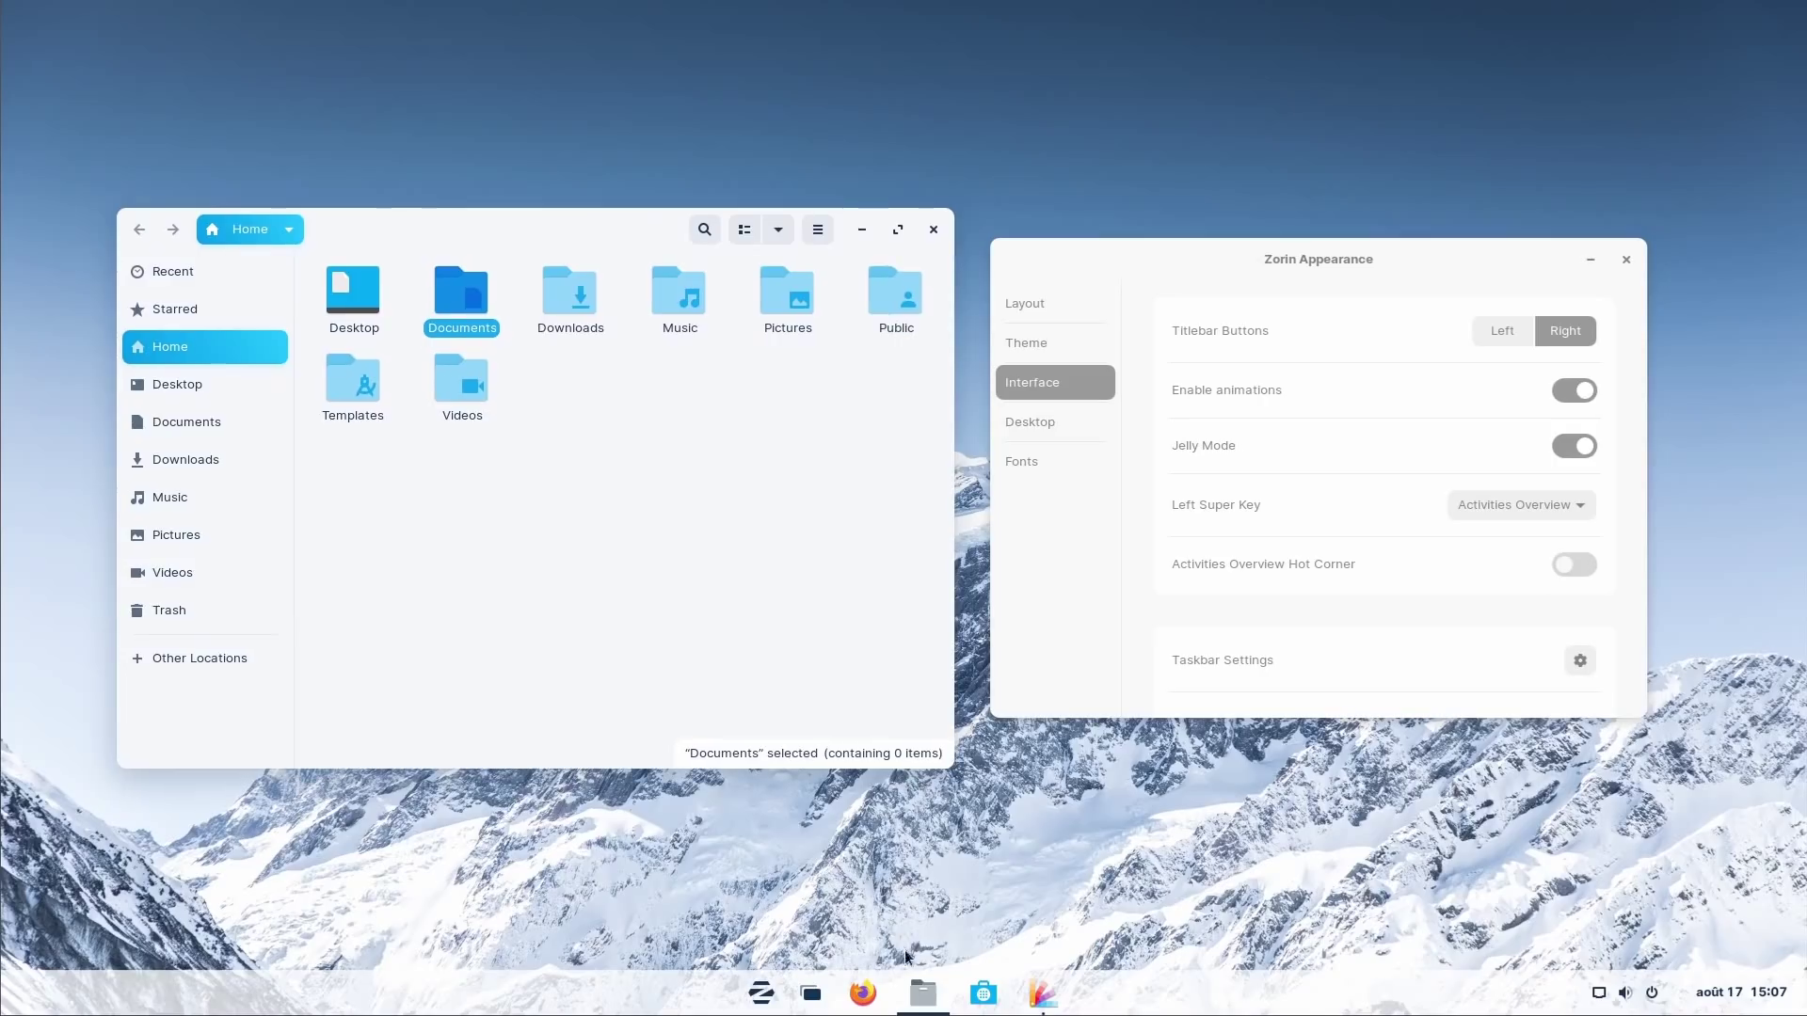
{"action": "left_click", "coordinate": [927, 998]}
{"action": "left_click", "coordinate": [927, 996]}
{"action": "left_click", "coordinate": [927, 996]}
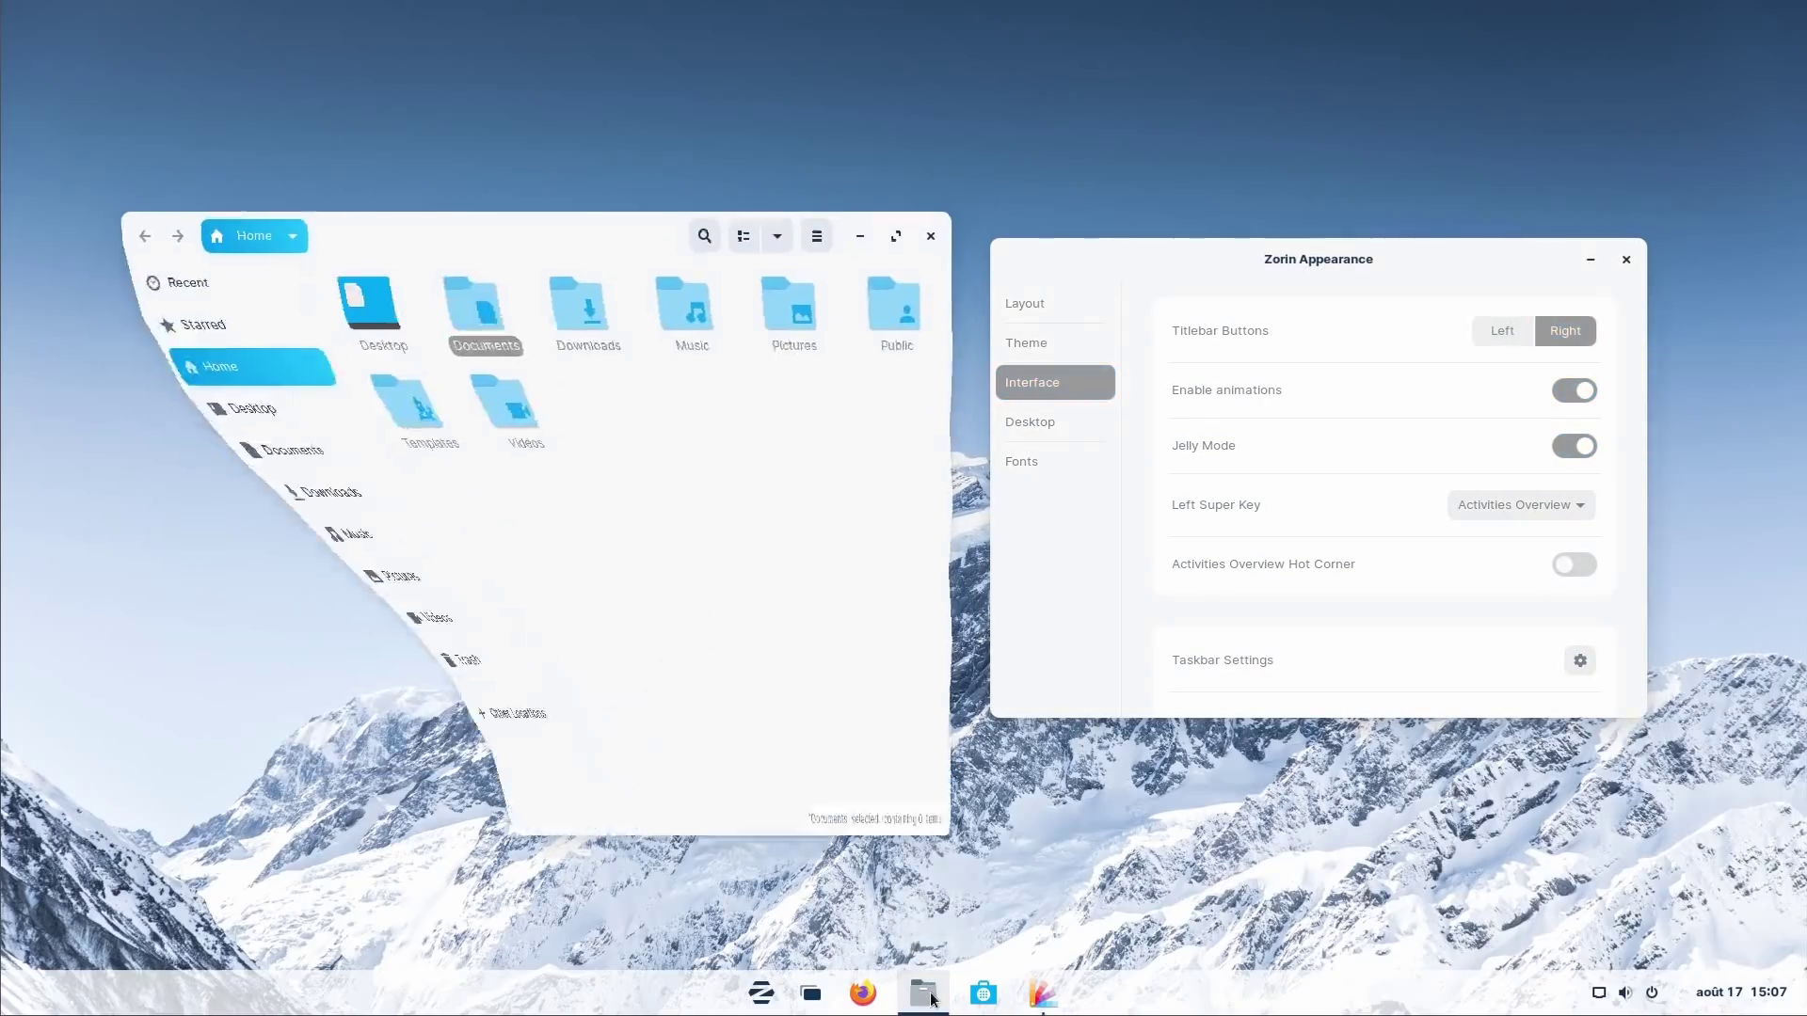
{"action": "left_click", "coordinate": [927, 996]}
{"action": "left_click", "coordinate": [1575, 445]}
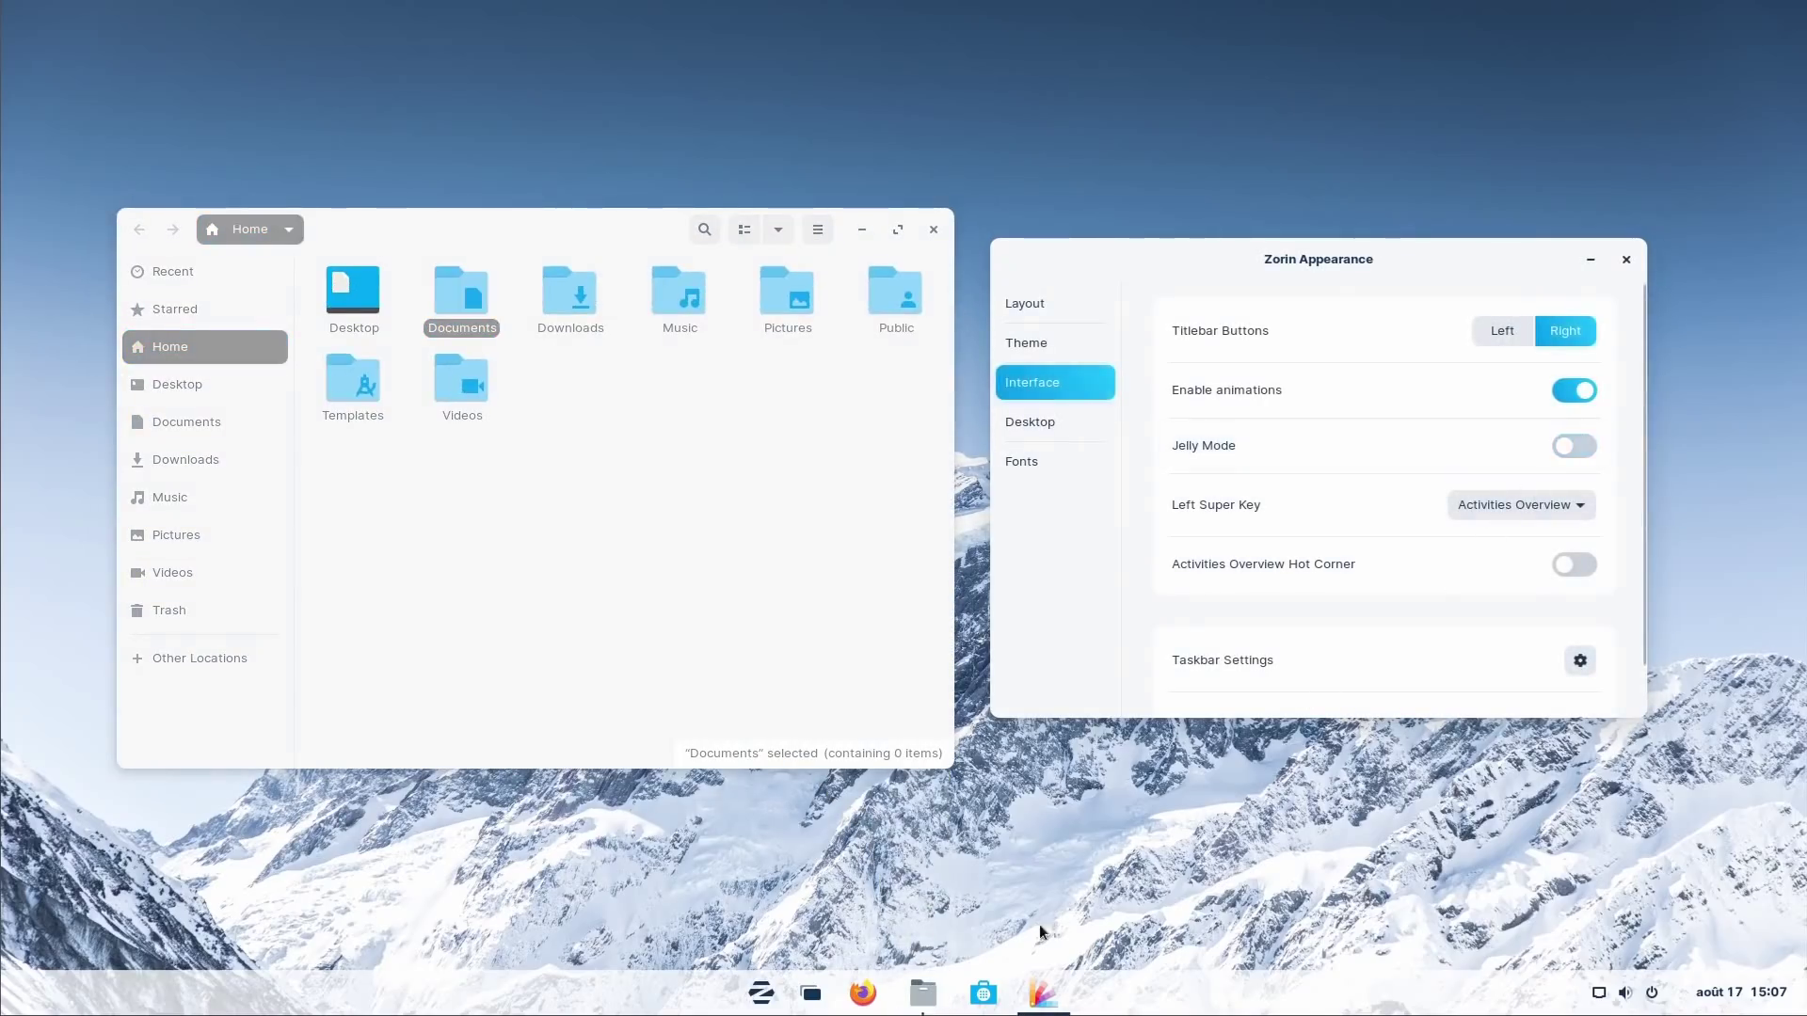
Step: Browse the Desktop, Fonts, Layout and Theme pages, then set titlebar buttons Left and back to Right
{"action": "left_click", "coordinate": [1029, 421]}
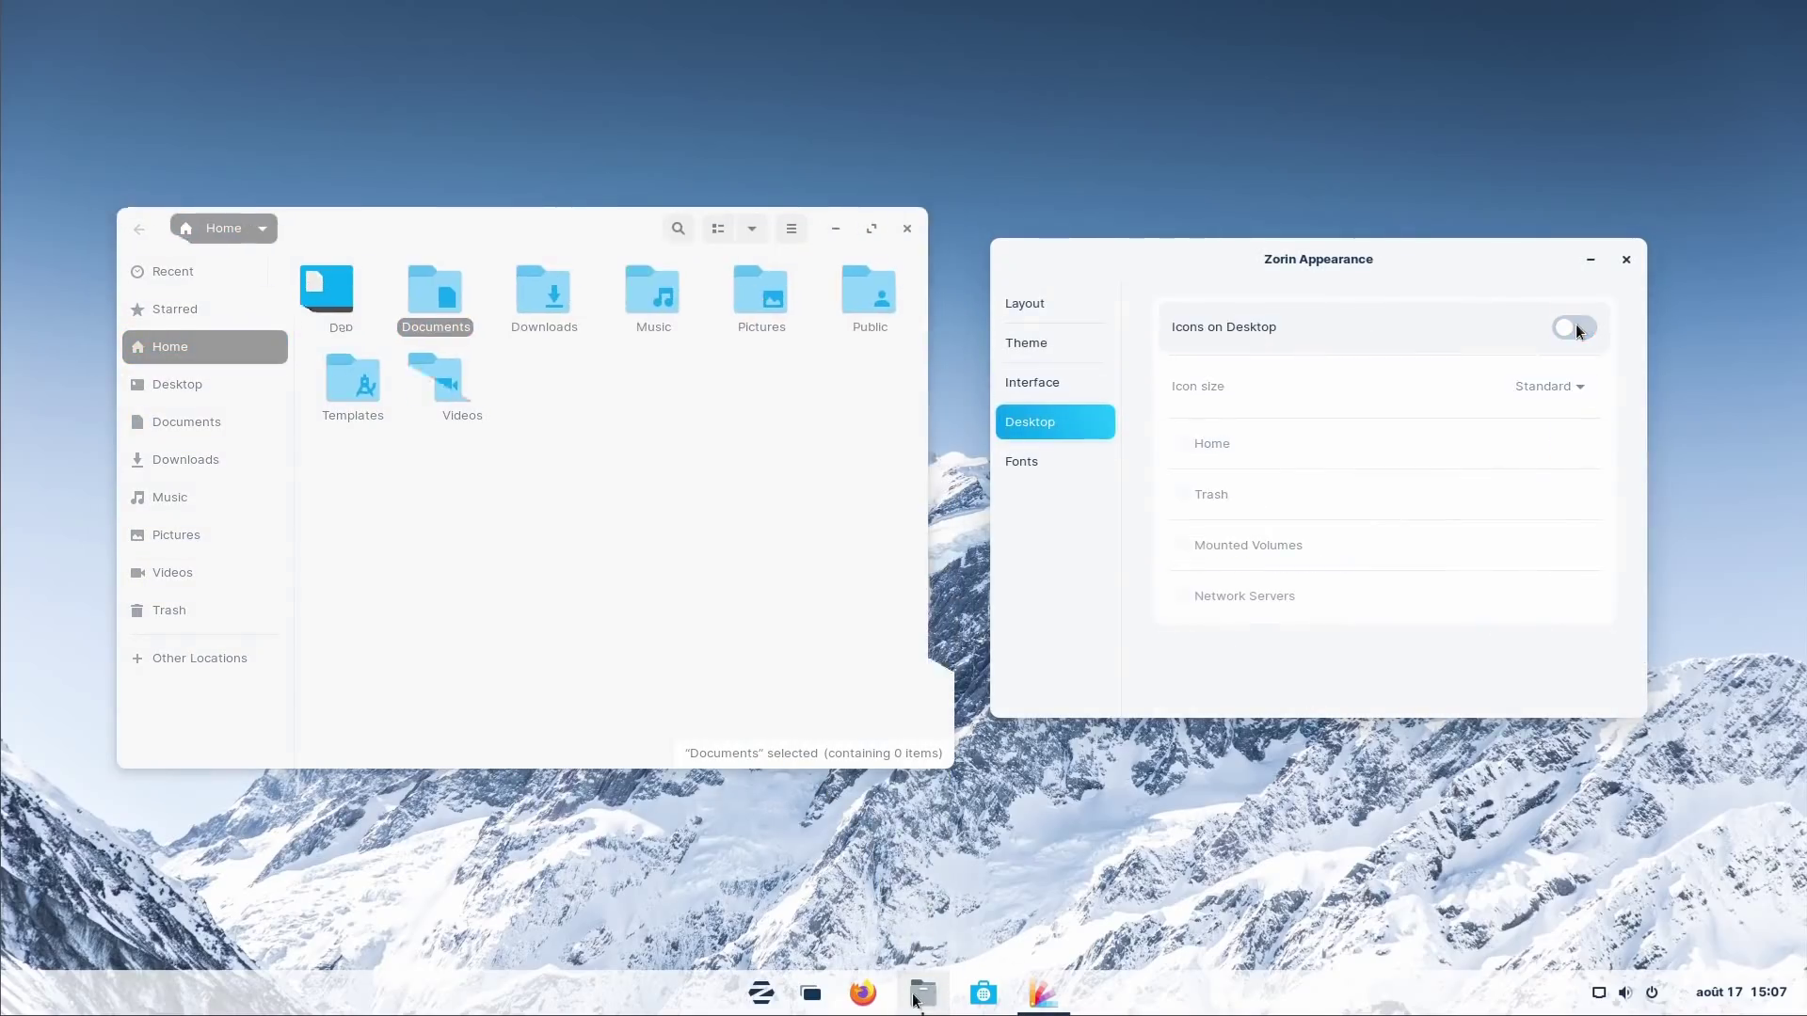
{"action": "left_click", "coordinate": [1023, 461]}
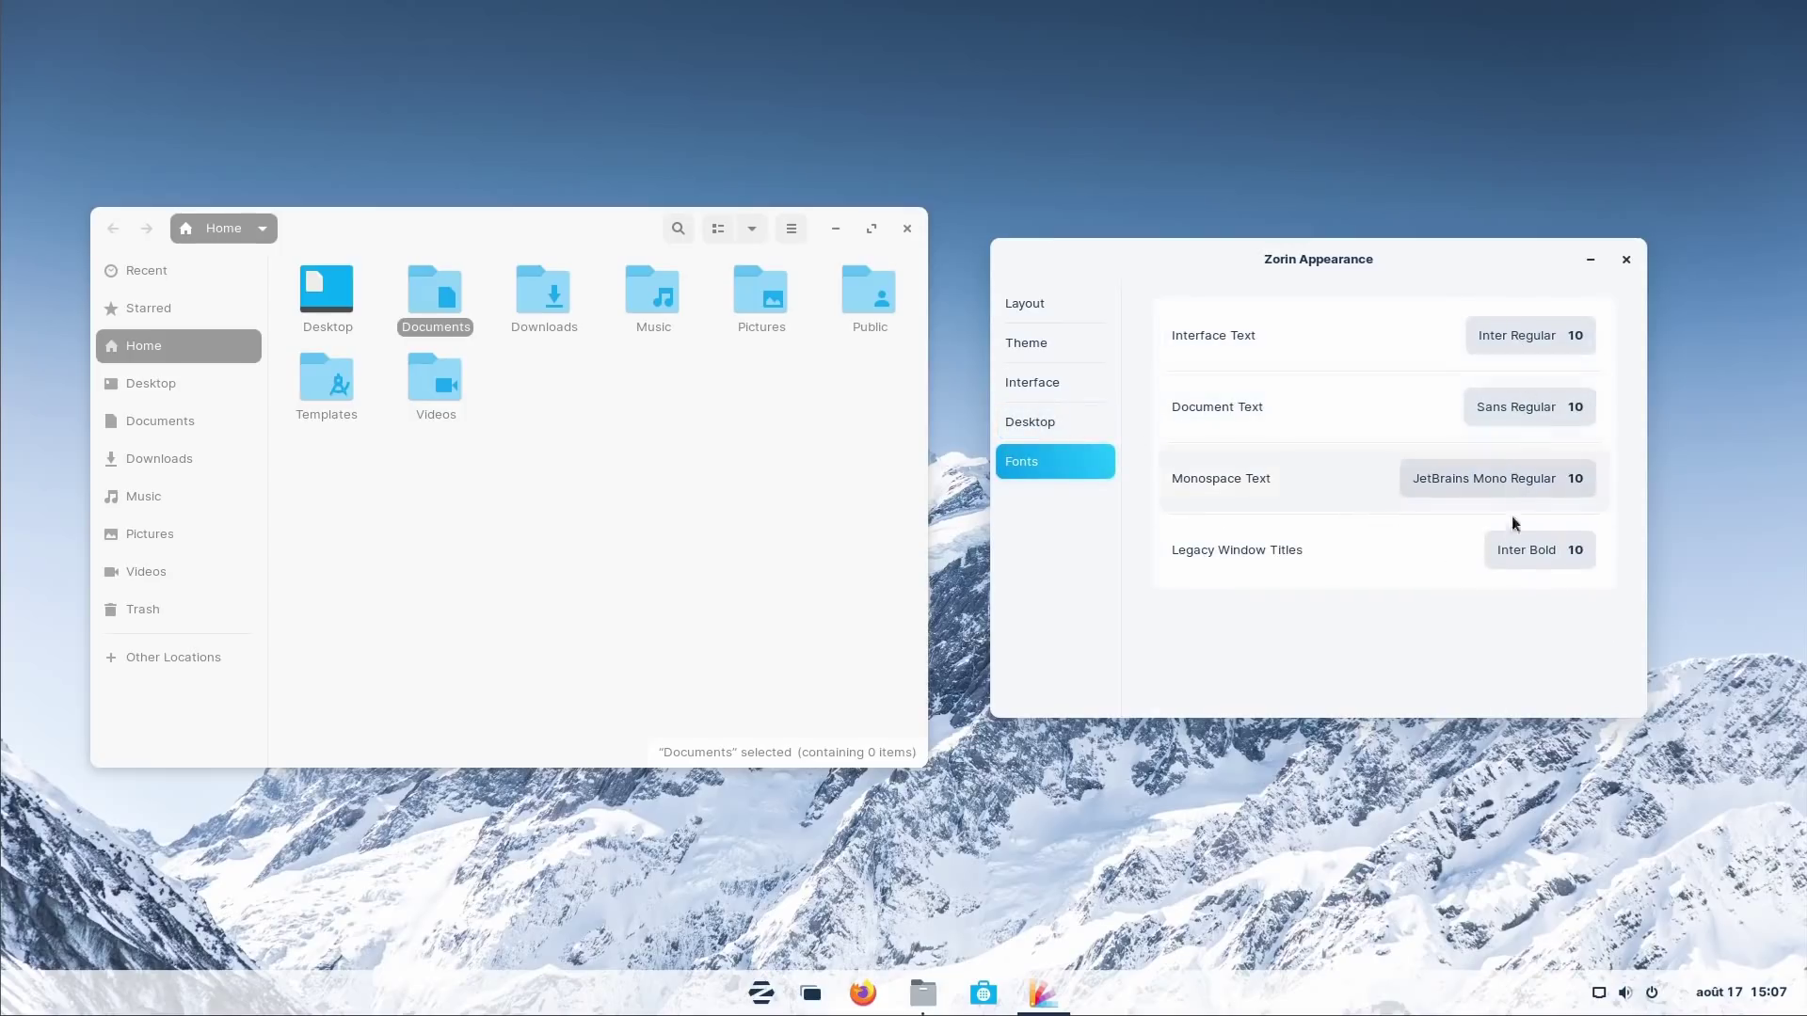
{"action": "left_click", "coordinate": [1056, 315]}
{"action": "left_click", "coordinate": [1041, 341]}
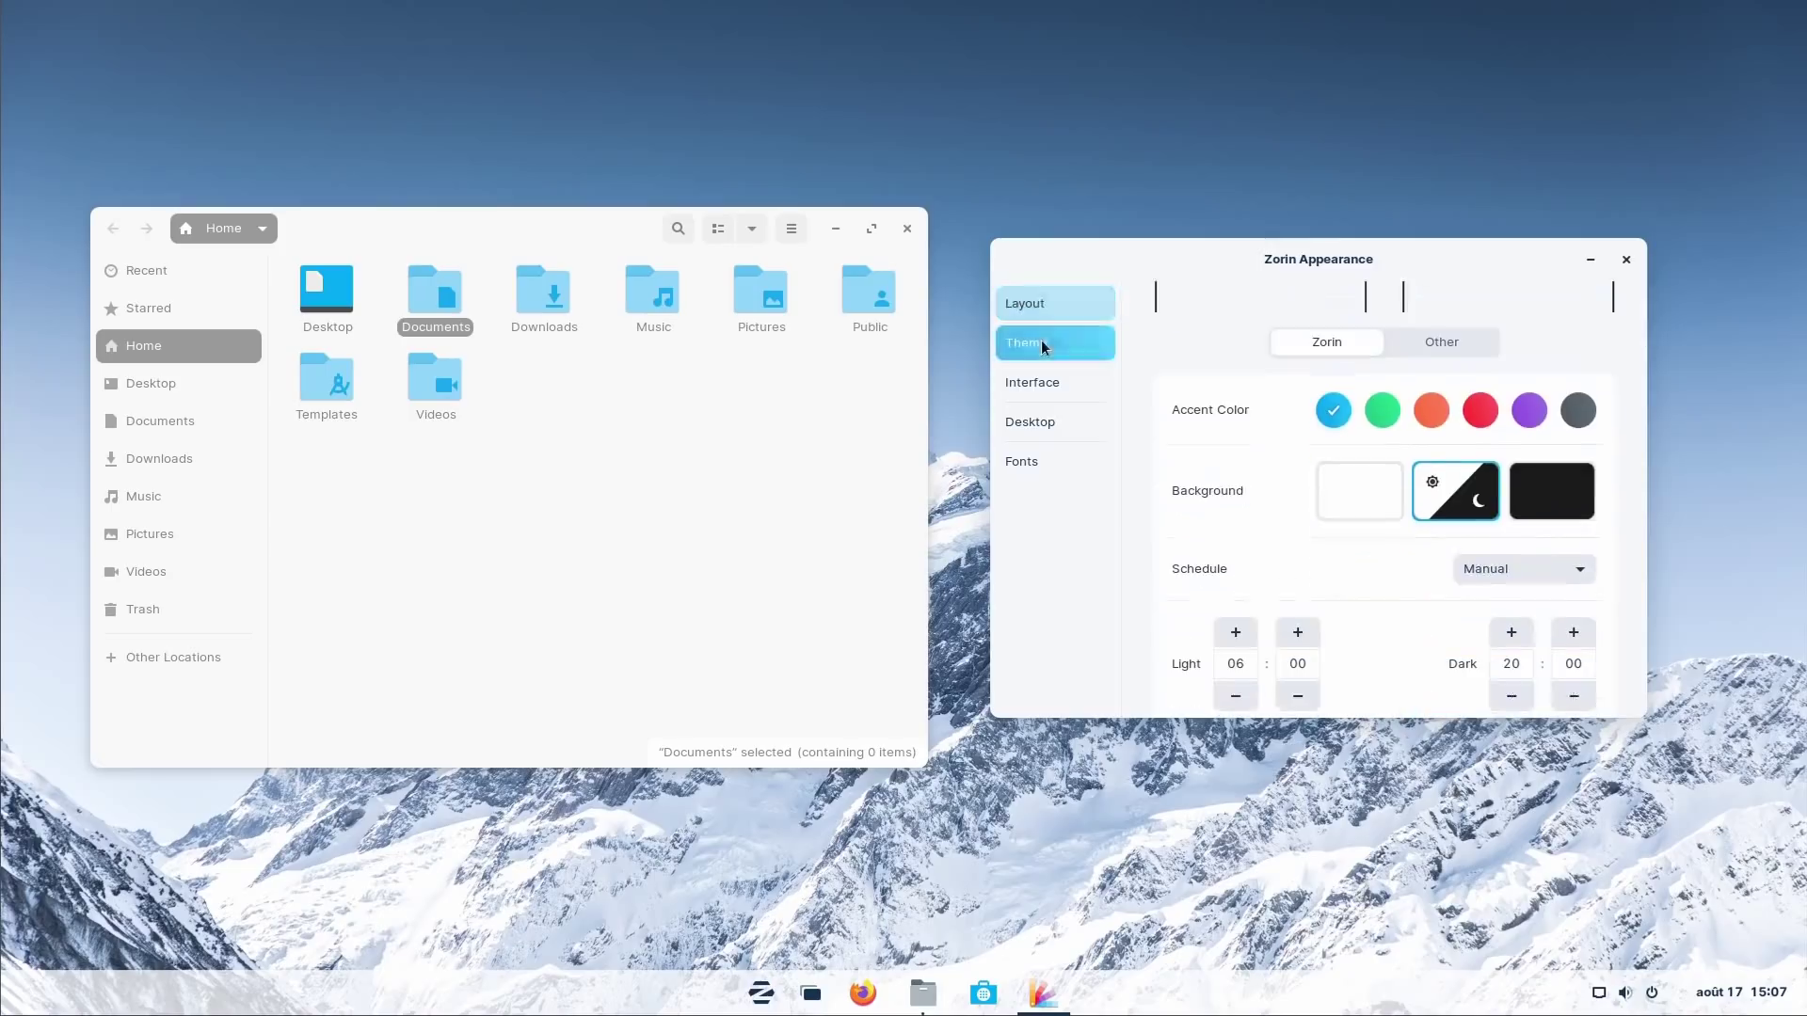
{"action": "left_click", "coordinate": [1047, 382]}
{"action": "left_click", "coordinate": [1499, 336]}
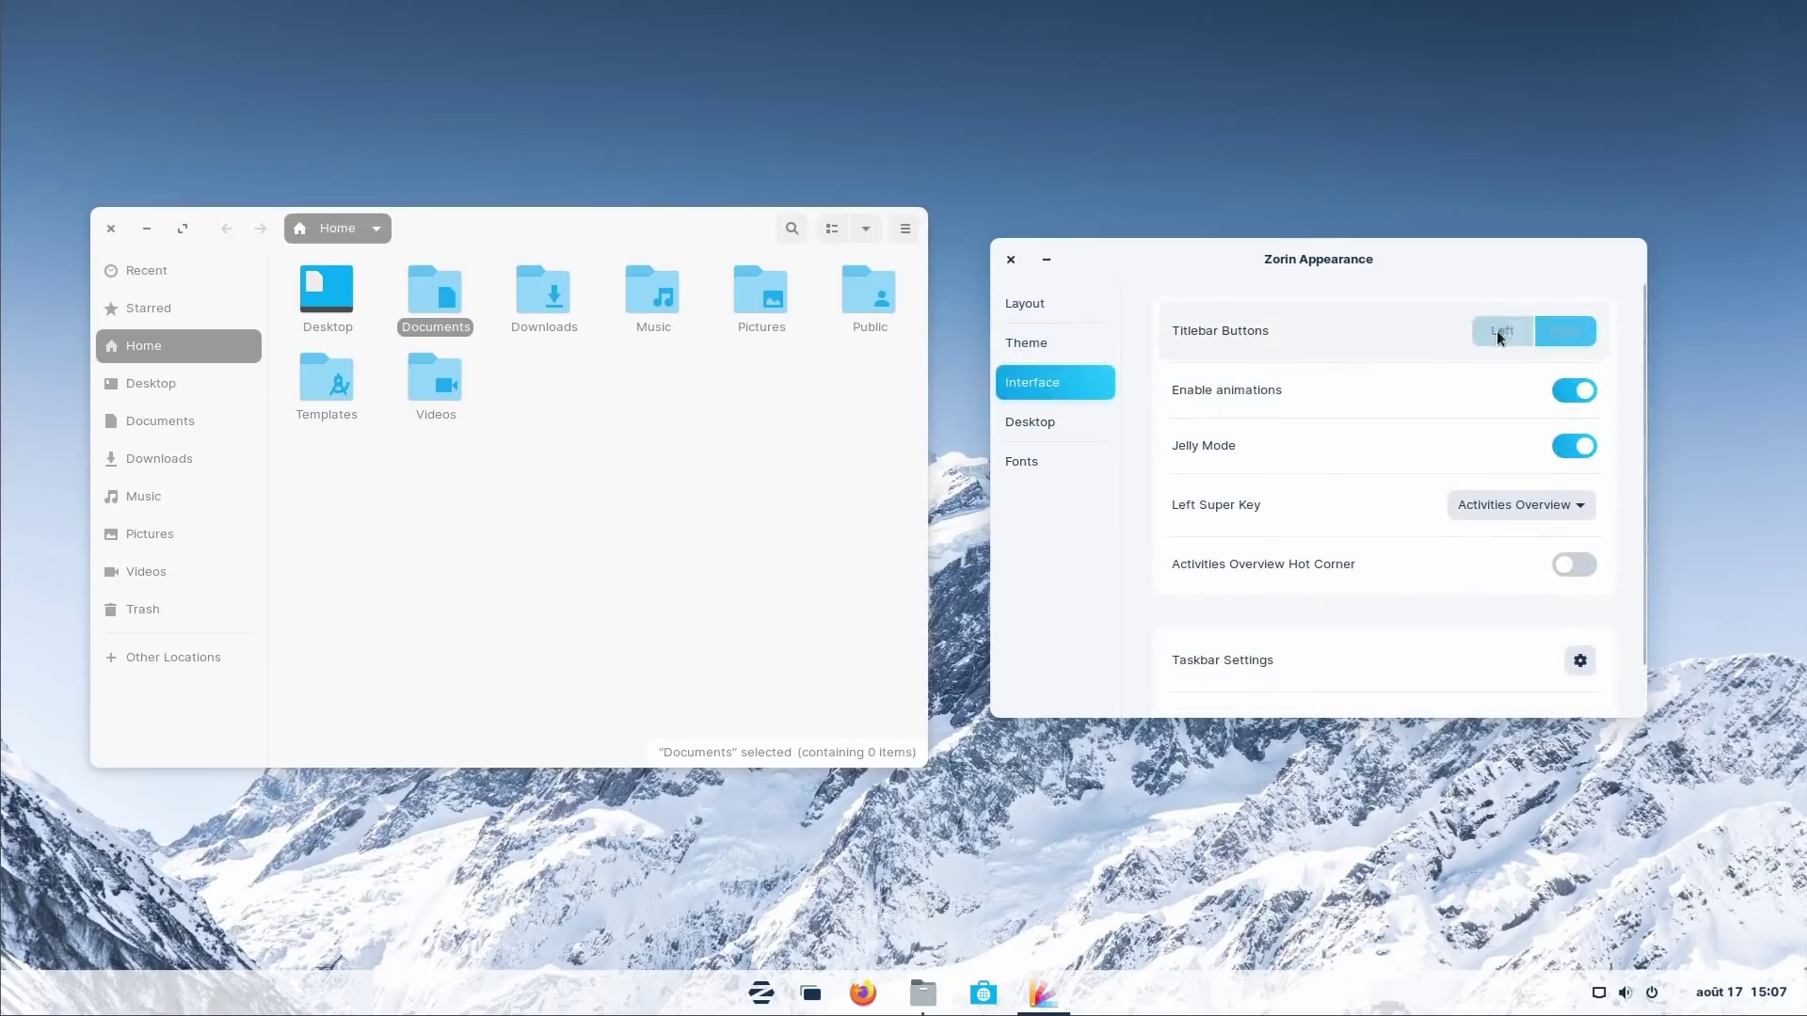
{"action": "left_click", "coordinate": [1571, 335]}
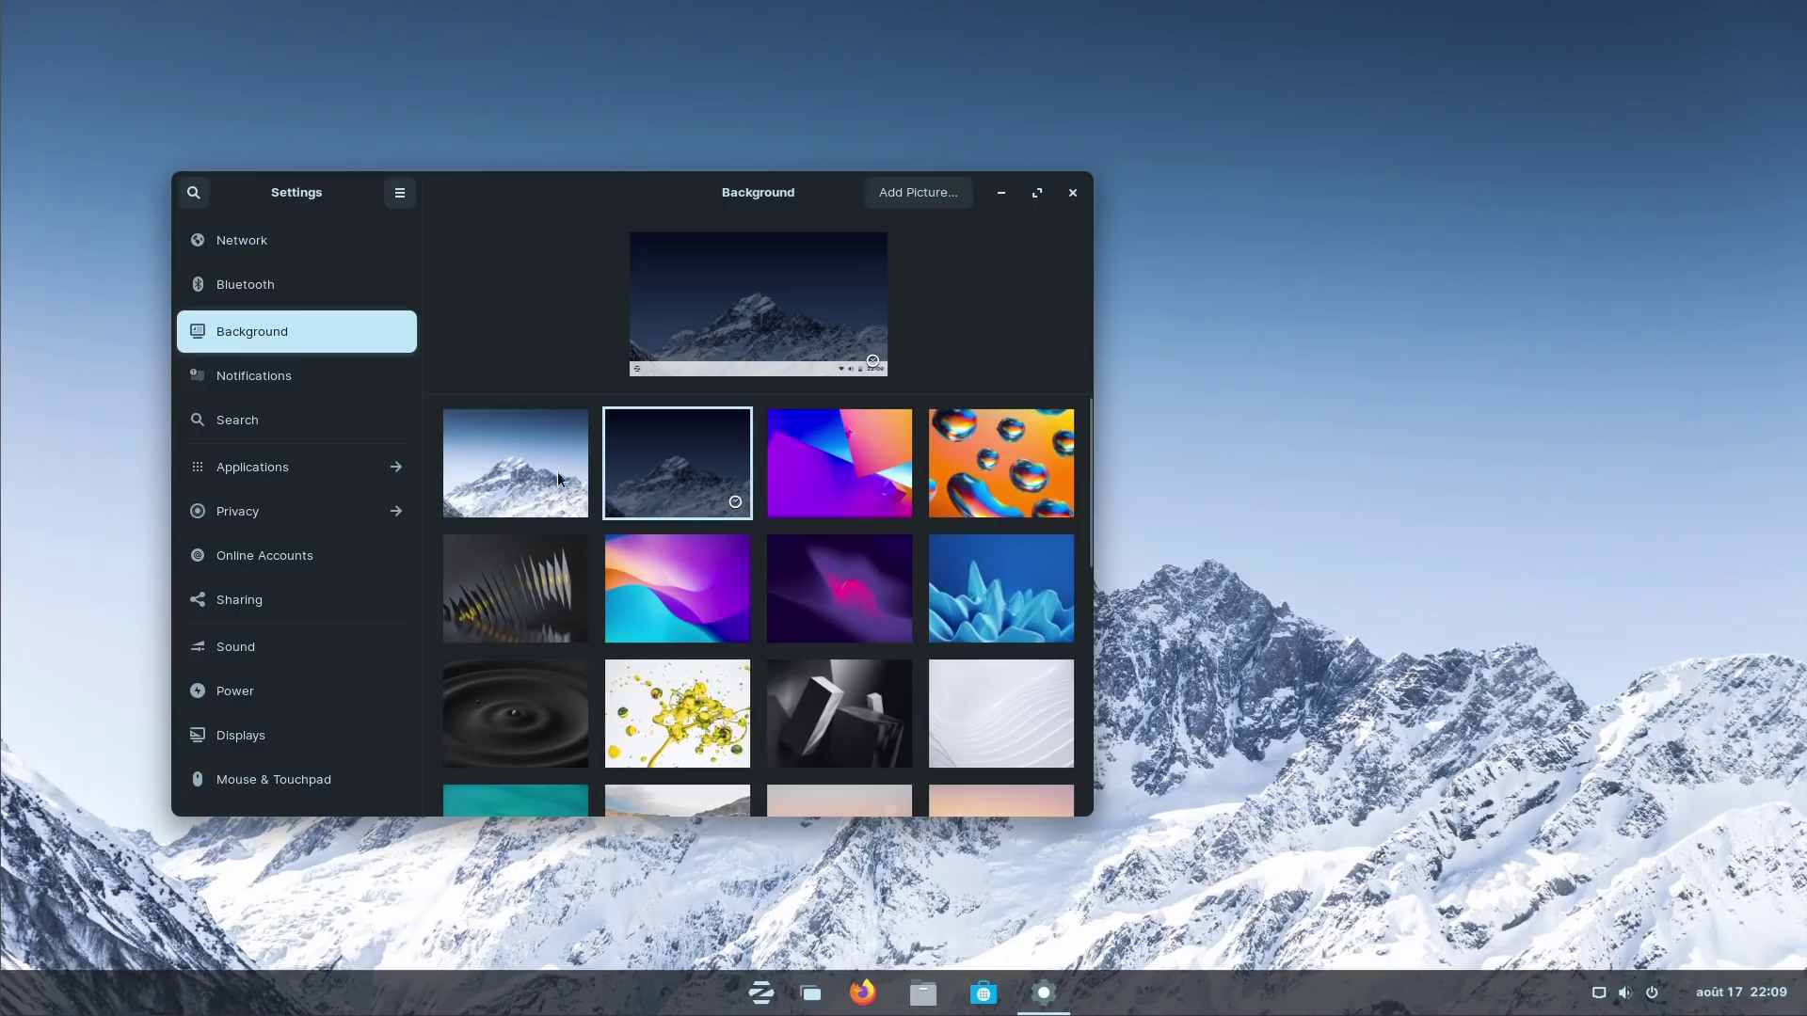
Step: Set the dark mountain wallpaper, close Documents Properties and open the Files Preferences
{"action": "left_click", "coordinate": [547, 473]}
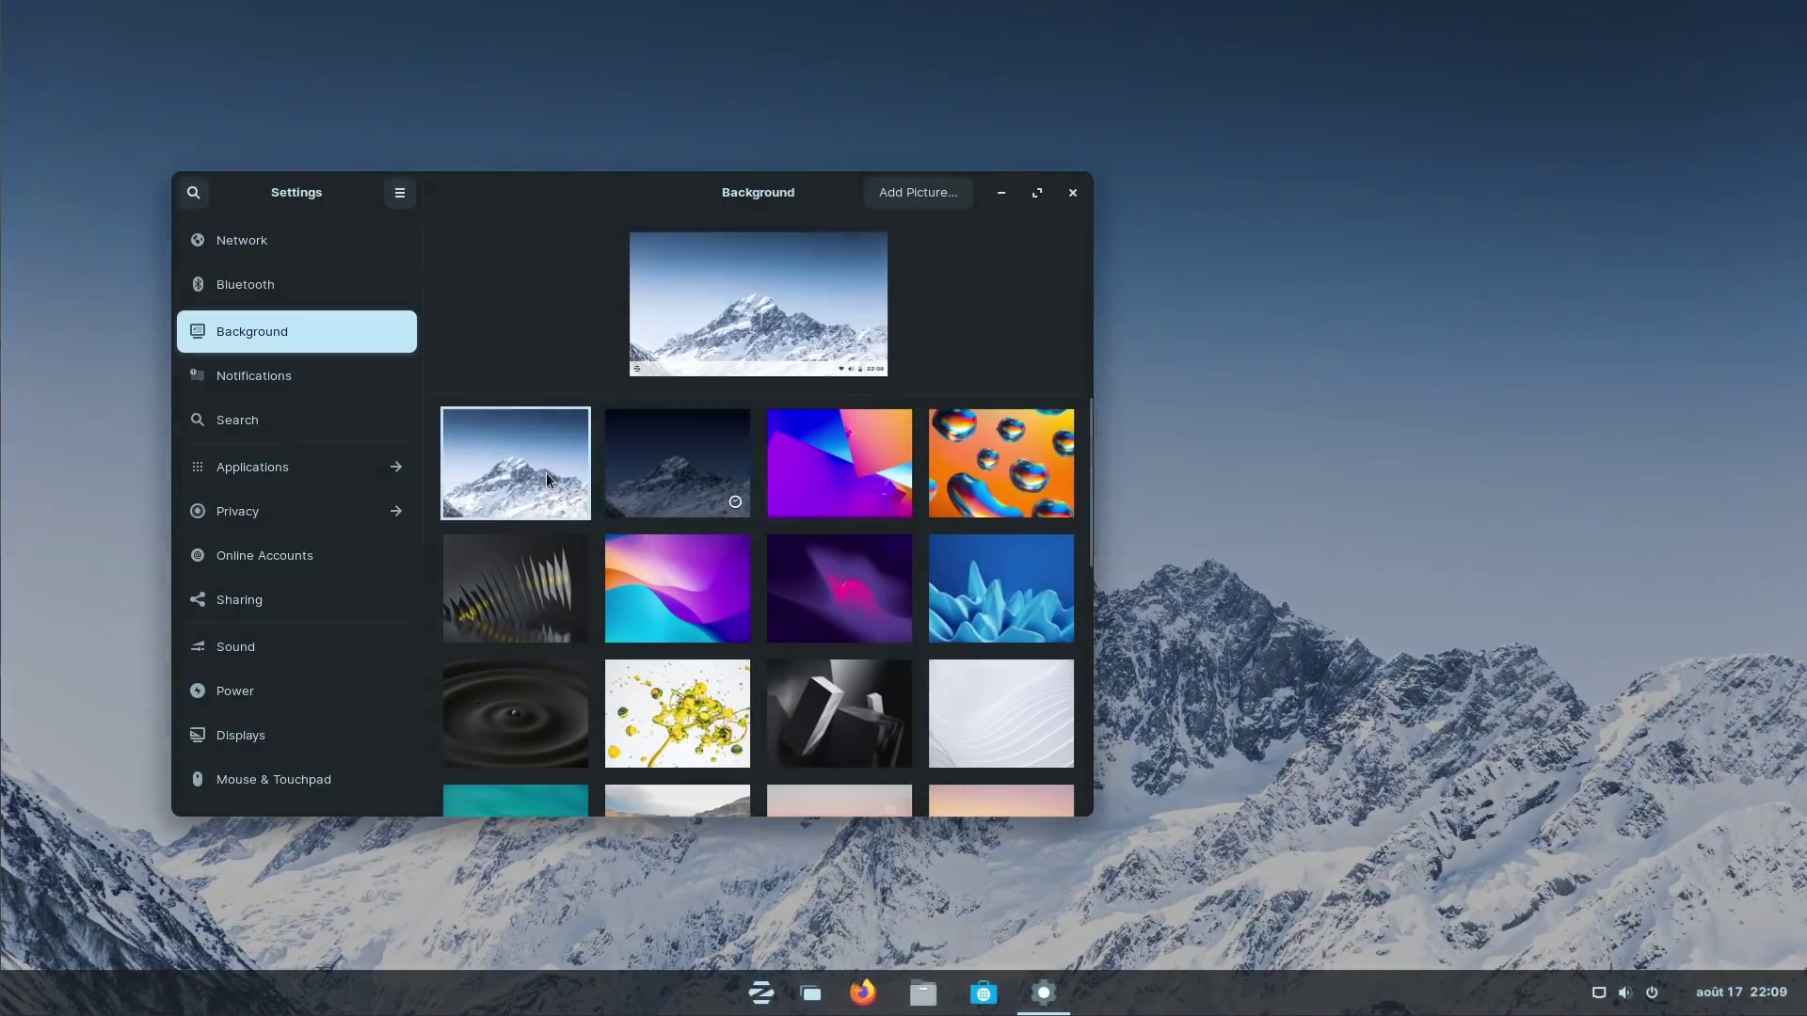
{"action": "left_click", "coordinate": [680, 474]}
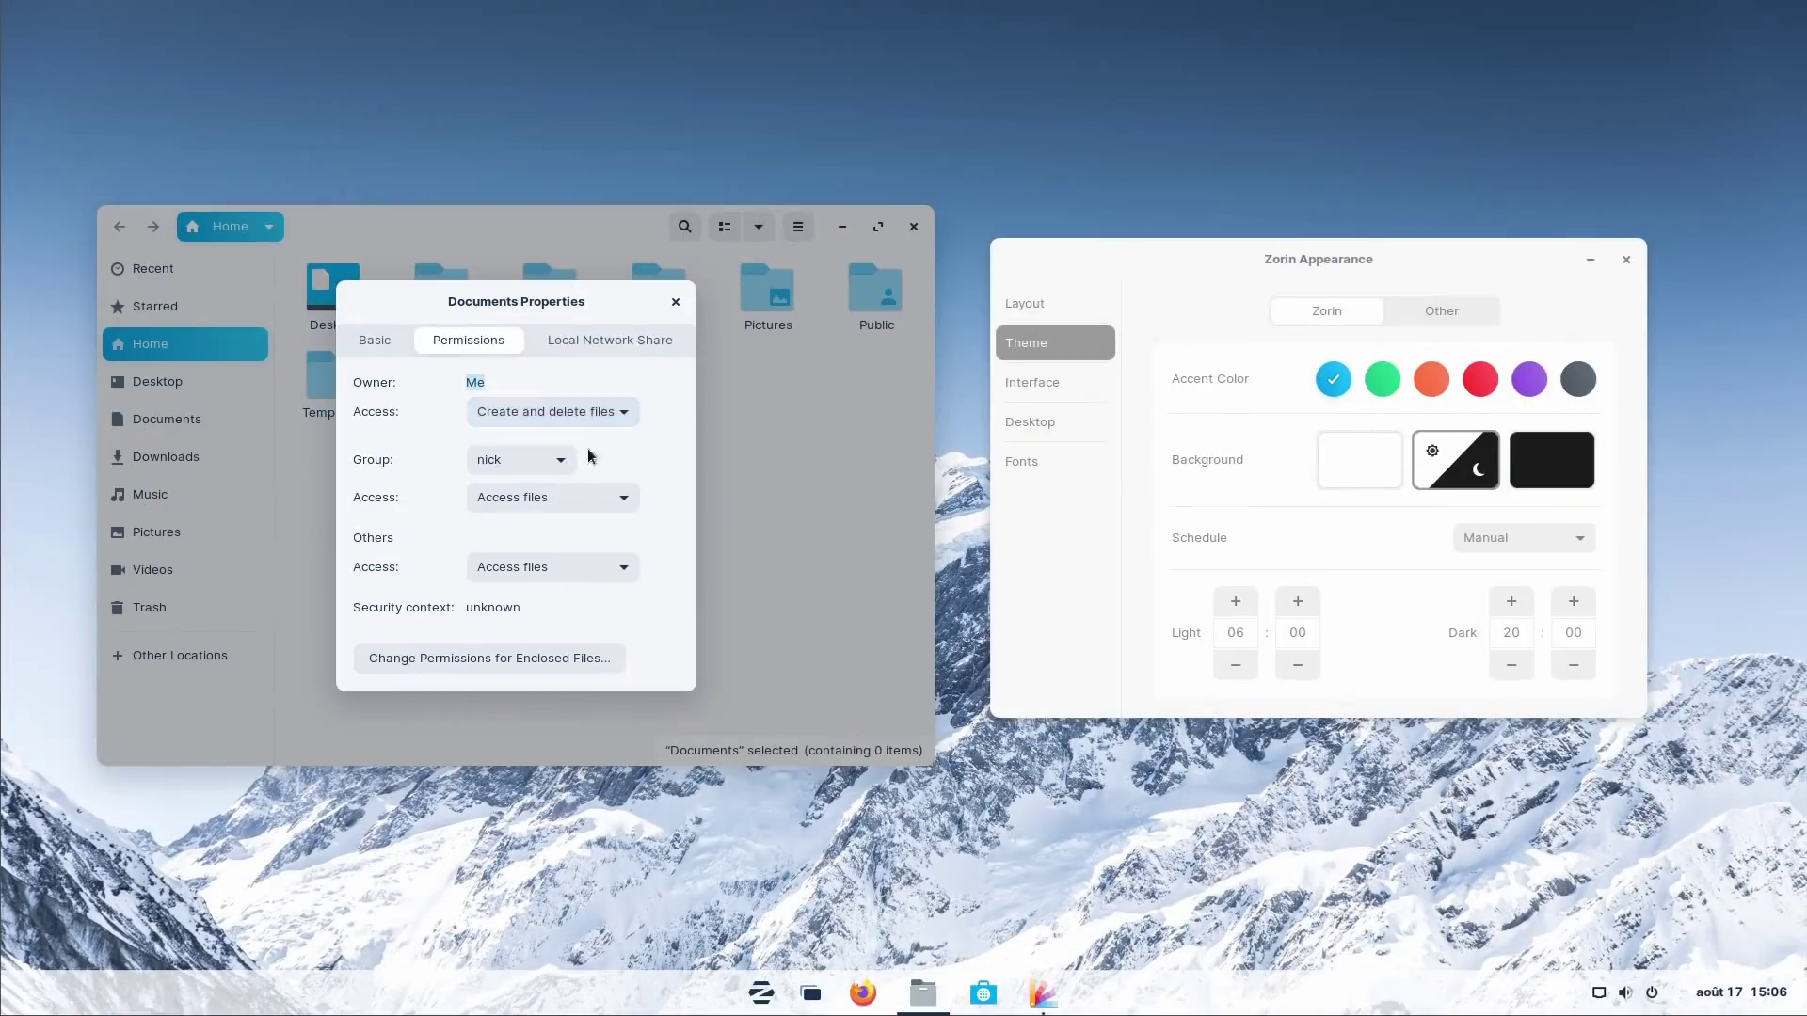
{"action": "left_click", "coordinate": [555, 460]}
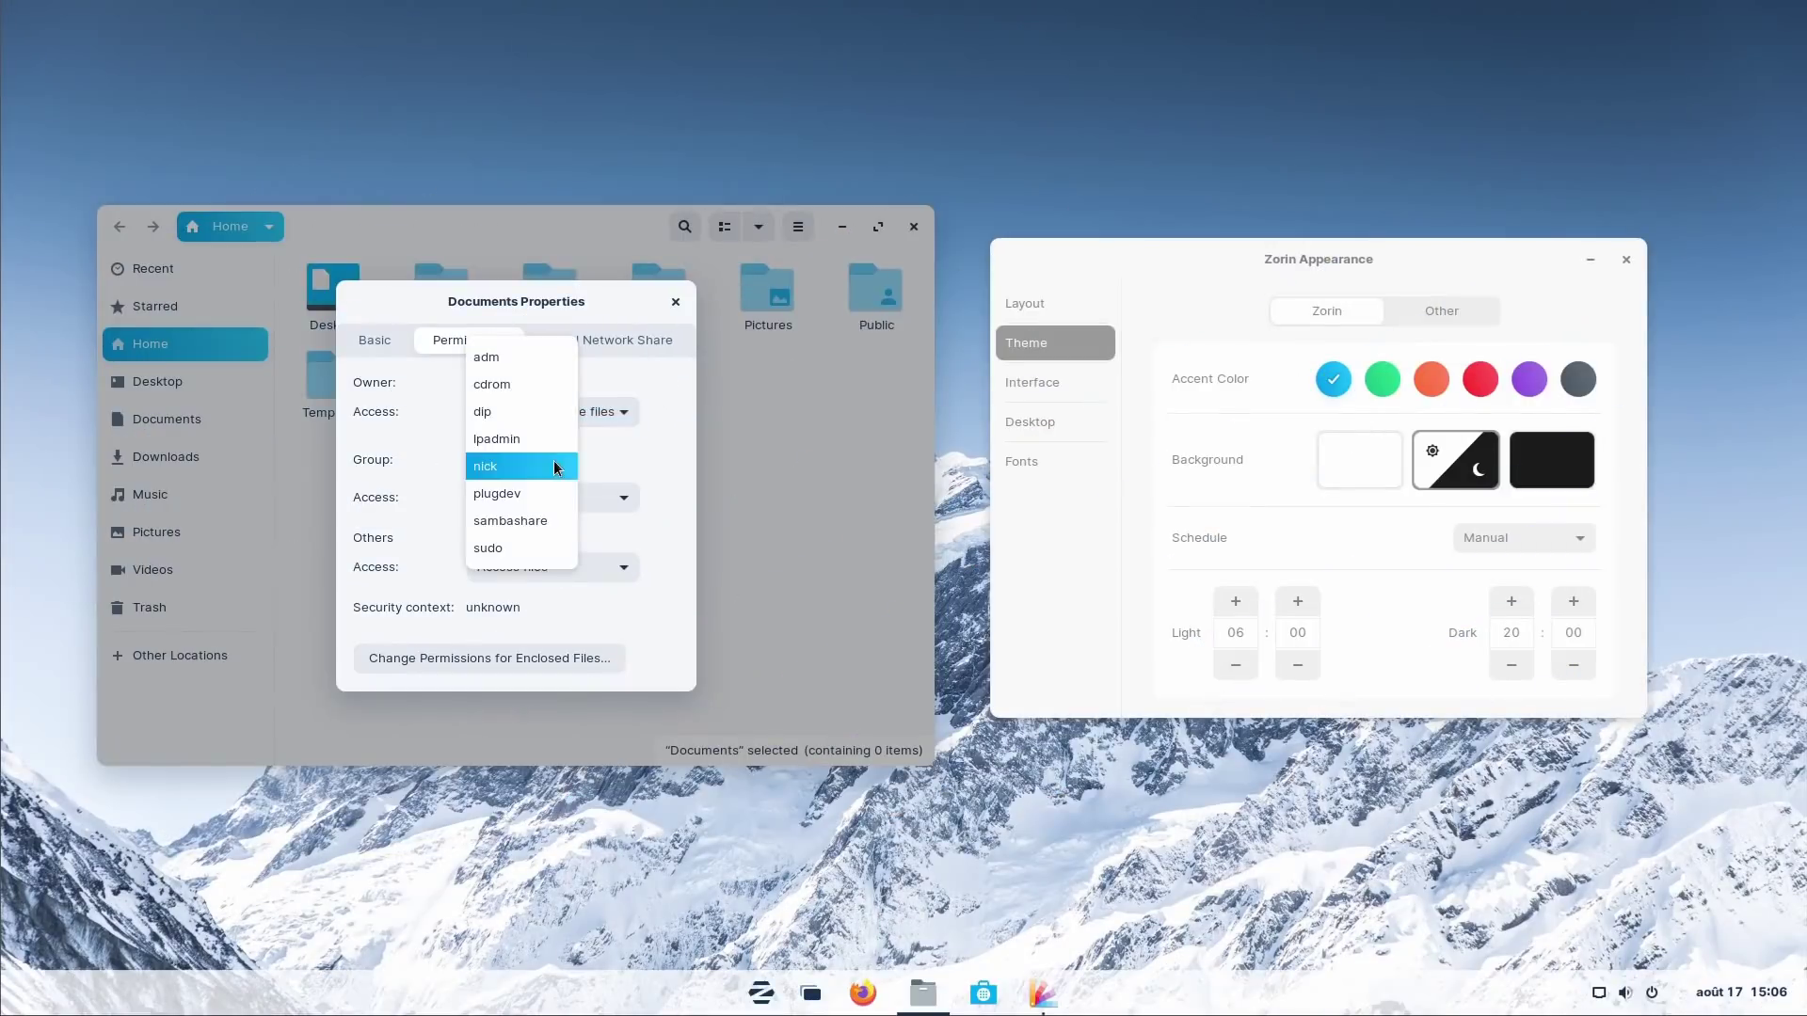
{"action": "left_click", "coordinate": [658, 387]}
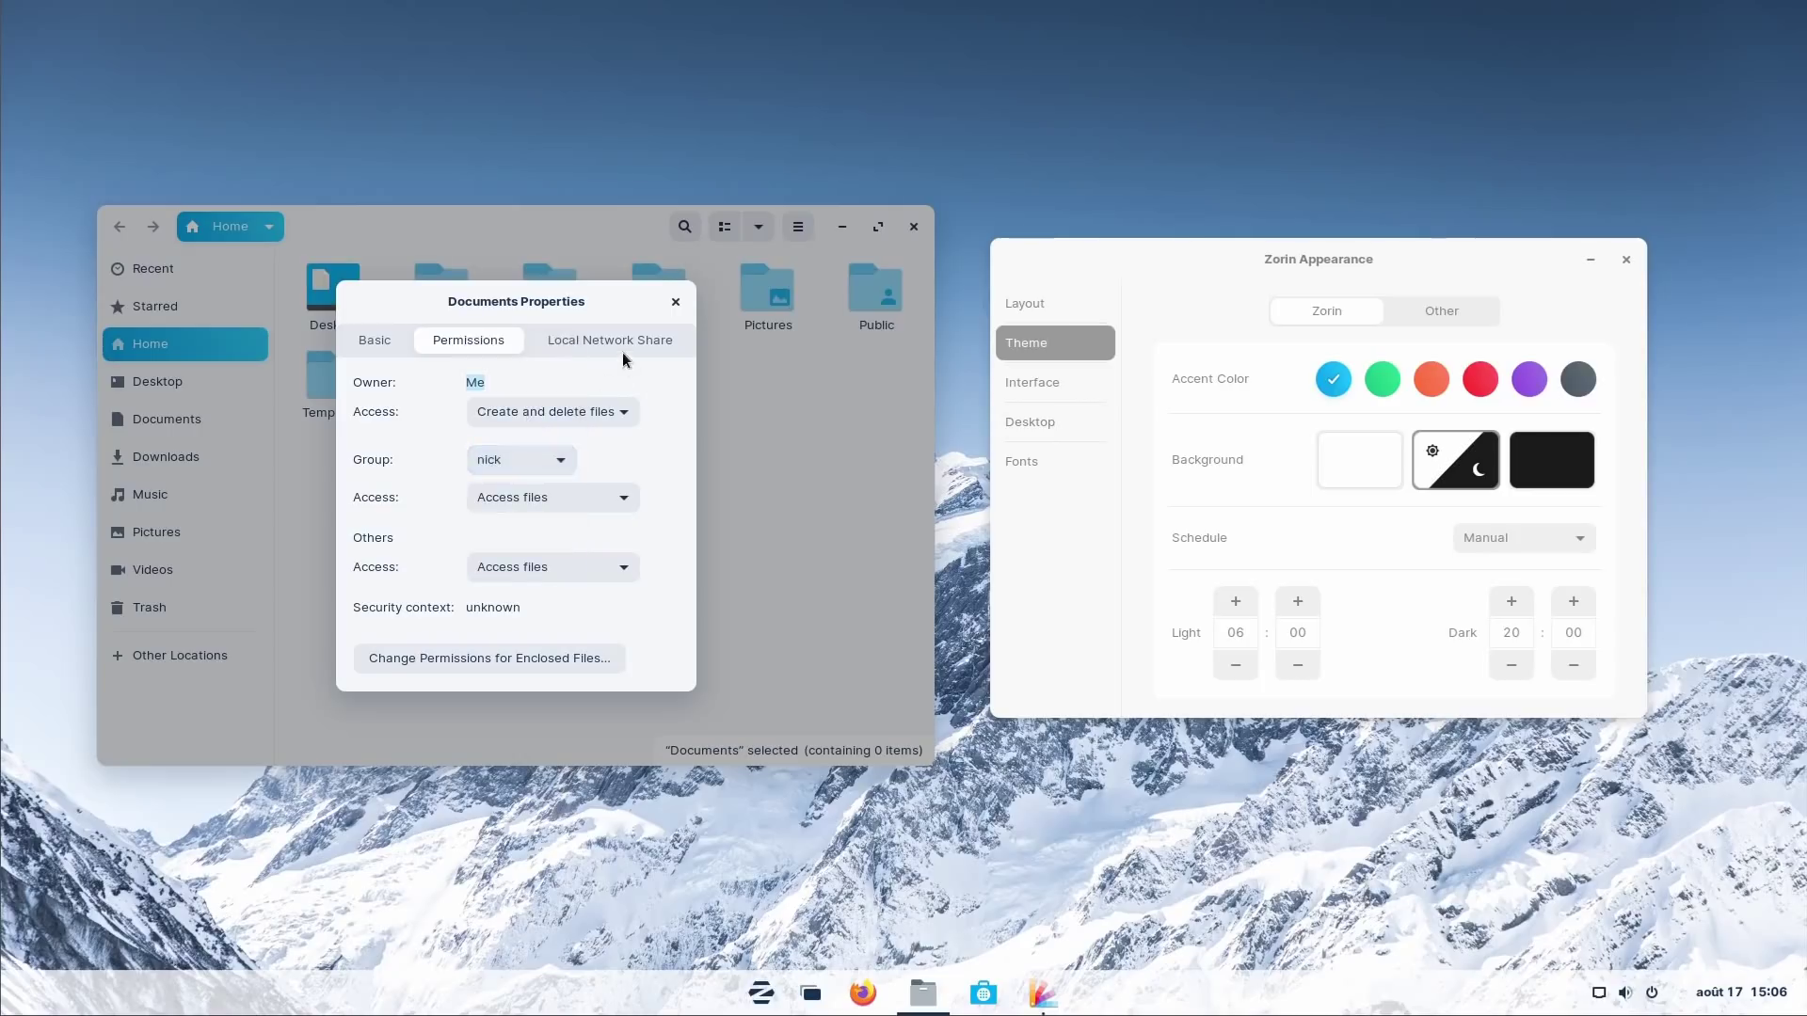
{"action": "left_click", "coordinate": [616, 344]}
{"action": "left_click", "coordinate": [675, 302]}
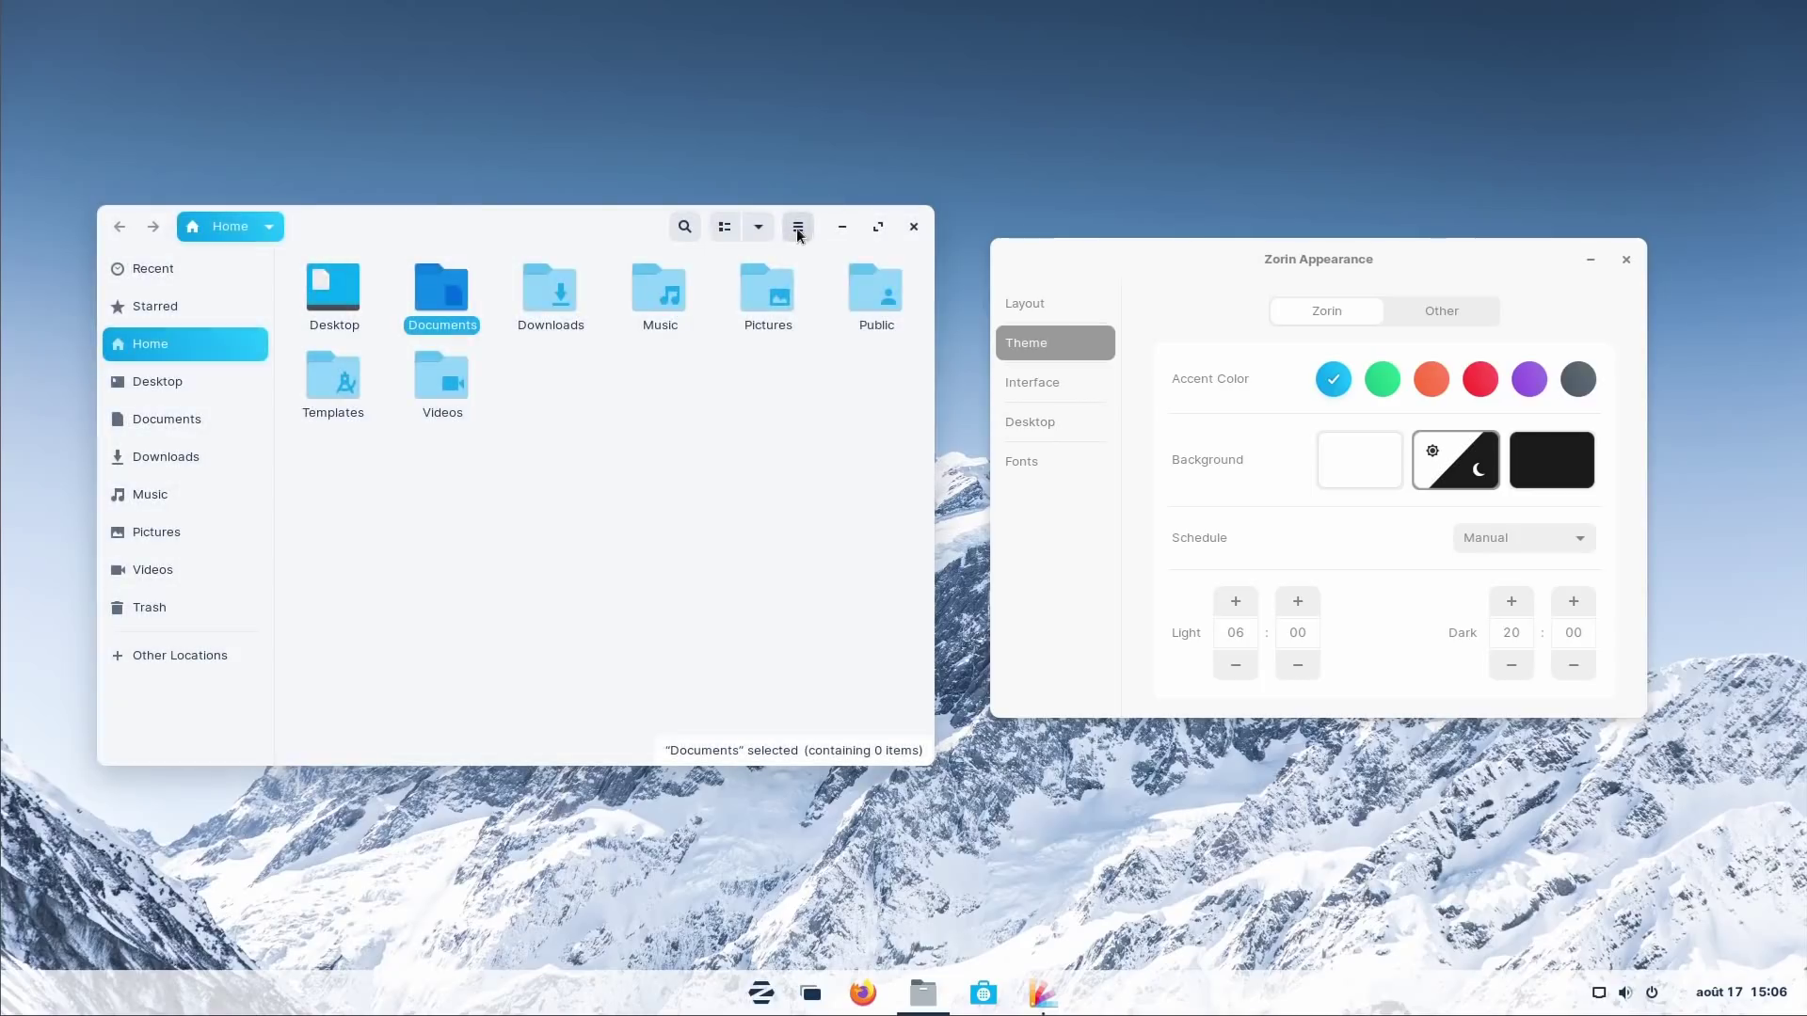
{"action": "left_click", "coordinate": [799, 227]}
{"action": "left_click", "coordinate": [775, 492]}
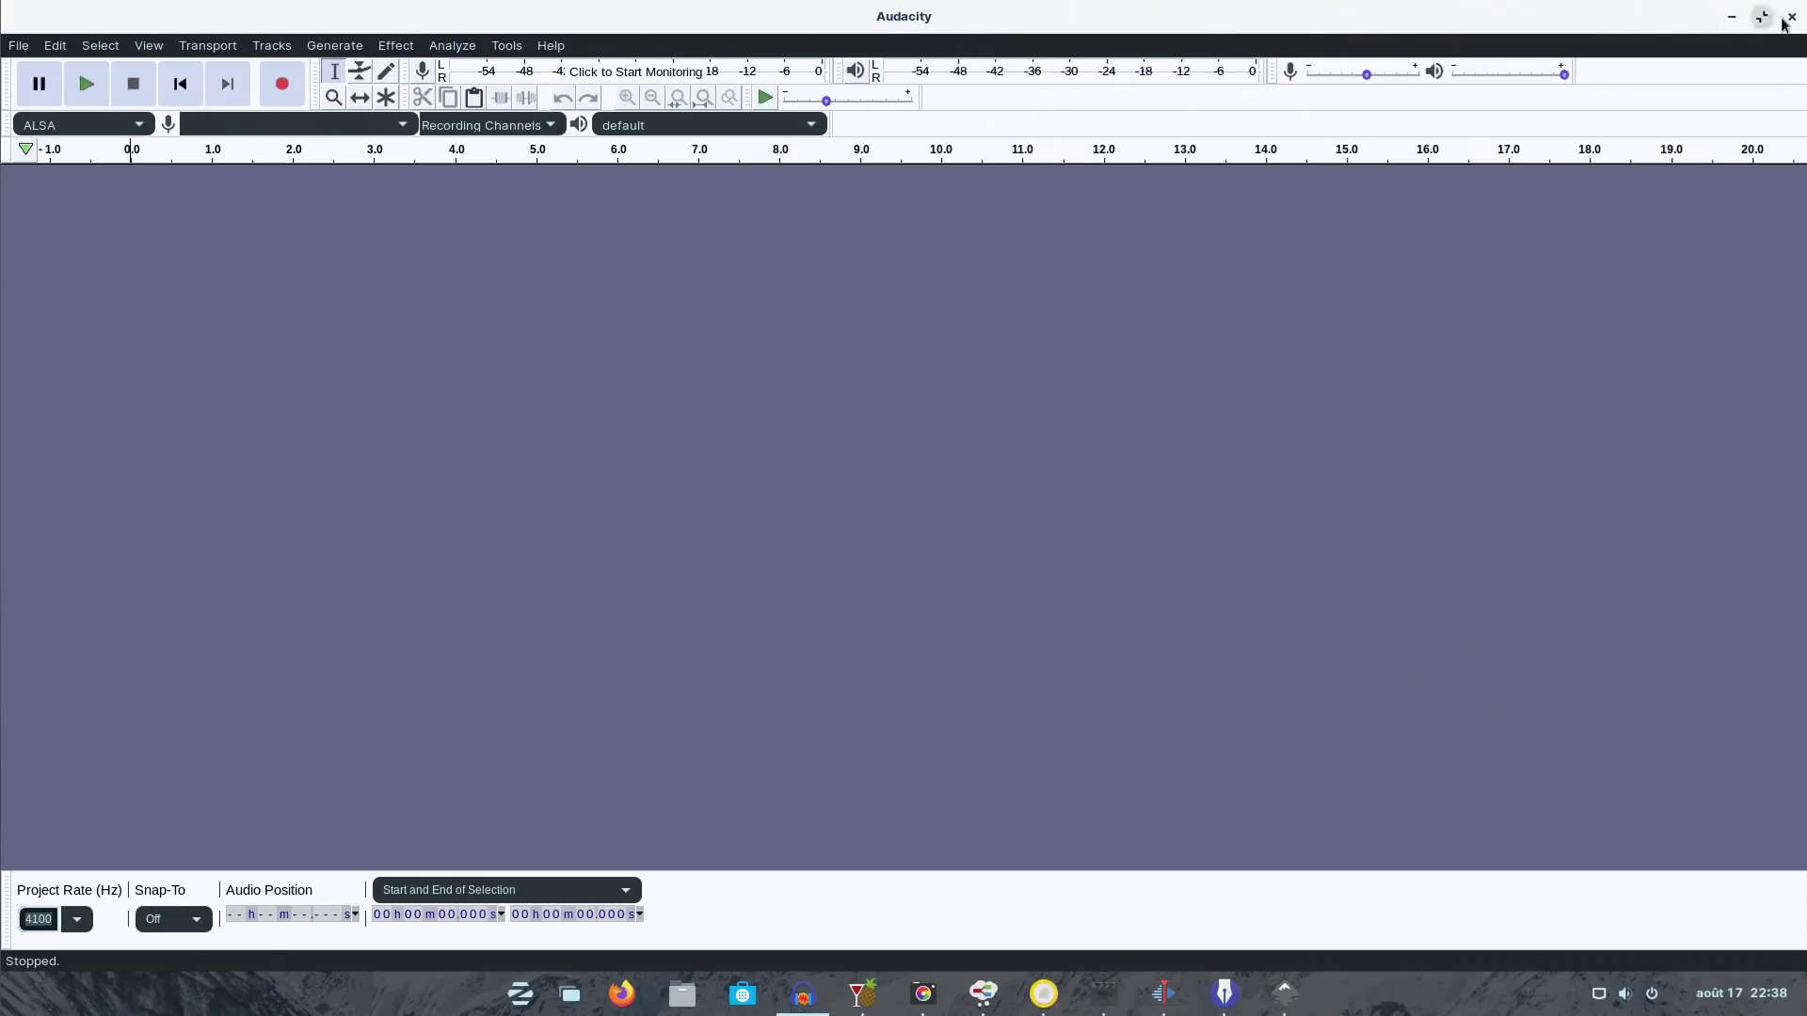
Step: Close Audacity, Inkscape, Pitivi, HomeBank, Minder, darktable and HandBrake in turn
{"action": "left_click", "coordinate": [1786, 26]}
{"action": "left_click", "coordinate": [1791, 23]}
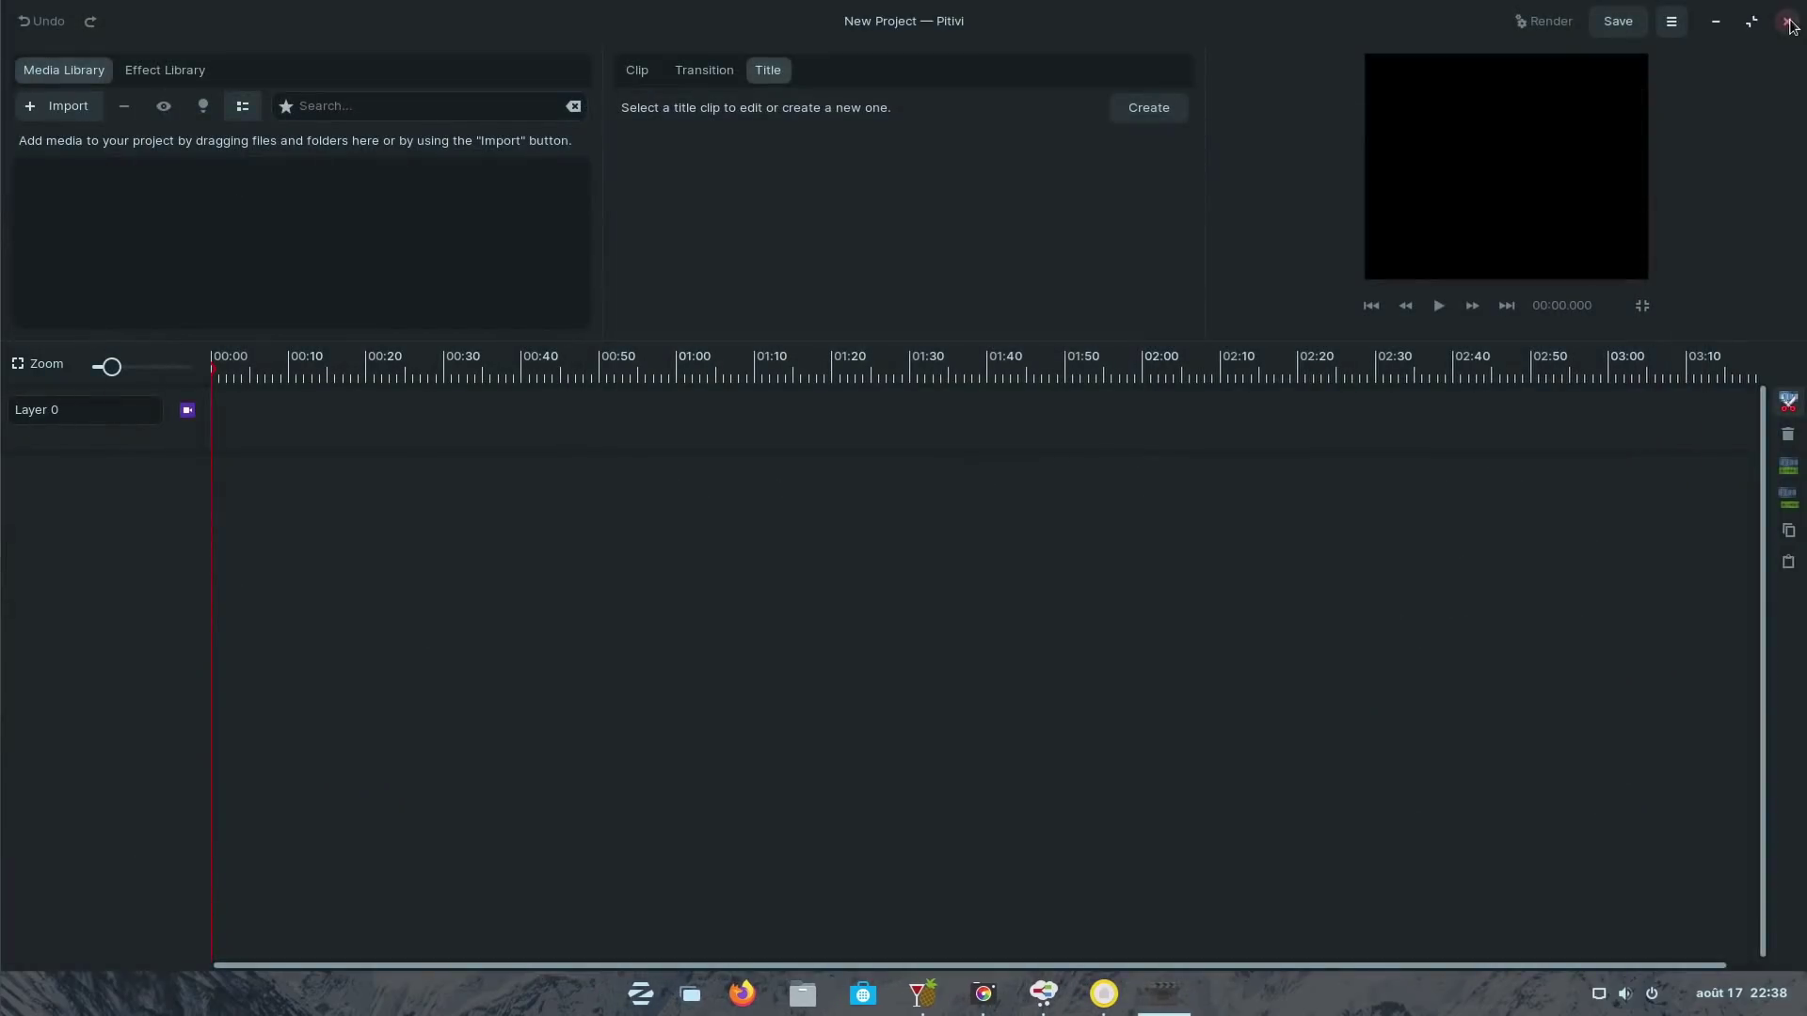
{"action": "left_click", "coordinate": [1786, 21]}
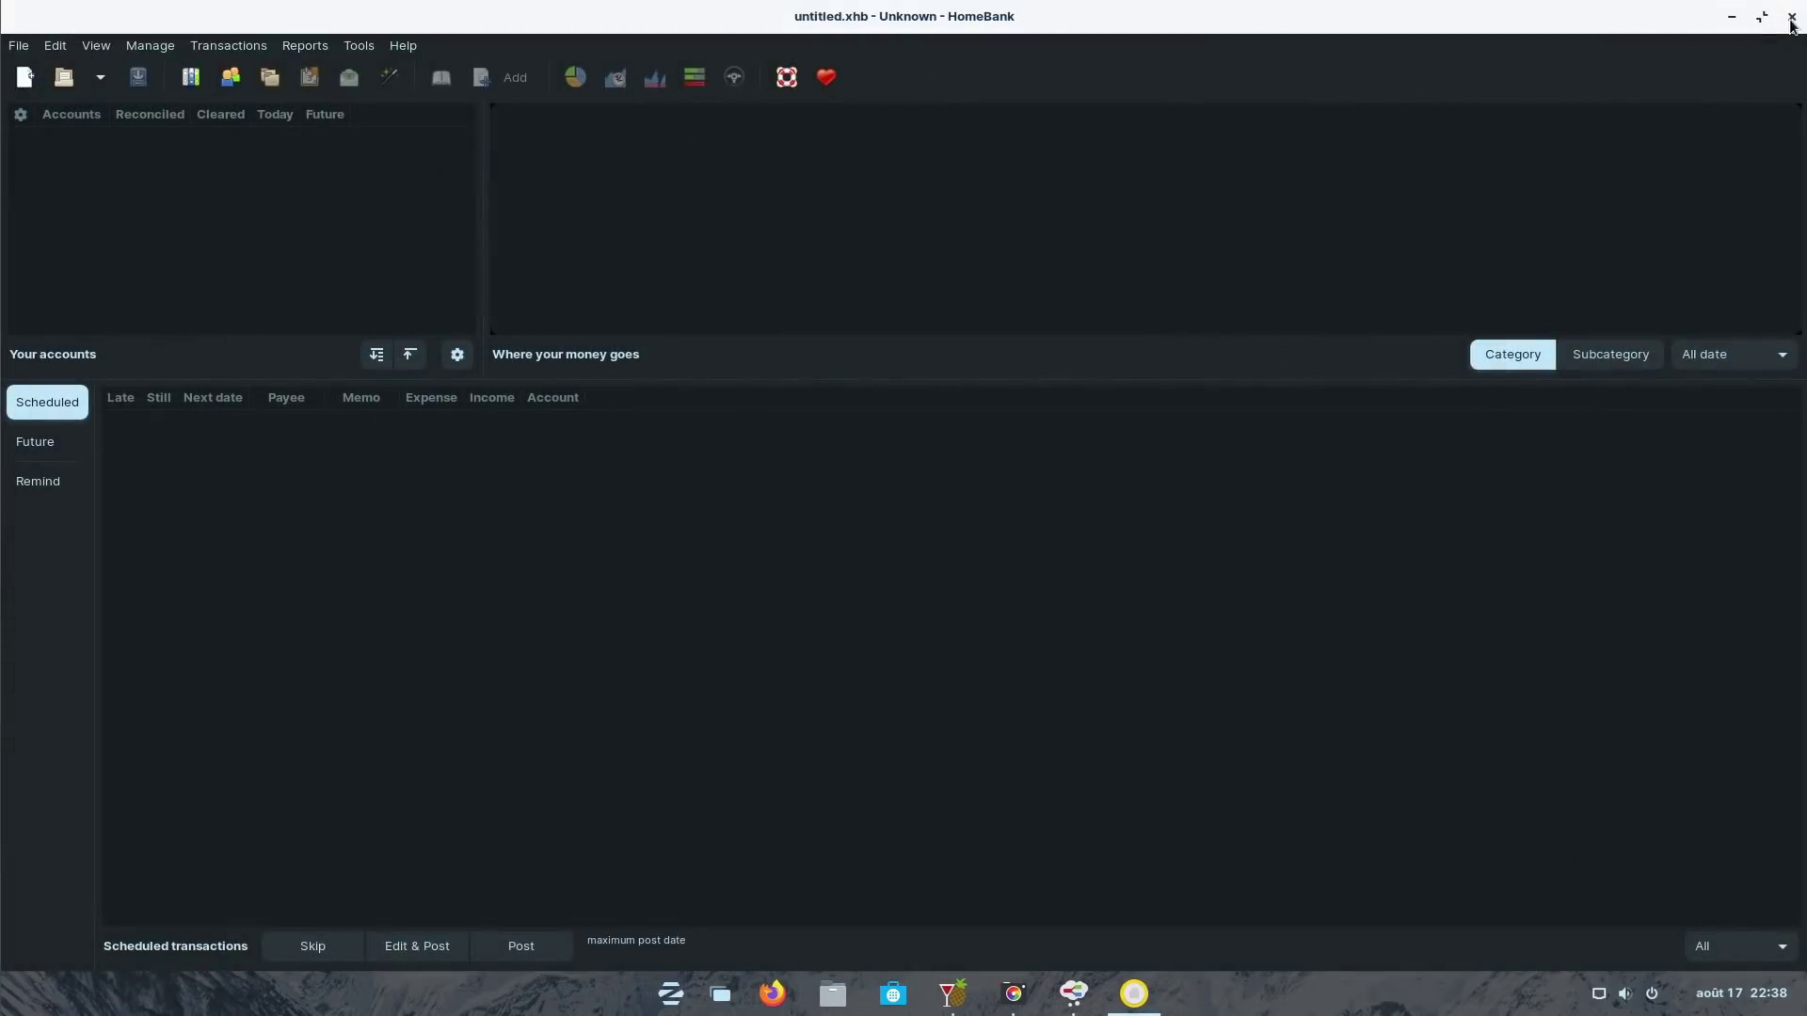
{"action": "left_click", "coordinate": [1791, 18]}
{"action": "left_click", "coordinate": [1791, 21]}
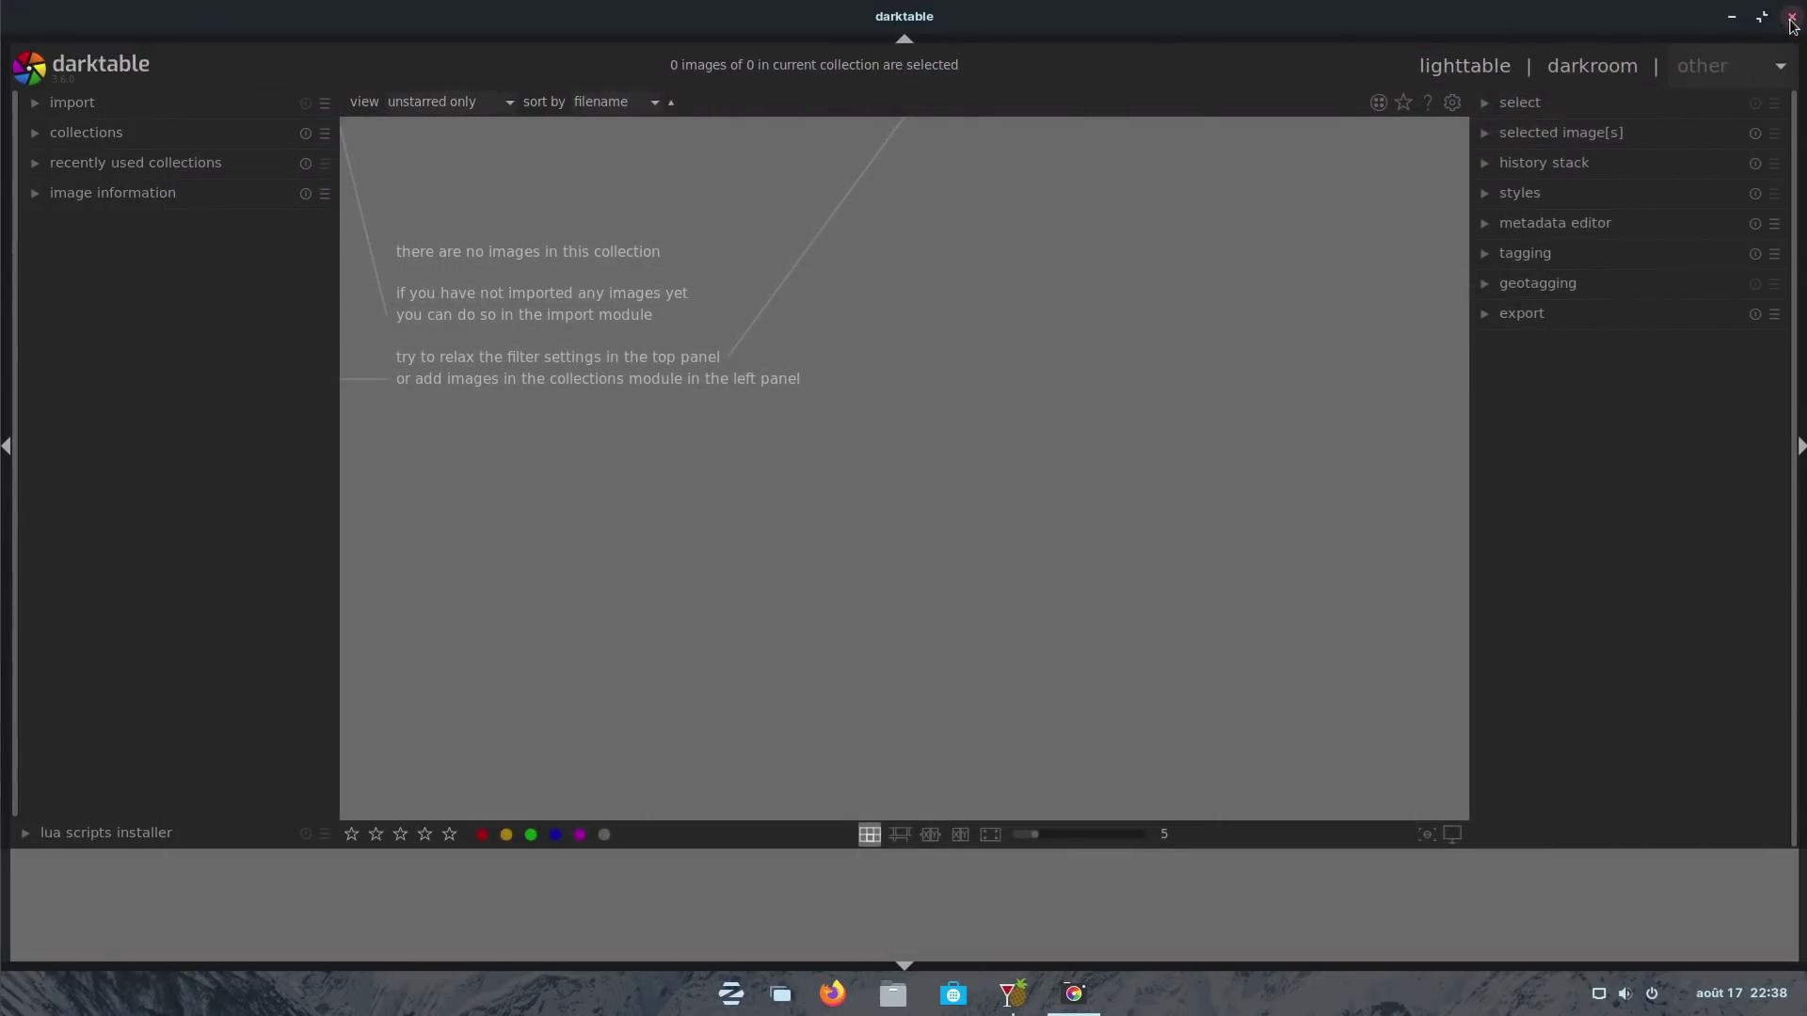
{"action": "left_click", "coordinate": [1792, 19]}
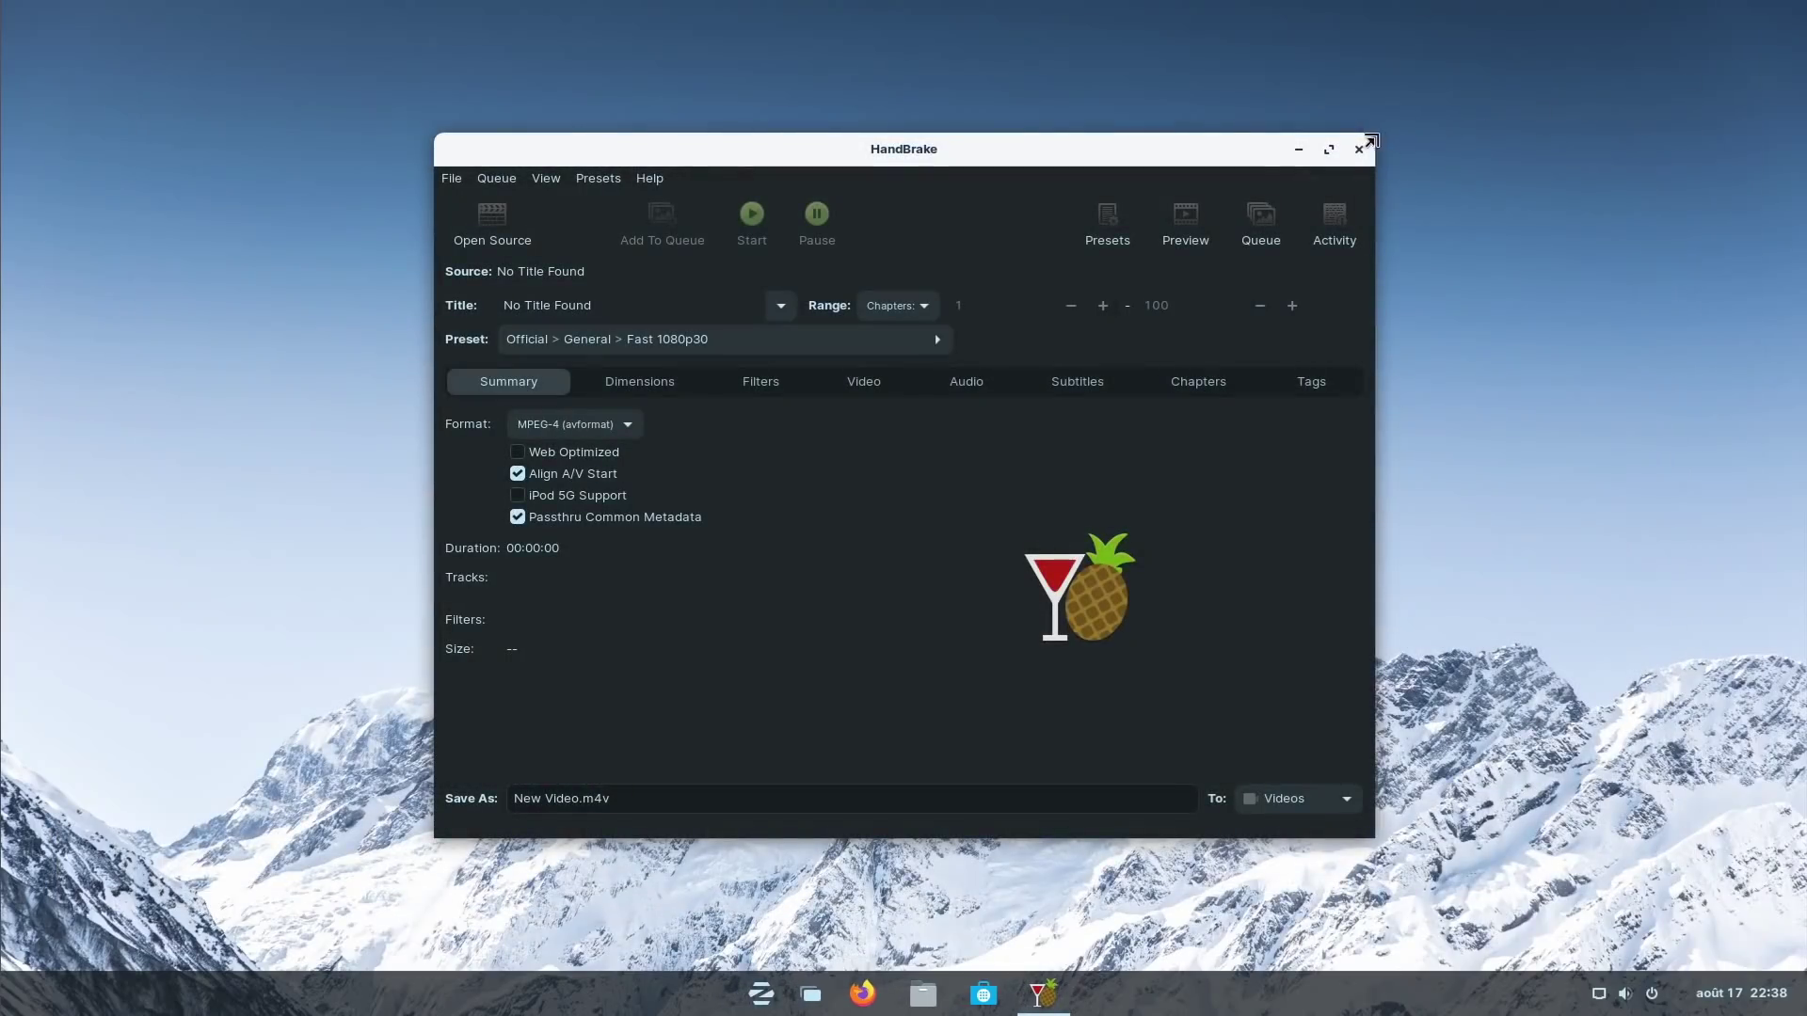
{"action": "left_click", "coordinate": [1358, 149]}
Step: Scroll the Zorin menu's app grid to the bottom and back up, then dismiss it
{"action": "left_click", "coordinate": [790, 994]}
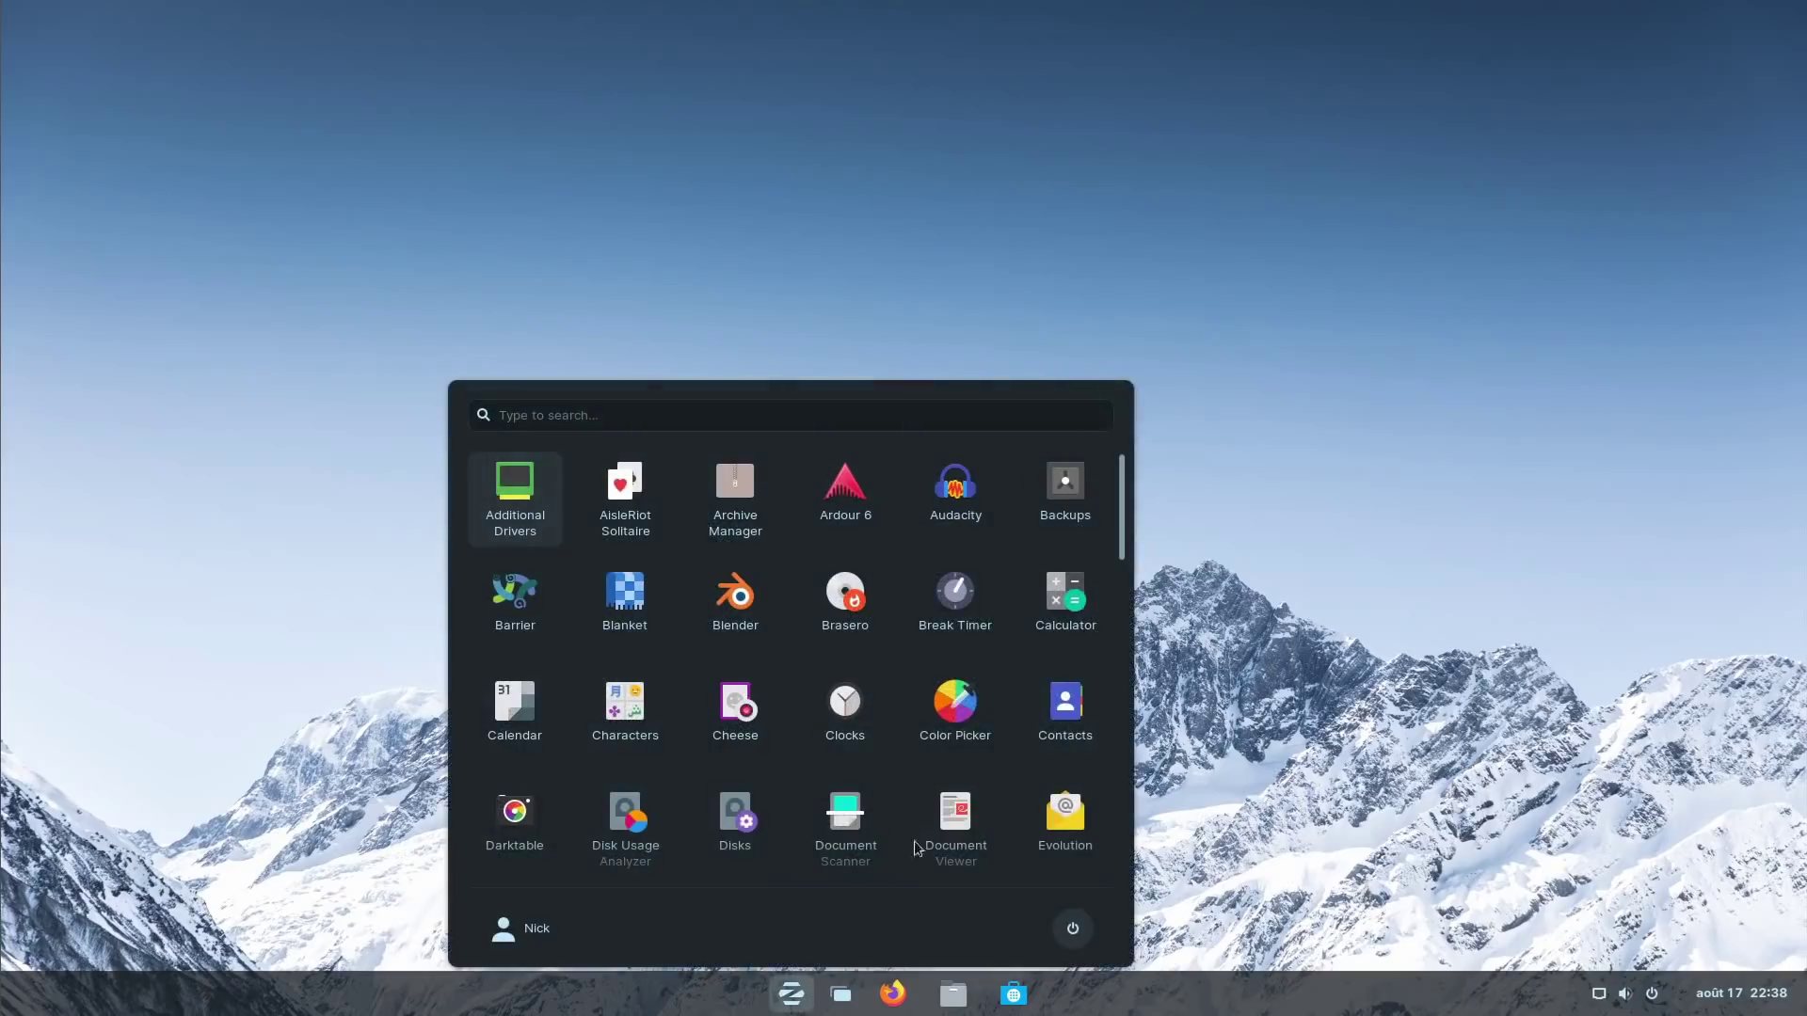
{"action": "scroll", "coordinate": [1124, 500], "scroll_direction": "down", "scroll_amount": 5}
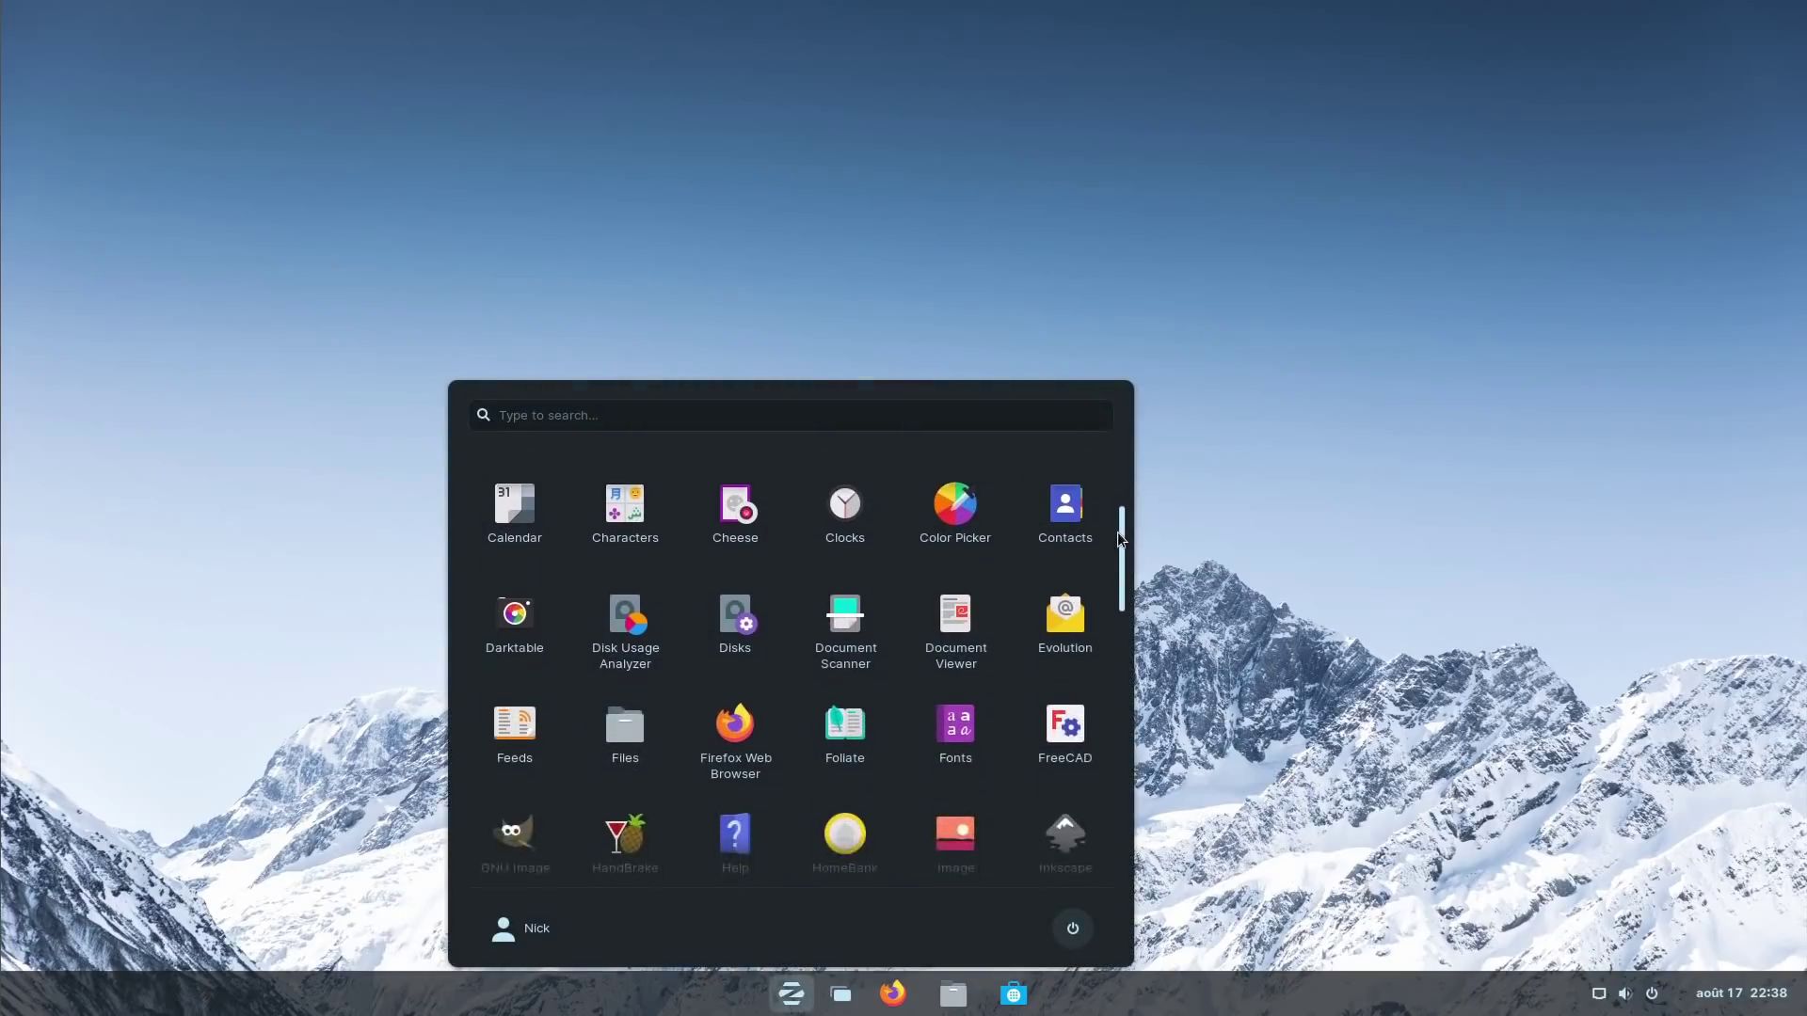
{"action": "scroll", "coordinate": [1114, 568], "scroll_direction": "down", "scroll_amount": 2}
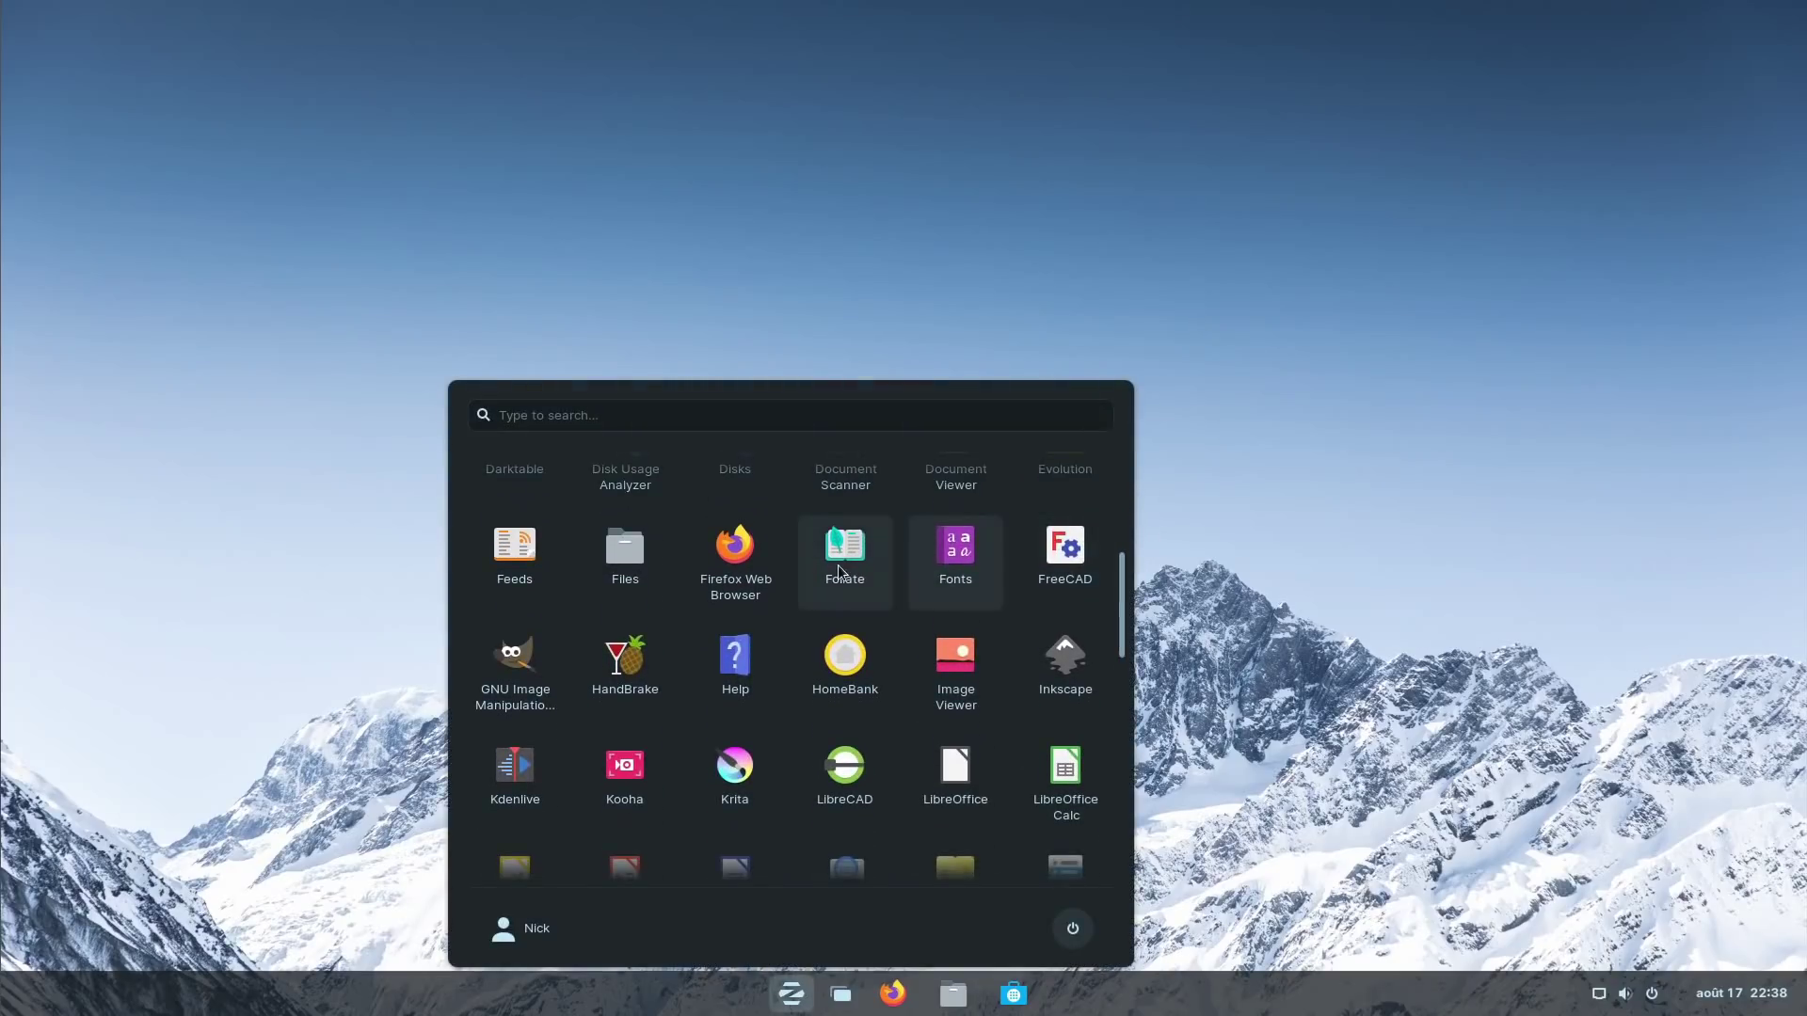
{"action": "scroll", "coordinate": [841, 570], "scroll_direction": "down", "scroll_amount": 1}
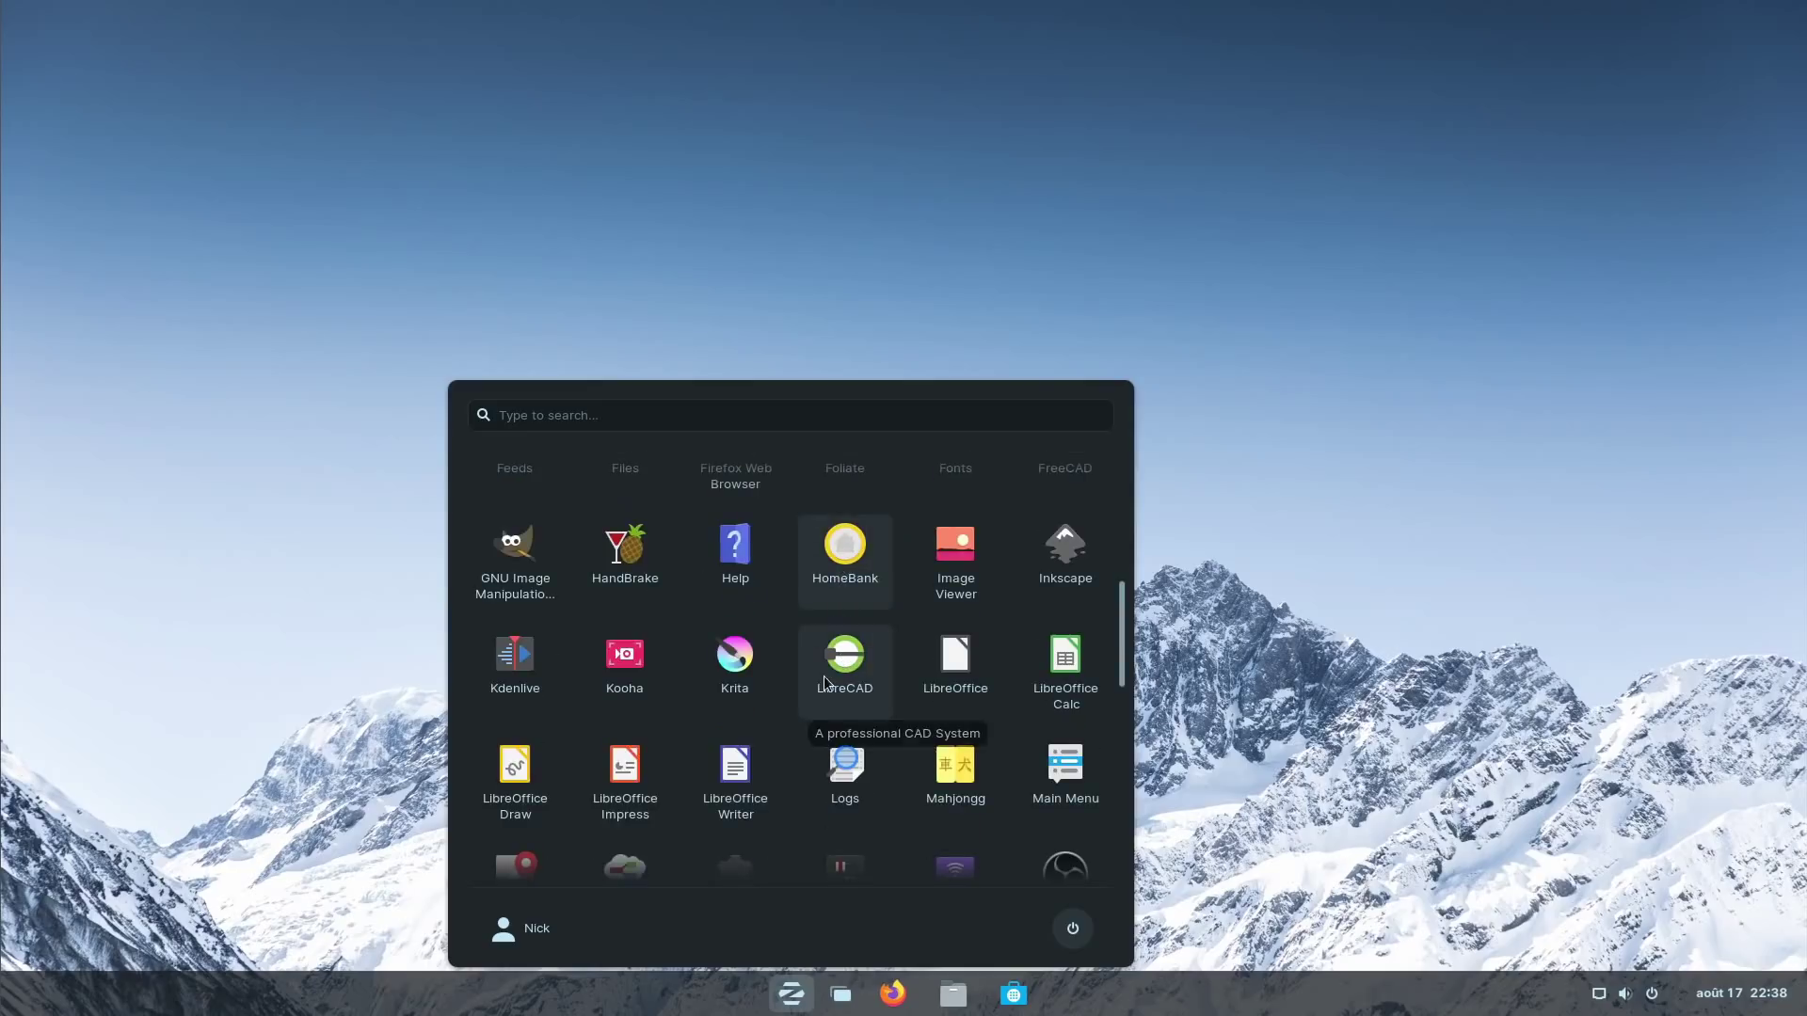
{"action": "scroll", "coordinate": [744, 668], "scroll_direction": "down", "scroll_amount": 2}
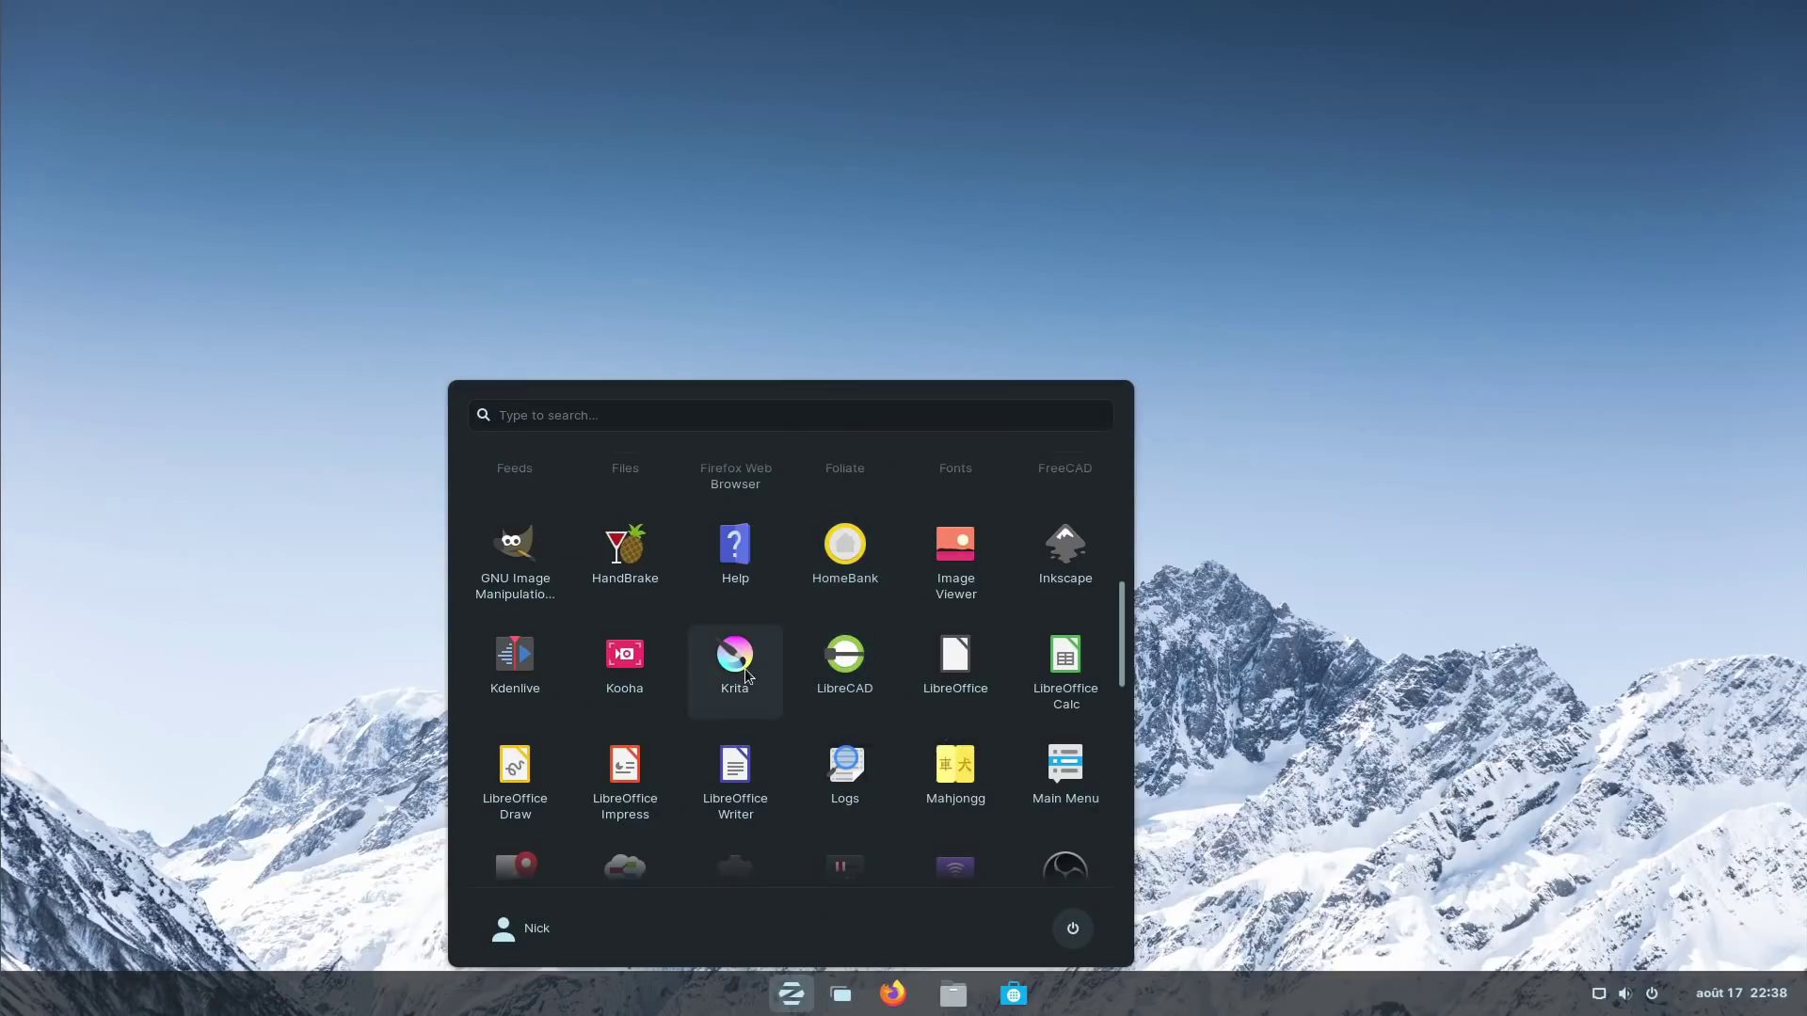
{"action": "scroll", "coordinate": [746, 675], "scroll_direction": "down", "scroll_amount": 2}
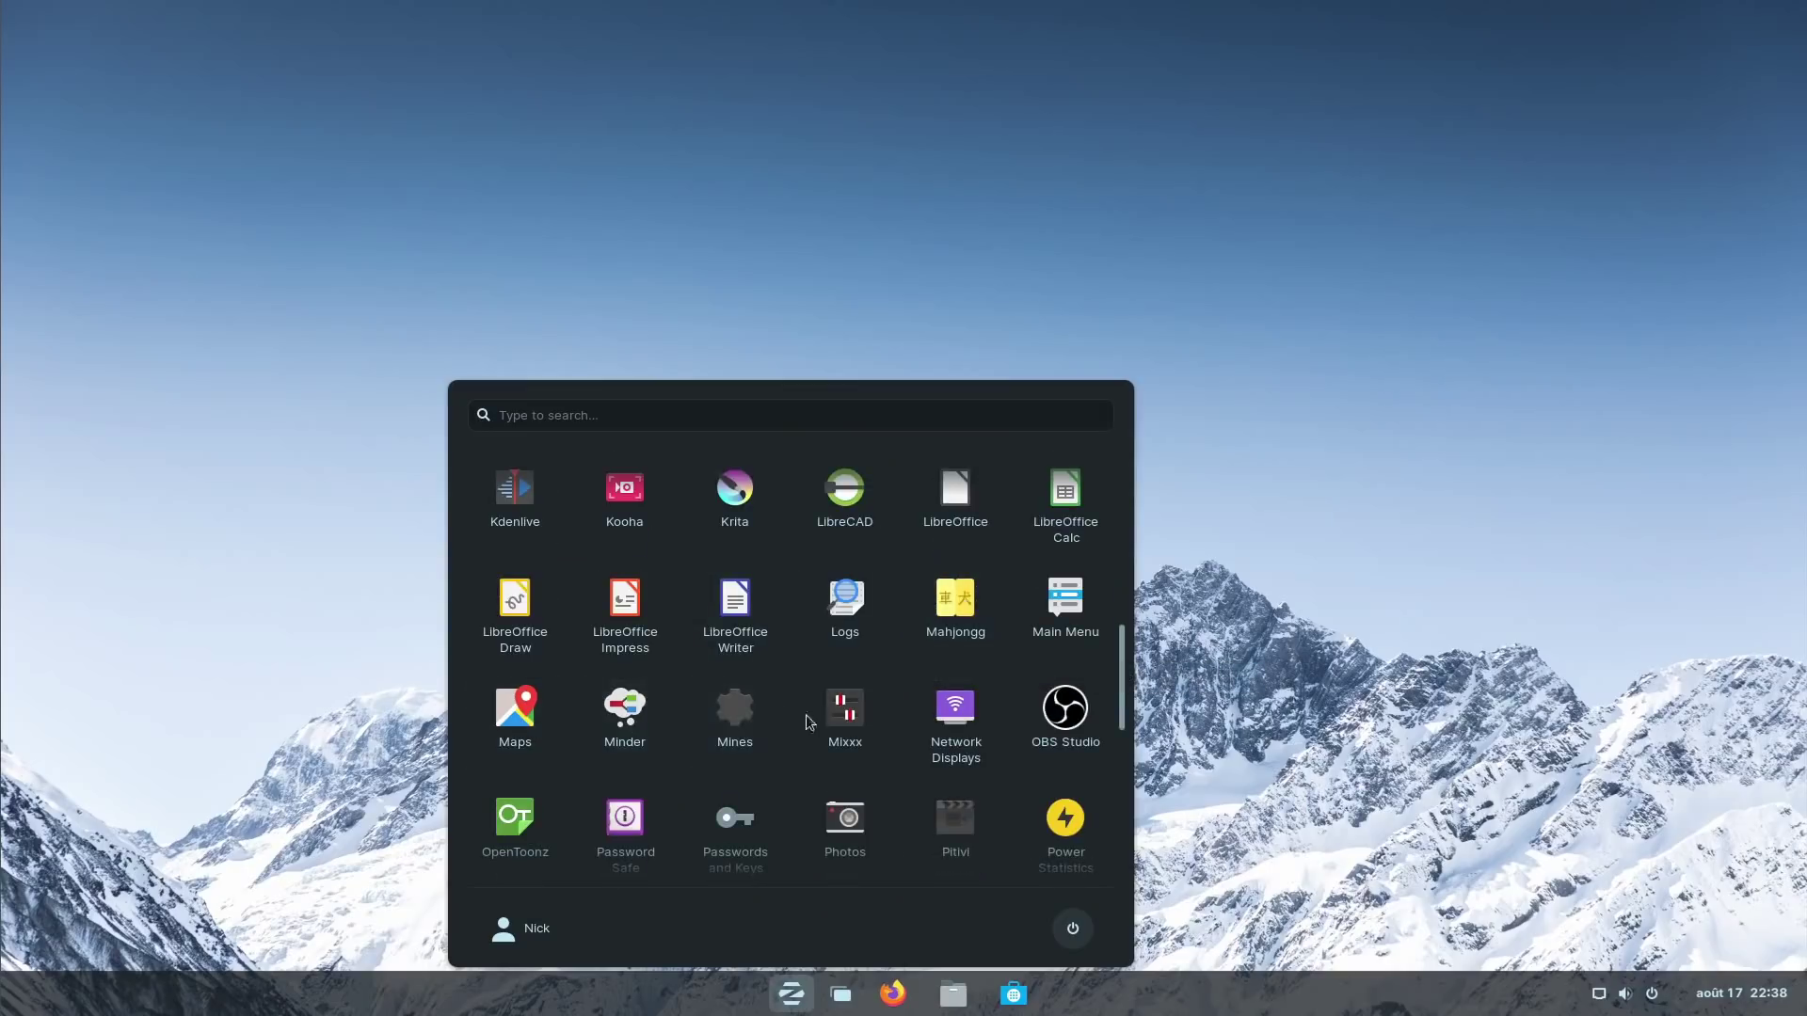
{"action": "scroll", "coordinate": [1028, 715], "scroll_direction": "down", "scroll_amount": 3}
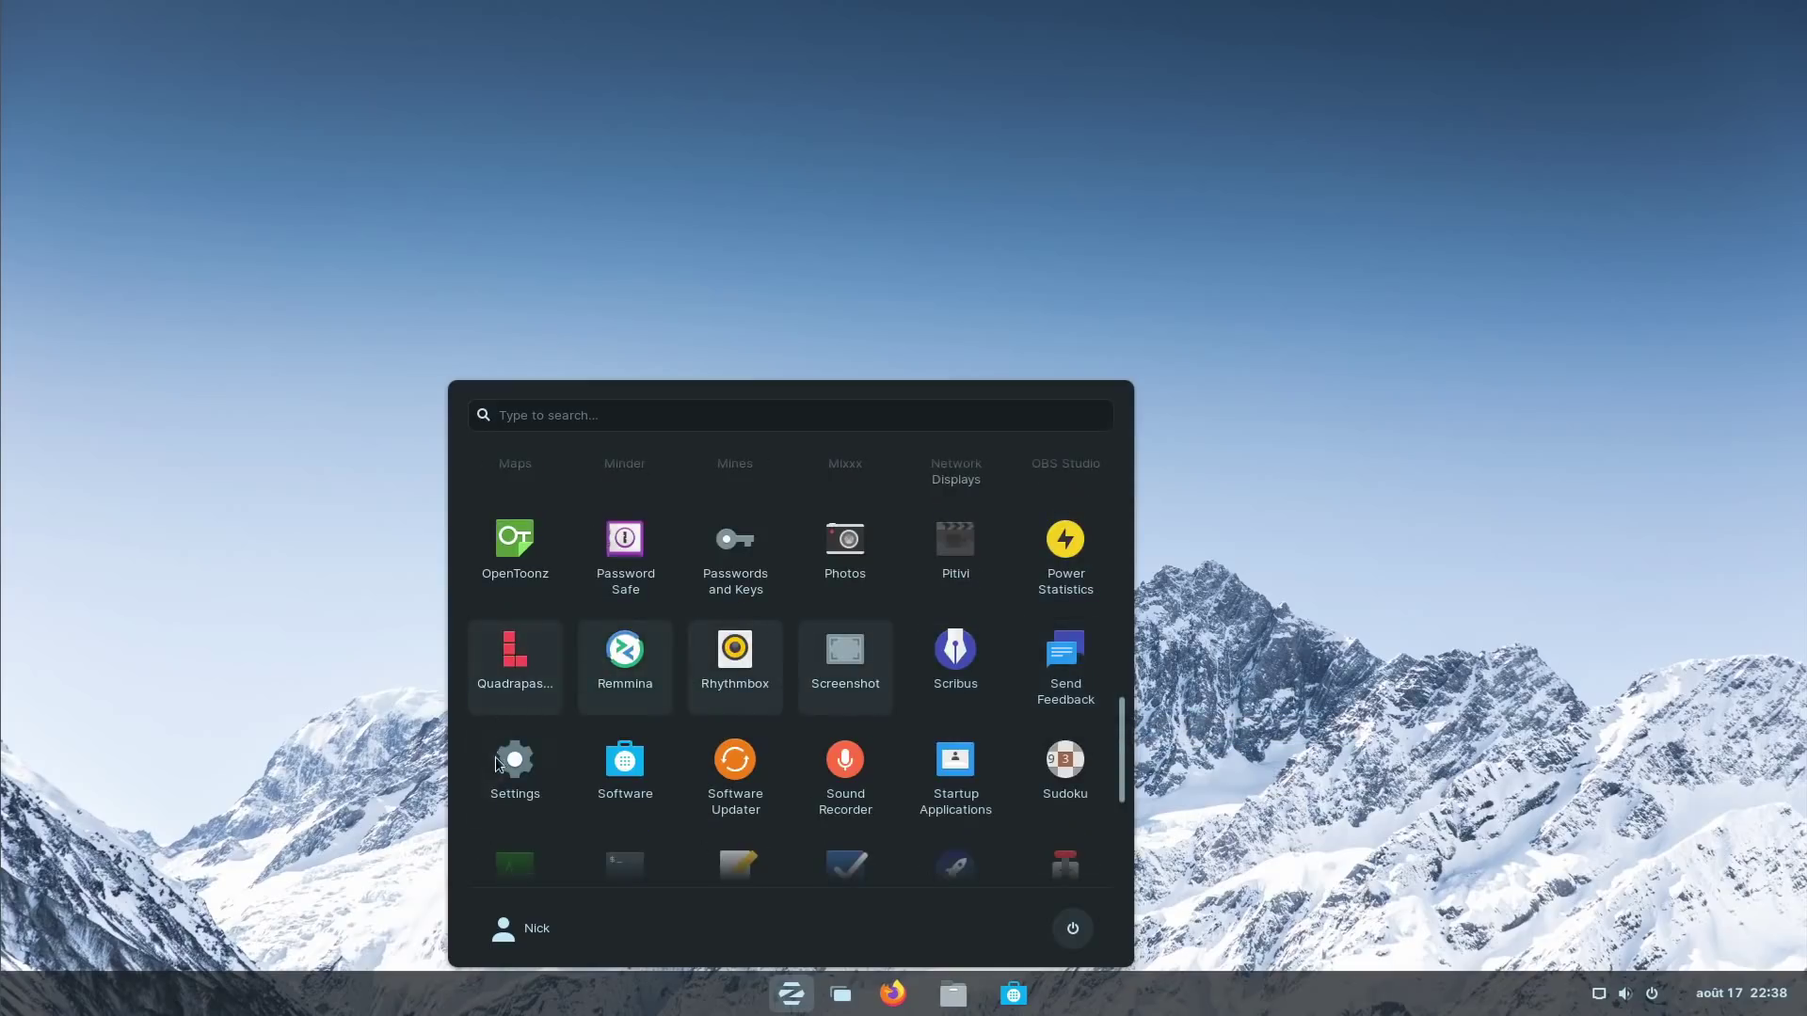
{"action": "scroll", "coordinate": [498, 762], "scroll_direction": "down", "scroll_amount": 1}
{"action": "scroll", "coordinate": [1013, 678], "scroll_direction": "down", "scroll_amount": 2}
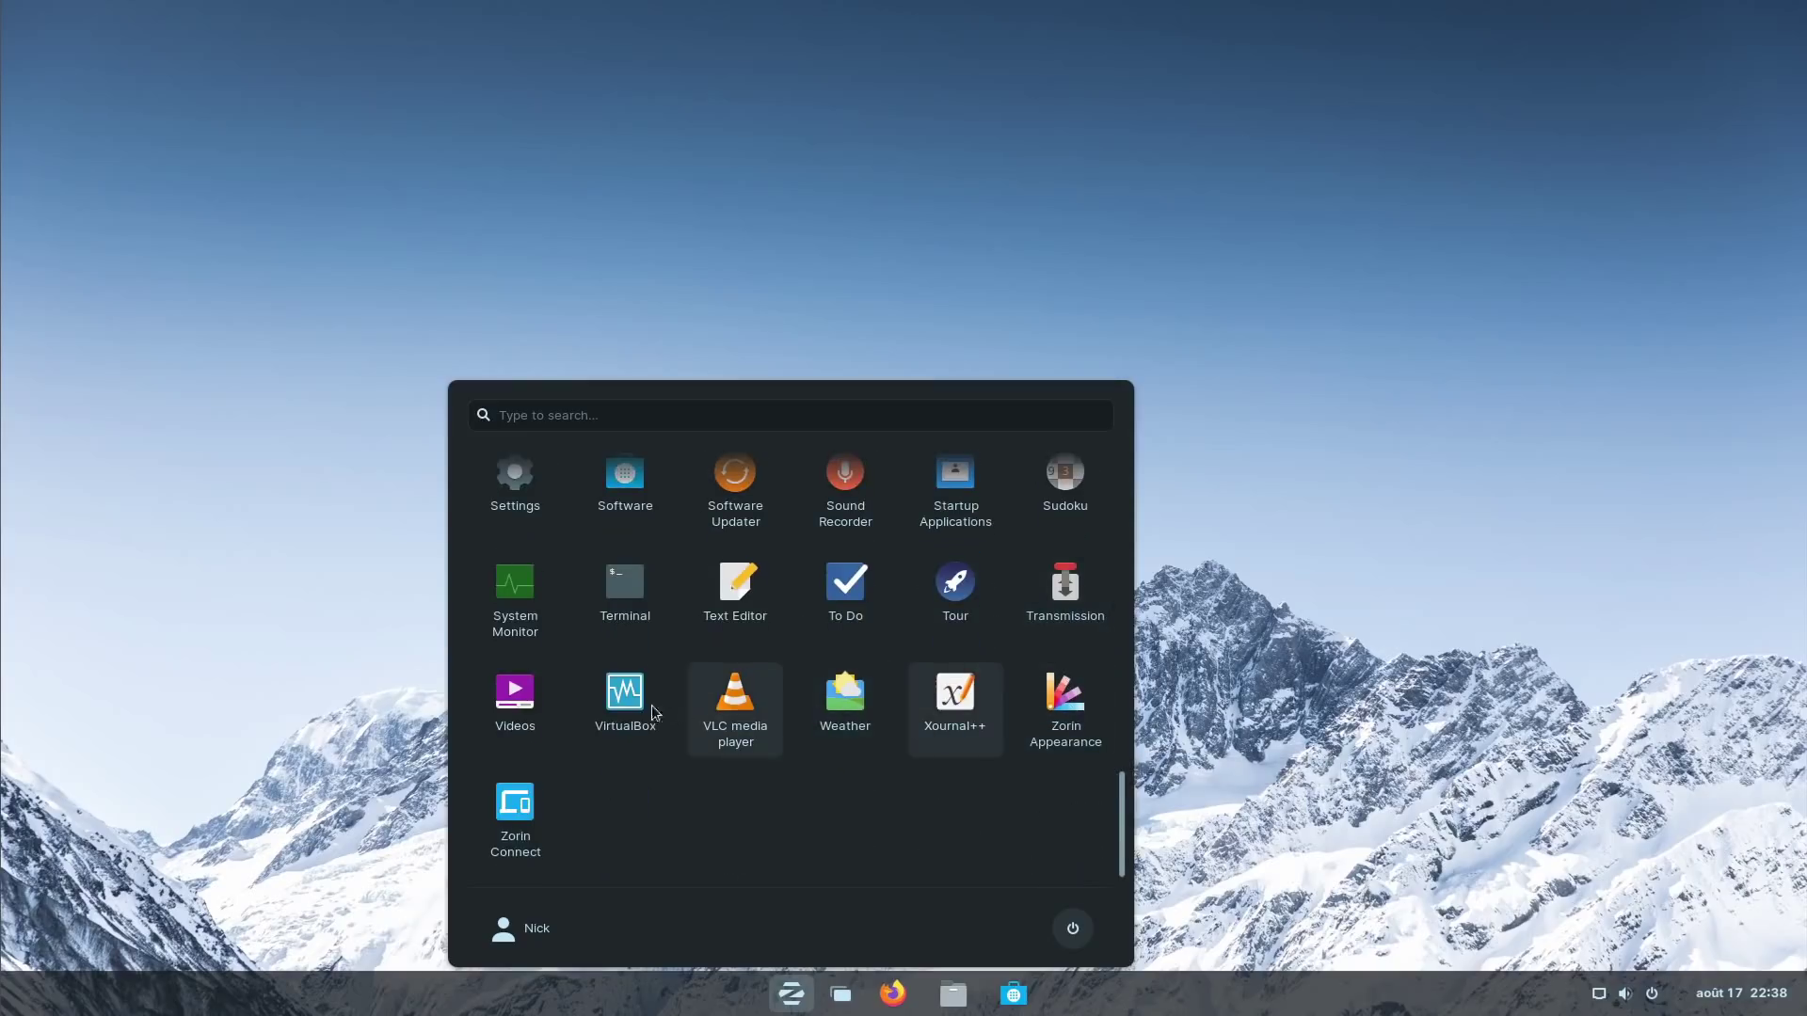
{"action": "left_click_drag", "start_coordinate": [1116, 810], "coordinate": [1132, 458]}
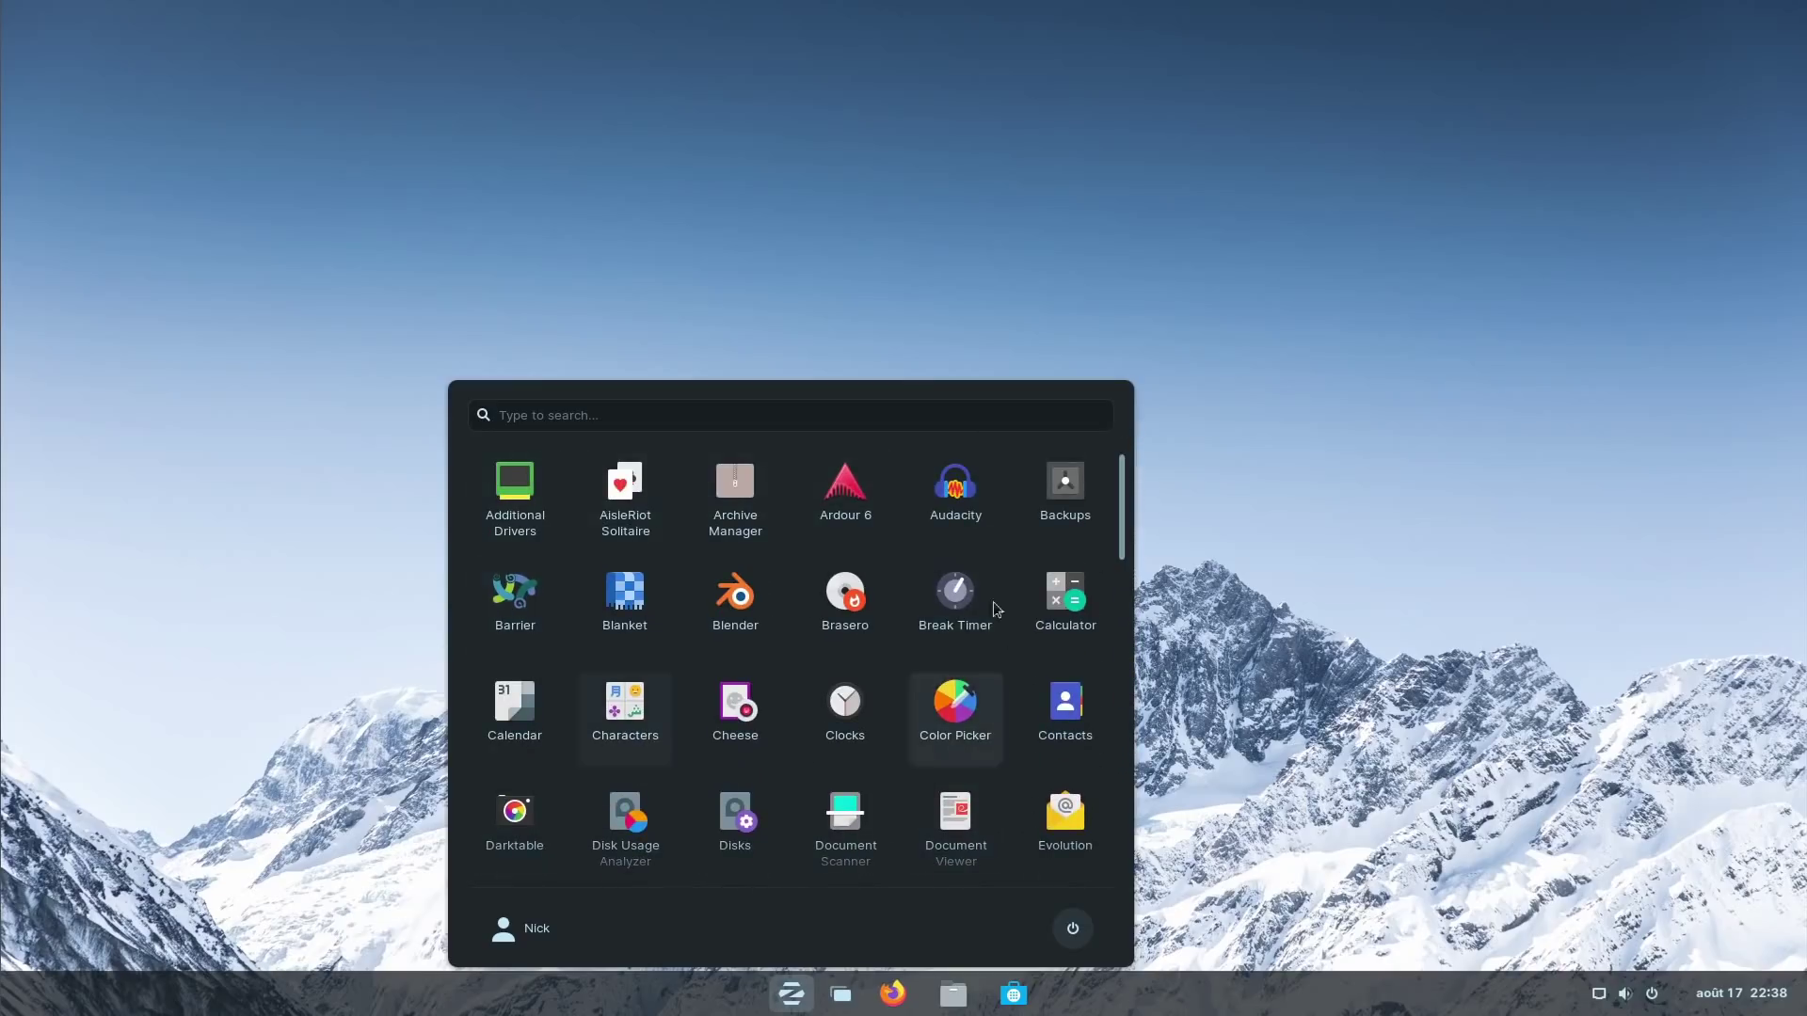
{"action": "left_click", "coordinate": [1263, 640]}
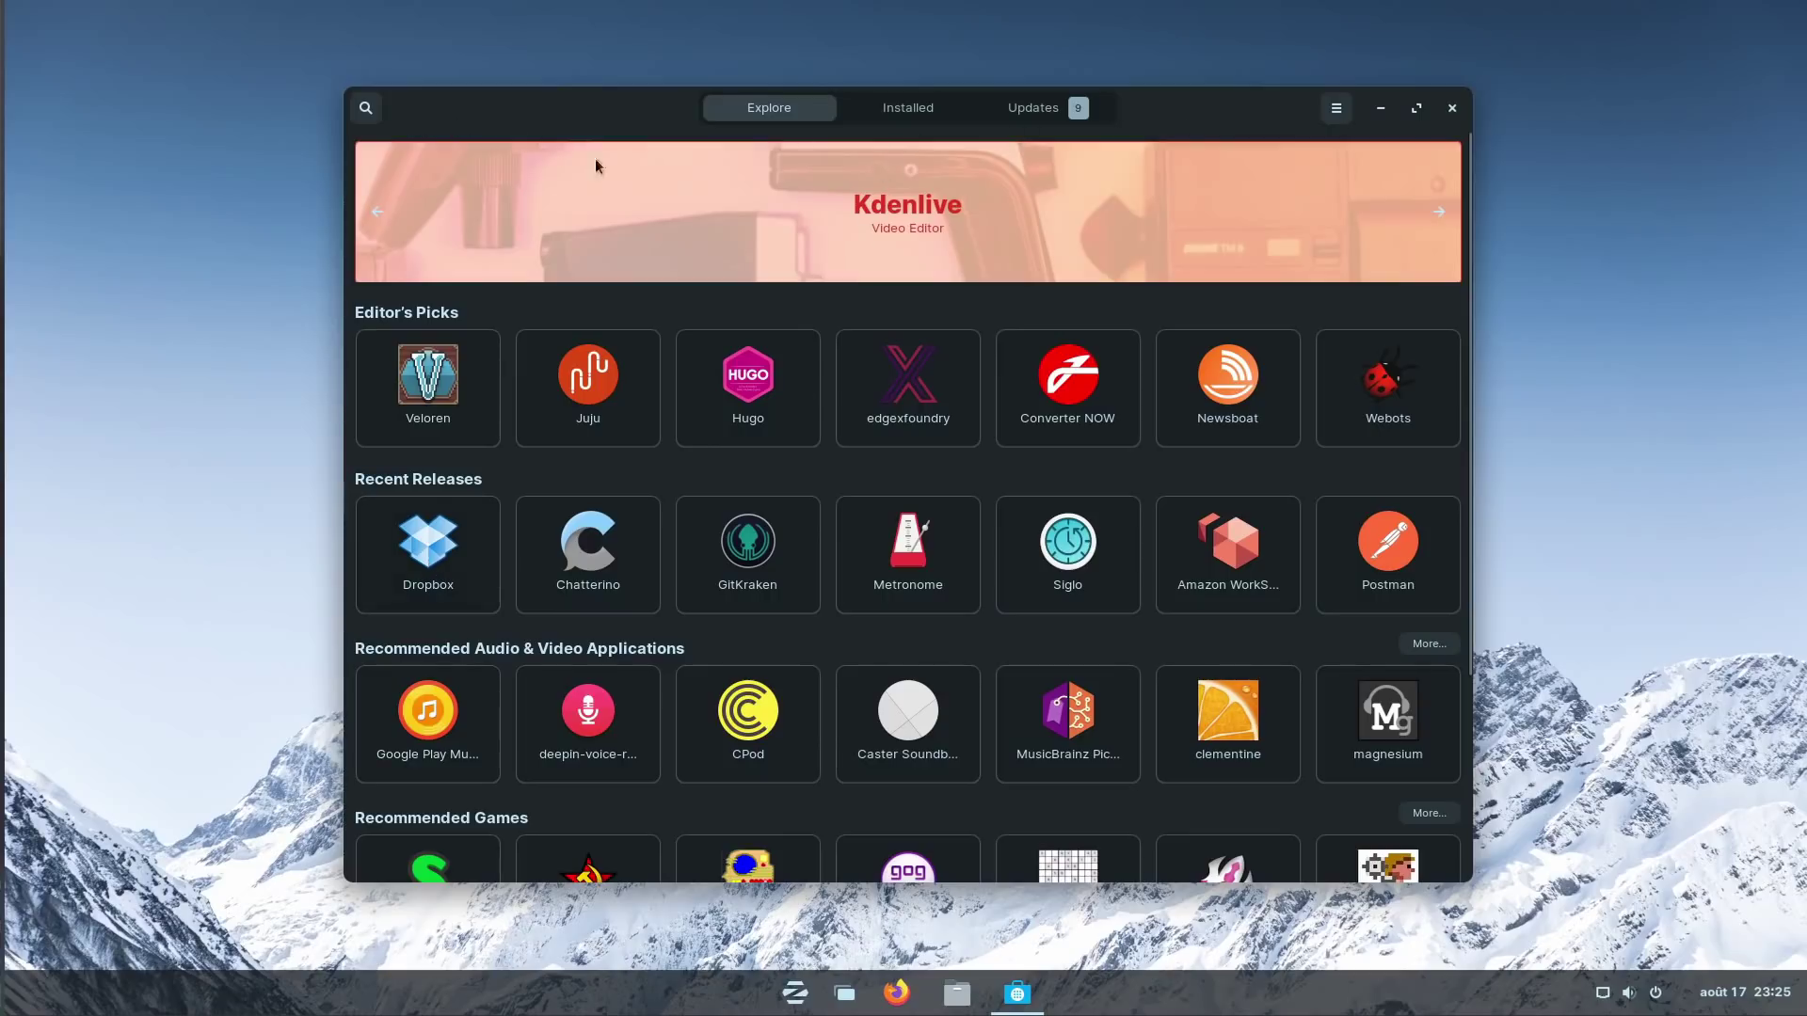
Step: Check Kdenlive's install sources, then view the Other Software repositories in Software & Updates
{"action": "left_click", "coordinate": [908, 205]}
{"action": "left_click", "coordinate": [1267, 111]}
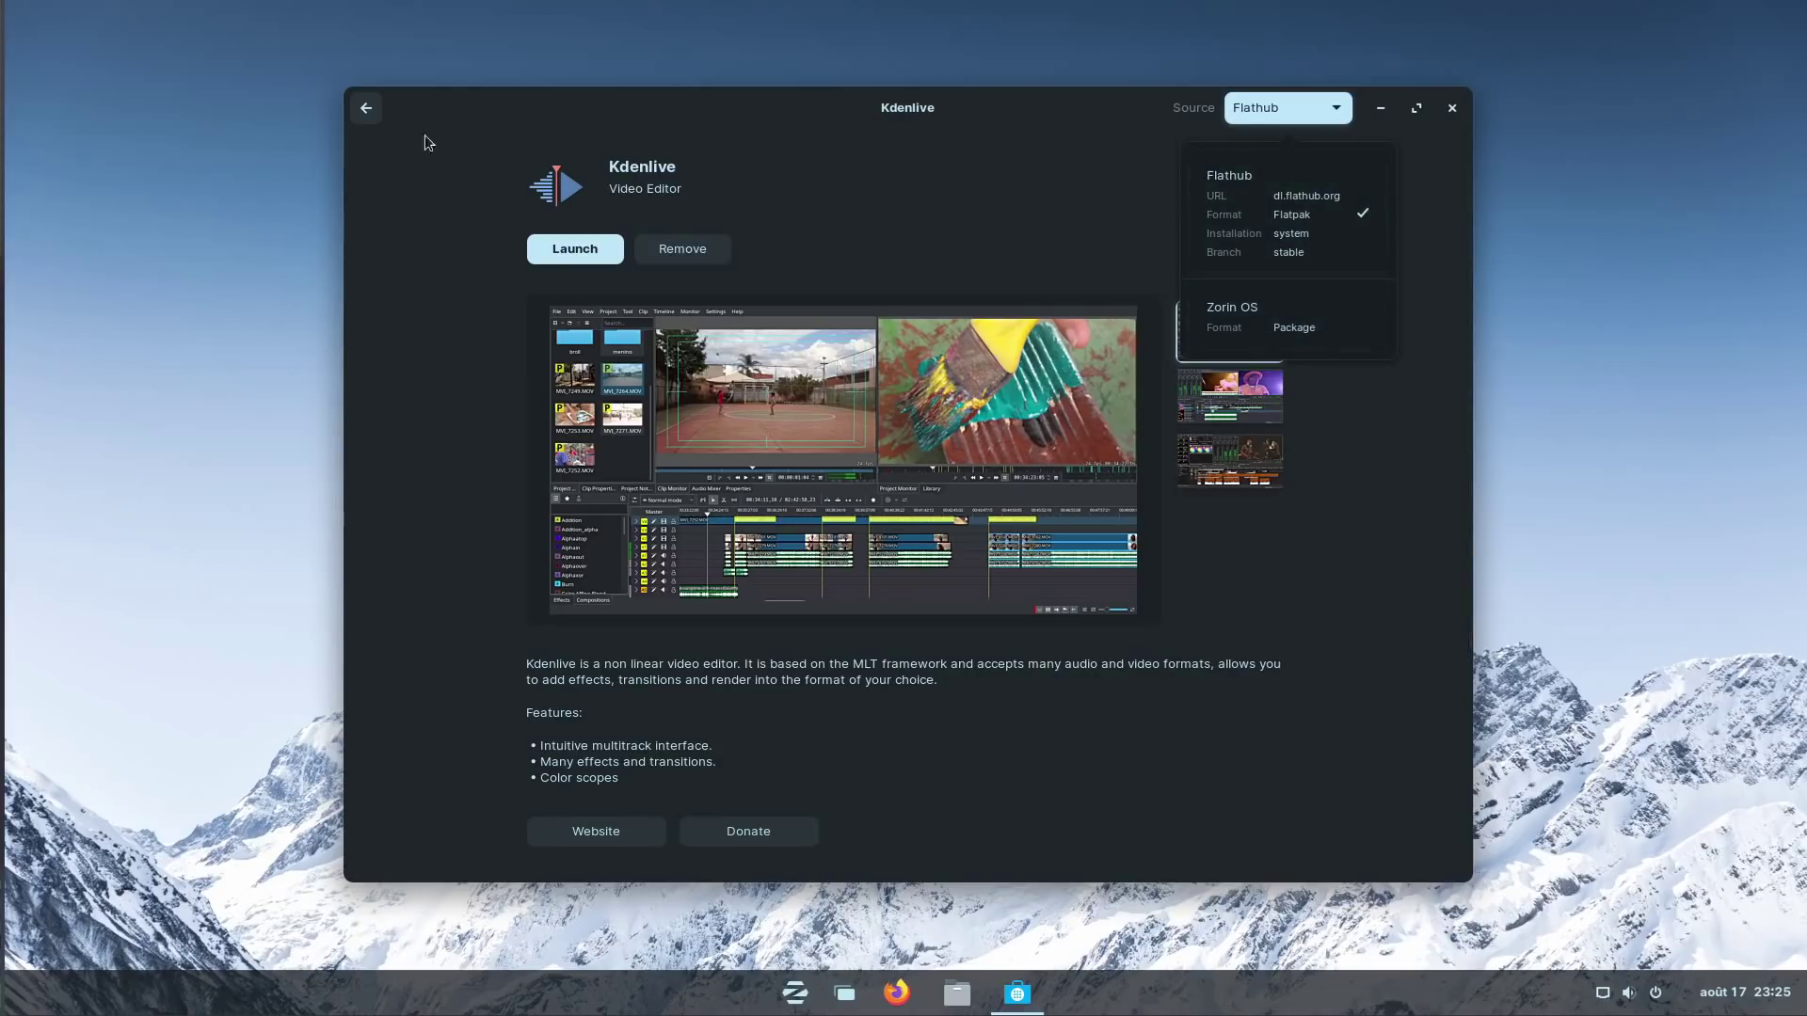
{"action": "left_click", "coordinate": [369, 109]}
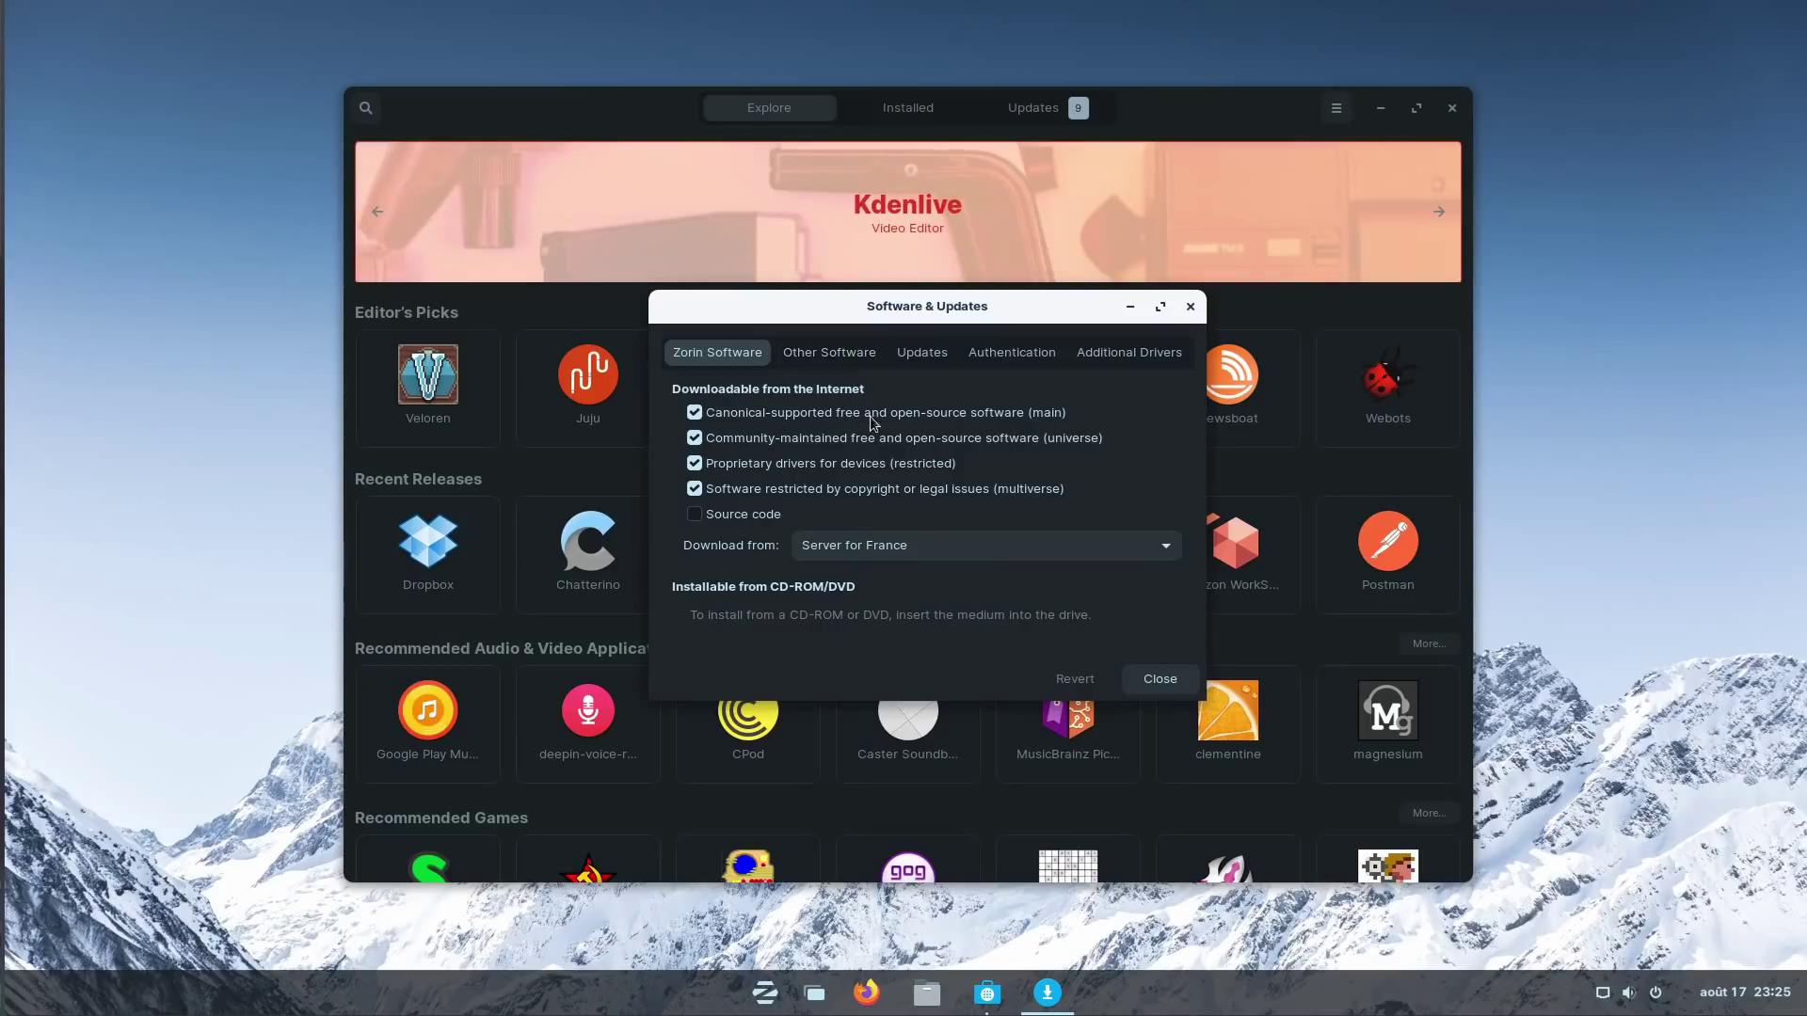
{"action": "left_click", "coordinate": [844, 364]}
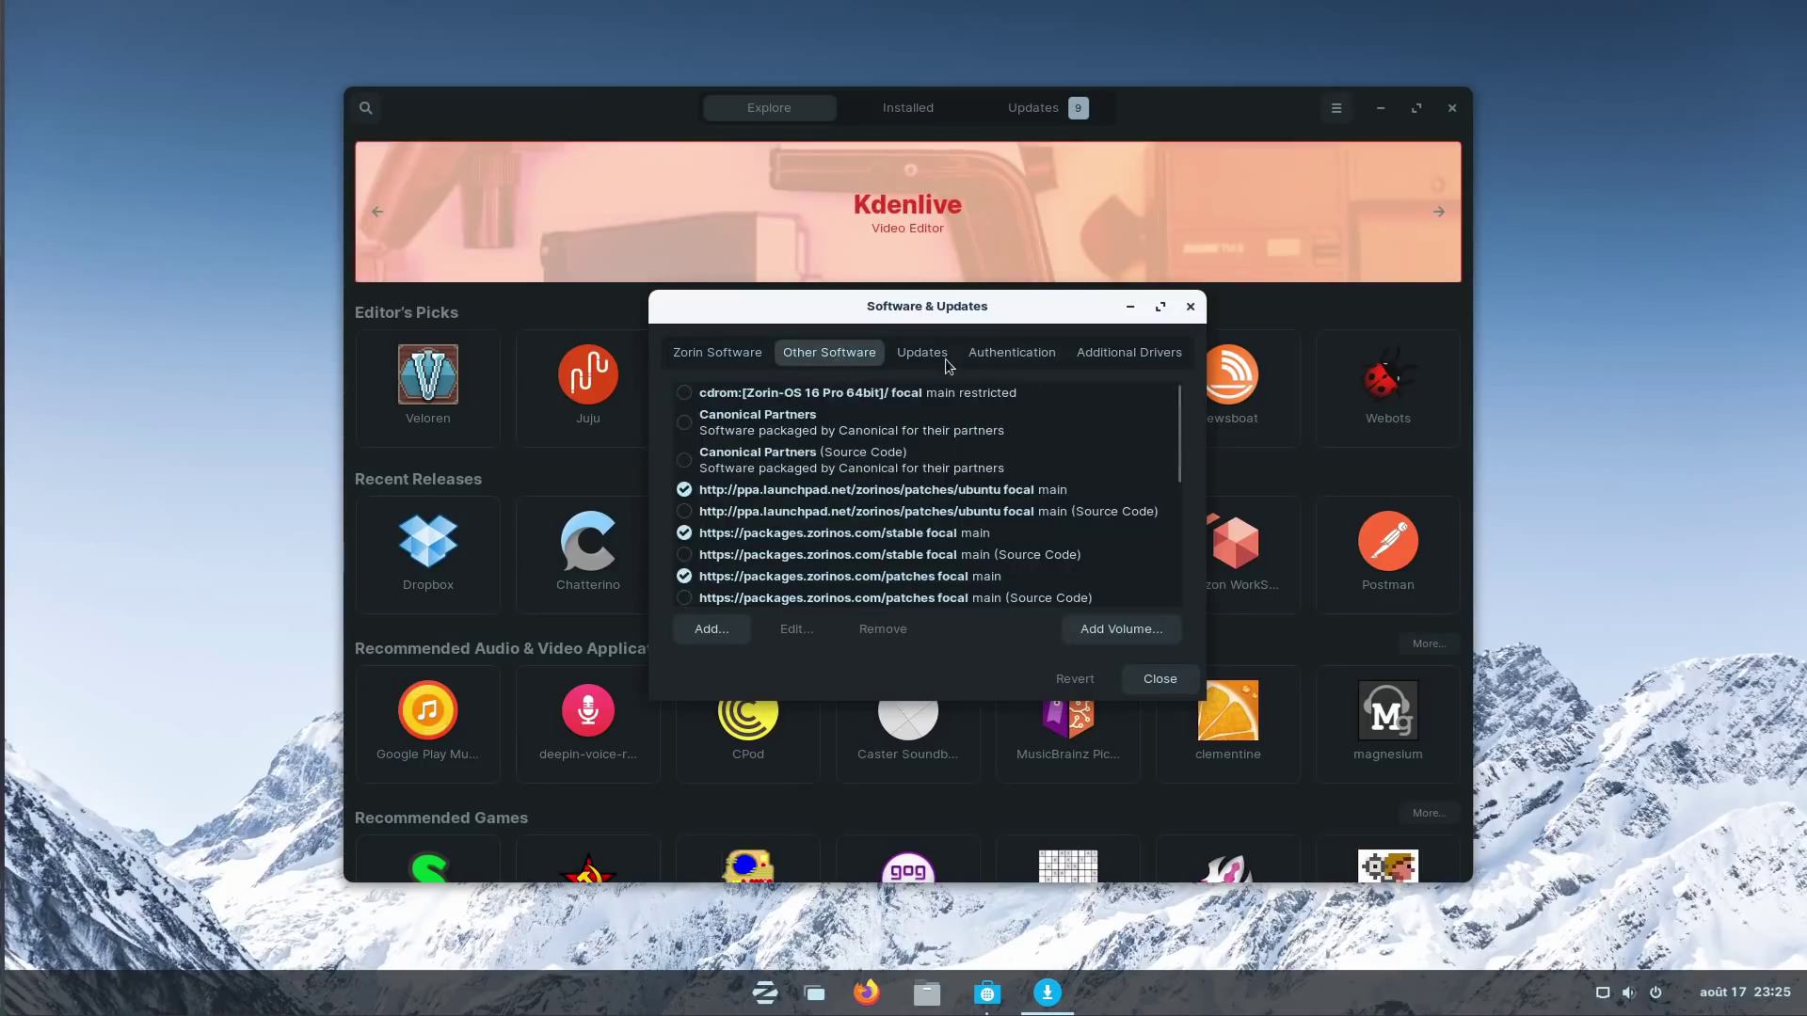
{"action": "mouse_move", "coordinate": [1183, 415]}
{"action": "left_mouse_down"}
{"action": "mouse_move", "coordinate": [1164, 546]}
{"action": "mouse_move", "coordinate": [1165, 402]}
{"action": "left_mouse_up"}
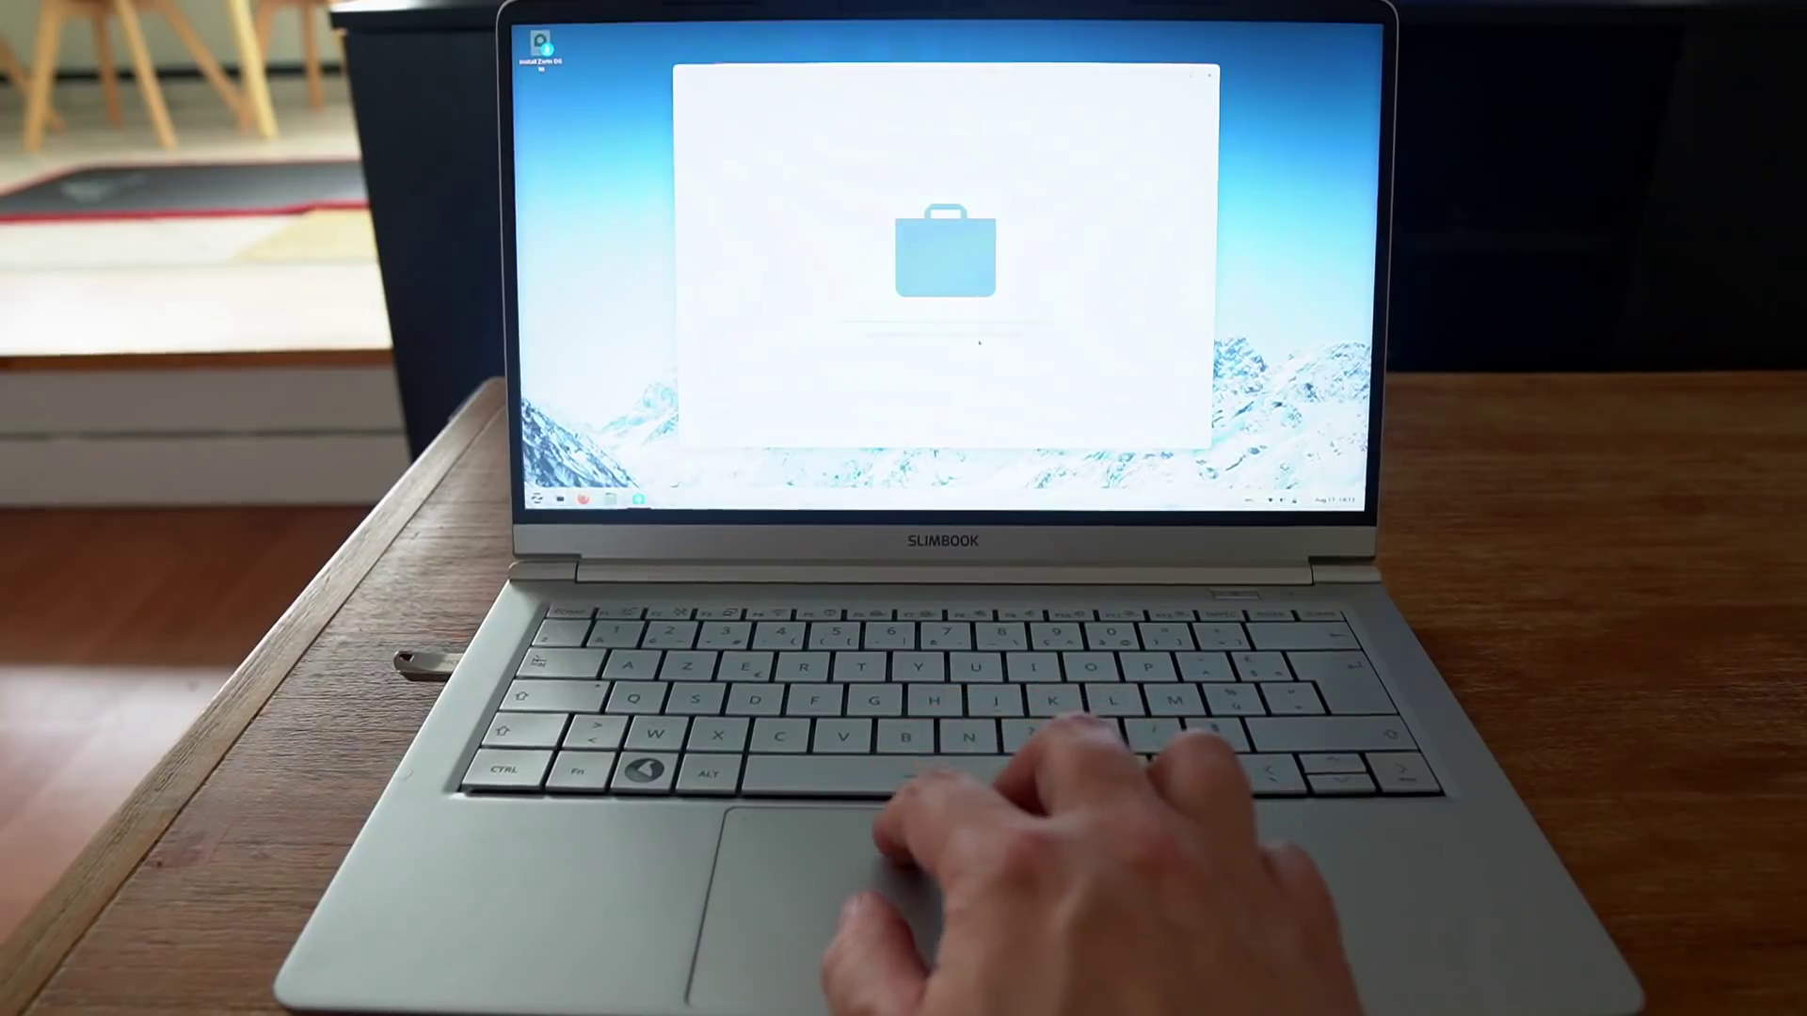
Step: Move the Software window to the second workspace and switch to it
{"action": "key", "text": "super"}
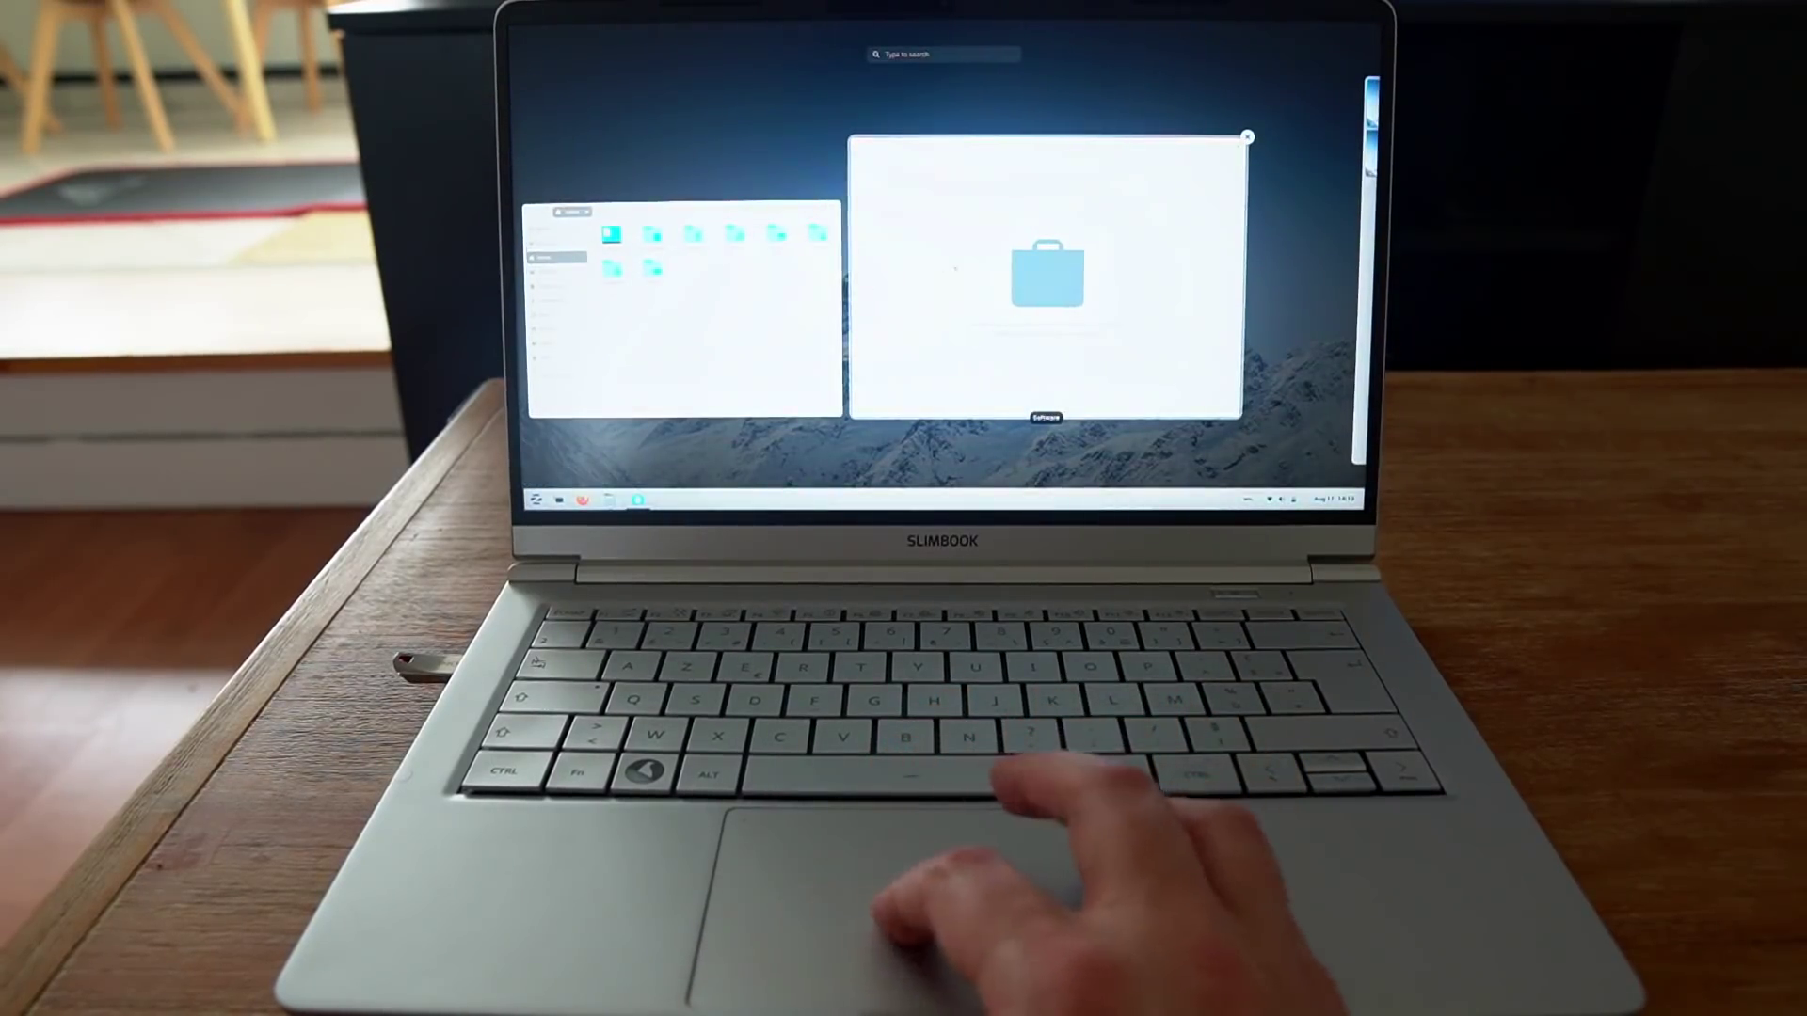
{"action": "left_click_drag", "start_coordinate": [982, 268], "coordinate": [1215, 227]}
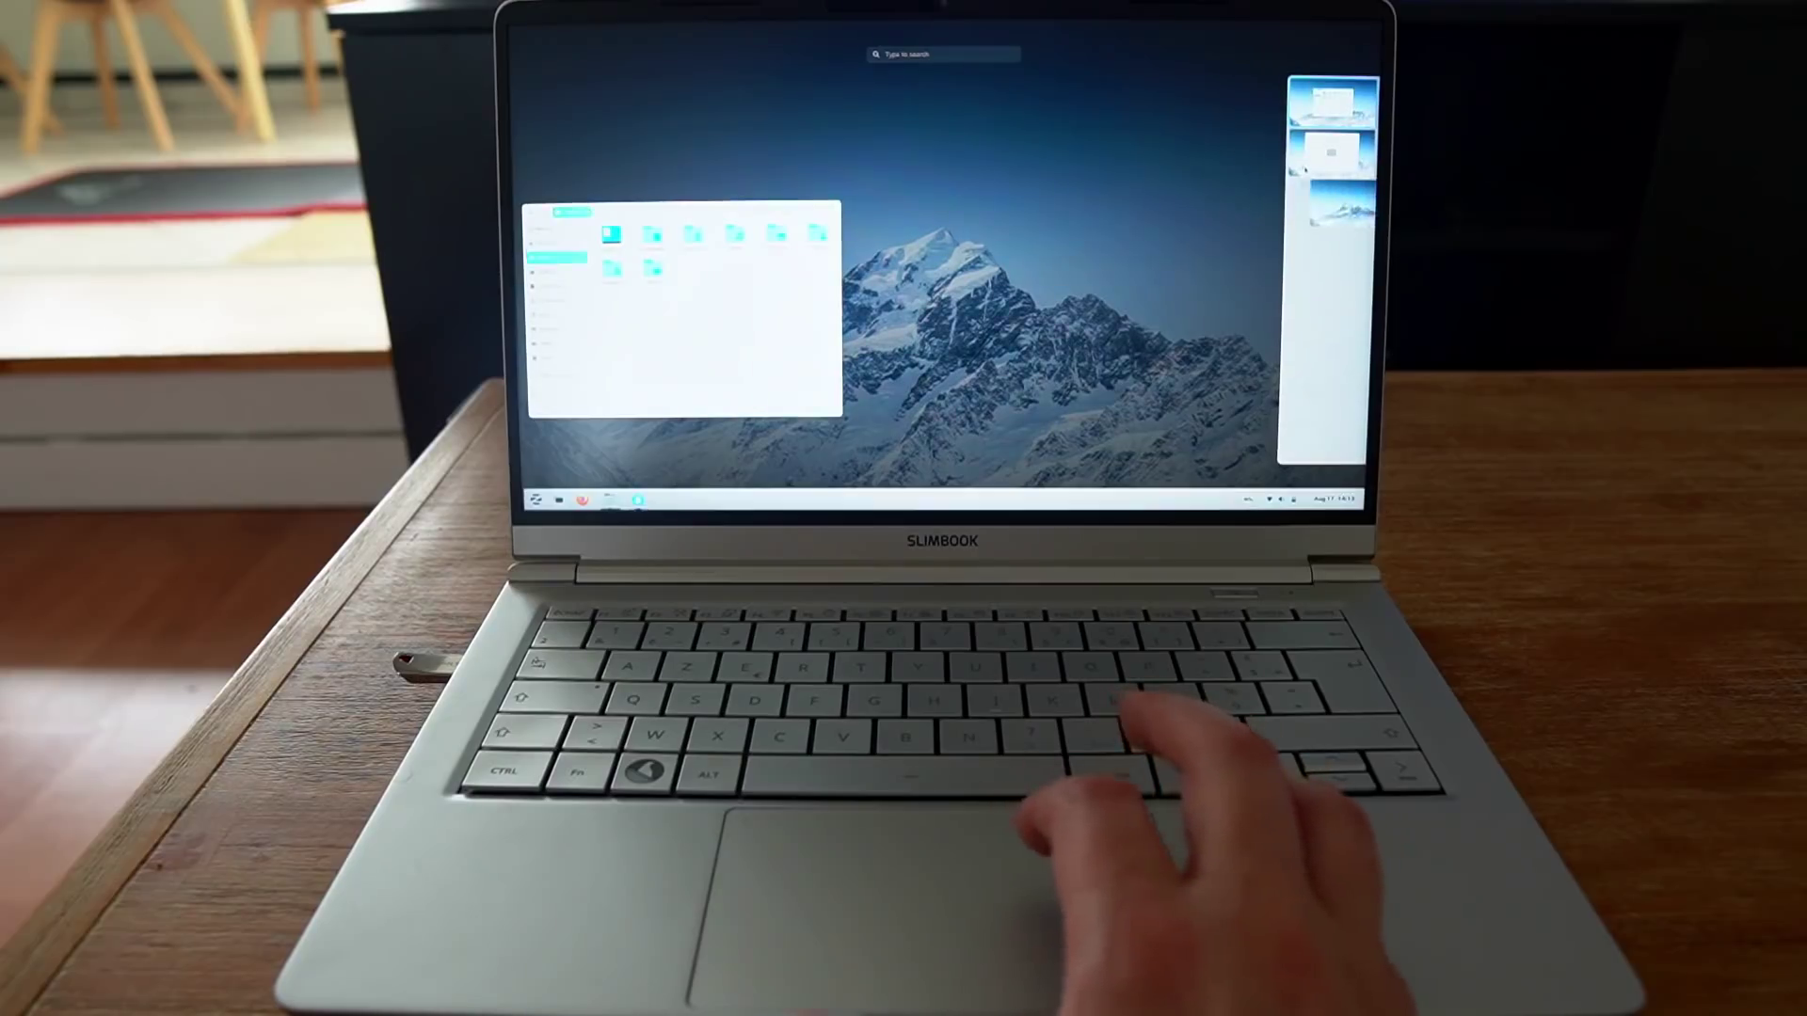
{"action": "left_click", "coordinate": [1331, 152]}
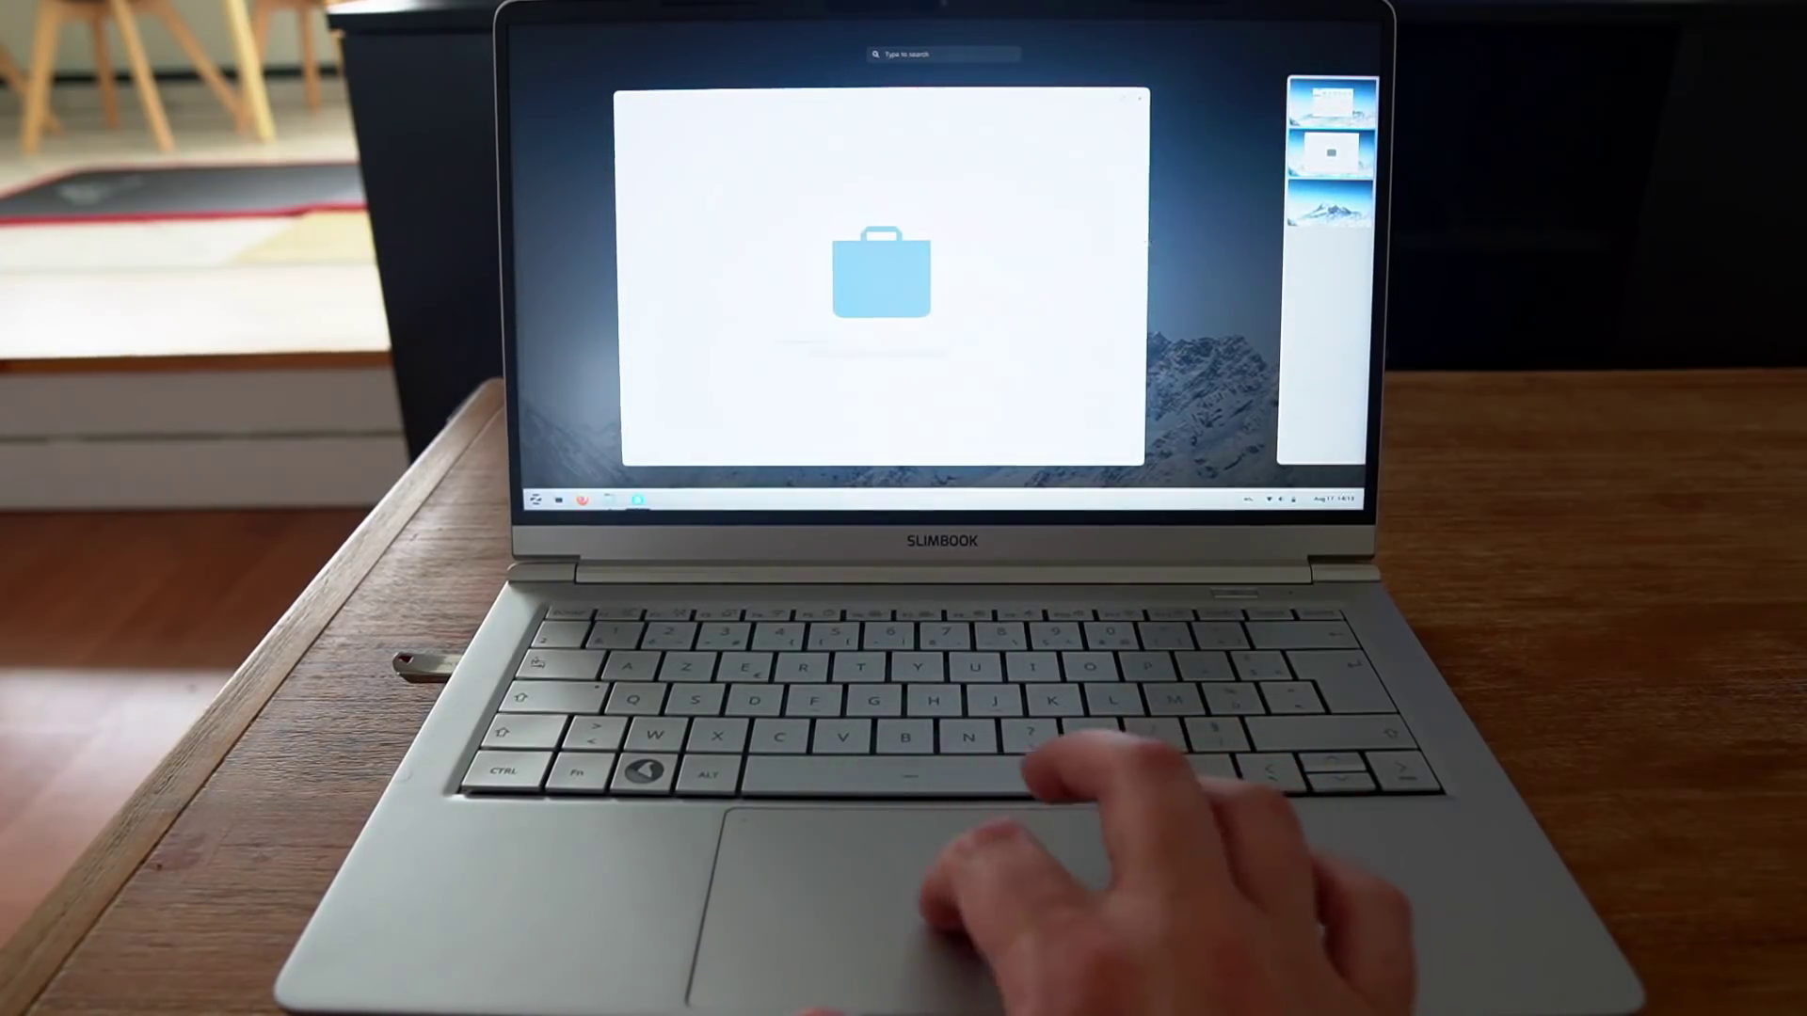
{"action": "left_click", "coordinate": [1022, 263]}
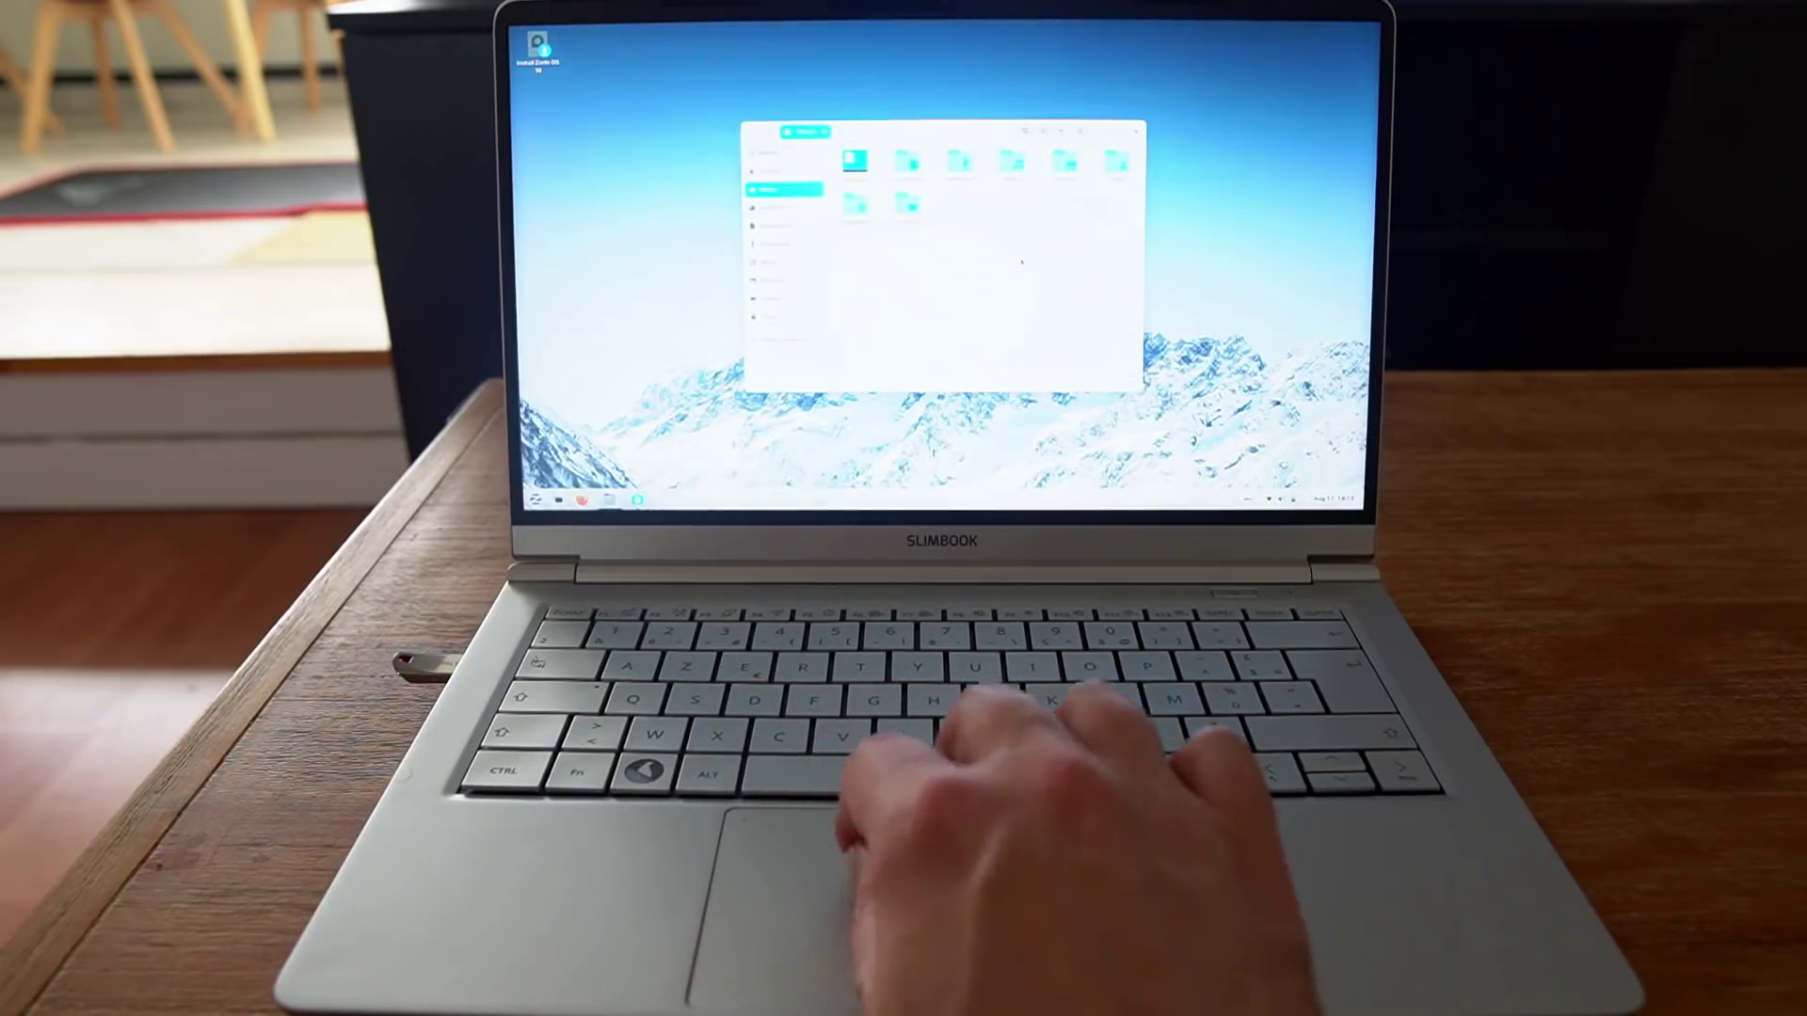
Step: Reopen the activities overview and scroll through the open windows
{"action": "key", "text": "super"}
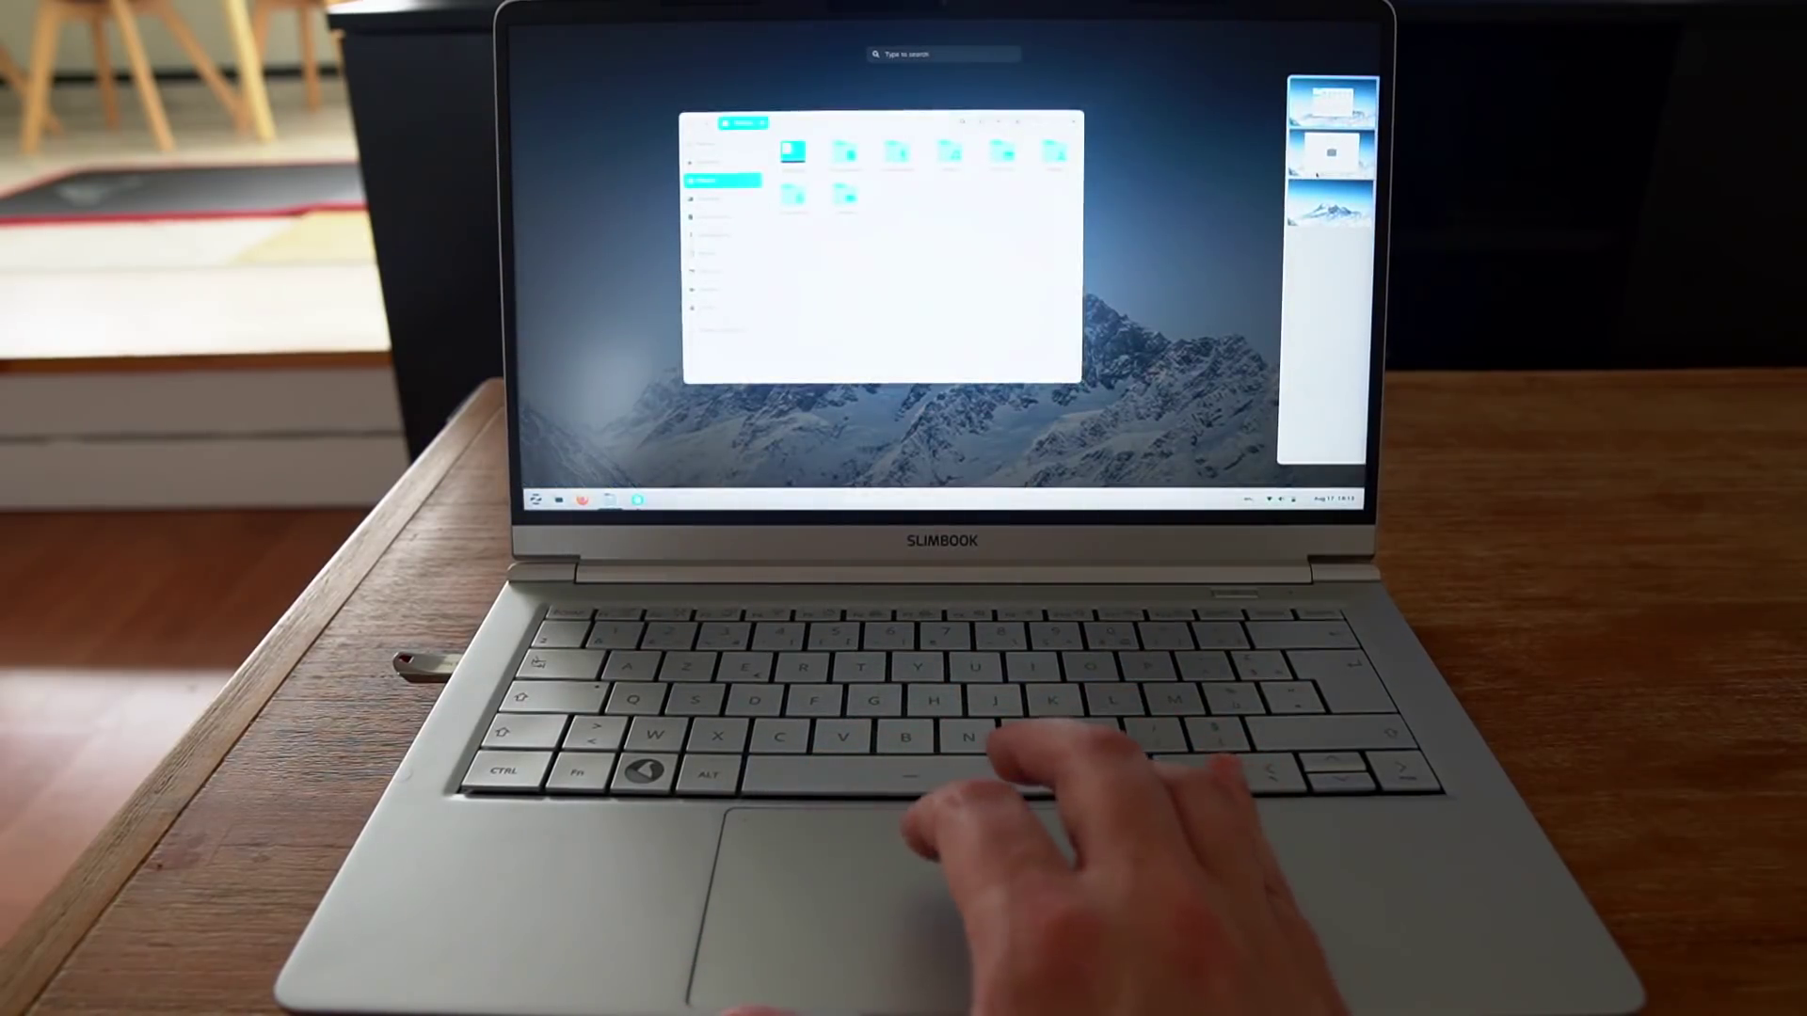
{"action": "left_click", "coordinate": [1038, 240]}
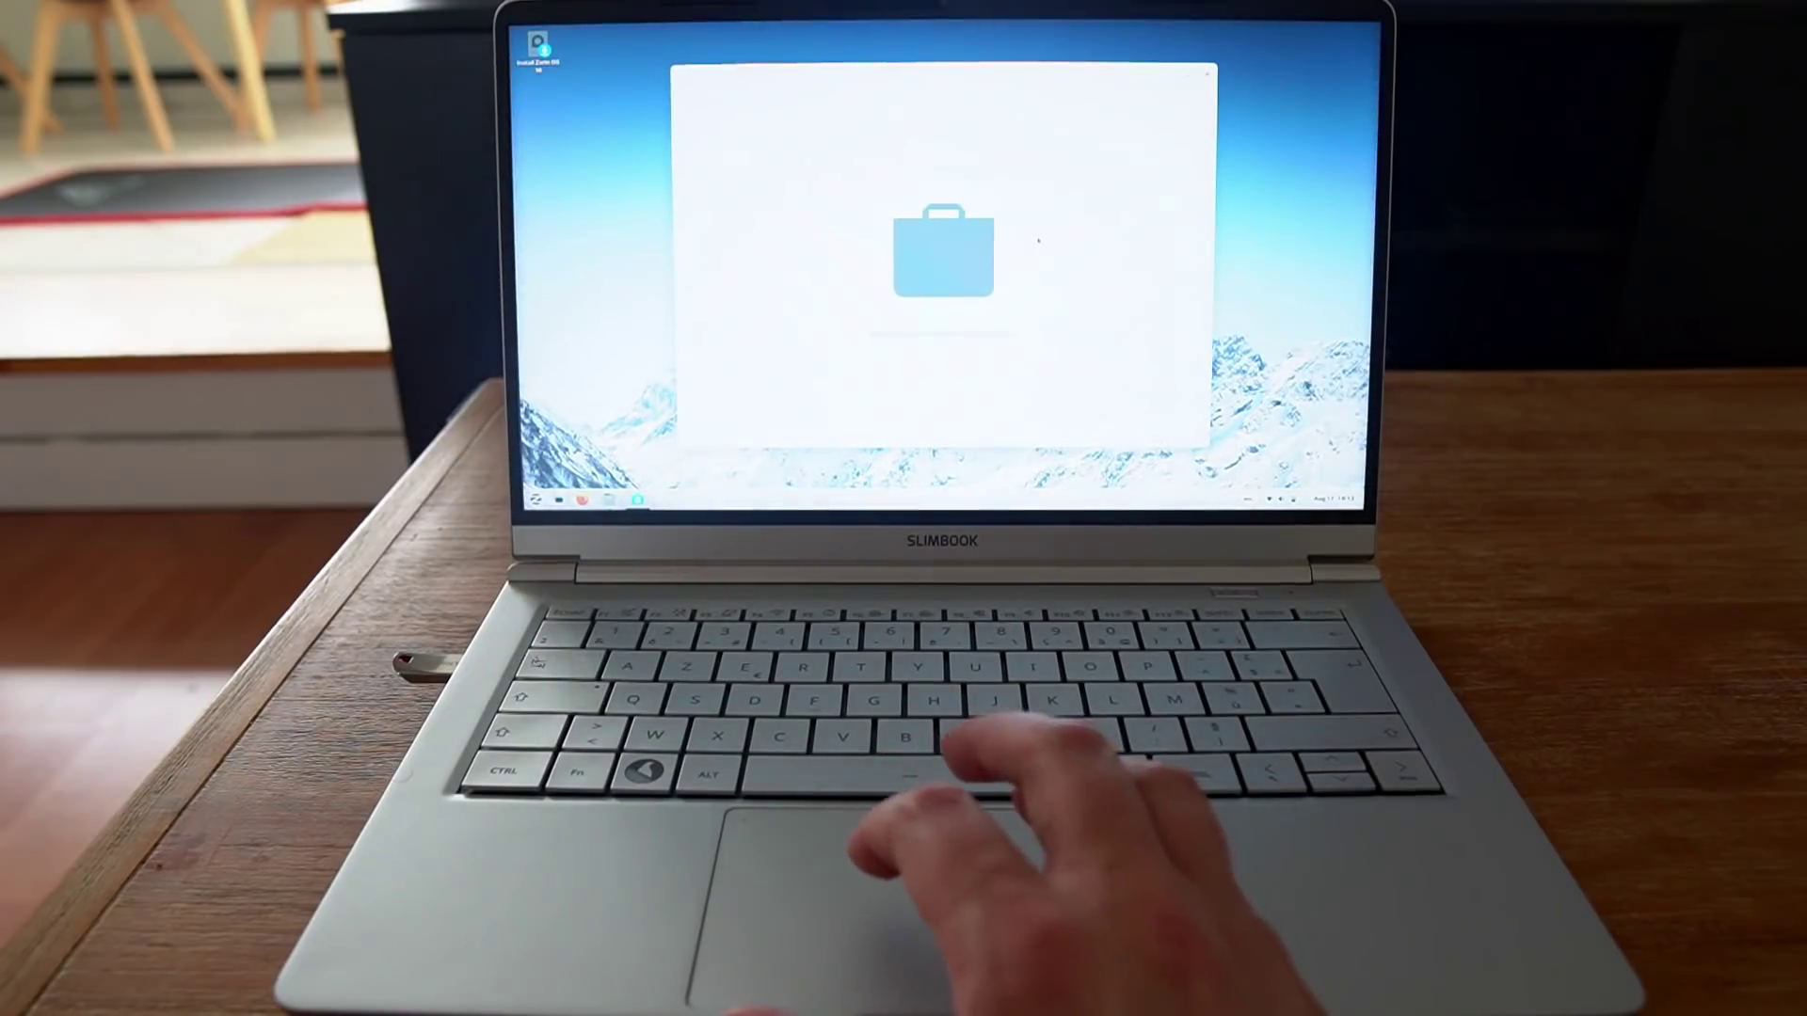
{"action": "key", "text": "super"}
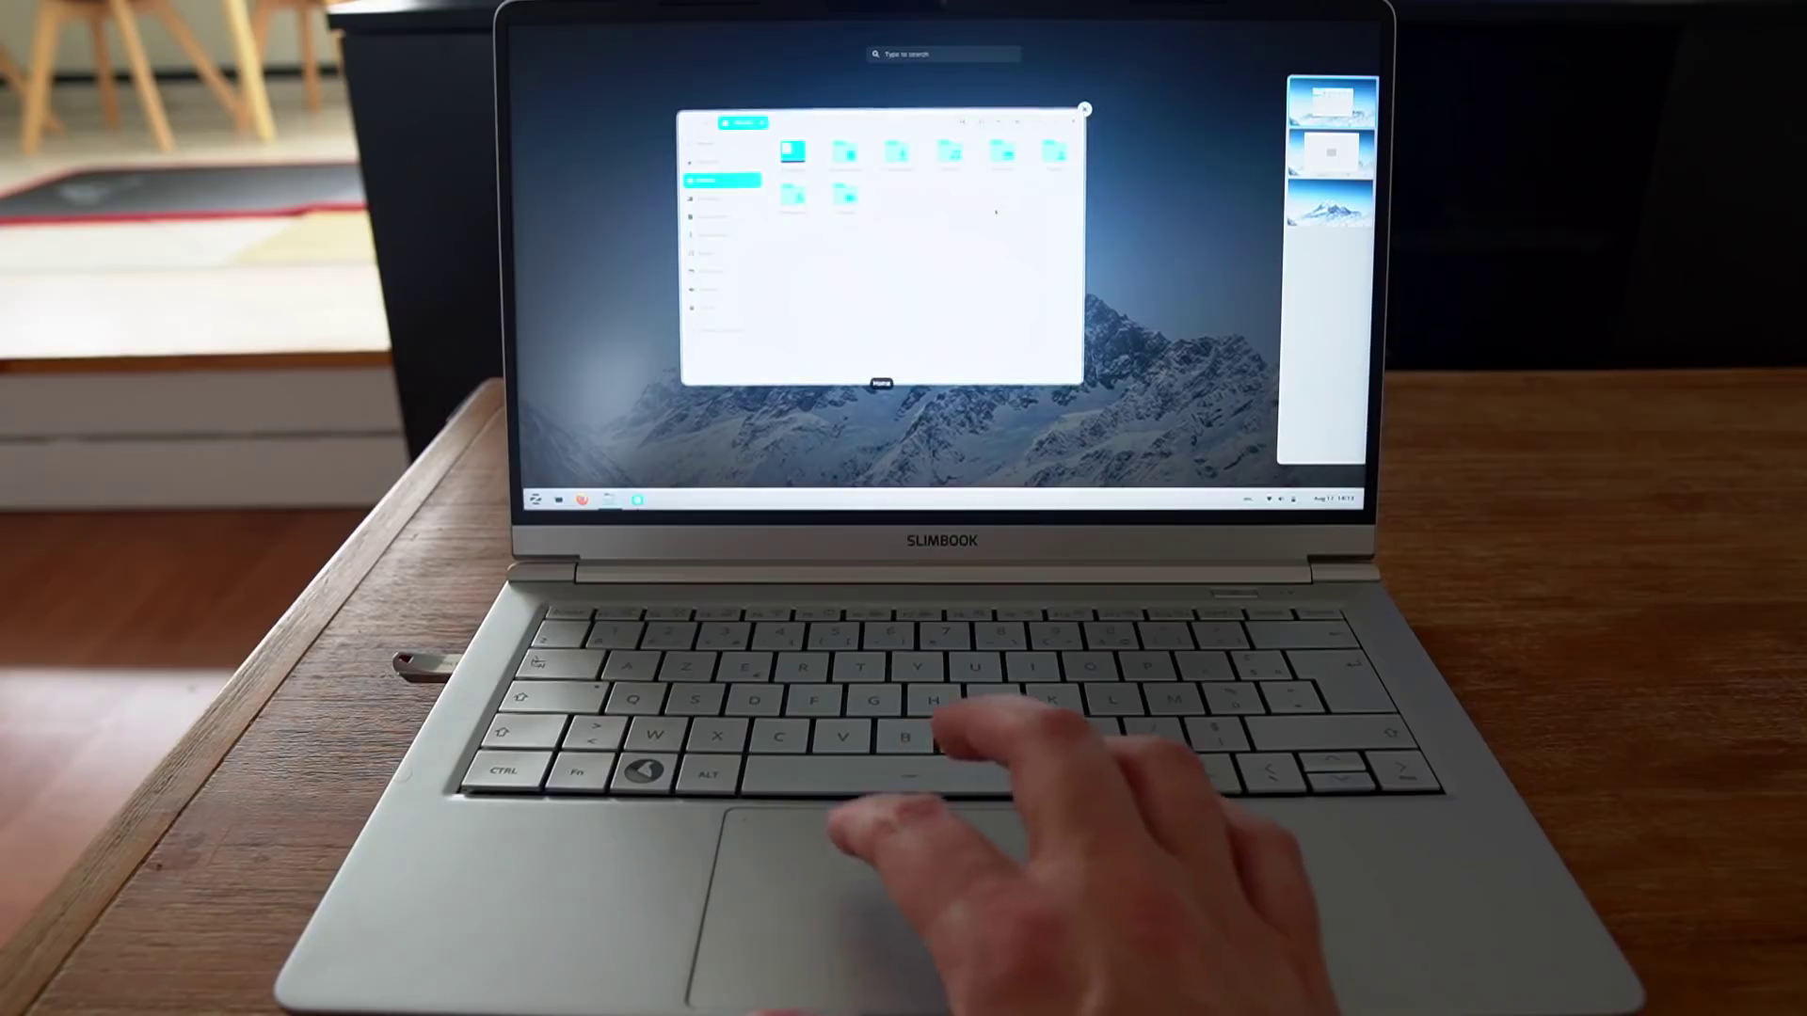
{"action": "scroll", "coordinate": [996, 212], "scroll_direction": "down", "scroll_amount": 2}
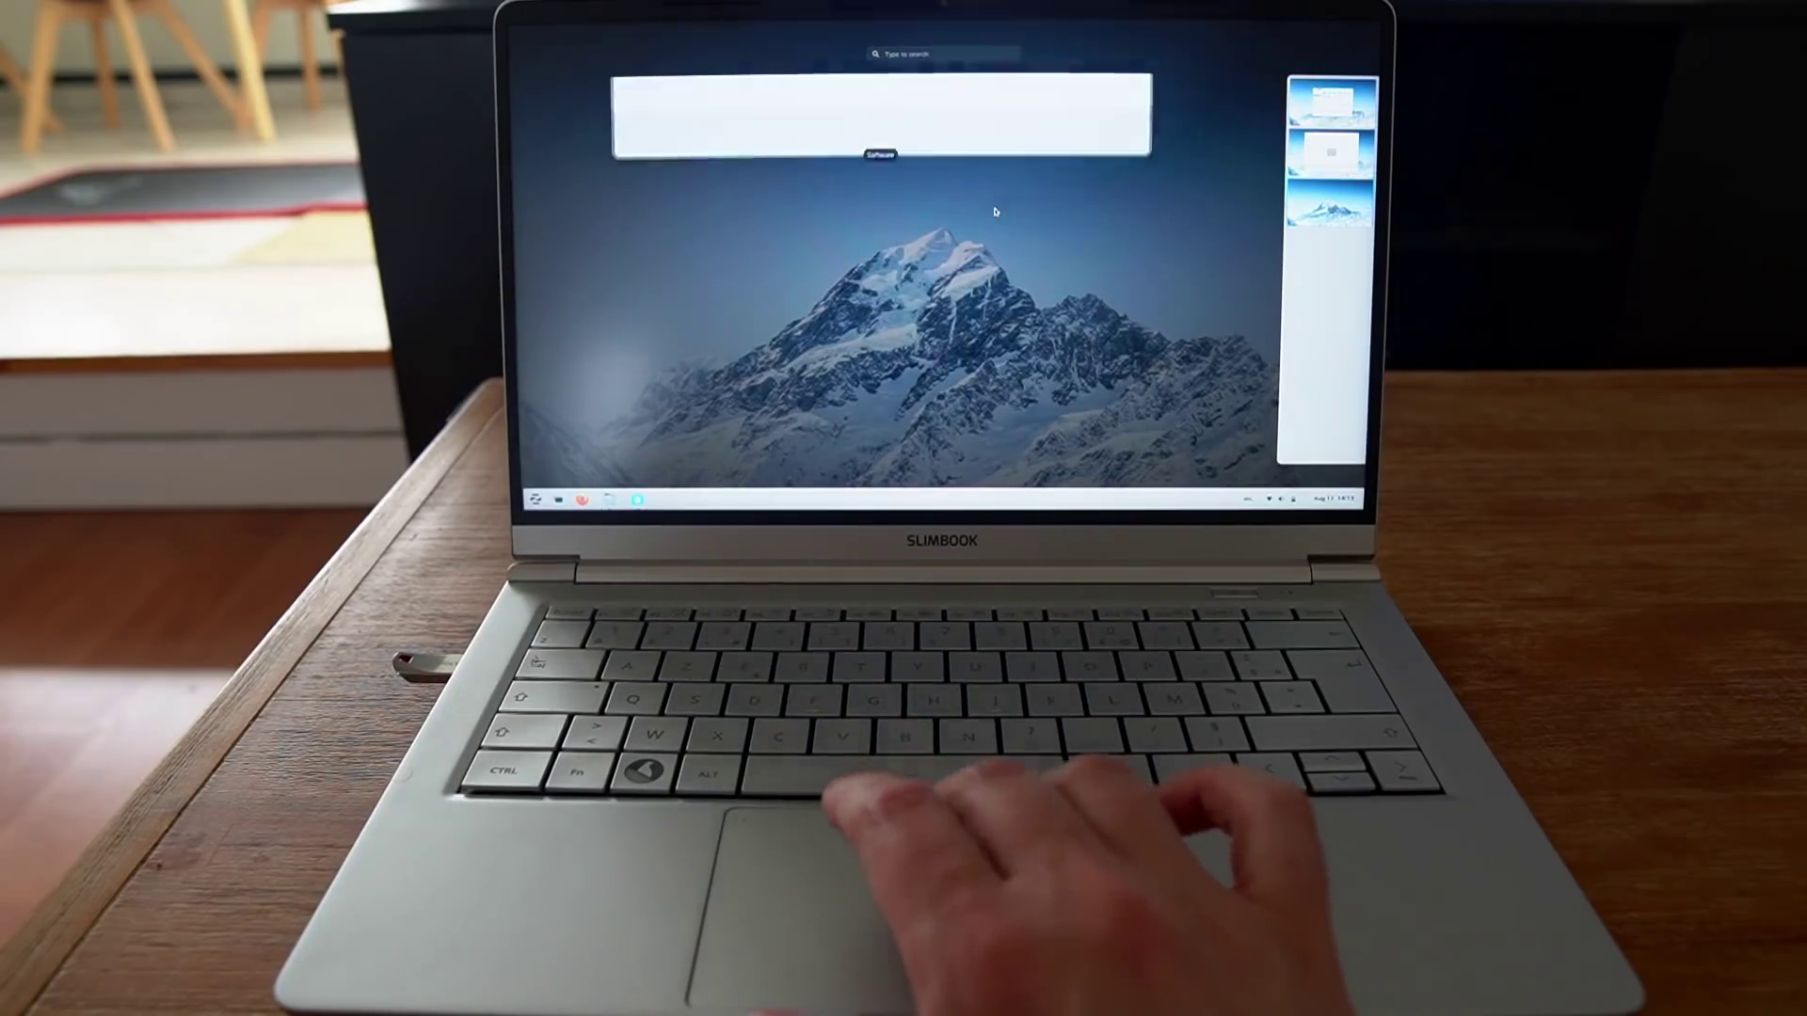
{"action": "scroll", "coordinate": [995, 212], "scroll_direction": "down", "scroll_amount": 4}
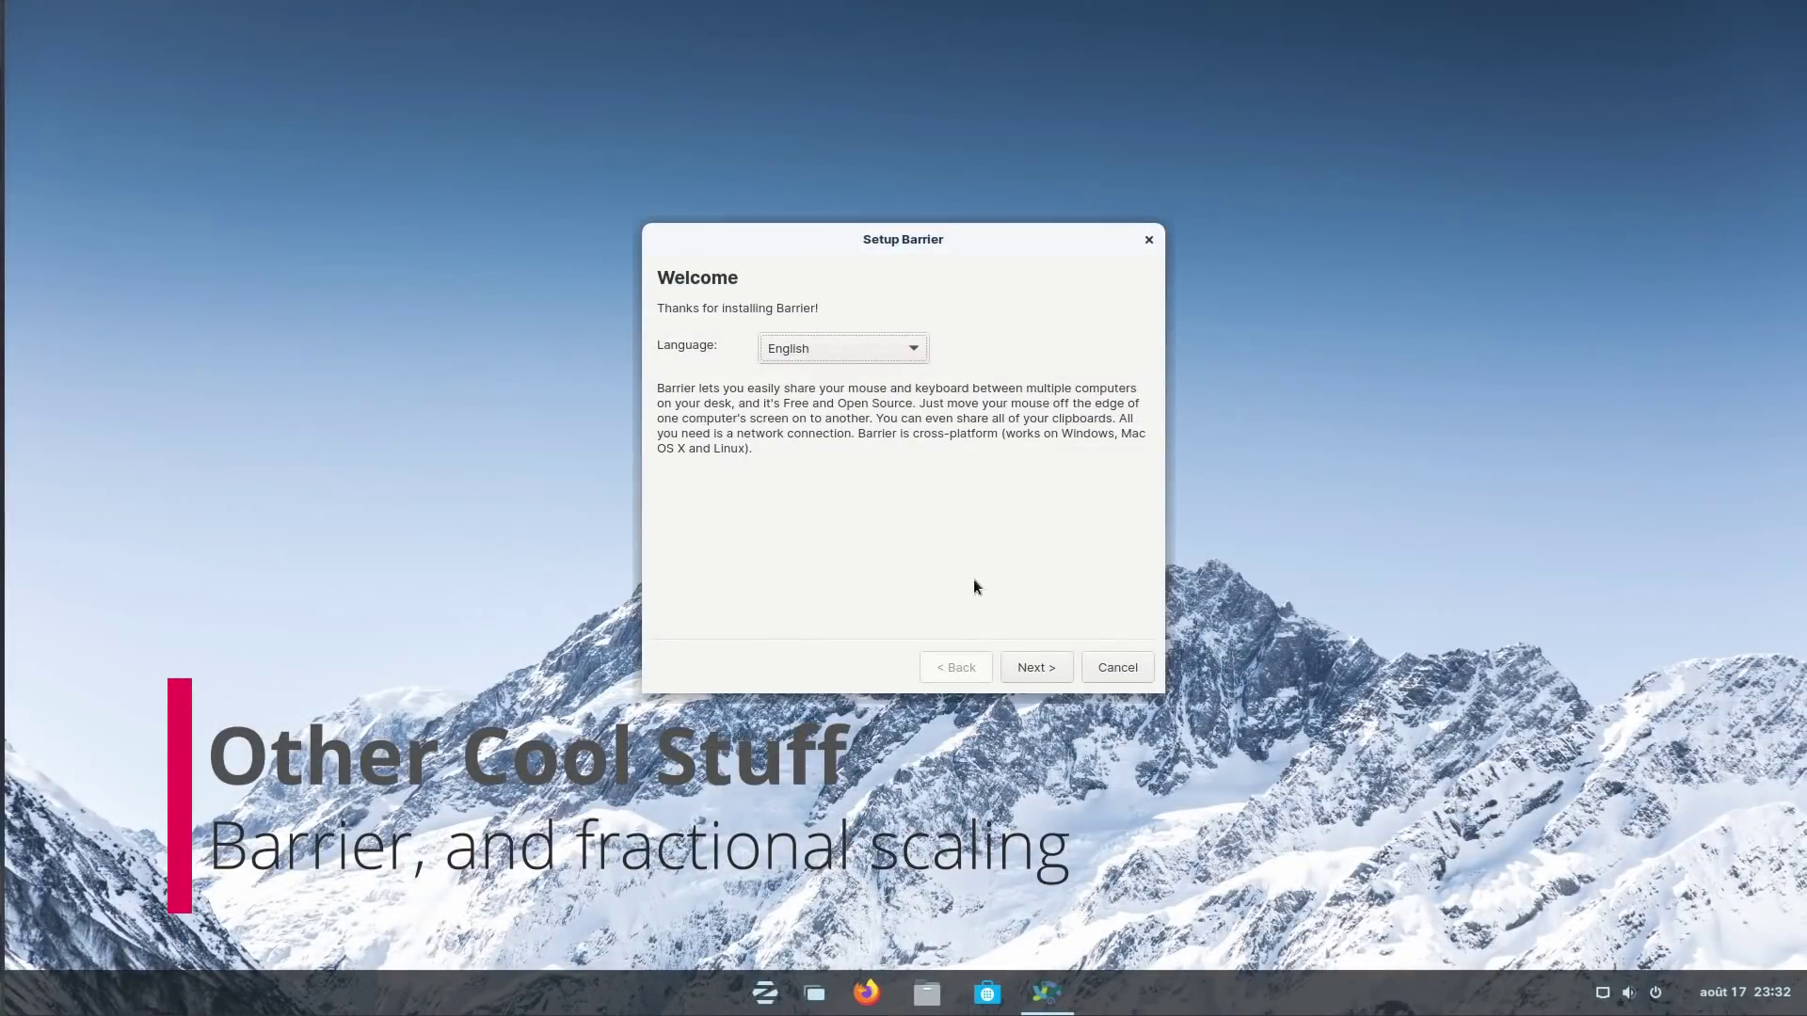
Step: Get past Barrier's welcome page and finish setup with this computer as server
{"action": "left_click", "coordinate": [1025, 665]}
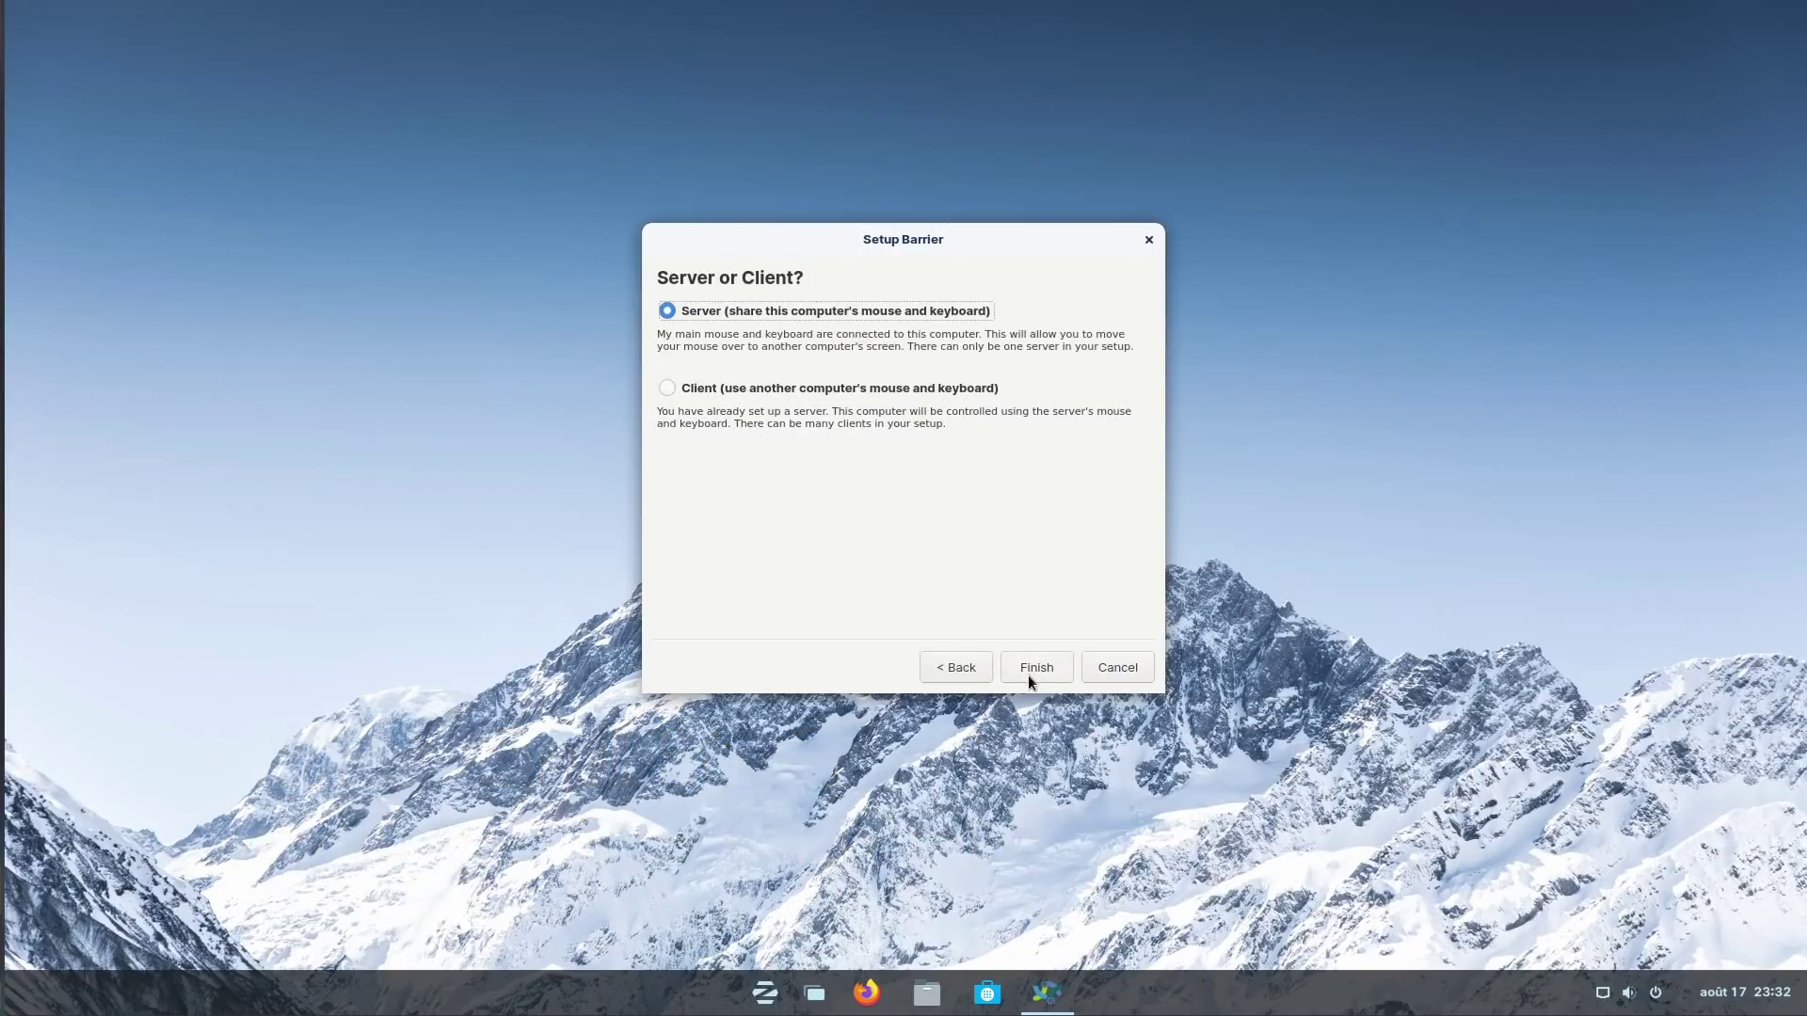
{"action": "left_click", "coordinate": [1028, 676]}
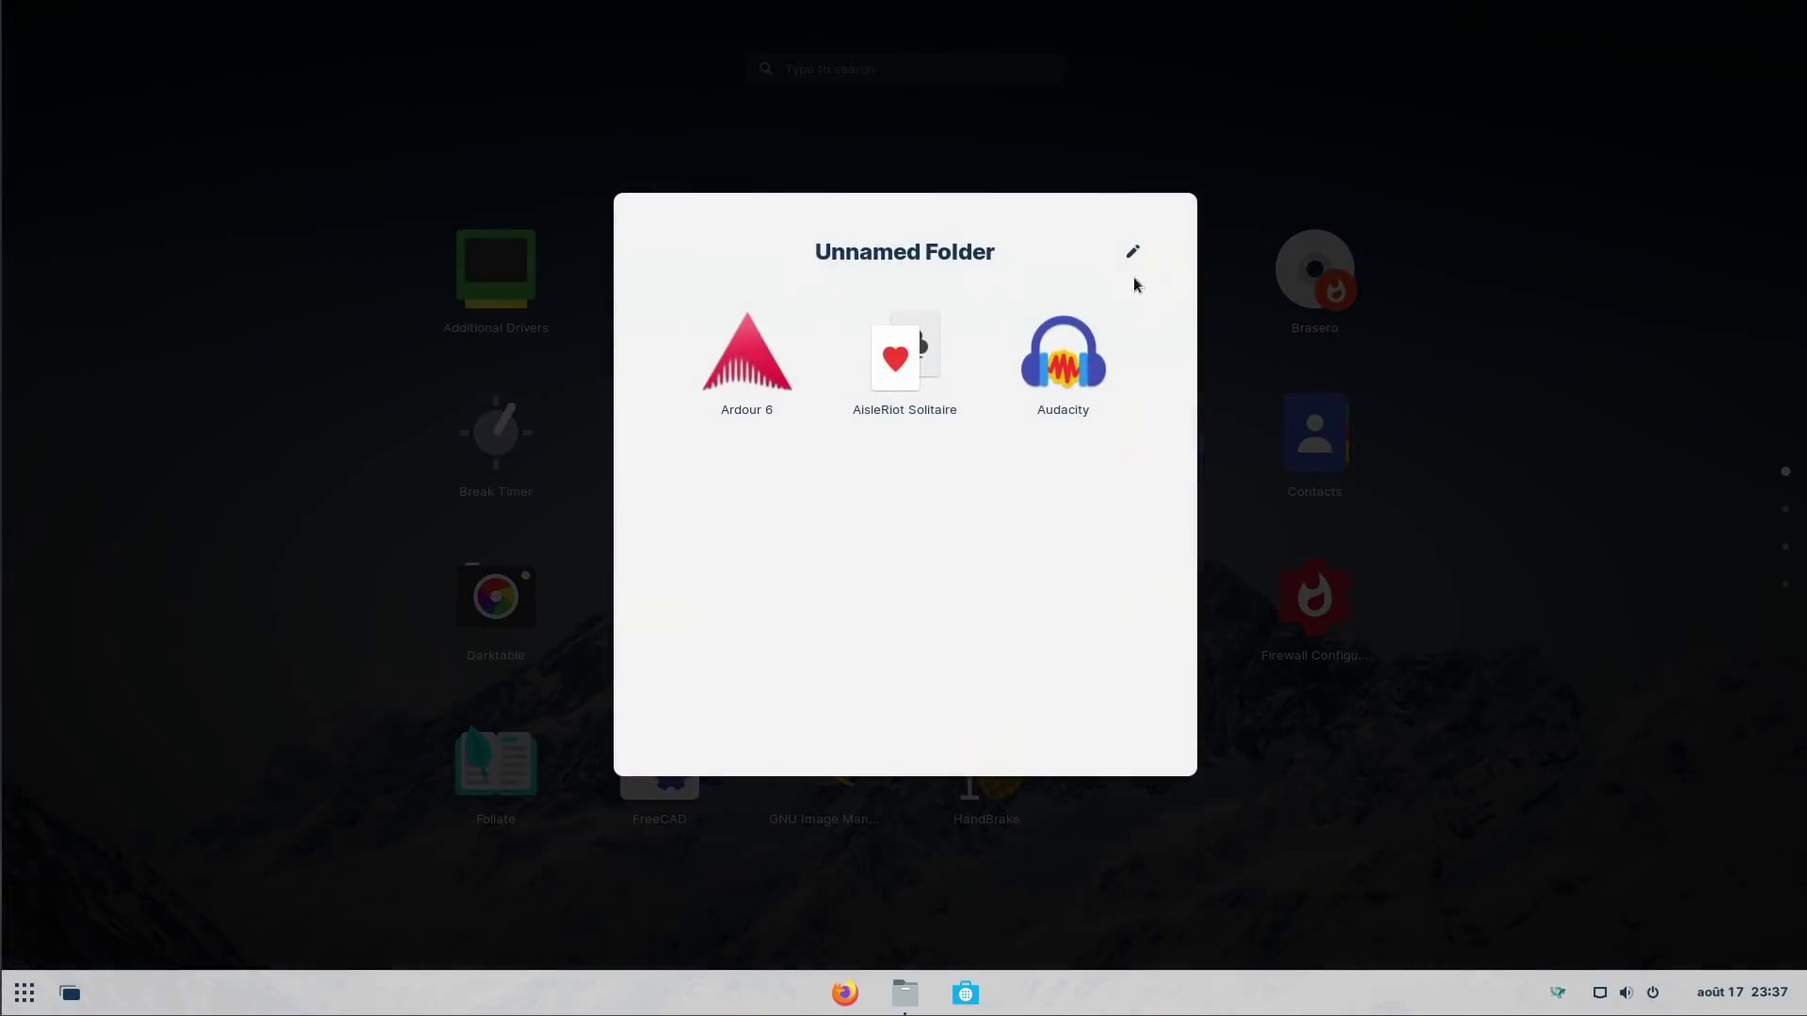
Step: Rename the Unnamed Folder to 'Stuff I don't need'
{"action": "left_click", "coordinate": [1122, 265]}
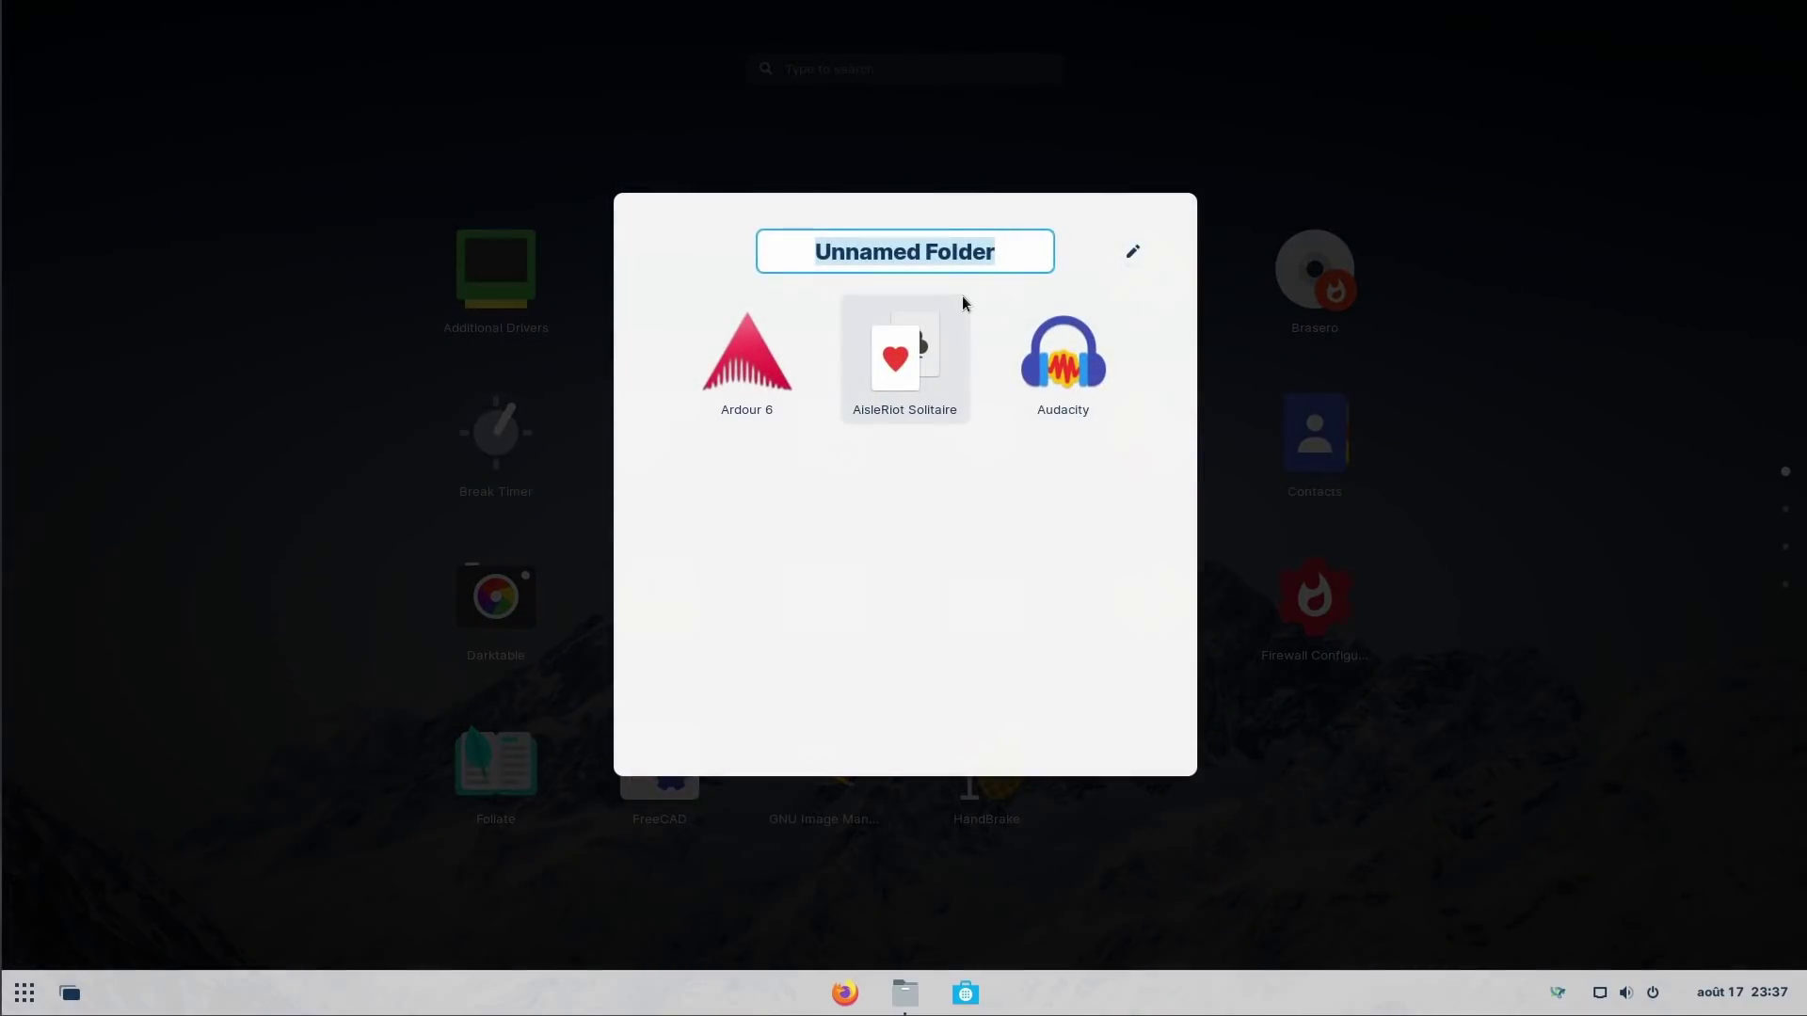
{"action": "type", "text": "Stuff I don't need"}
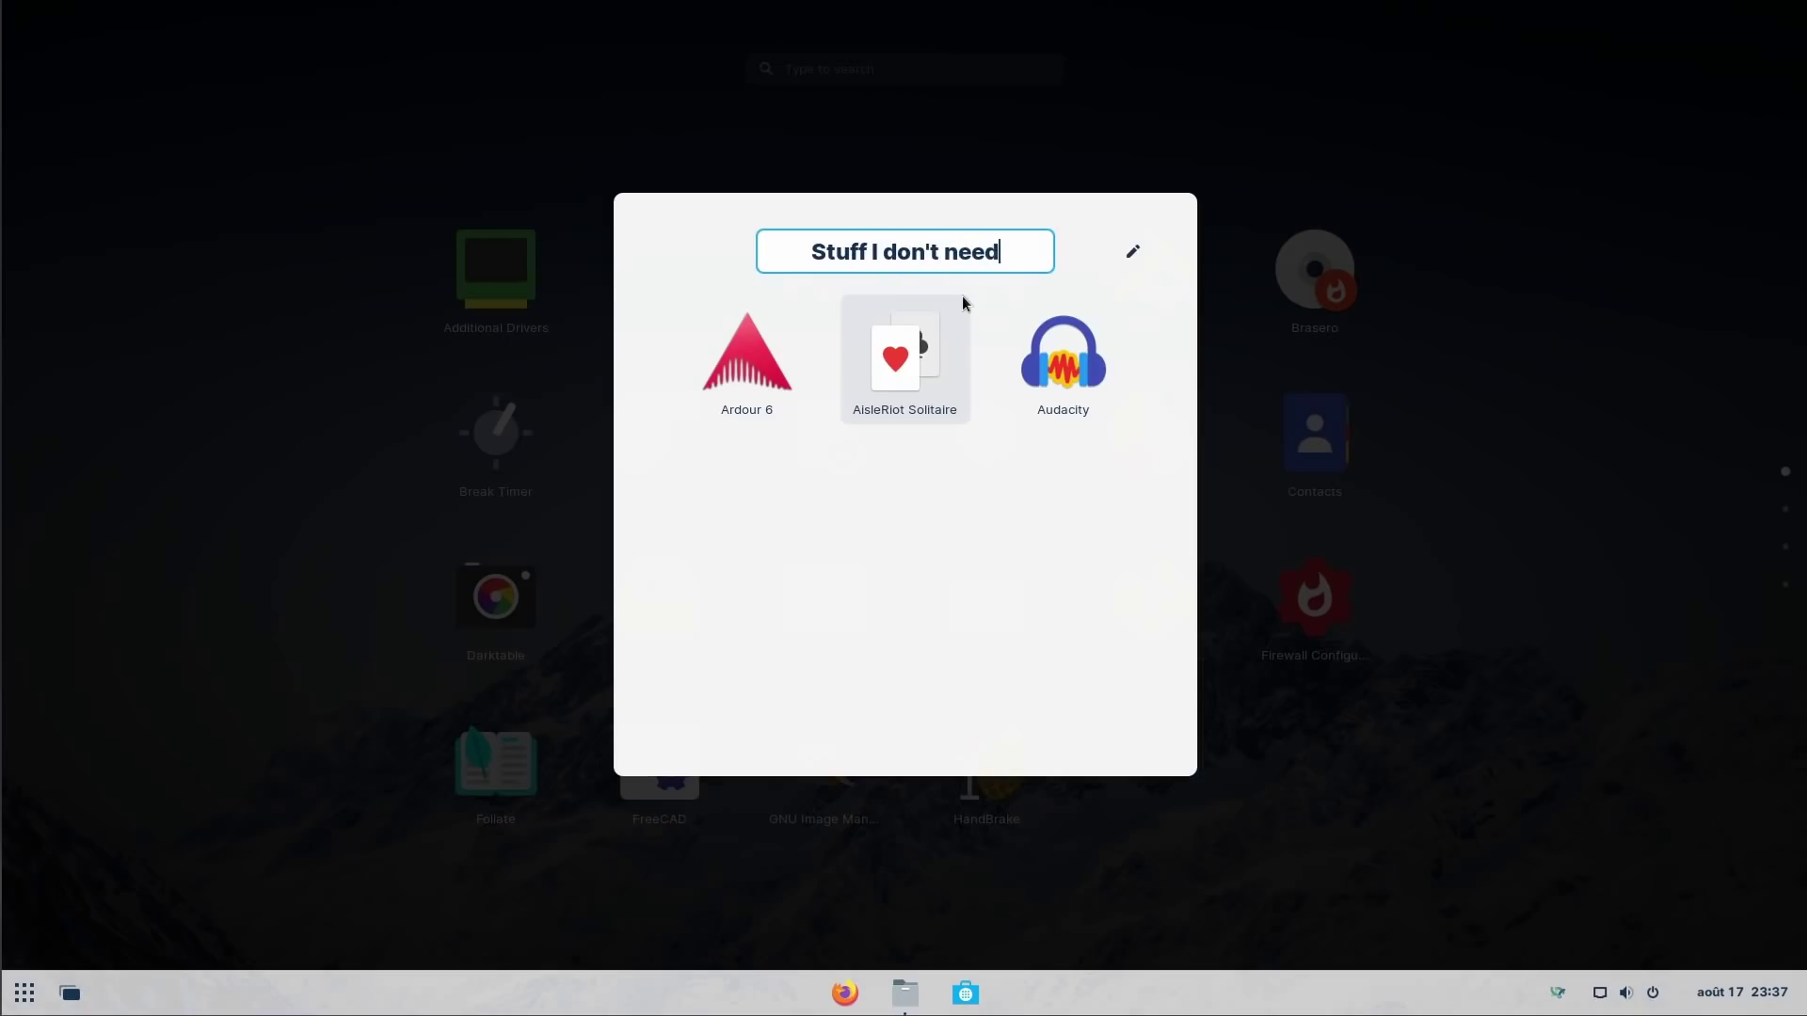
{"action": "key", "text": "Return"}
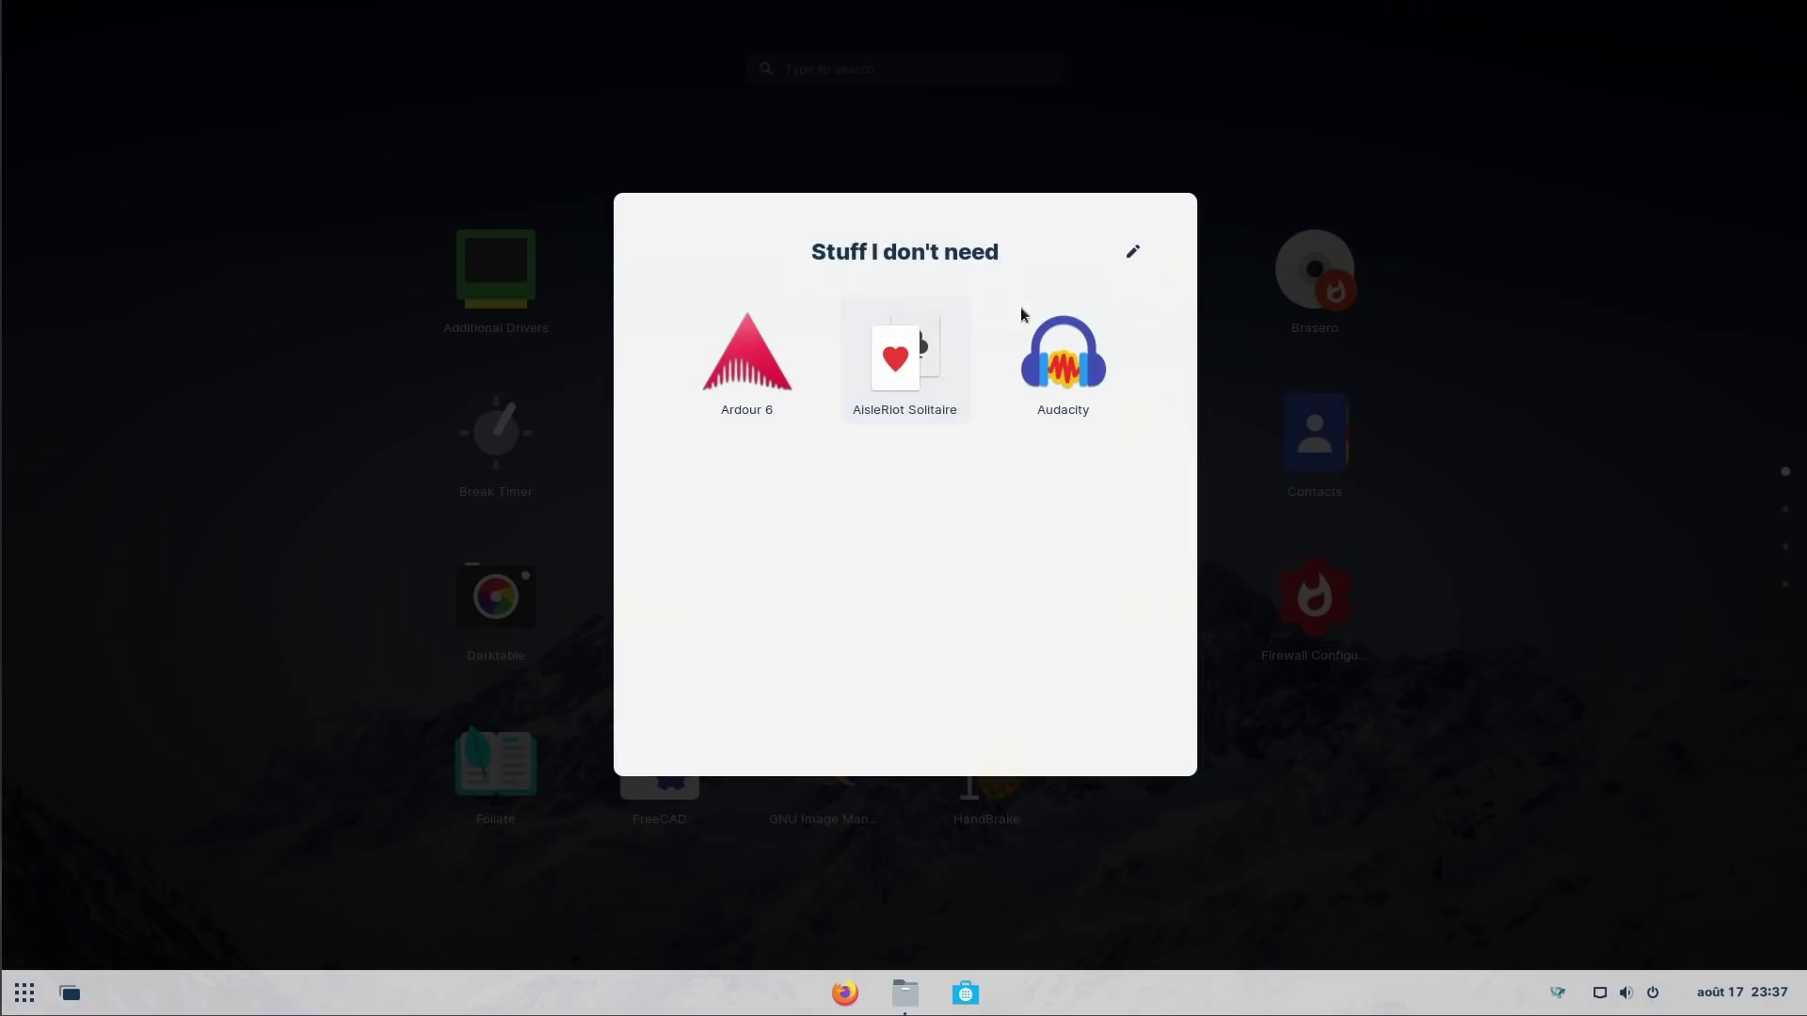
{"action": "left_click", "coordinate": [1653, 464]}
Step: Move Barrier next to Additional Drivers and Blanket ahead of the folder, then recheck it
{"action": "left_click_drag", "start_coordinate": [821, 271], "coordinate": [604, 277]}
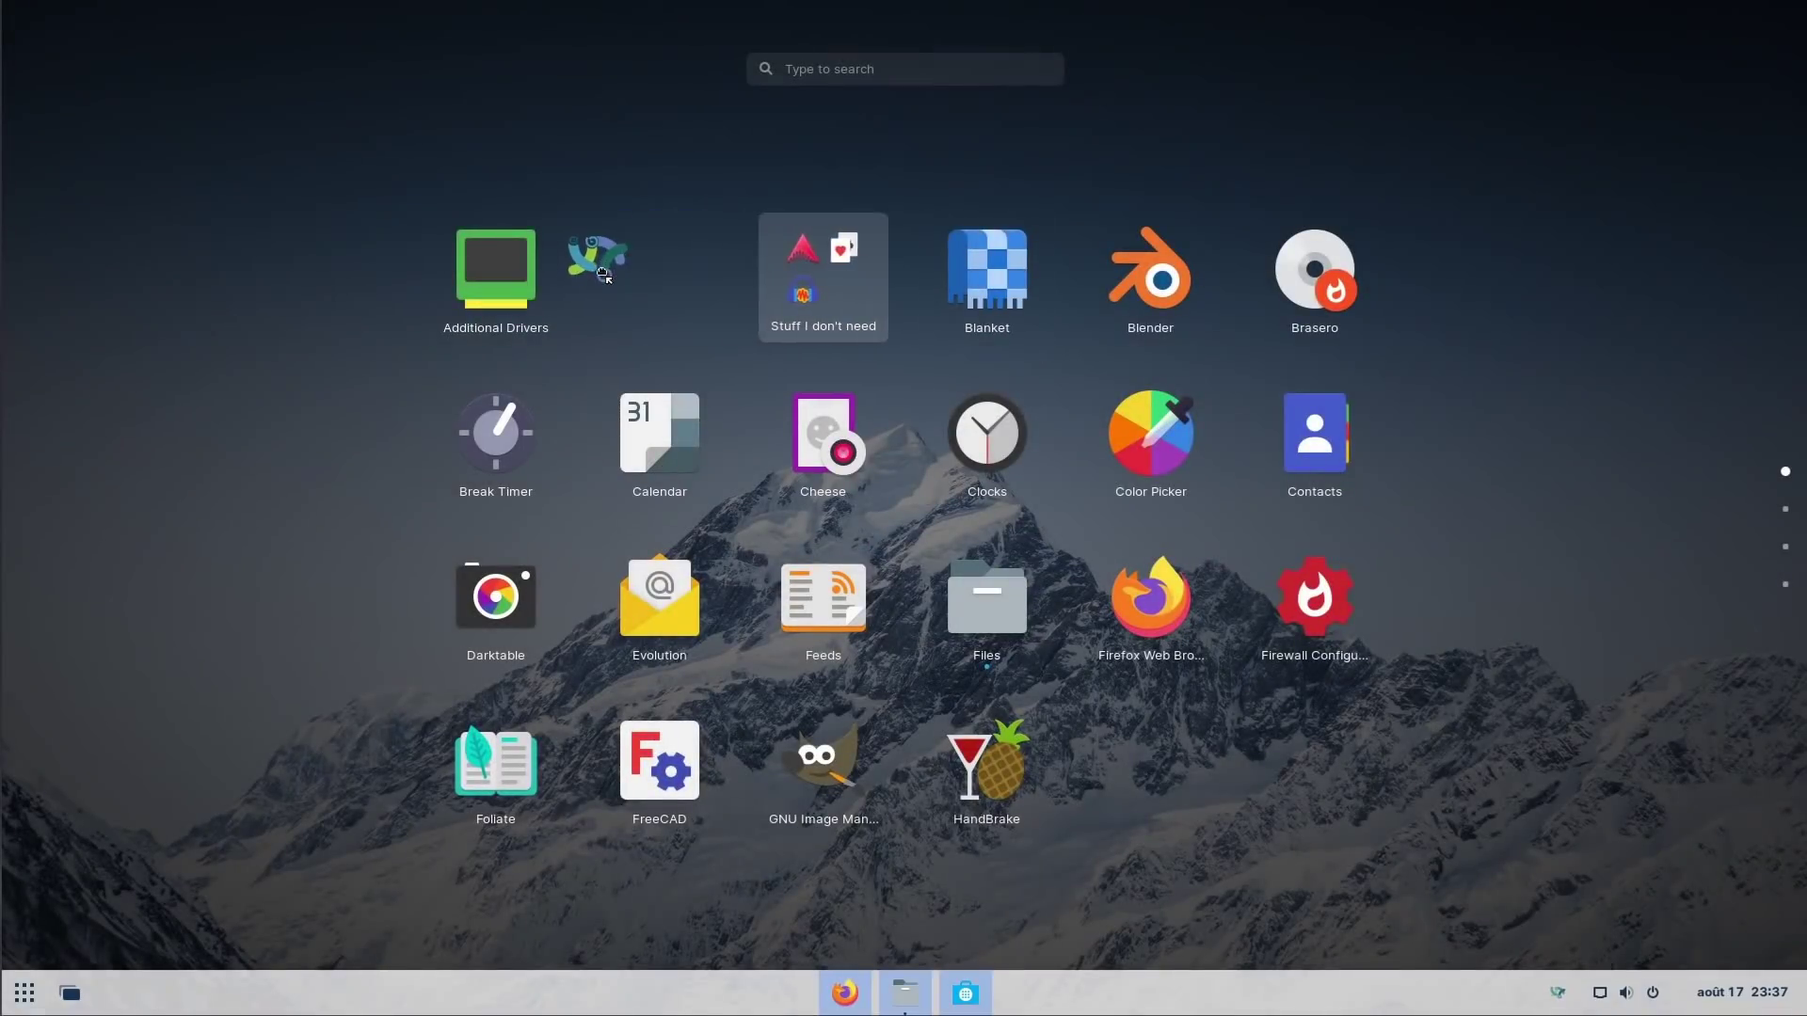
{"action": "left_click_drag", "start_coordinate": [1020, 291], "coordinate": [754, 285]}
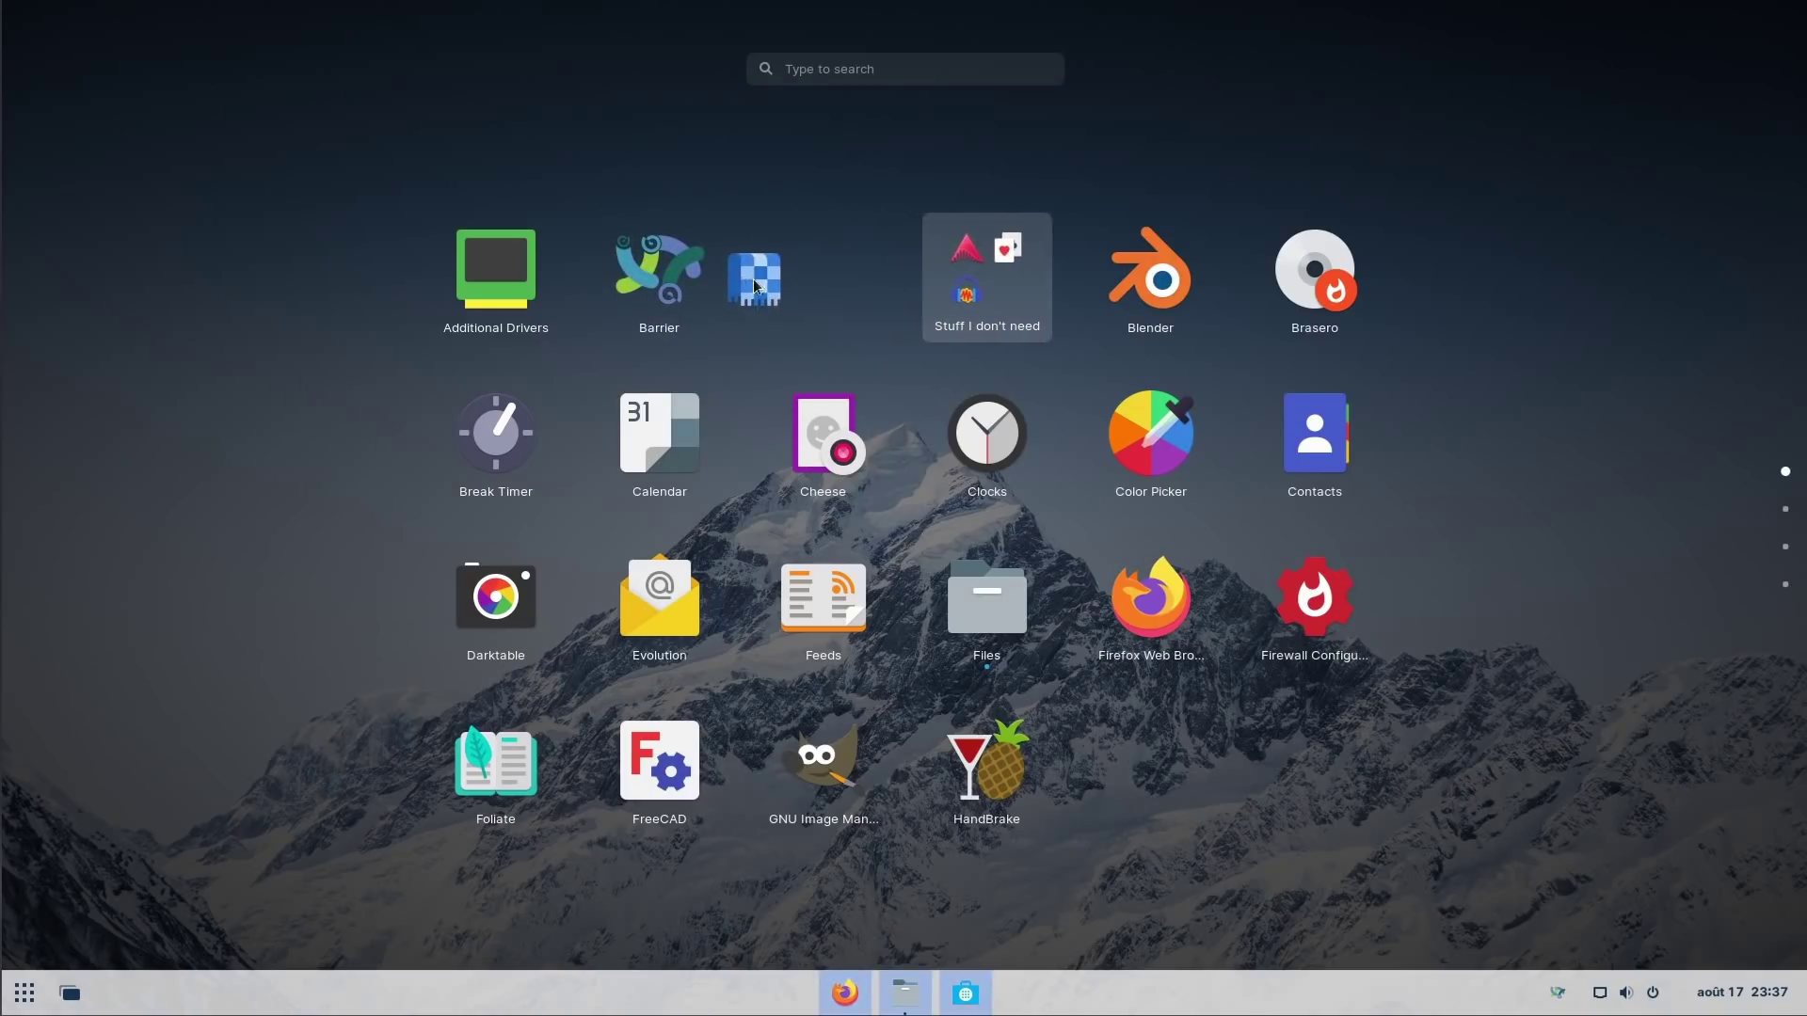
{"action": "left_click", "coordinate": [962, 319]}
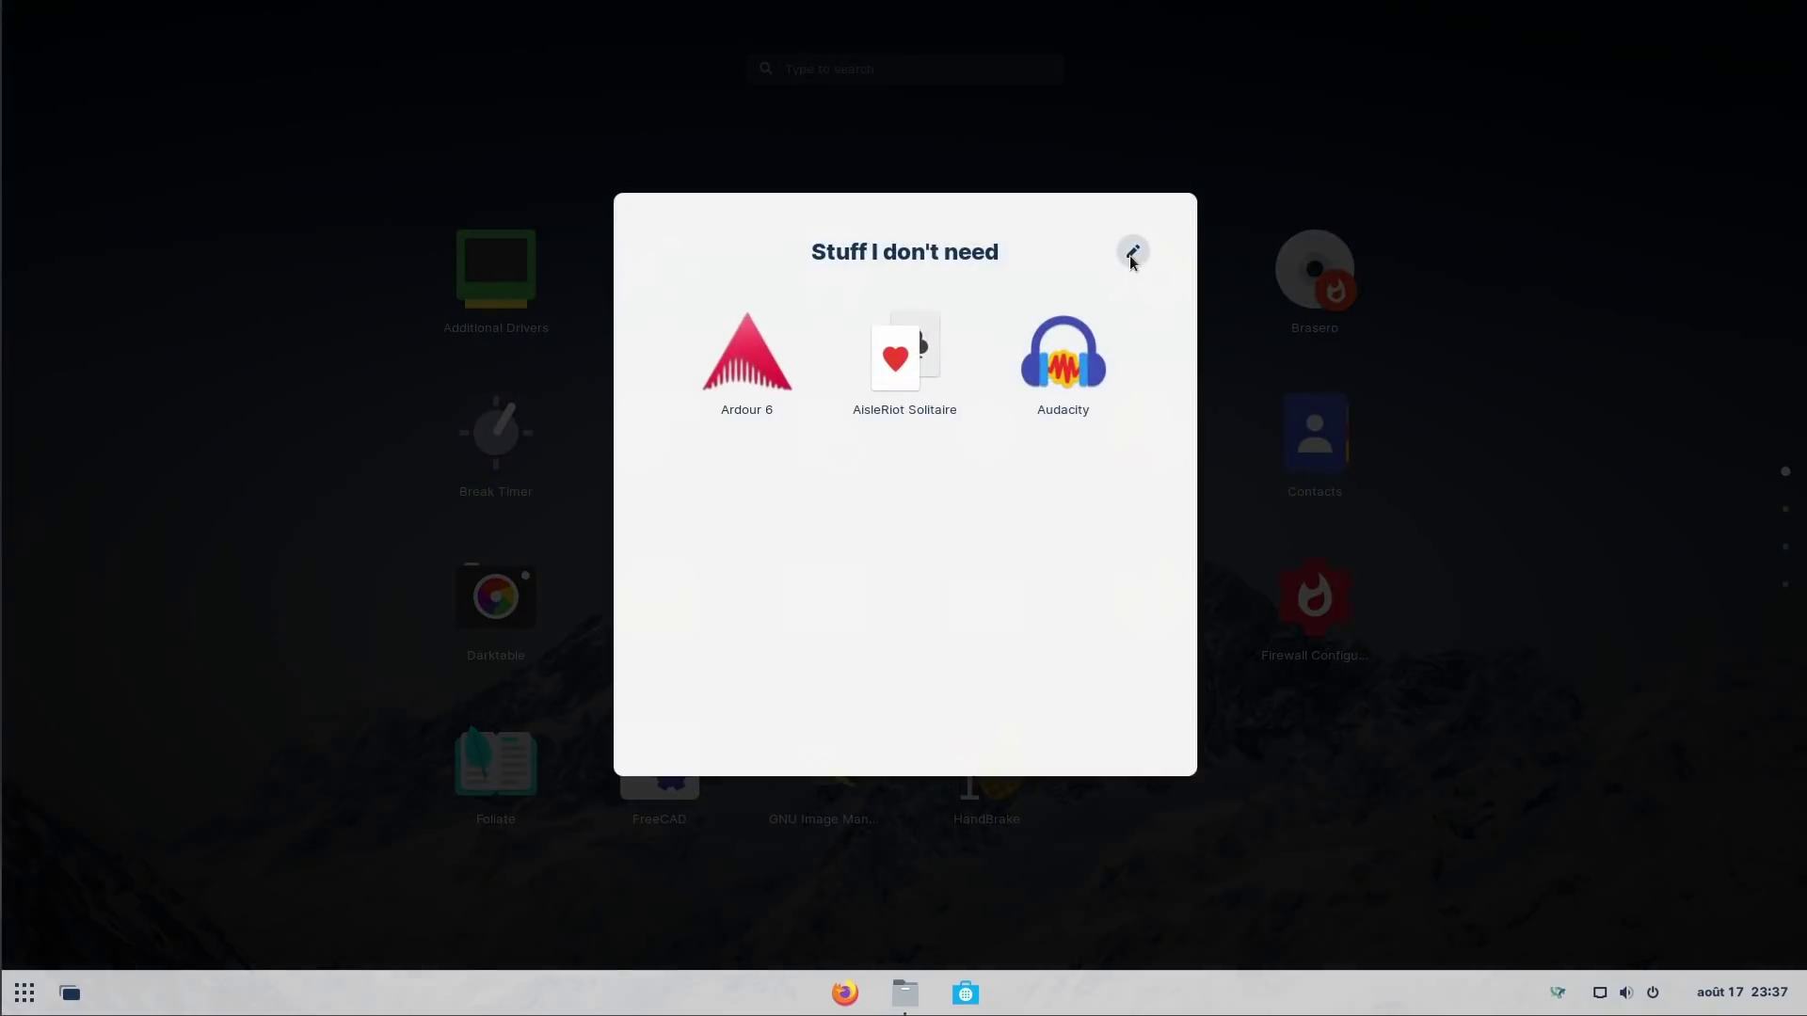
{"action": "left_click", "coordinate": [1581, 413]}
{"action": "scroll", "coordinate": [1295, 492], "scroll_direction": "down", "scroll_amount": 1}
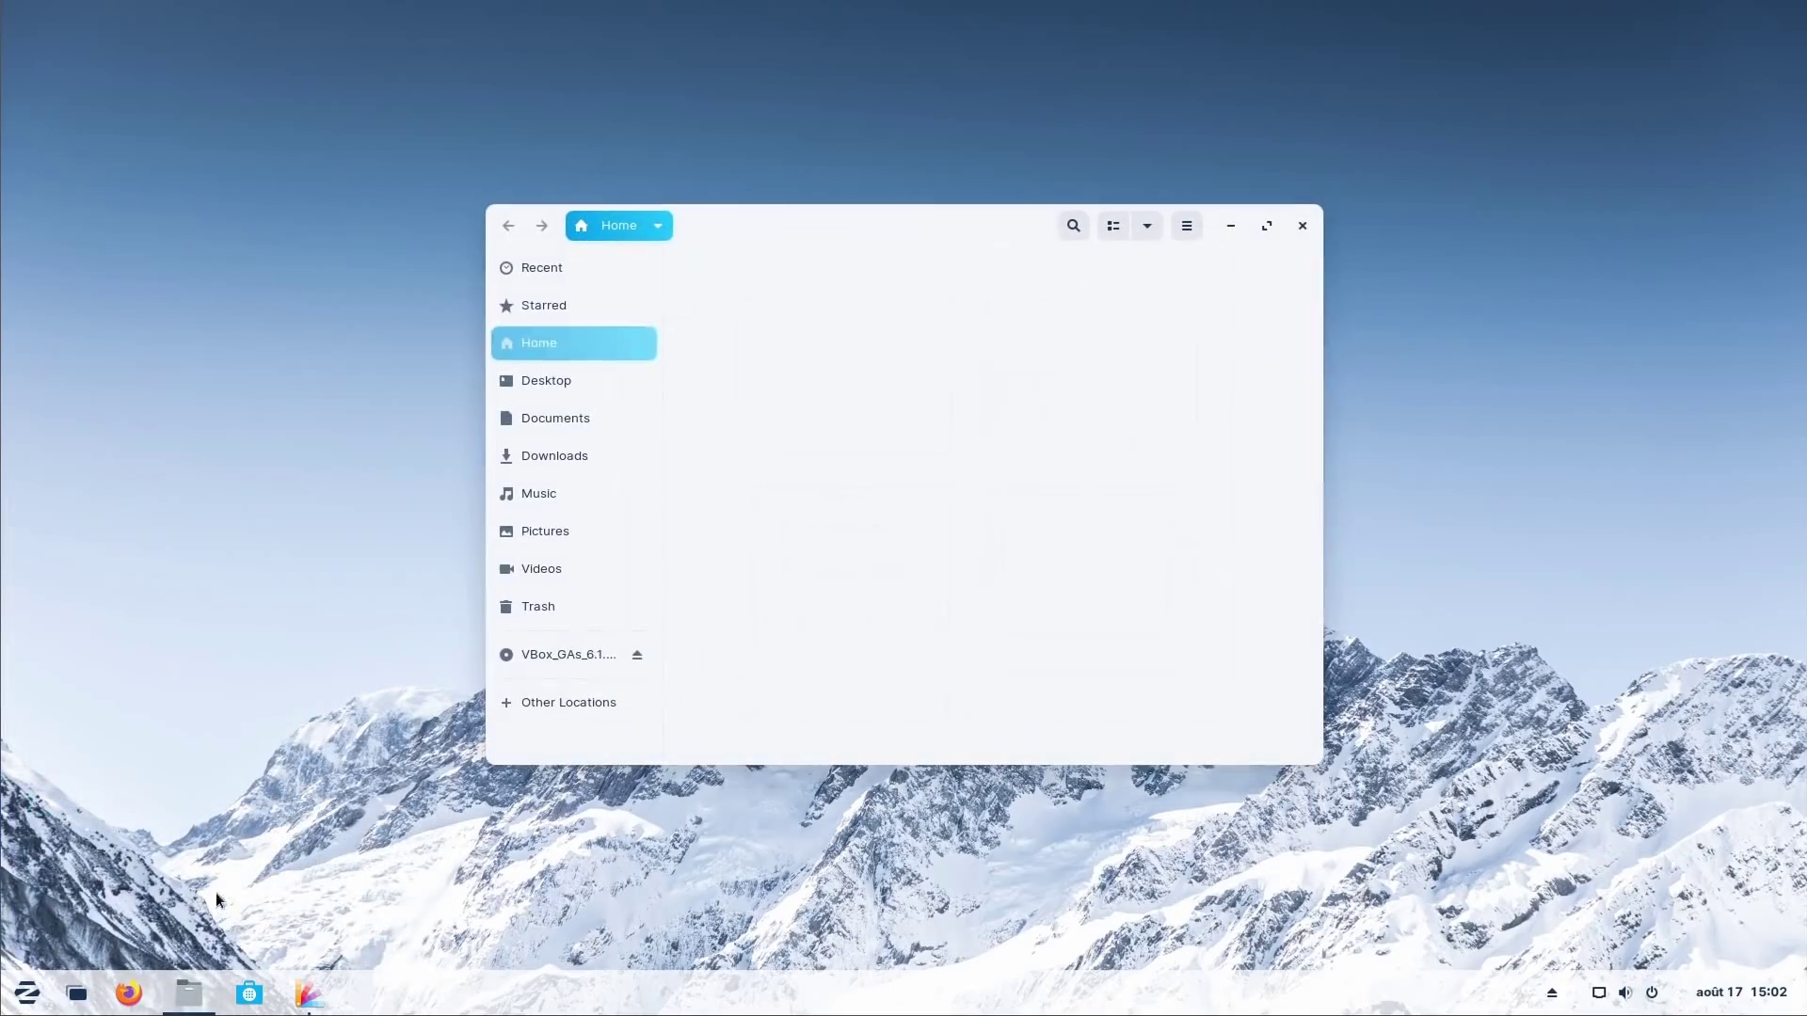
Step: Apply the second Zorin Appearance desktop layout and preview it behind the Files window
{"action": "left_click", "coordinate": [1231, 226]}
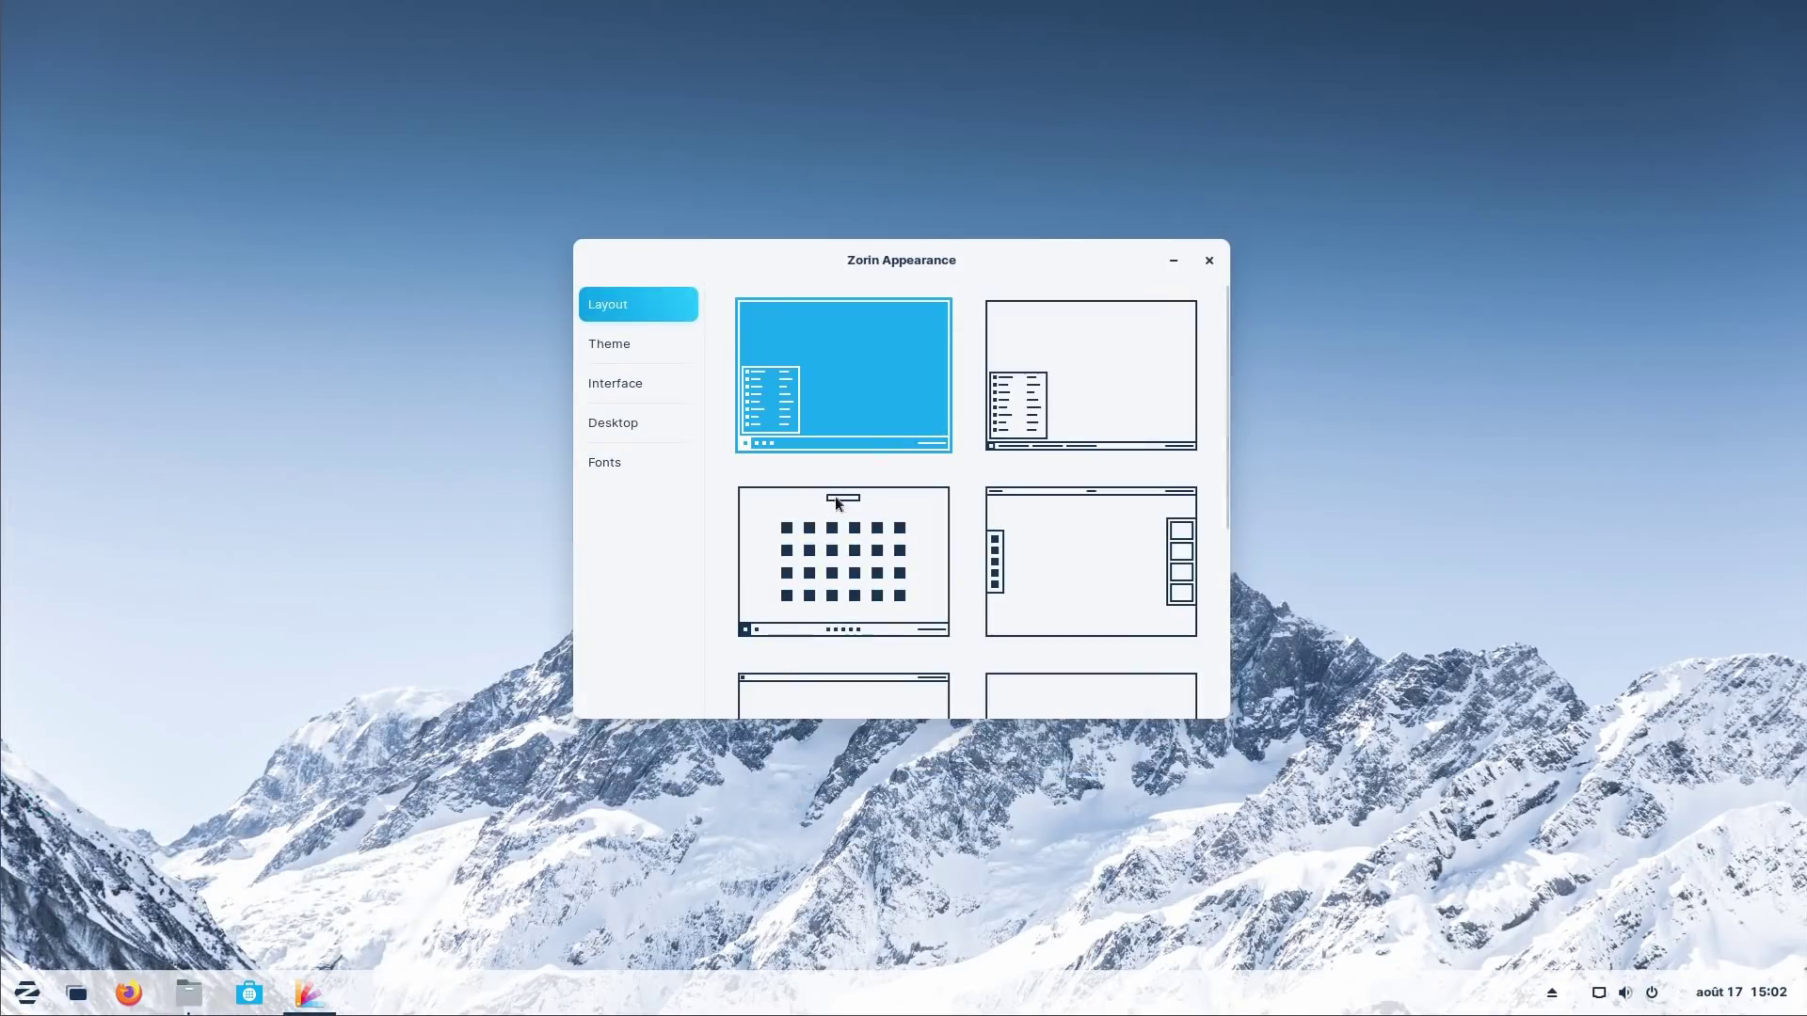
{"action": "left_click", "coordinate": [1088, 402]}
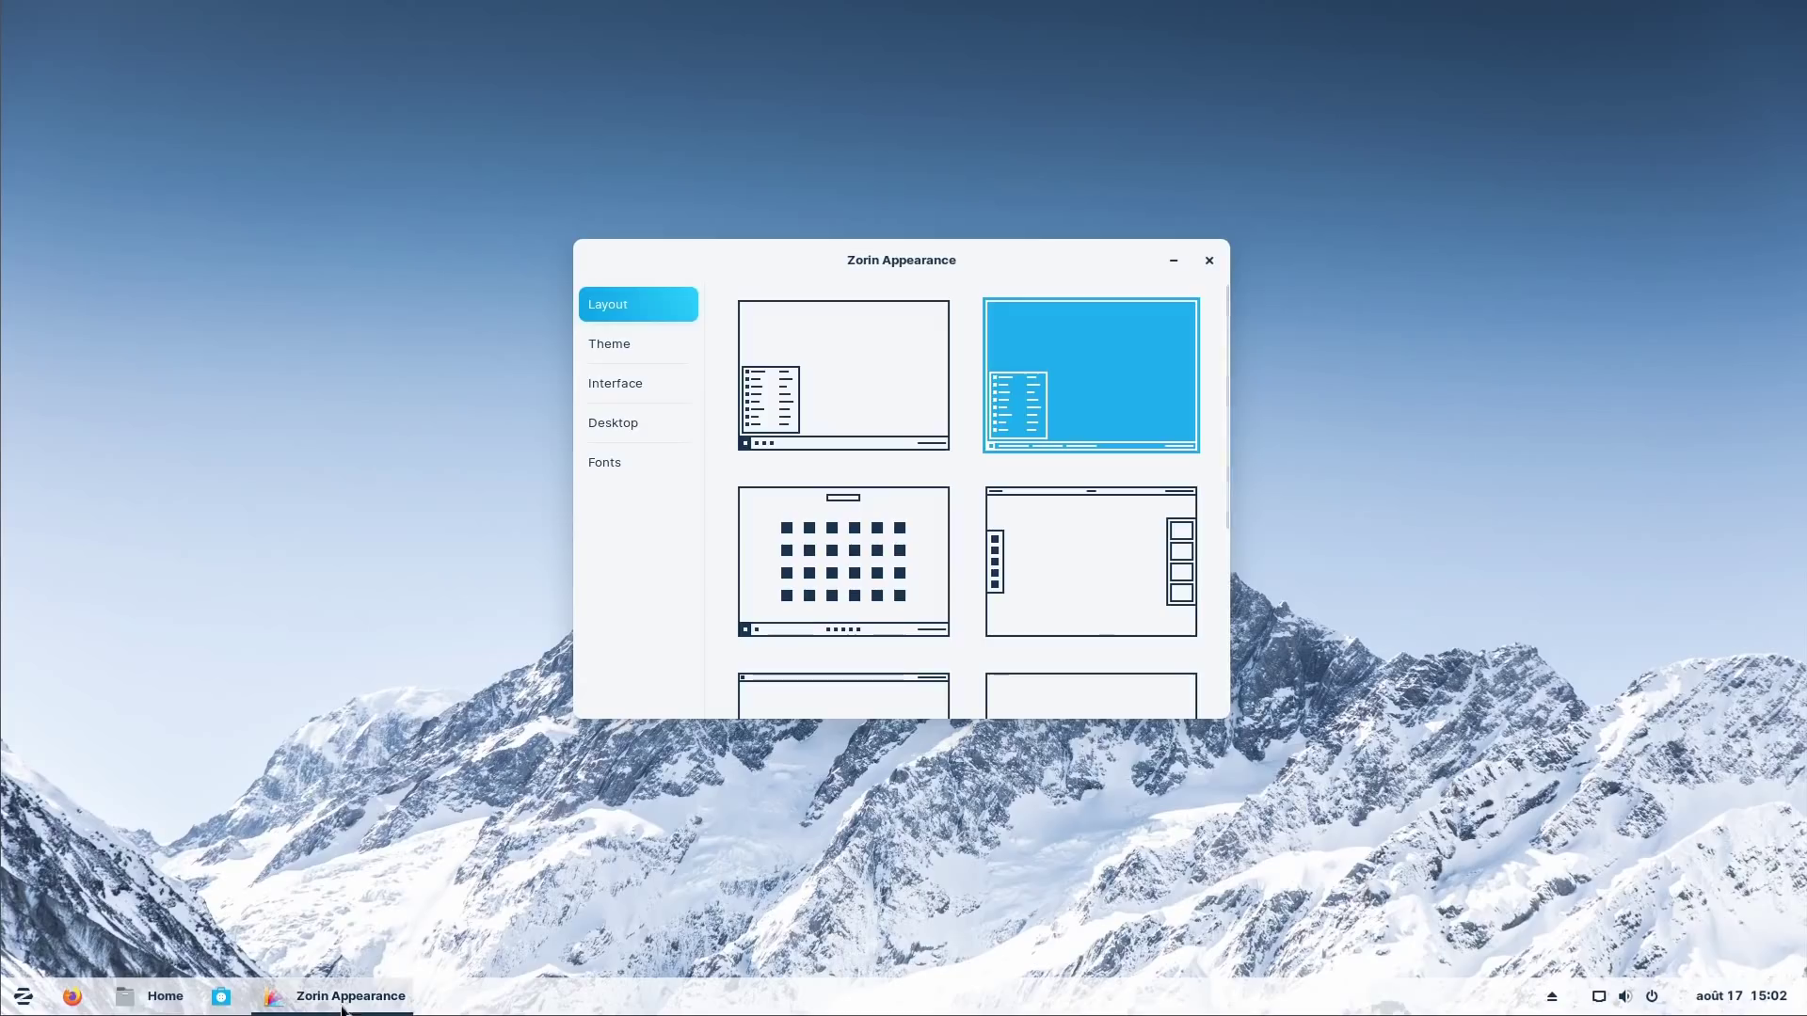
{"action": "left_click", "coordinate": [136, 1003]}
{"action": "left_click", "coordinate": [153, 1001]}
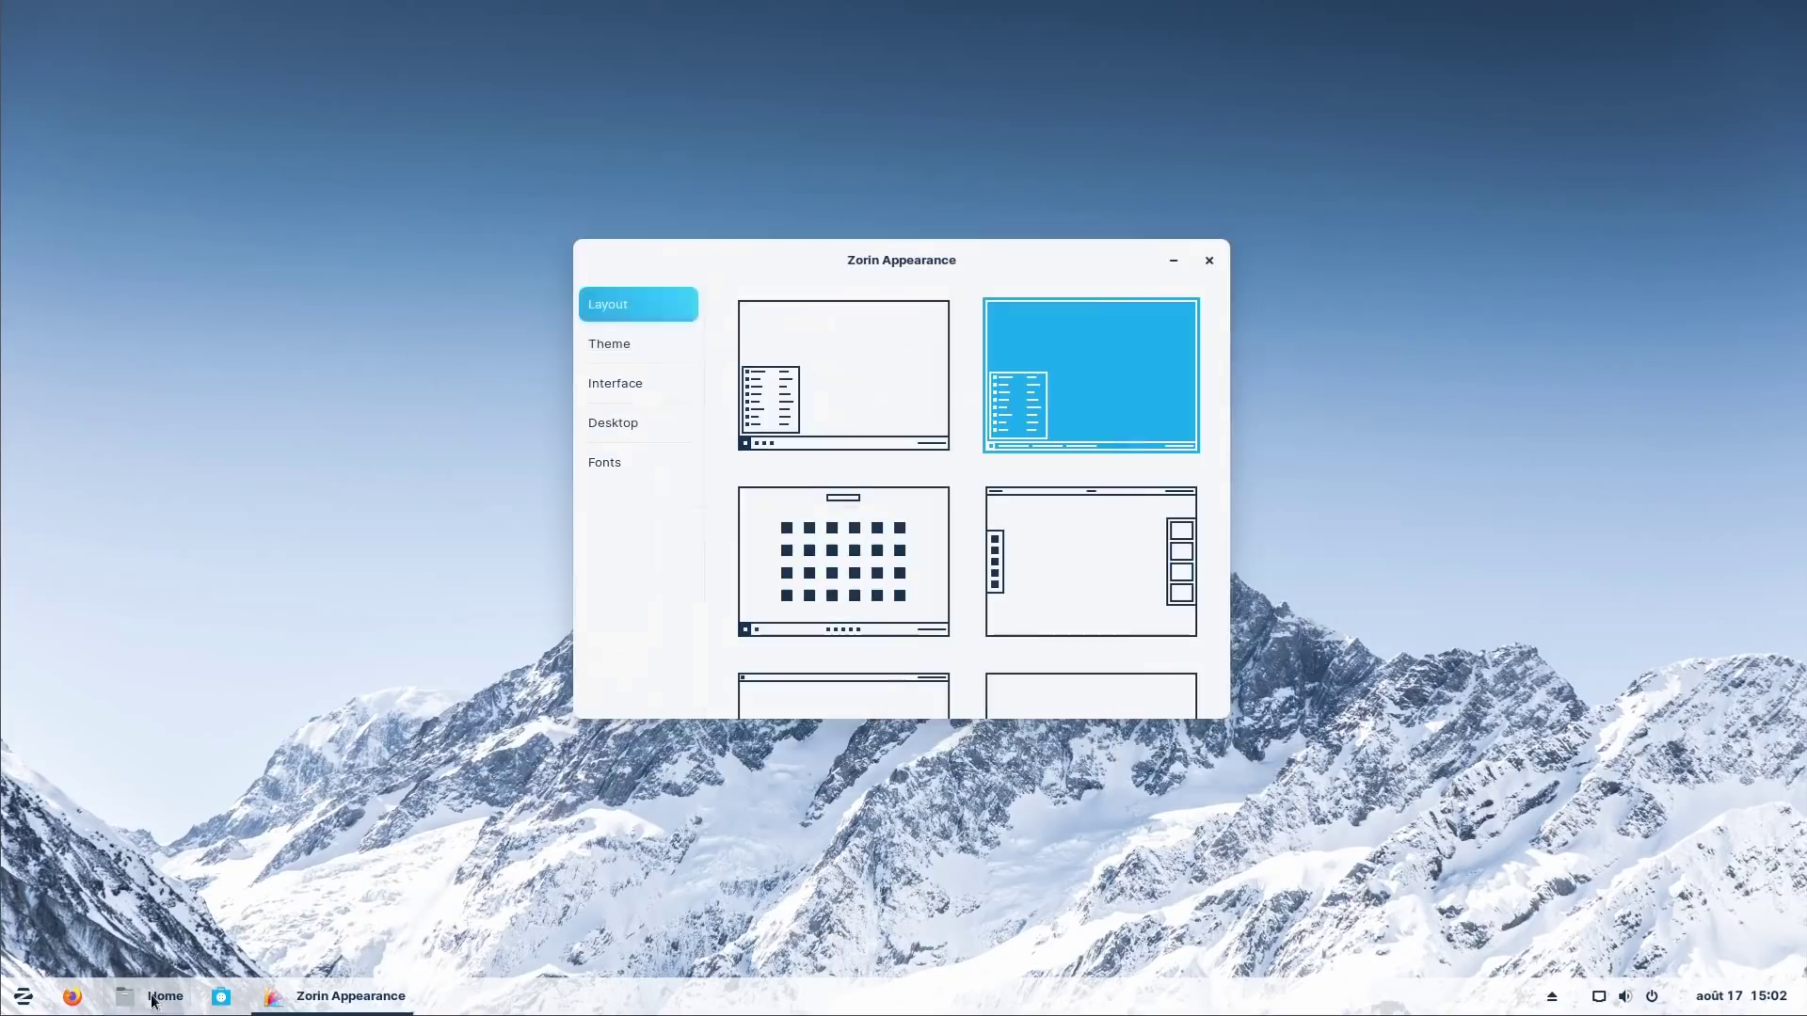
Step: Apply the bottom-right layout and open its category start menu
{"action": "scroll", "coordinate": [1048, 398], "scroll_direction": "down", "scroll_amount": 5}
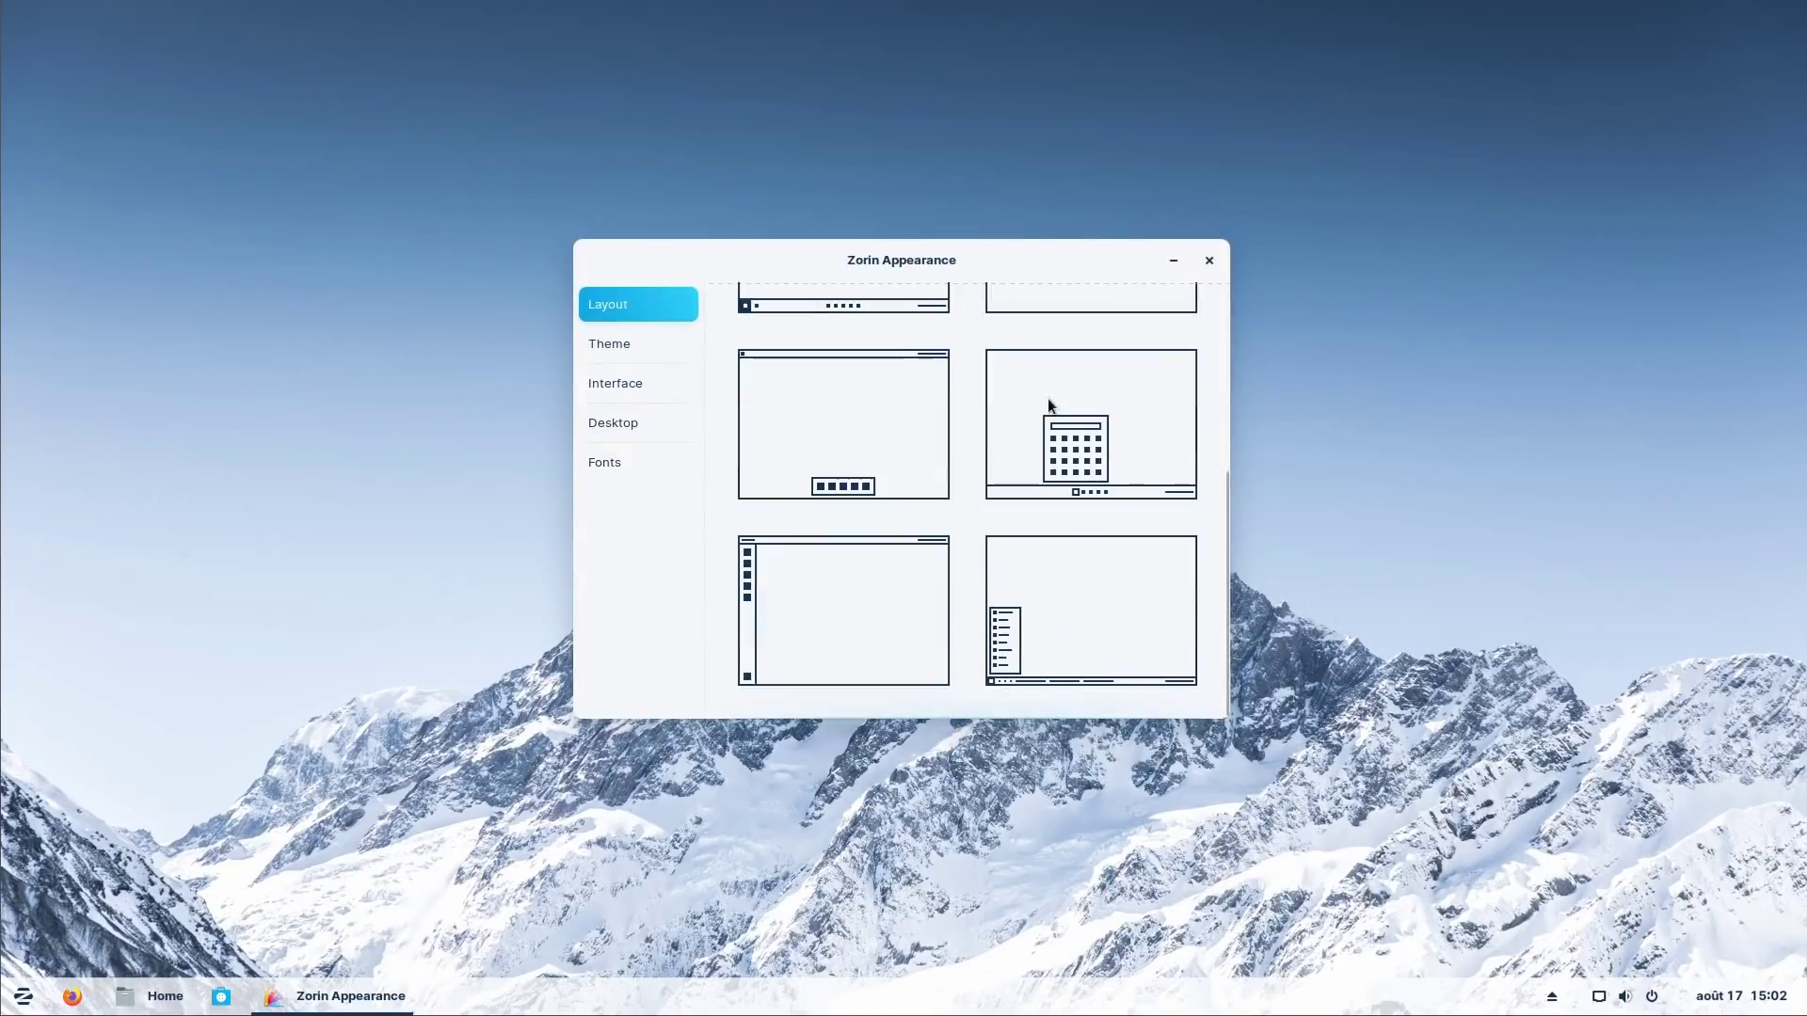
{"action": "left_click", "coordinate": [1020, 617]}
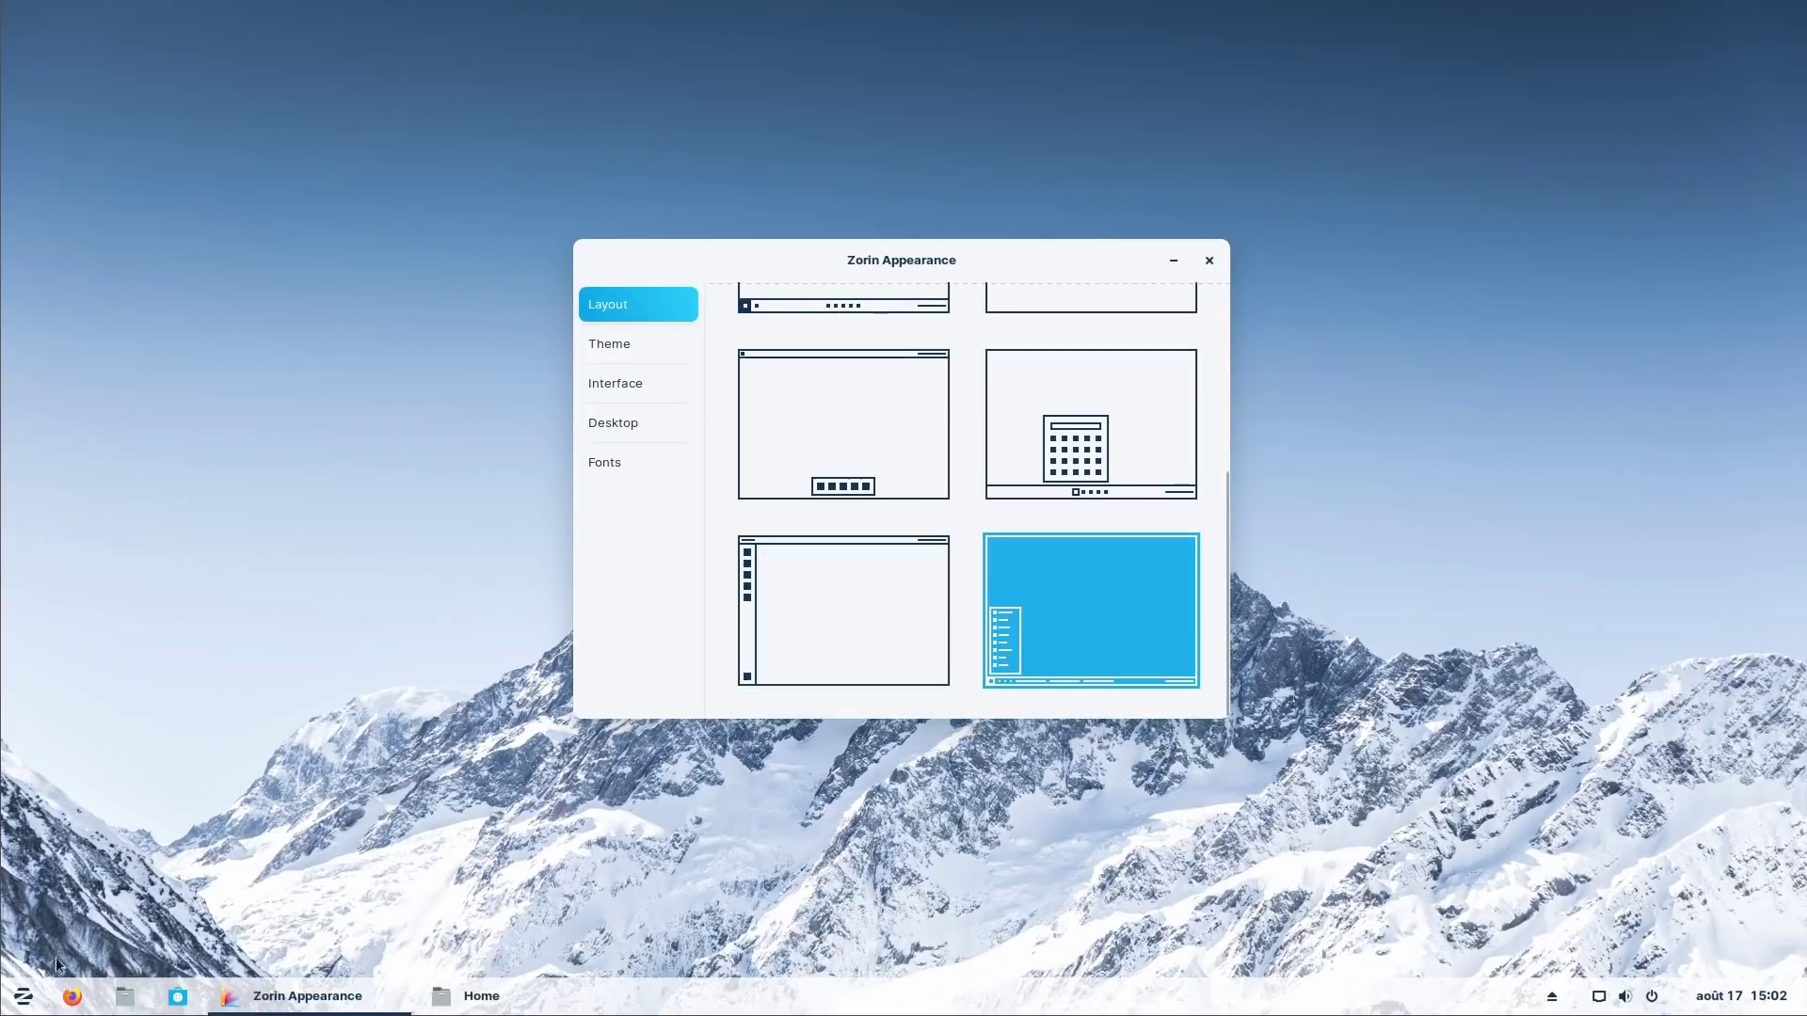
{"action": "left_click", "coordinate": [23, 997]}
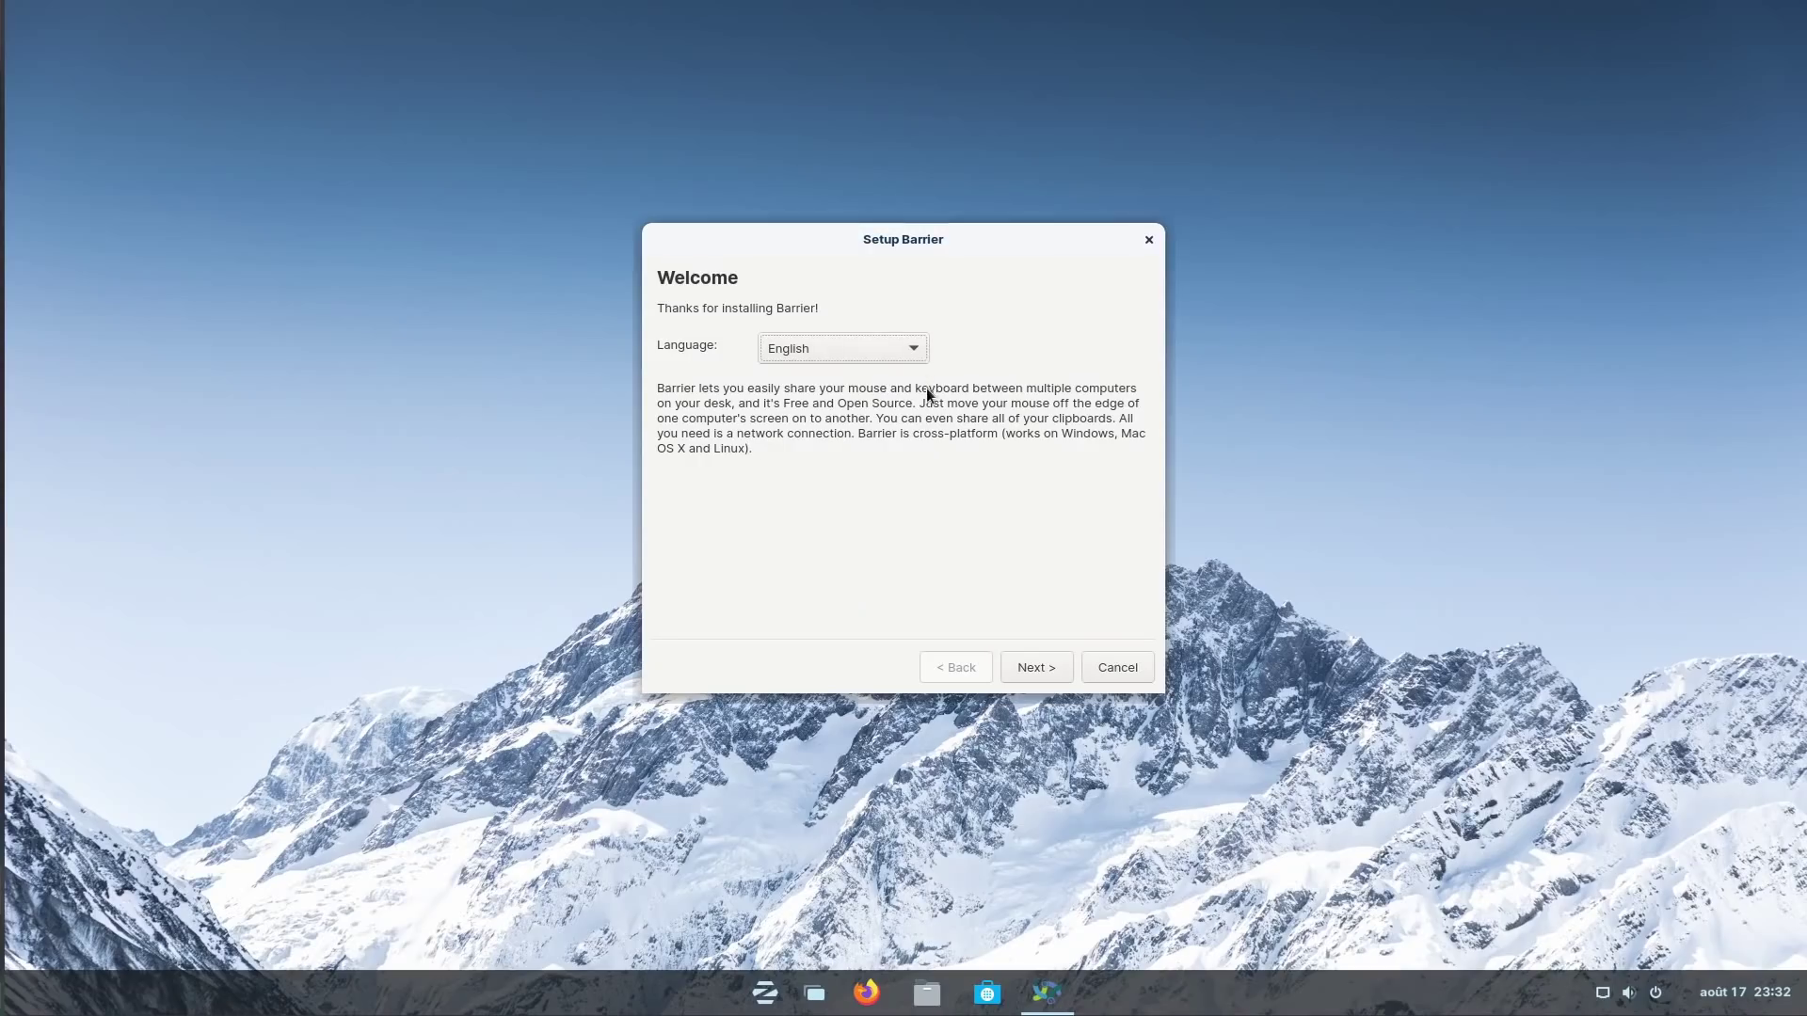
Step: Step through Barrier's setup wizard and finish with Server selected
{"action": "left_click", "coordinate": [1028, 668]}
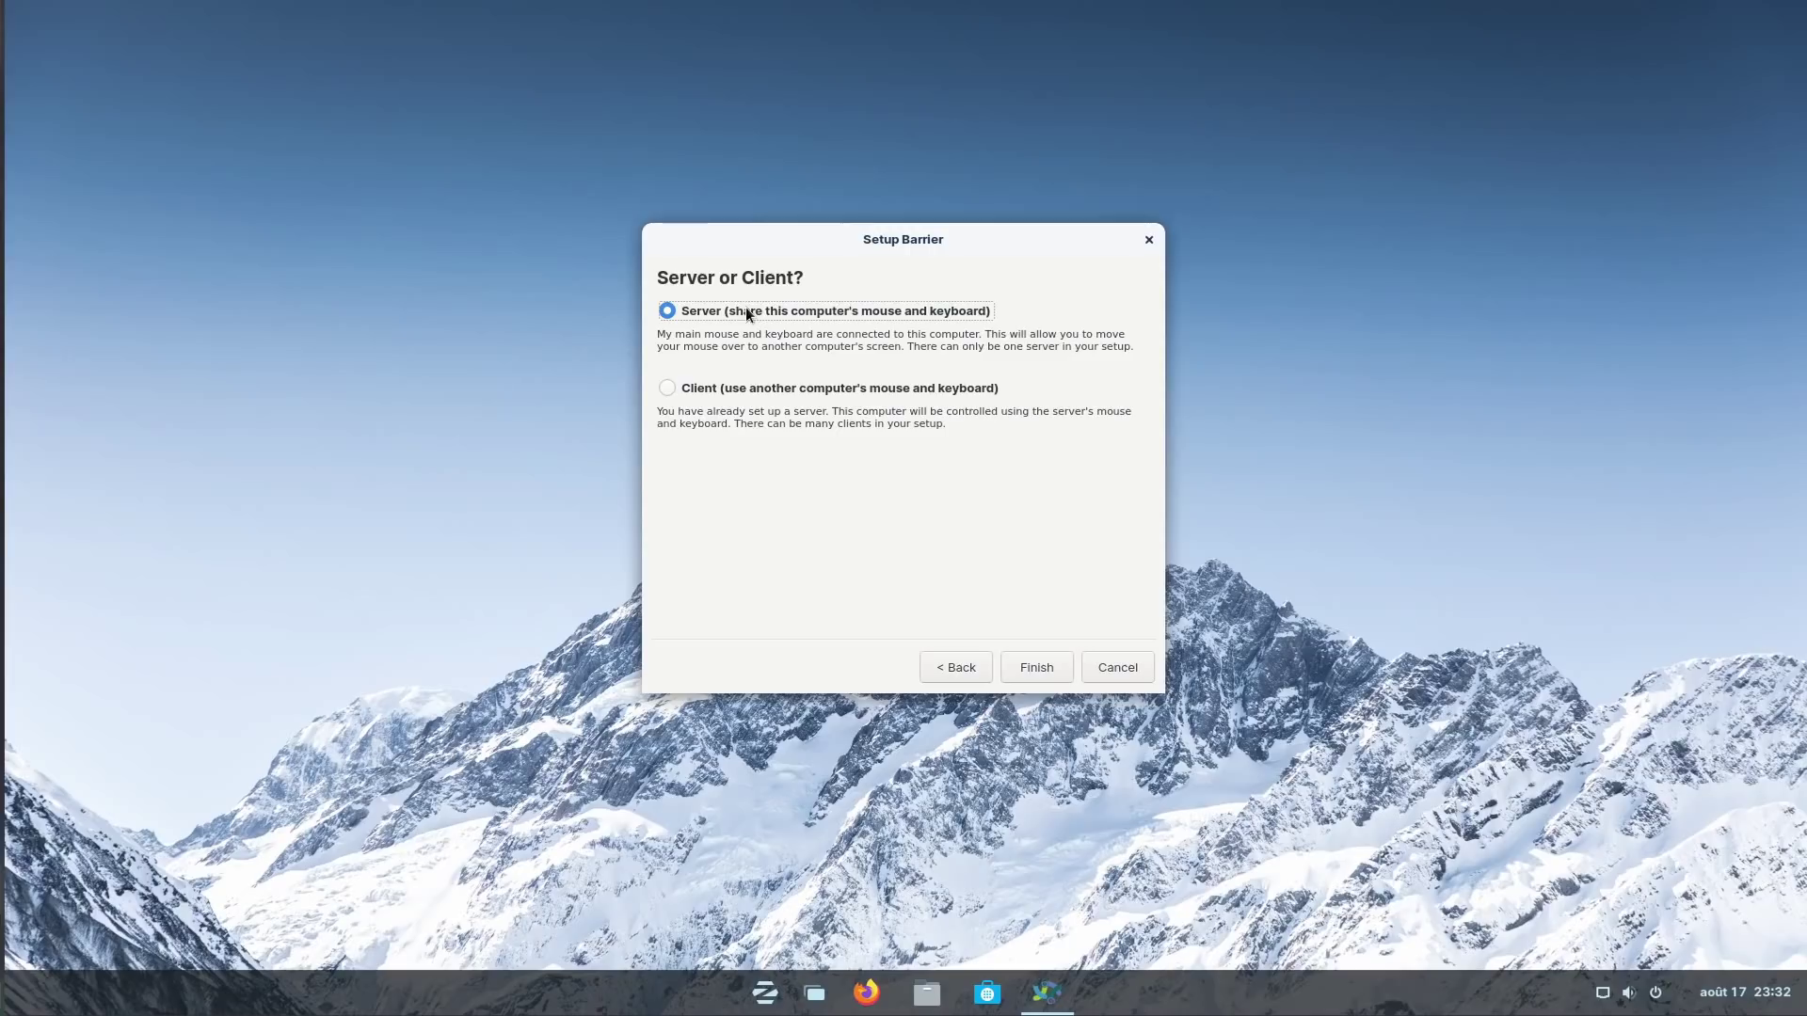
{"action": "left_click", "coordinate": [1030, 670]}
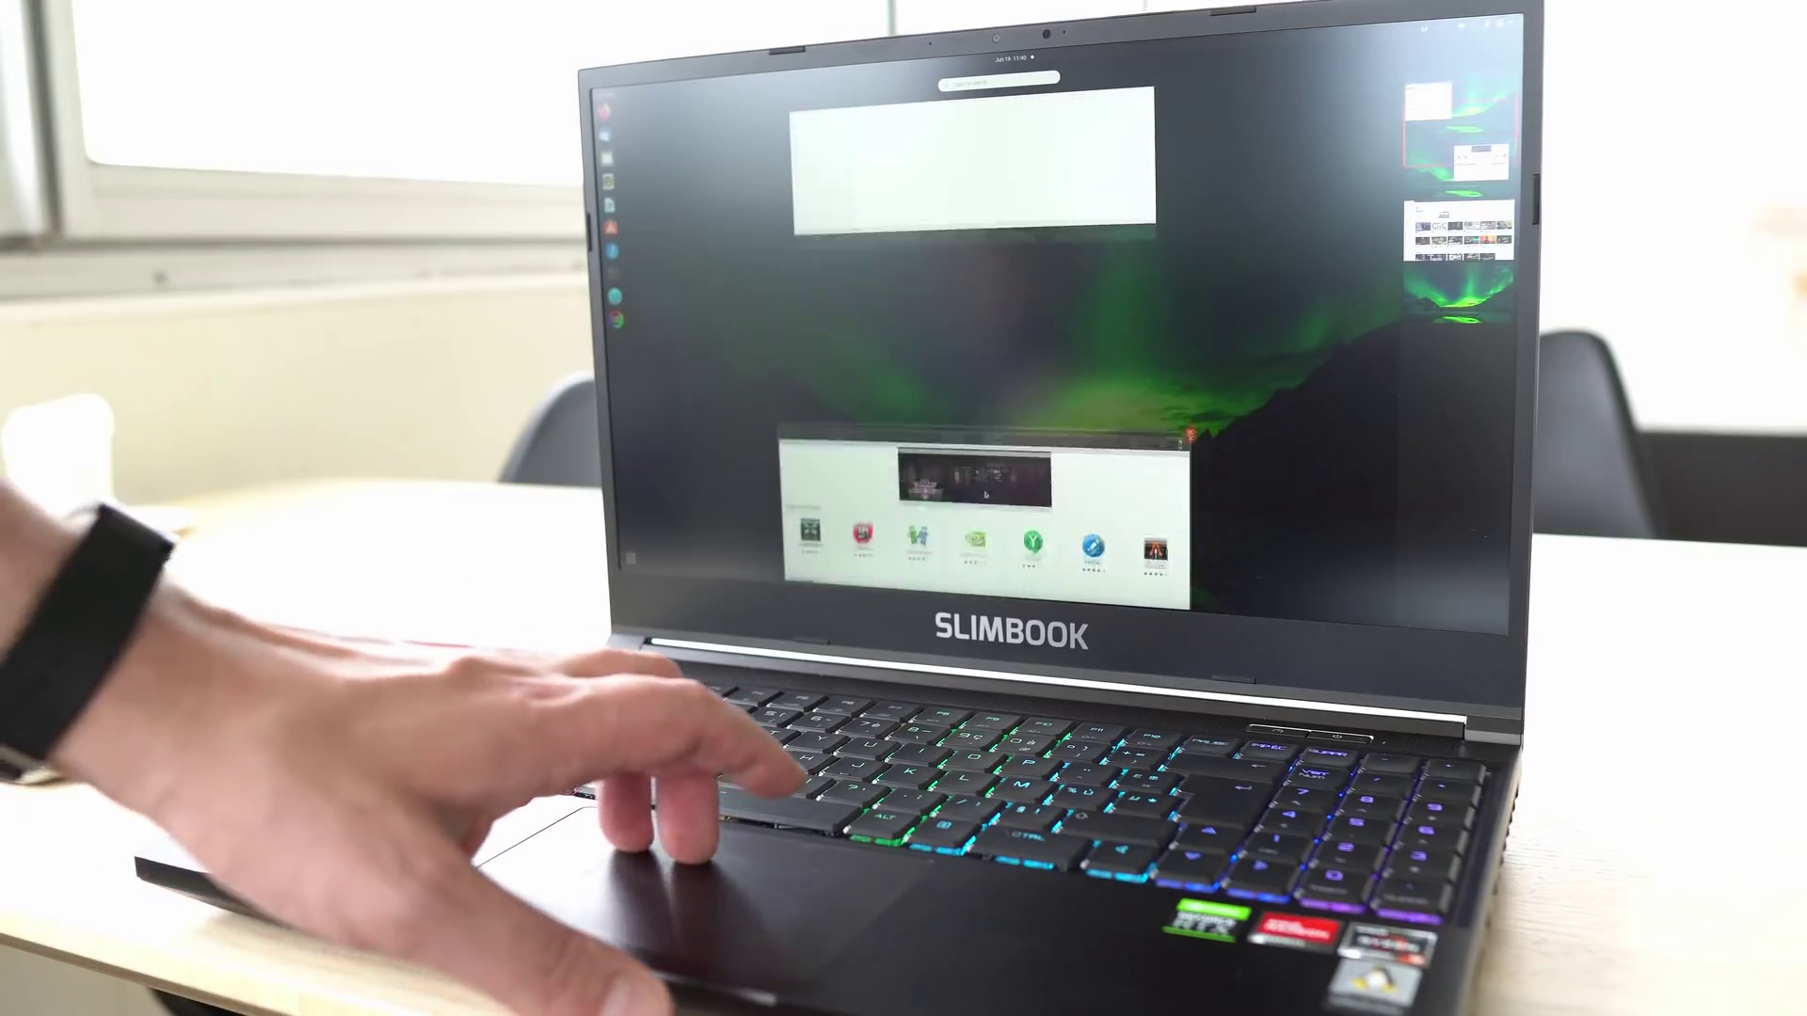
Step: Scroll up to the top workspace and go to its Files window
{"action": "scroll", "coordinate": [985, 494], "scroll_direction": "up", "scroll_amount": 4}
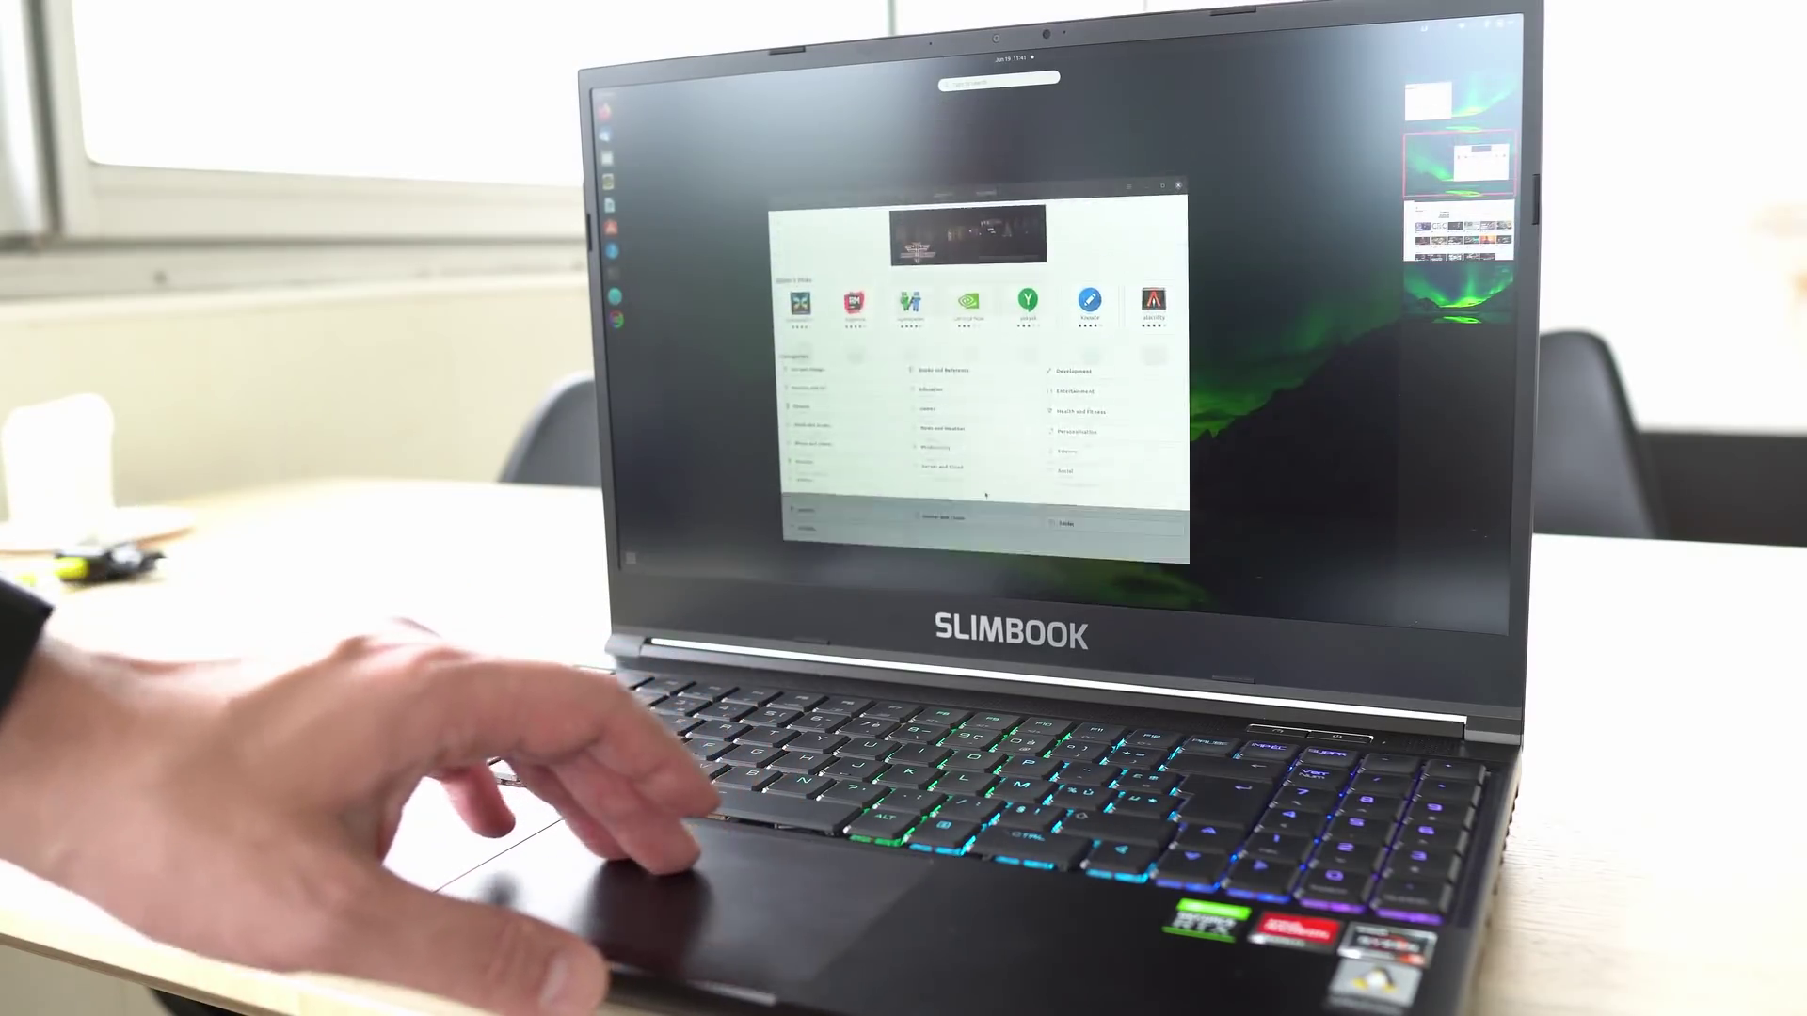
{"action": "left_click", "coordinate": [978, 390]}
{"action": "key", "text": "super"}
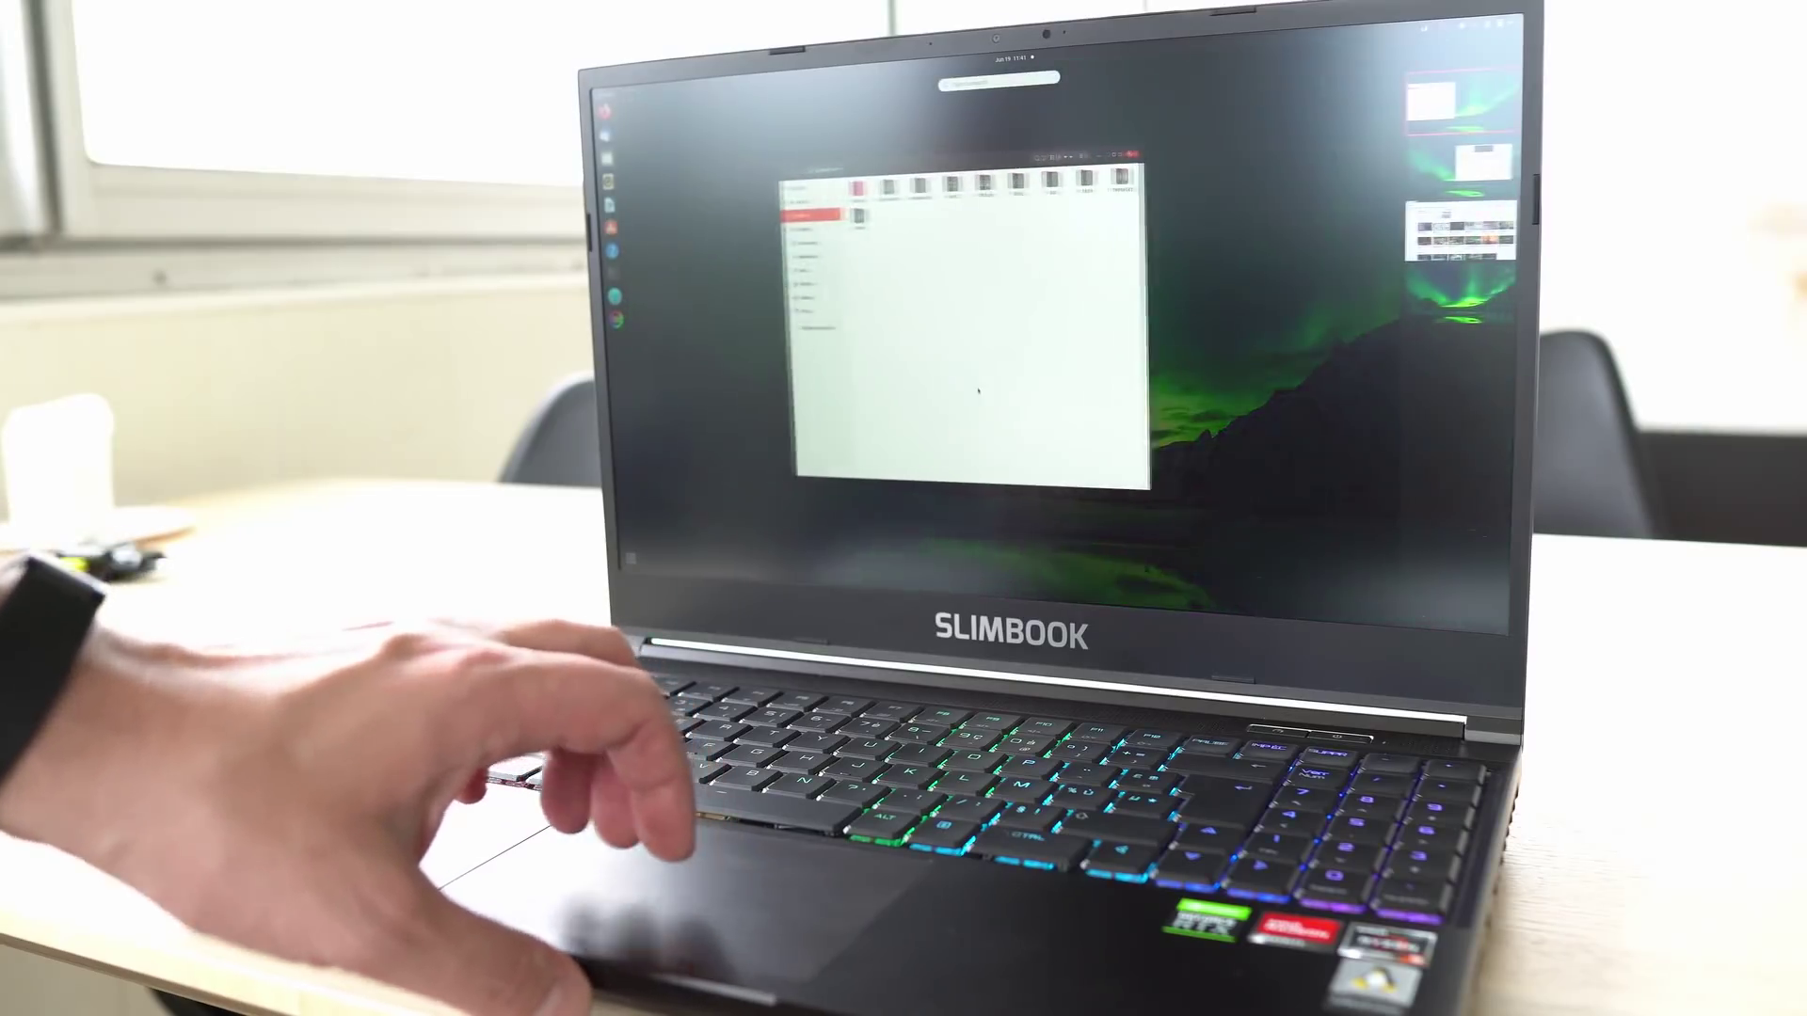